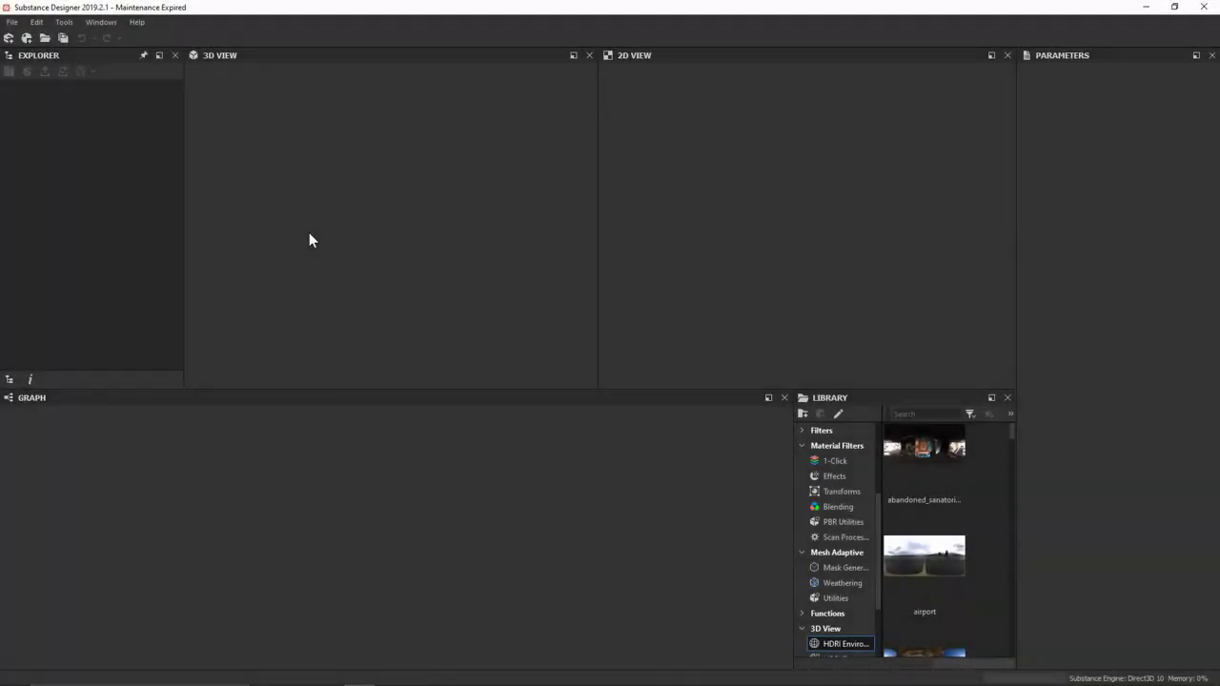
Step: Create a new substance graph named Cobblestone from the PBR (Metallic/Roughness) template
{"action": "left_click", "coordinate": [8, 38]}
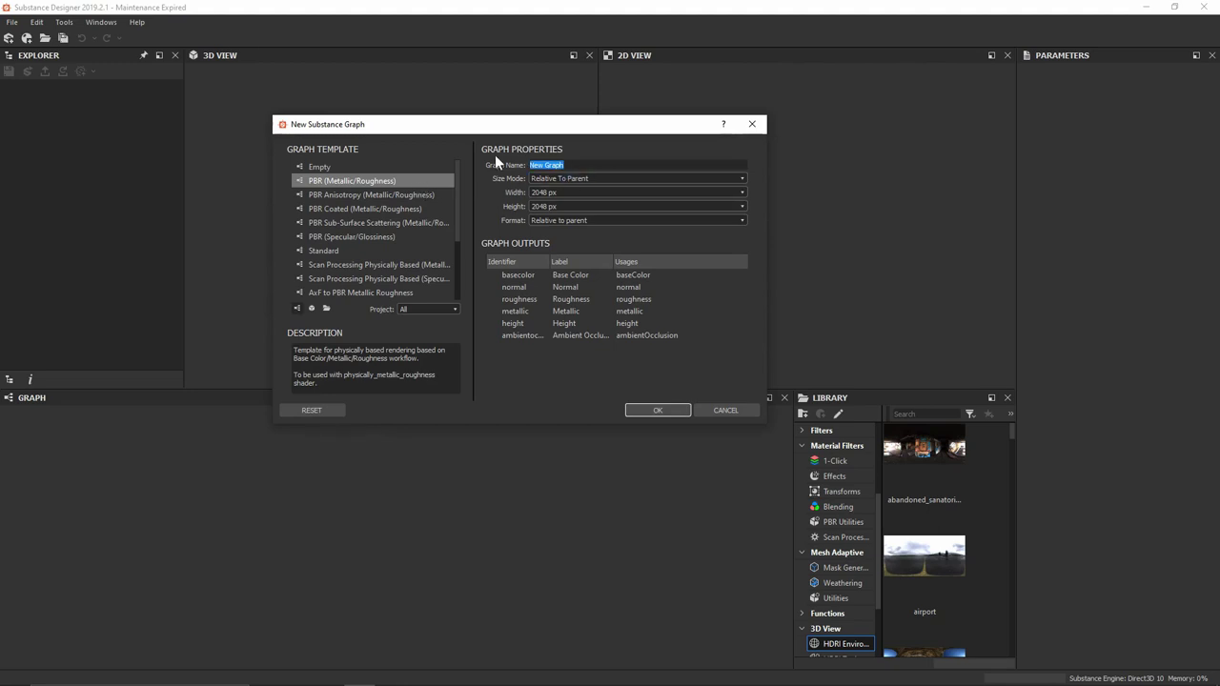
{"action": "type", "text": "Cobblestone"}
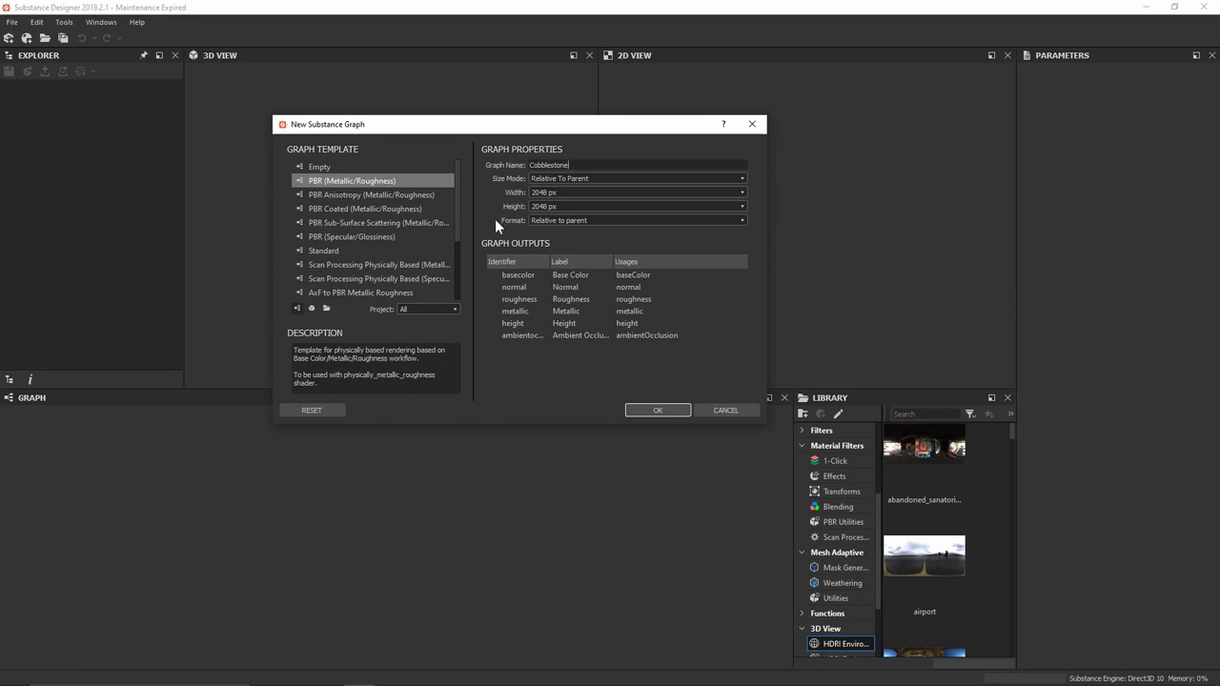
{"action": "left_click", "coordinate": [662, 410]}
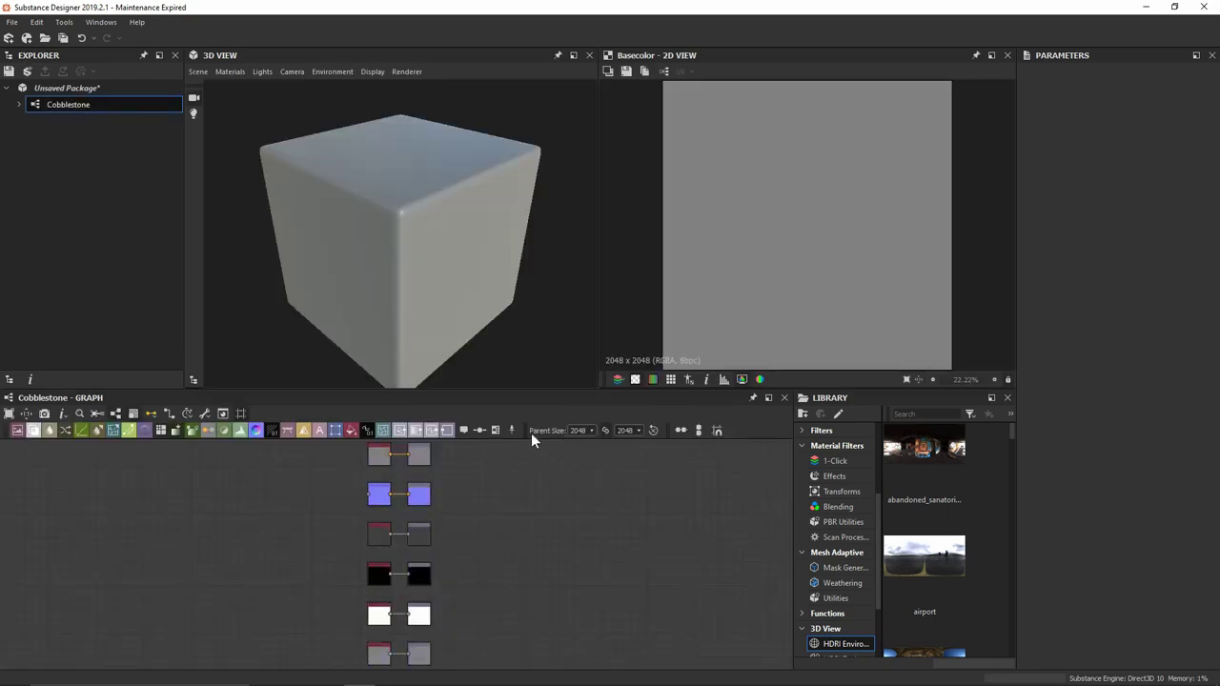
{"action": "left_click_drag", "start_coordinate": [469, 336], "coordinate": [469, 318]}
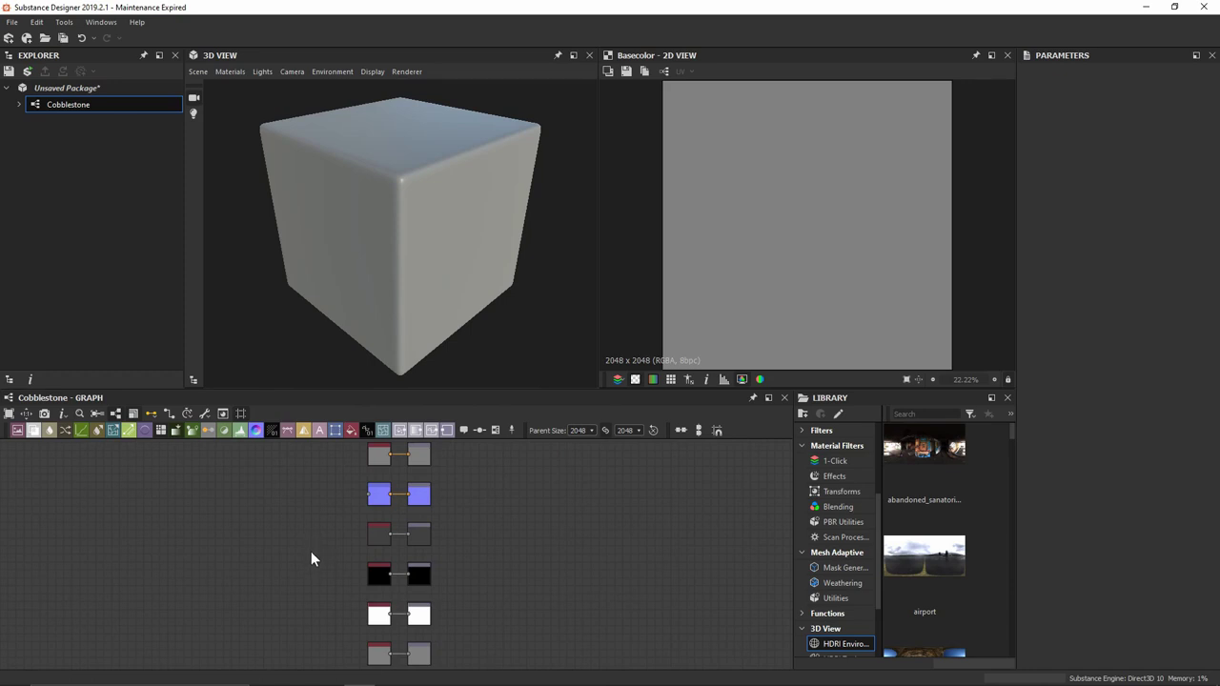
Step: Delete the Metallic output together with its connected Uniform Color node
{"action": "scroll", "coordinate": [300, 586], "scroll_direction": "up", "scroll_amount": 5}
{"action": "middle_click_drag", "start_coordinate": [569, 542], "coordinate": [488, 521]}
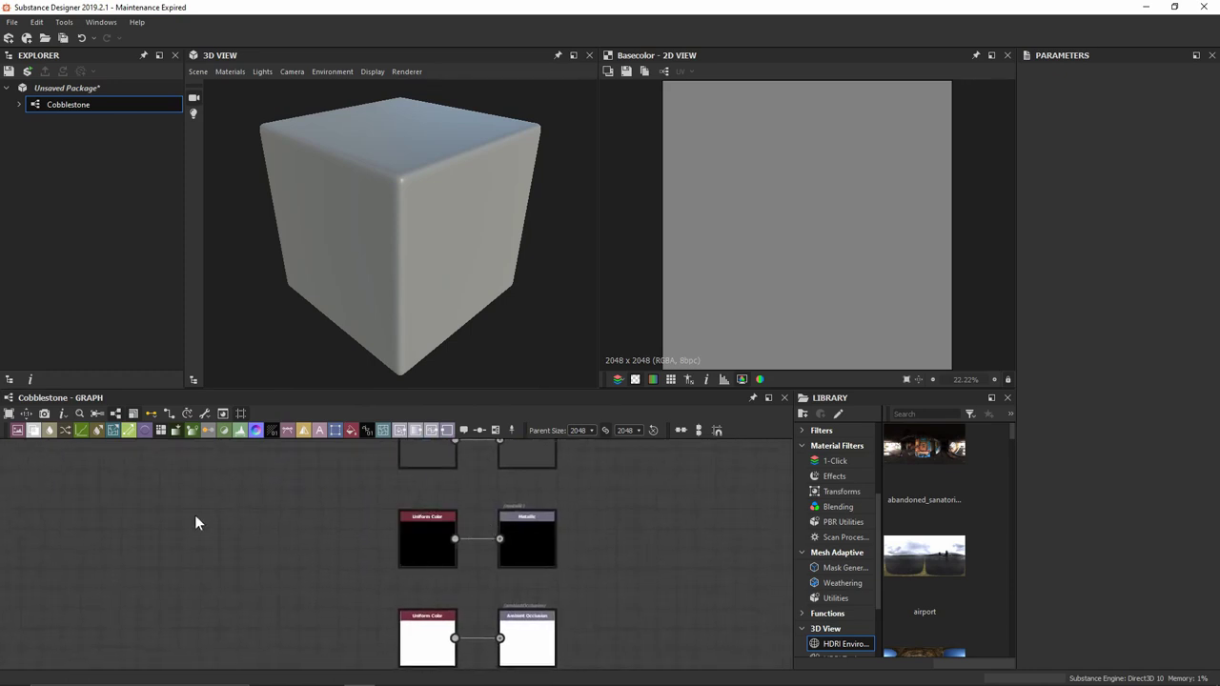
{"action": "left_click_drag", "start_coordinate": [197, 518], "coordinate": [582, 553]}
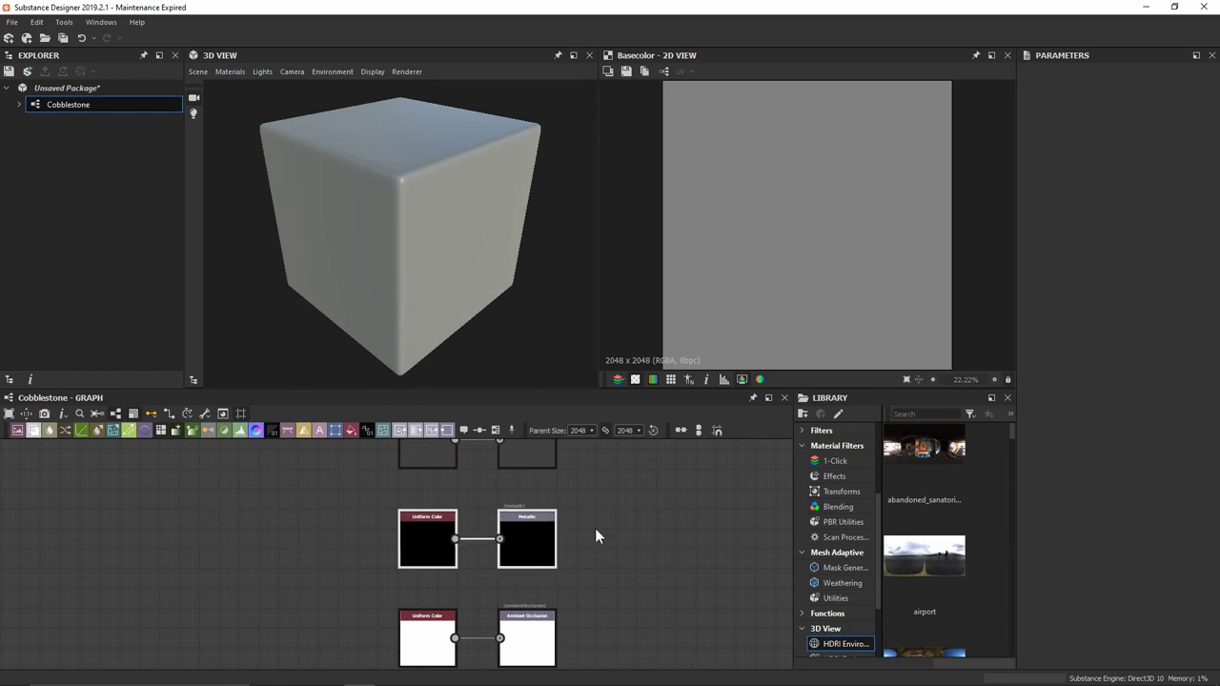
{"action": "key", "text": "Delete"}
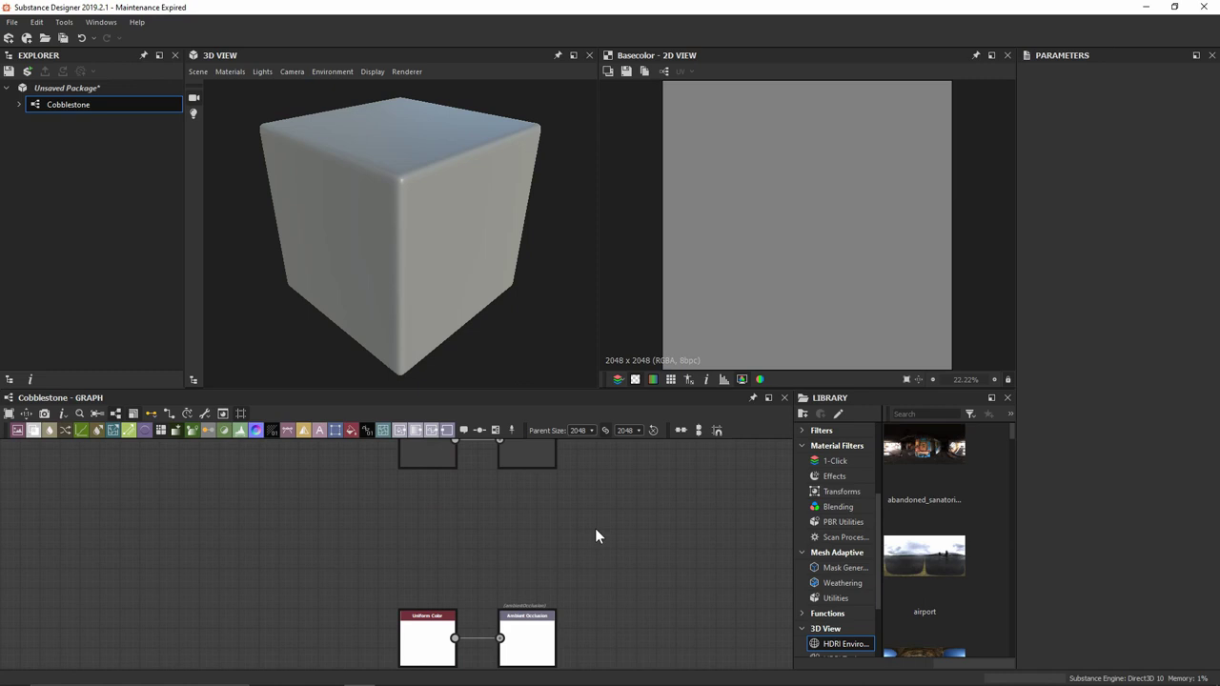
Step: Move the Ambient Occlusion and Height node pairs up to close the gap below Roughness
{"action": "scroll", "coordinate": [596, 530], "scroll_direction": "down", "scroll_amount": 3}
{"action": "left_click_drag", "start_coordinate": [391, 626], "coordinate": [572, 550]}
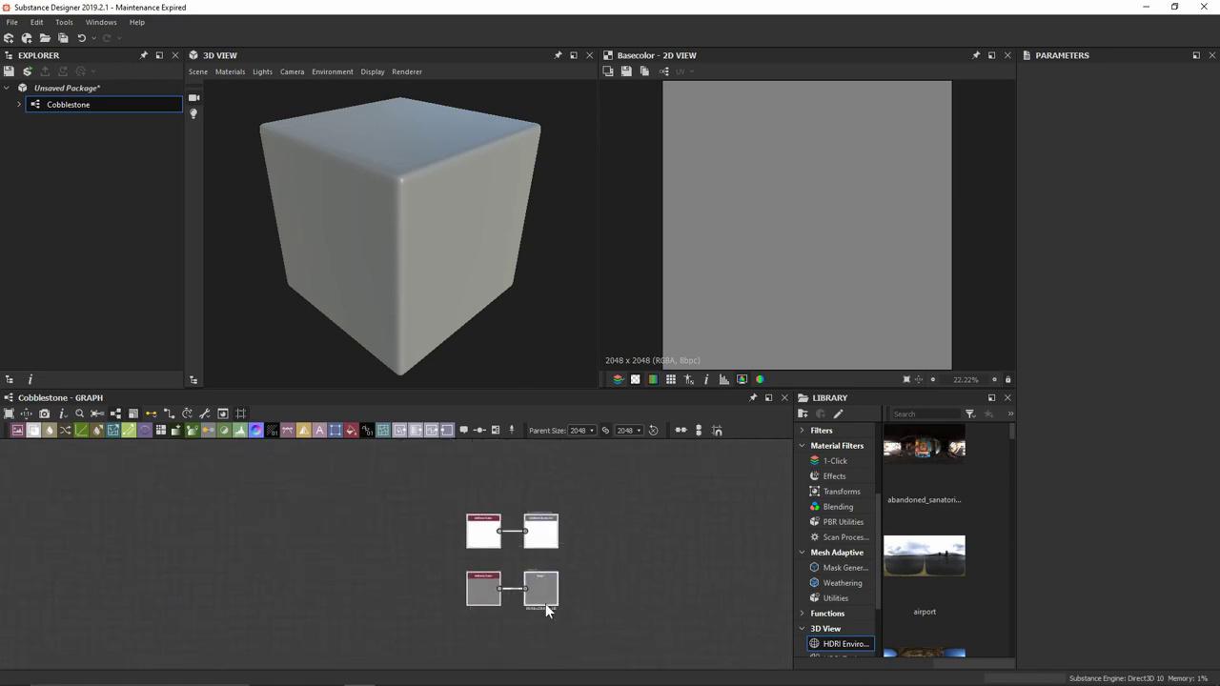
{"action": "mouse_move", "coordinate": [545, 603]}
{"action": "middle_mouse_down"}
{"action": "mouse_move", "coordinate": [549, 537]}
{"action": "mouse_move", "coordinate": [544, 618]}
{"action": "middle_mouse_up"}
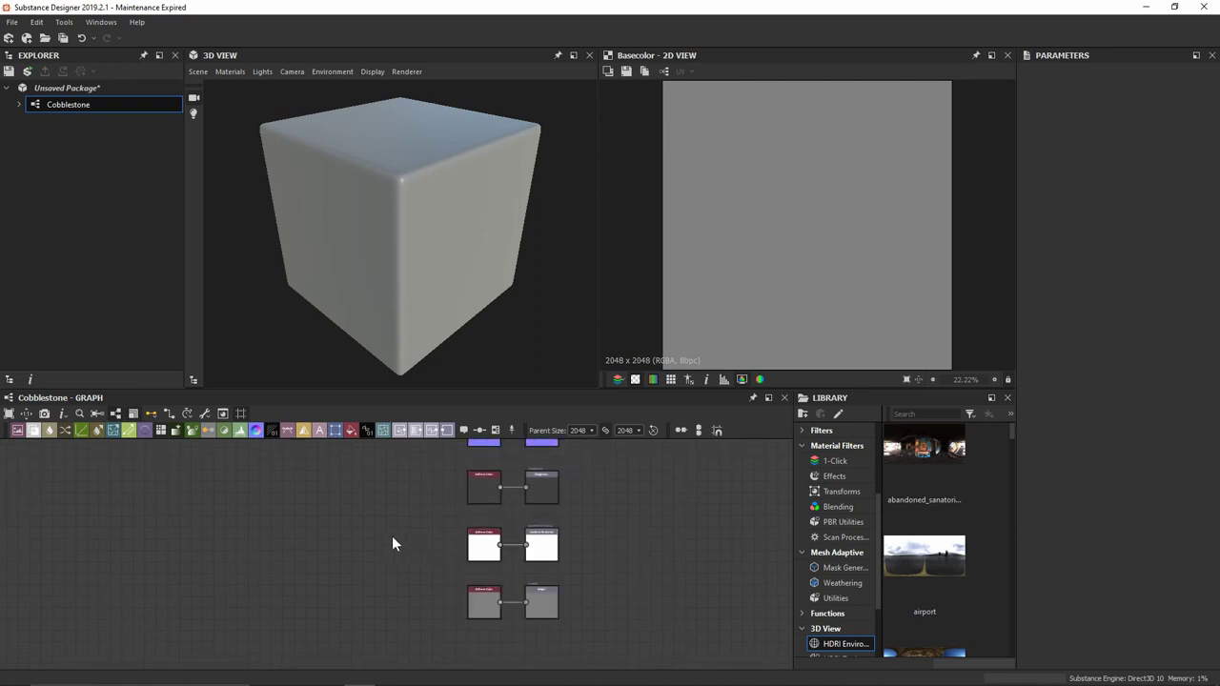
Step: Add a Tile Generator node and connect its output to the Normal node's input
{"action": "scroll", "coordinate": [391, 536], "scroll_direction": "down", "scroll_amount": 2}
{"action": "middle_click_drag", "start_coordinate": [368, 501], "coordinate": [431, 543]}
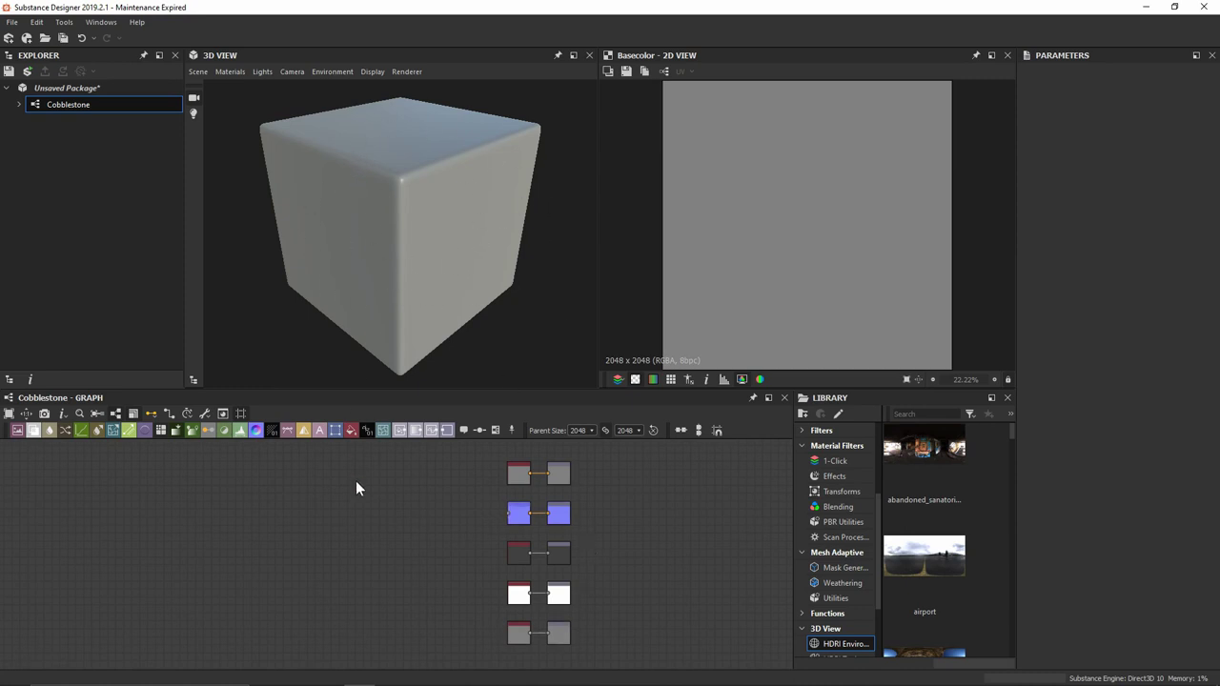
{"action": "key", "text": "space"}
{"action": "type", "text": "tile ge"}
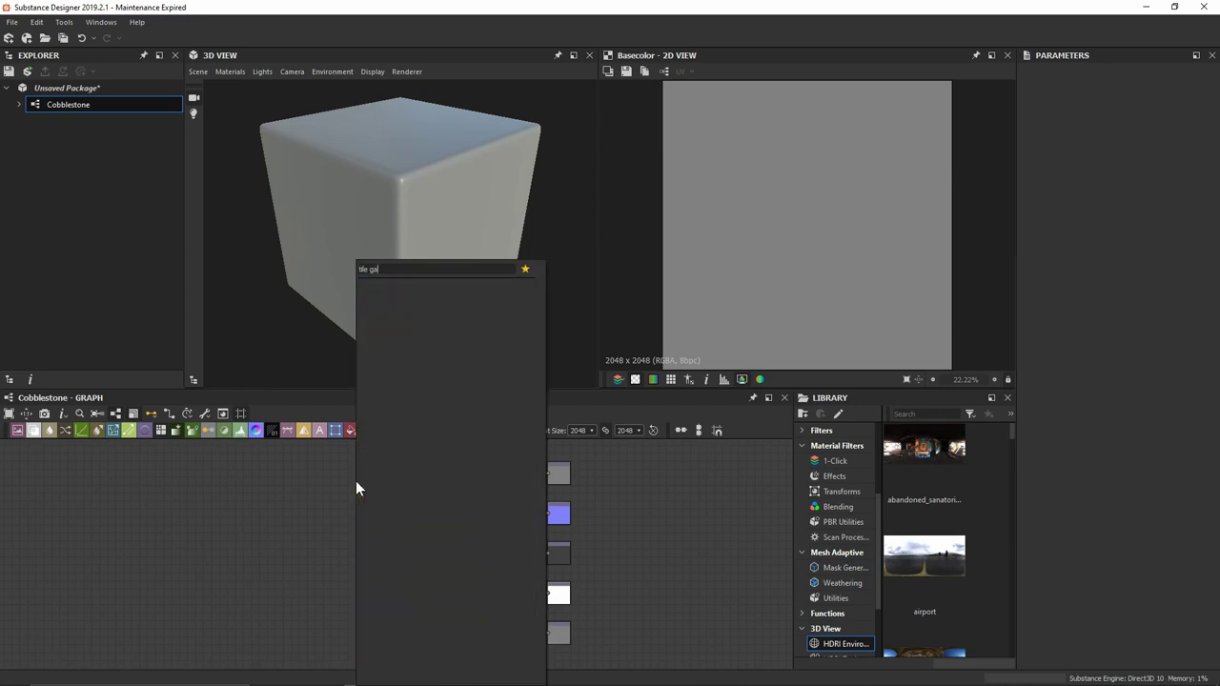
{"action": "key", "text": "Return"}
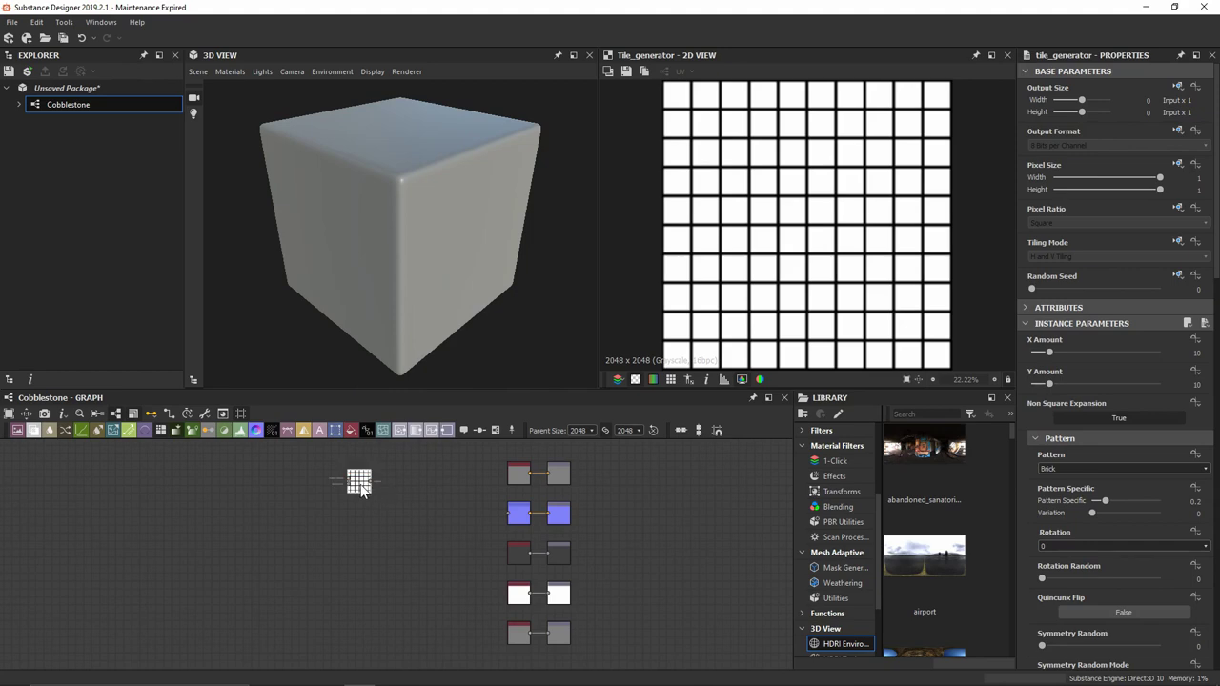
{"action": "left_click_drag", "start_coordinate": [359, 483], "coordinate": [513, 515]}
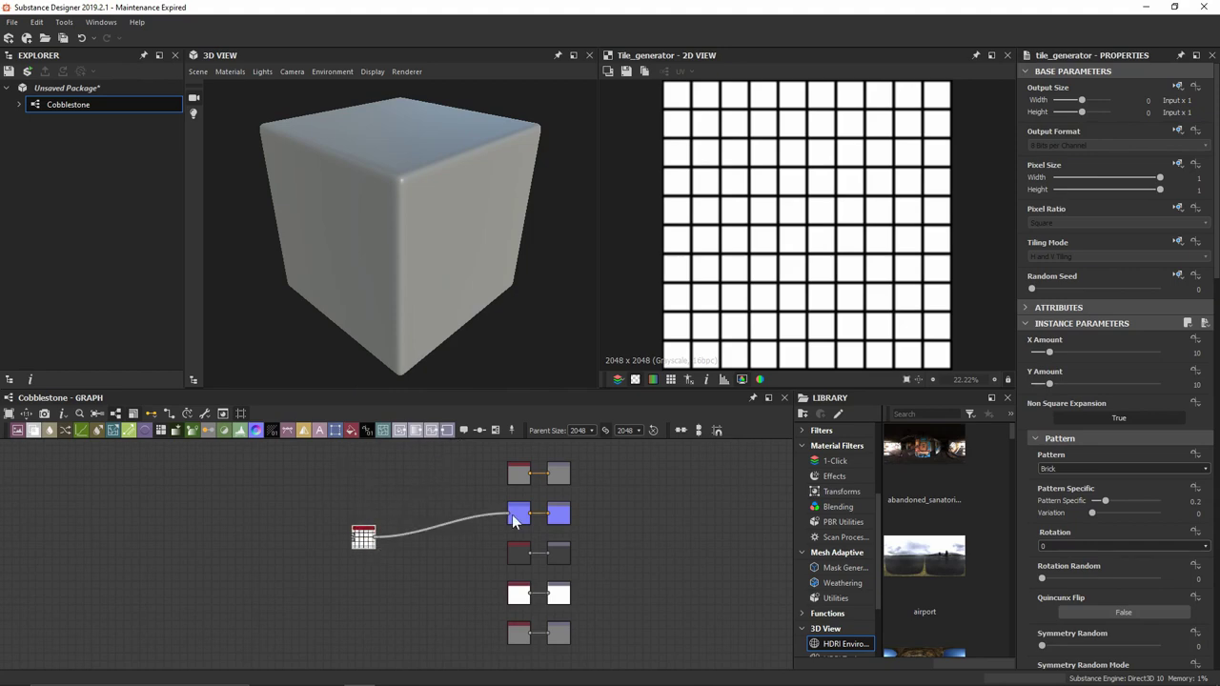
Step: Set the Normal node's intensity to 10 and its normal format to OpenGL
{"action": "double_click", "coordinate": [519, 515]}
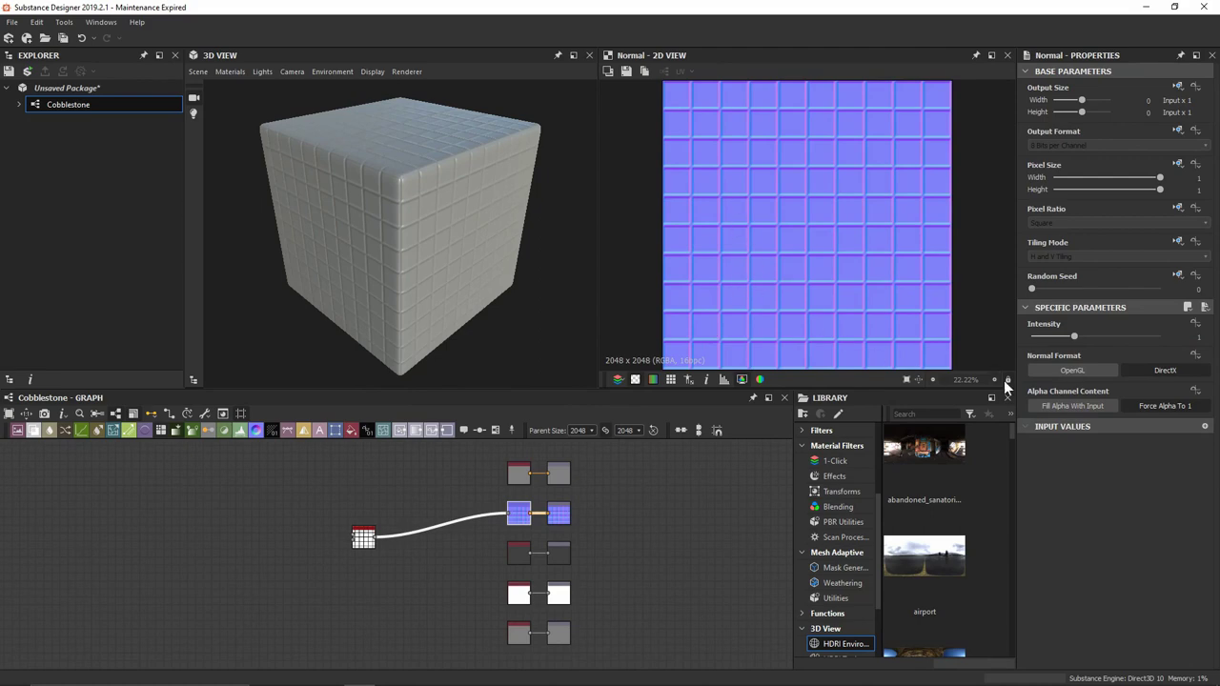
{"action": "double_click", "coordinate": [1084, 336]}
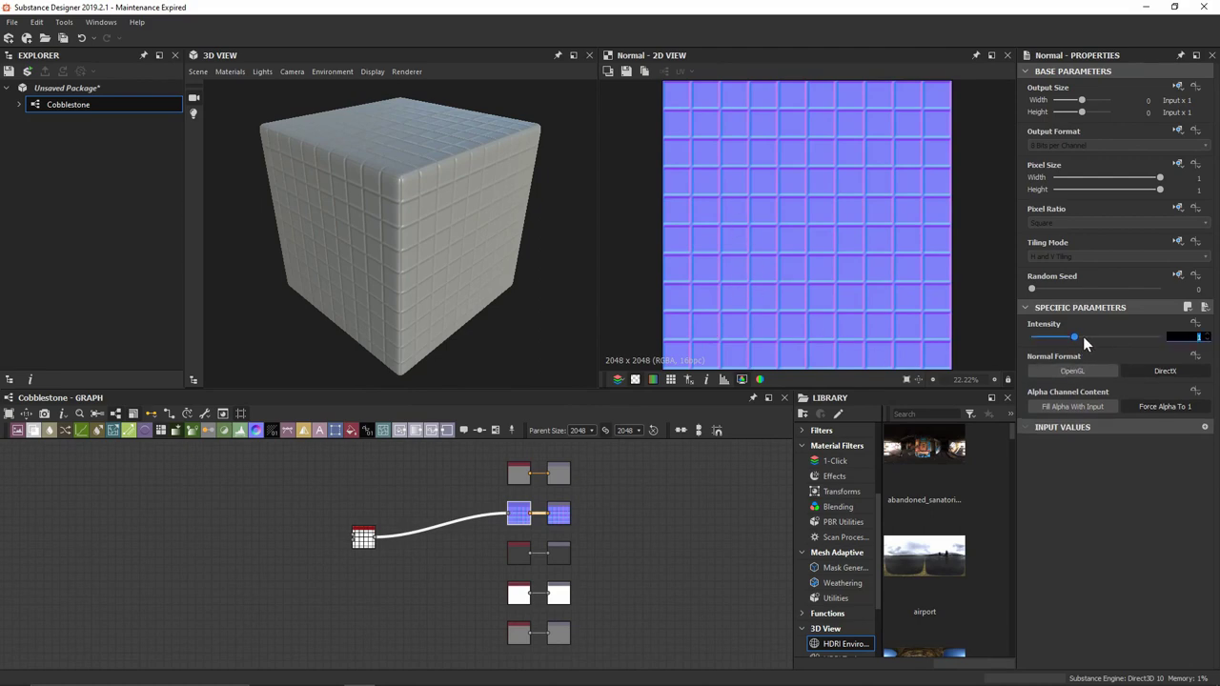
{"action": "type", "text": "10"}
{"action": "key", "text": "Return"}
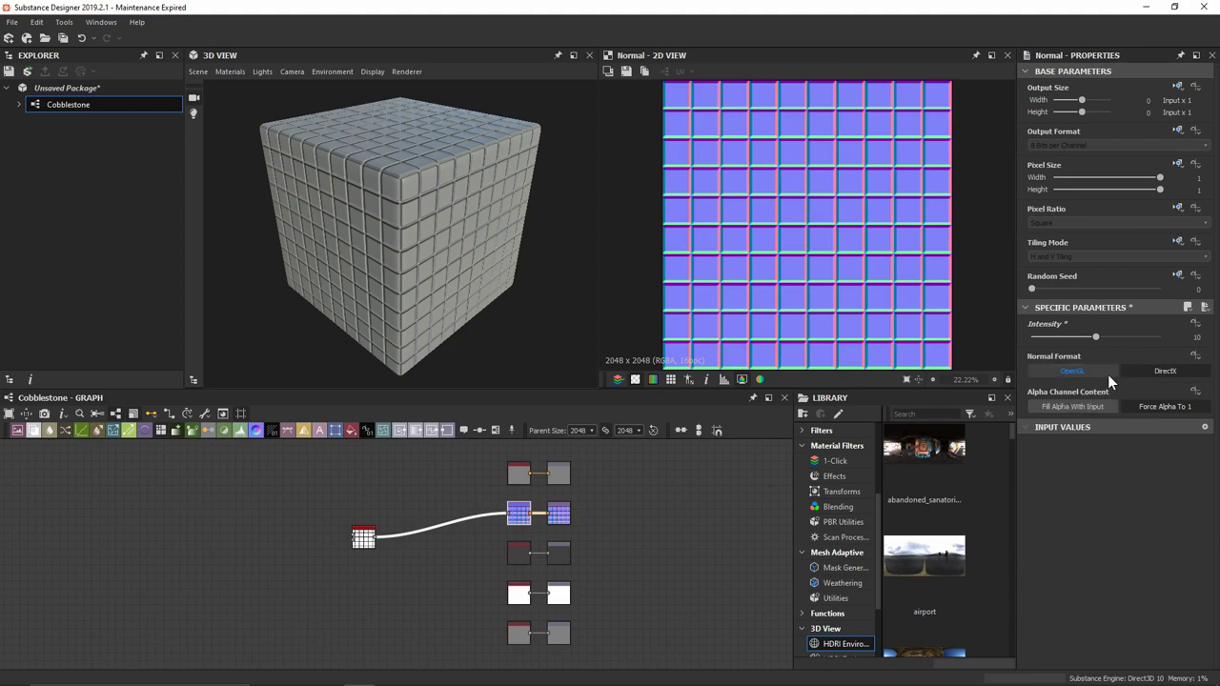
{"action": "left_click", "coordinate": [1107, 374]}
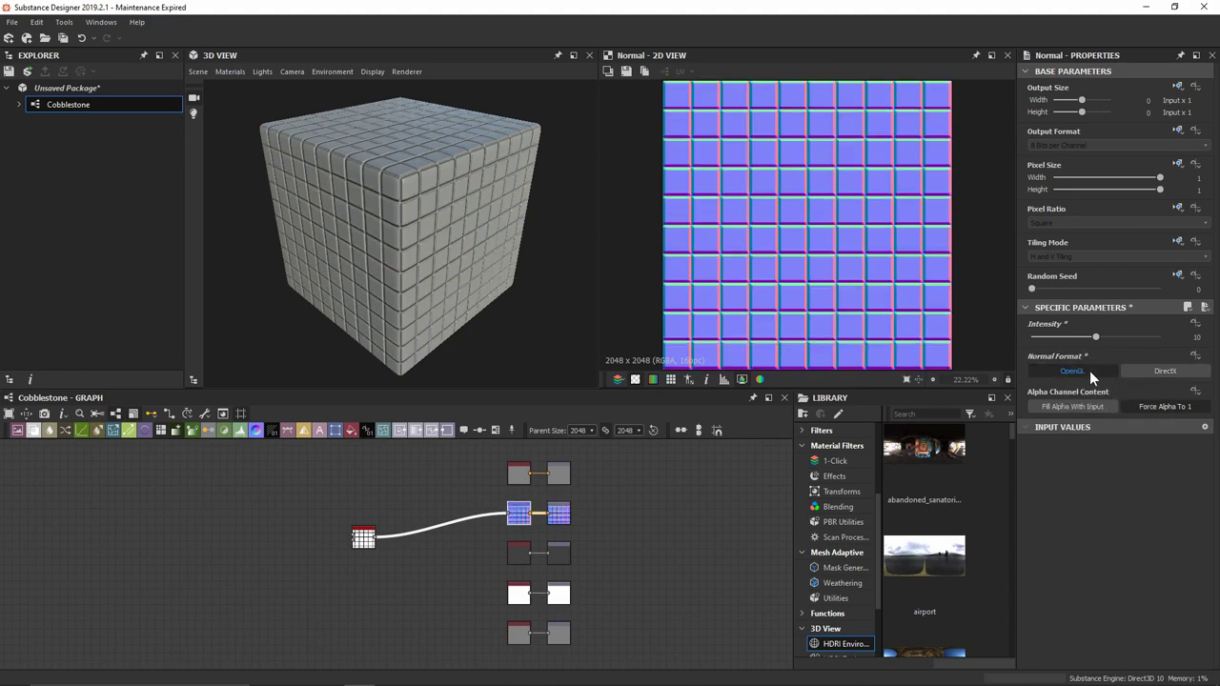
Step: Connect the Tile Generator to the Height output and delete the Uniform Color node that fed it
{"action": "left_click_drag", "start_coordinate": [430, 312], "coordinate": [420, 281], "text": "alt"}
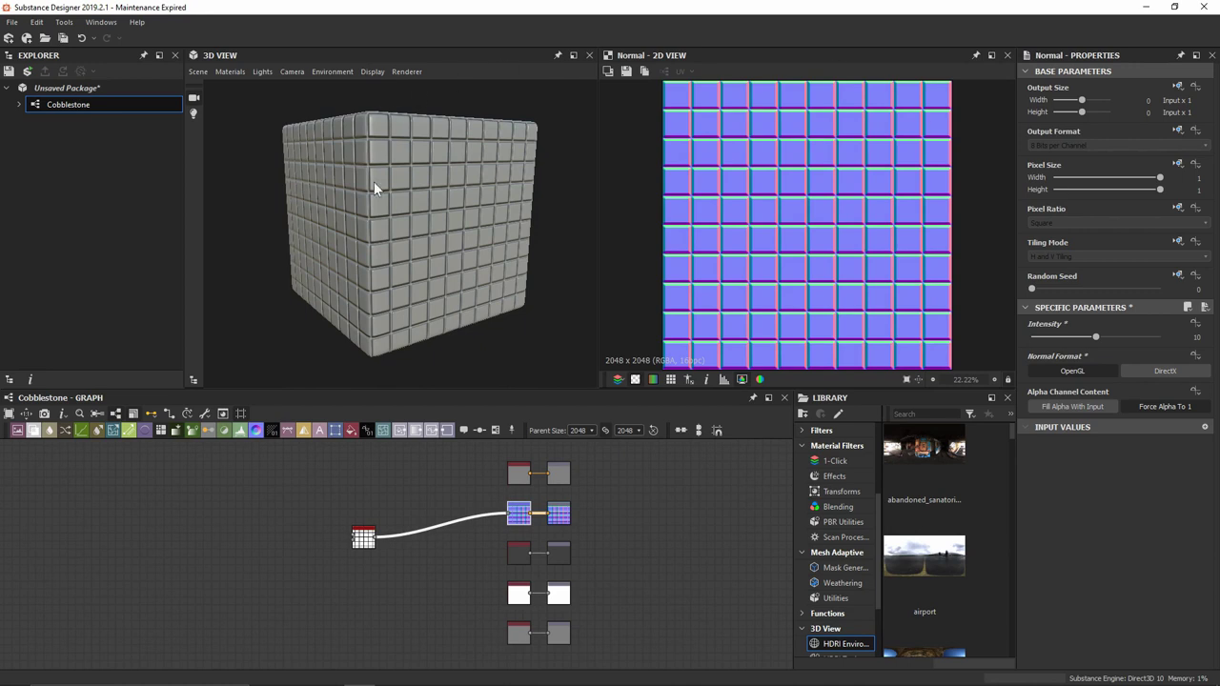
{"action": "left_click_drag", "start_coordinate": [434, 189], "coordinate": [443, 204], "text": "alt"}
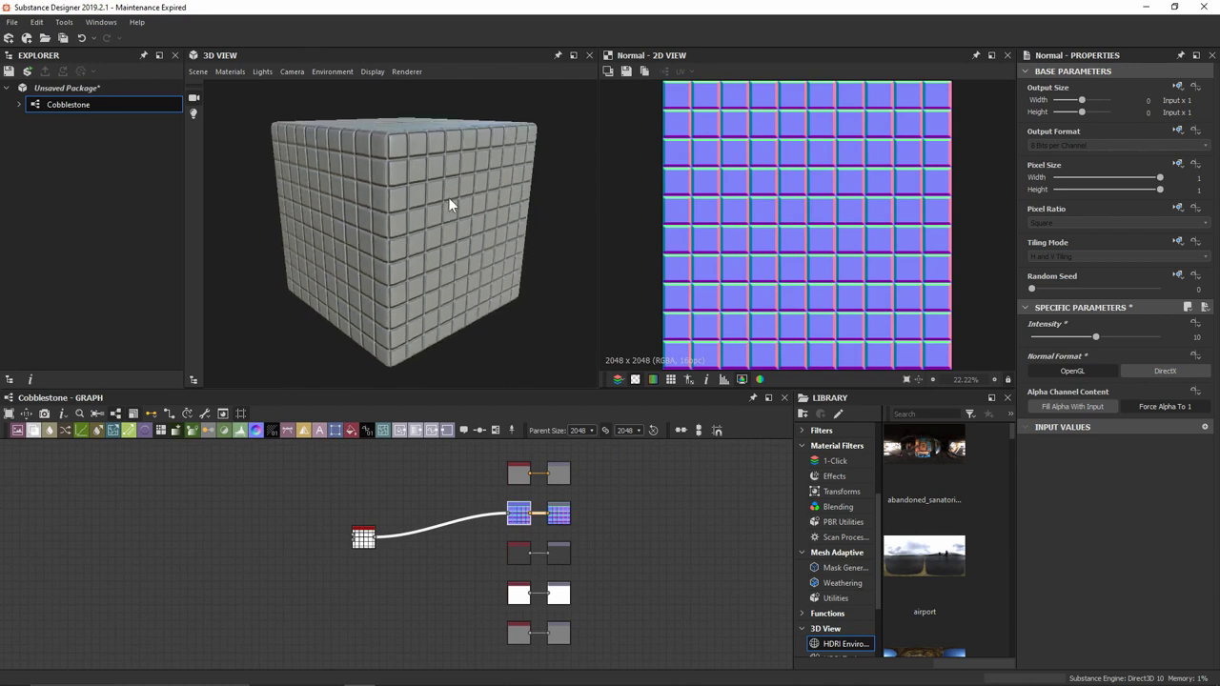
{"action": "left_click_drag", "start_coordinate": [369, 549], "coordinate": [558, 529]}
{"action": "left_click", "coordinate": [343, 513]}
{"action": "scroll", "coordinate": [427, 558], "scroll_direction": "up", "scroll_amount": 2}
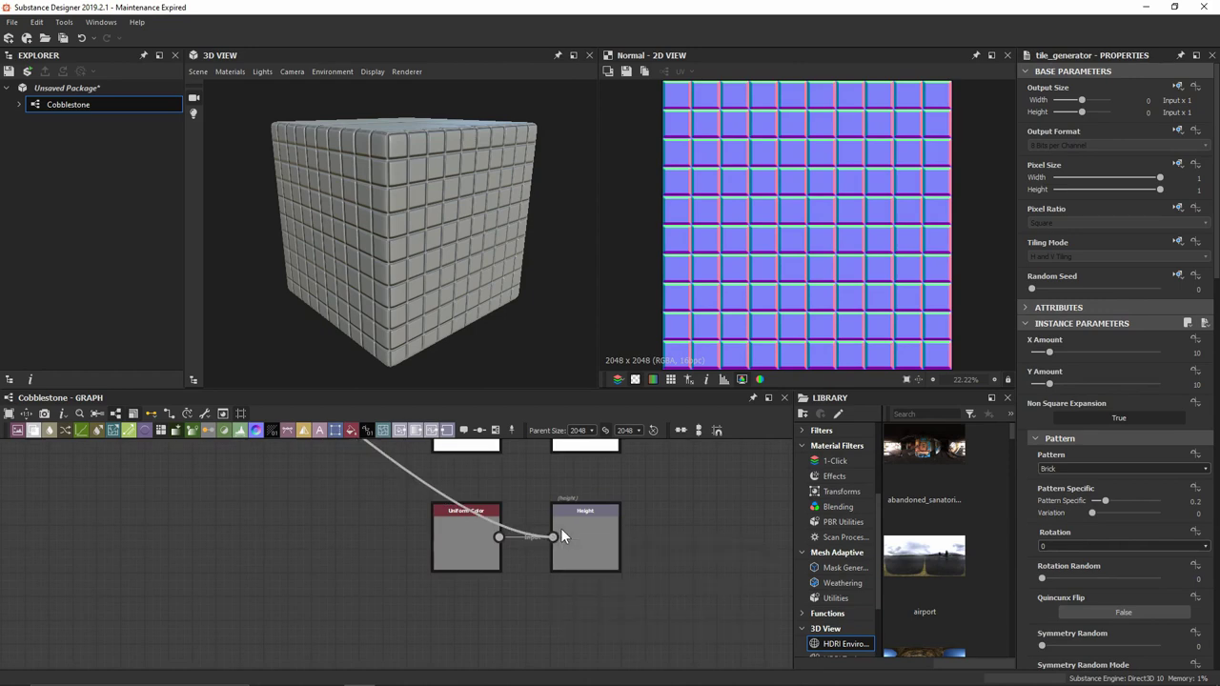
{"action": "middle_click_drag", "start_coordinate": [460, 510], "coordinate": [484, 548]}
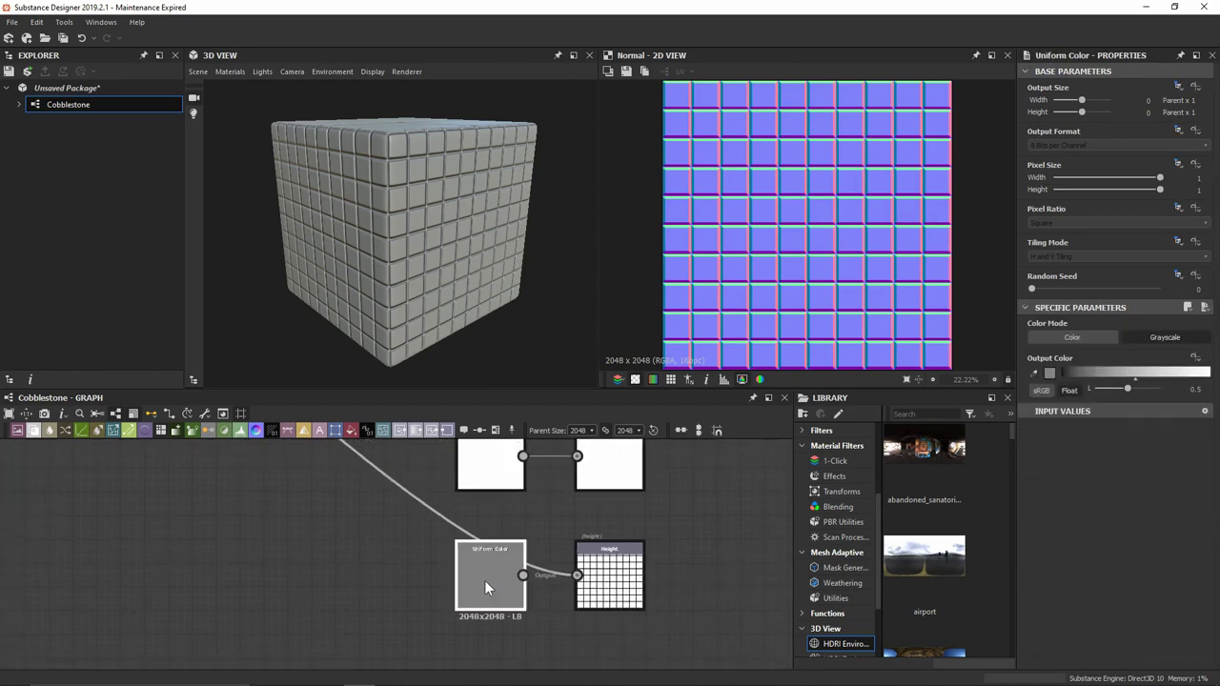
{"action": "key", "text": "Delete"}
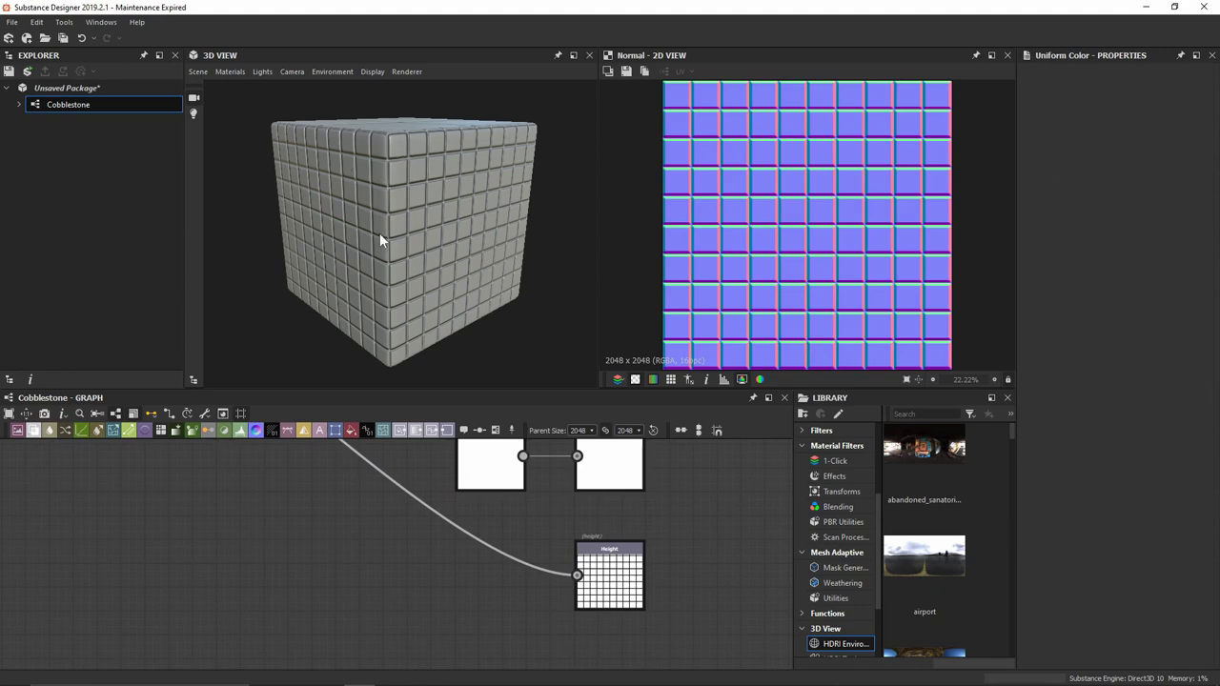
Step: Switch the 3D view's default material to the physically_metallic_roughness definition with Tessellation
{"action": "mouse_move", "coordinate": [379, 240]}
{"action": "left_mouse_down"}
{"action": "mouse_move", "coordinate": [446, 276]}
{"action": "mouse_move", "coordinate": [435, 228]}
{"action": "mouse_move", "coordinate": [559, 227]}
{"action": "mouse_move", "coordinate": [448, 237]}
{"action": "left_mouse_up"}
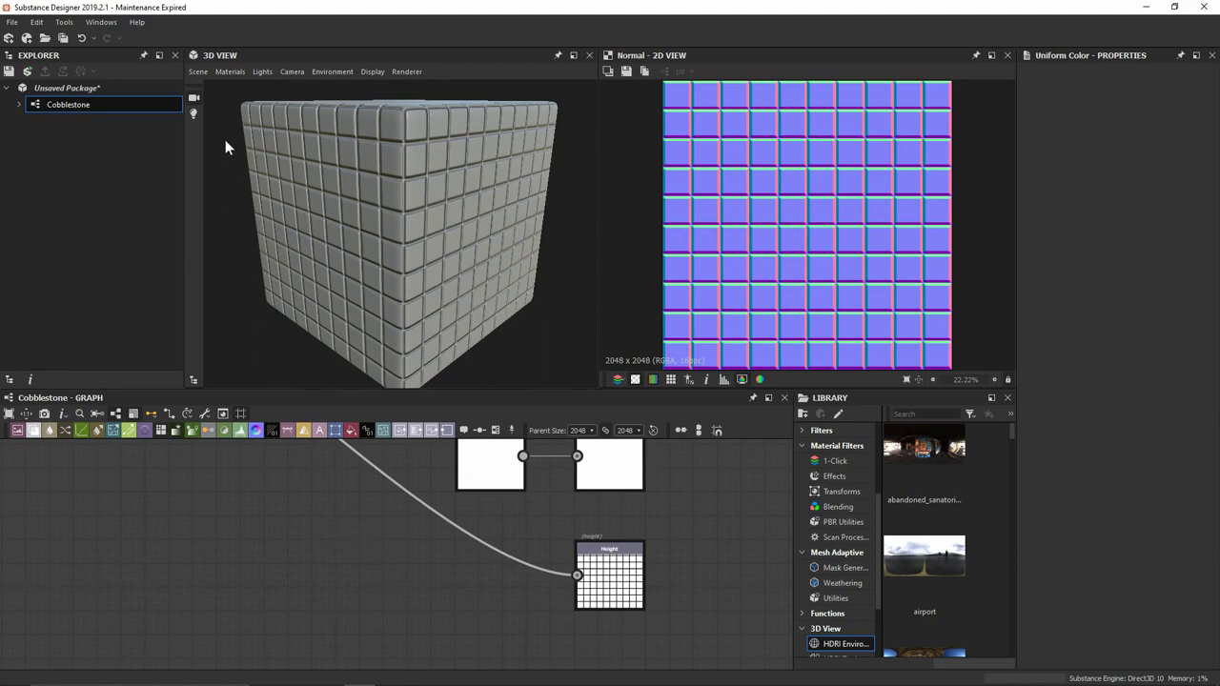
{"action": "left_click", "coordinate": [229, 76]}
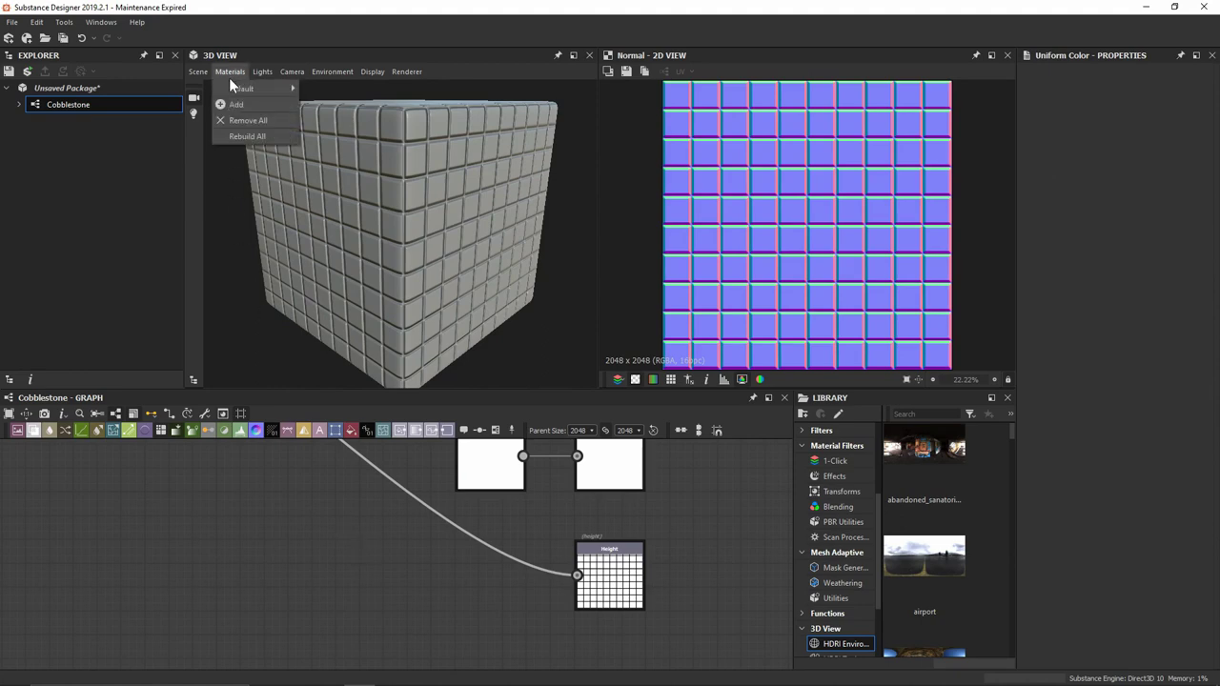
{"action": "mouse_move", "coordinate": [232, 87]}
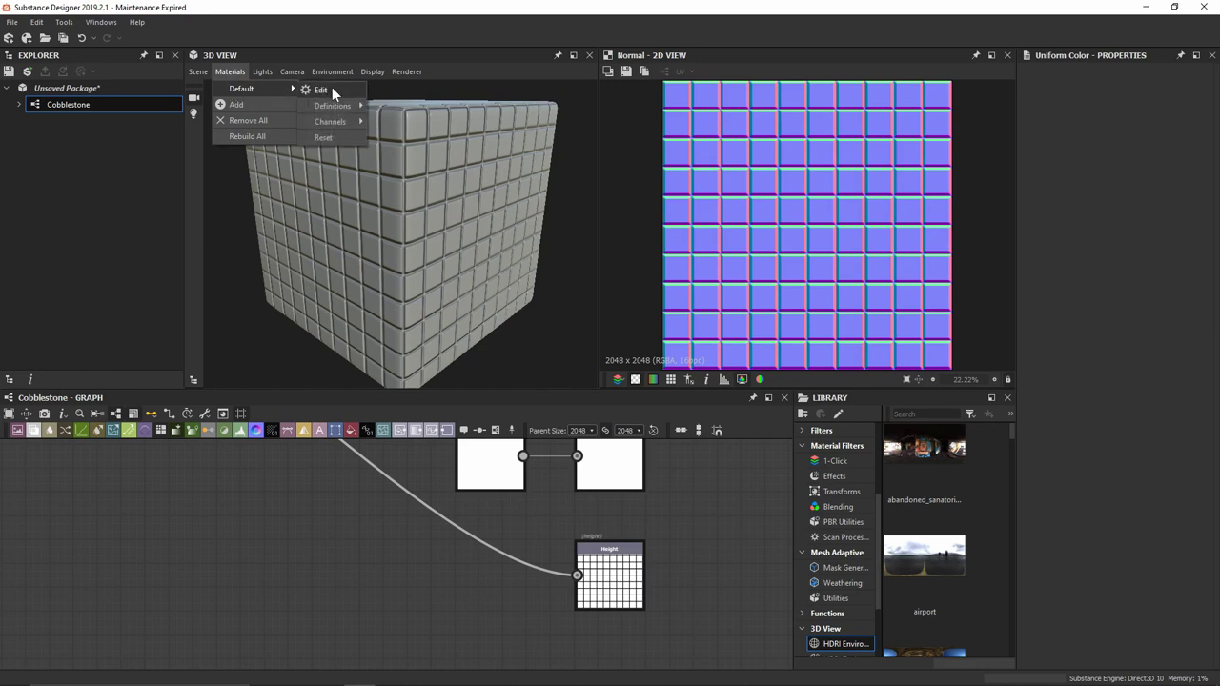
{"action": "mouse_move", "coordinate": [333, 106]}
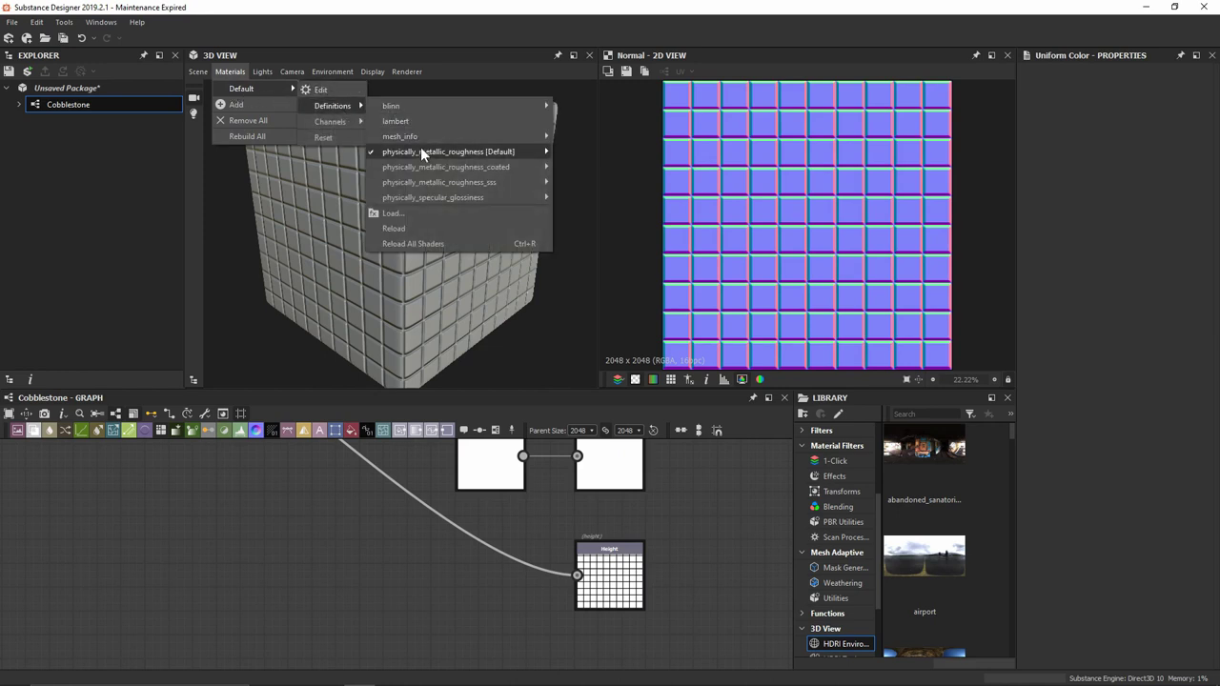
{"action": "mouse_move", "coordinate": [440, 153]}
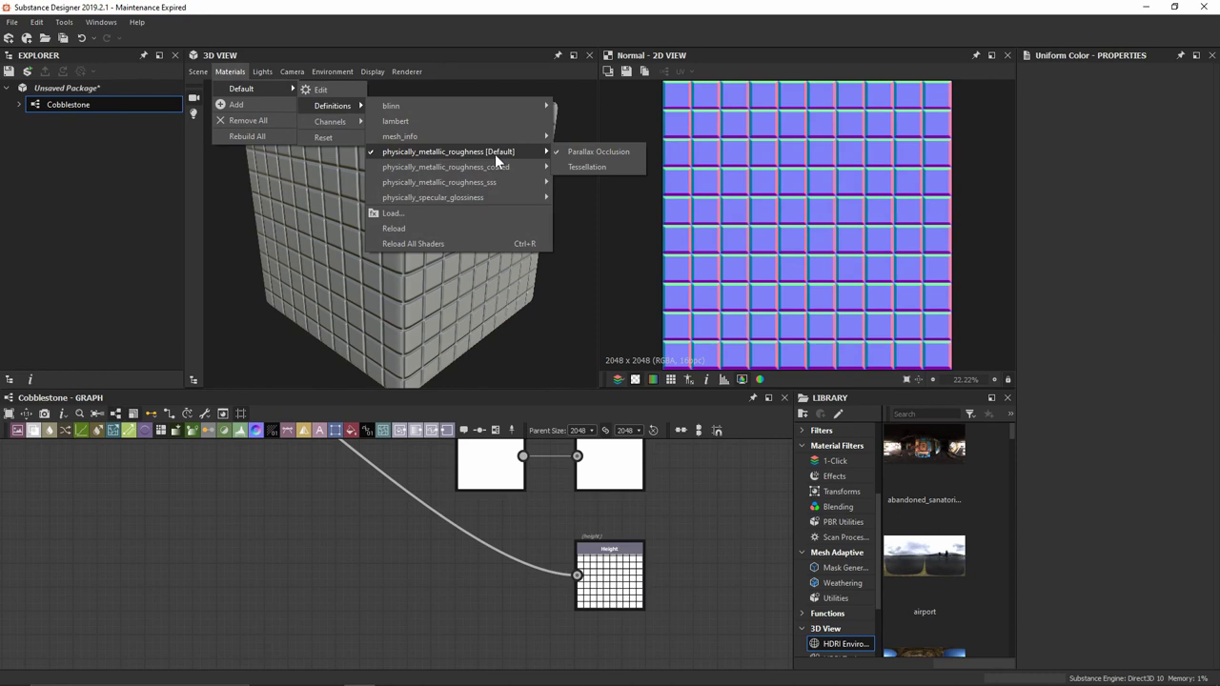
{"action": "left_click", "coordinate": [587, 170]}
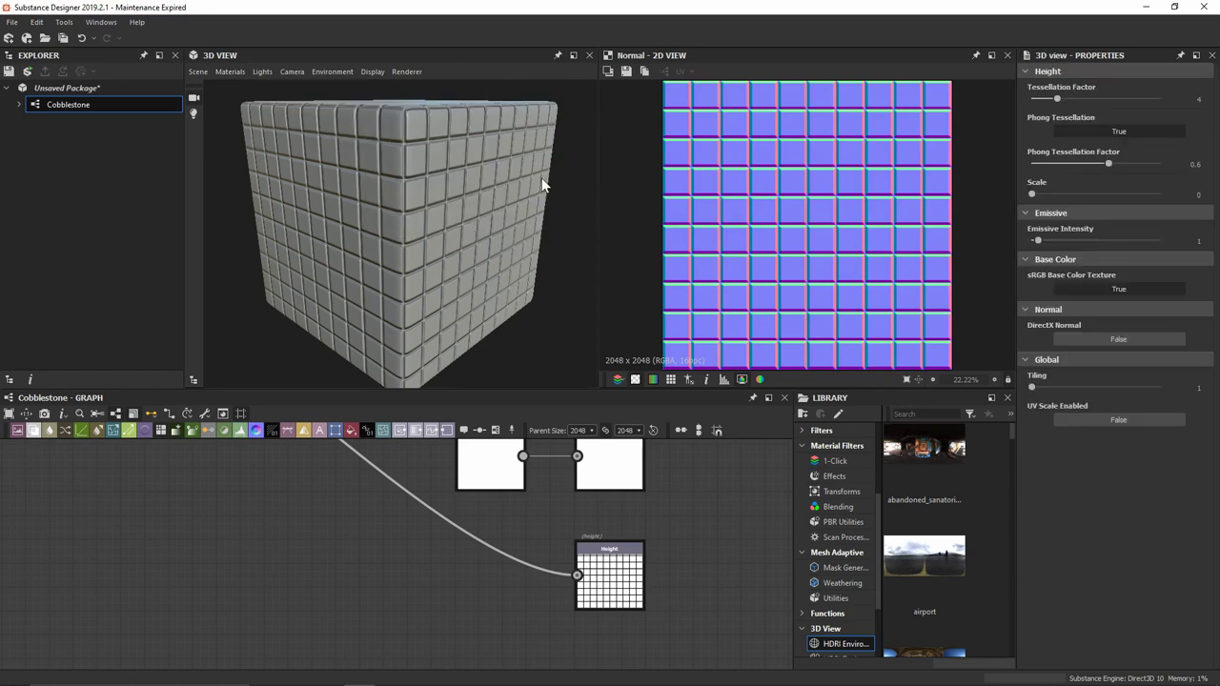
Step: Set the 3D material's height scale to 15 and its tessellation factor to 2
{"action": "left_click", "coordinate": [1032, 194]}
{"action": "type", "text": "15"}
{"action": "key", "text": "Return"}
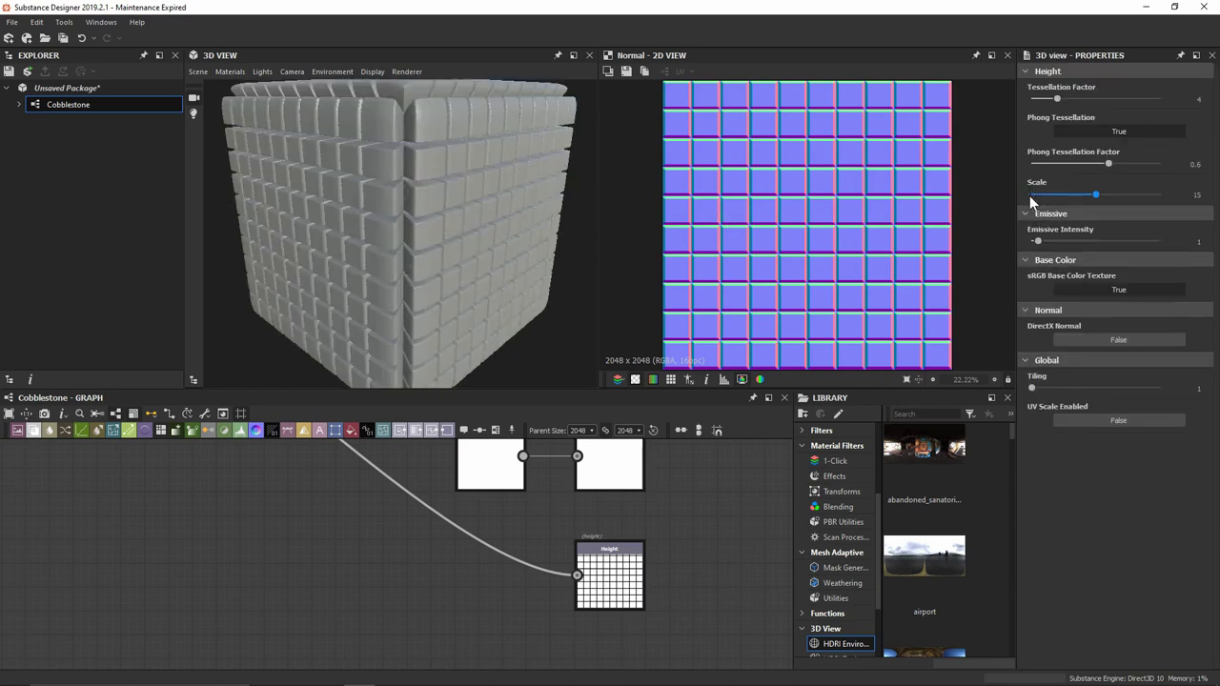
{"action": "left_click_drag", "start_coordinate": [512, 141], "coordinate": [440, 209]}
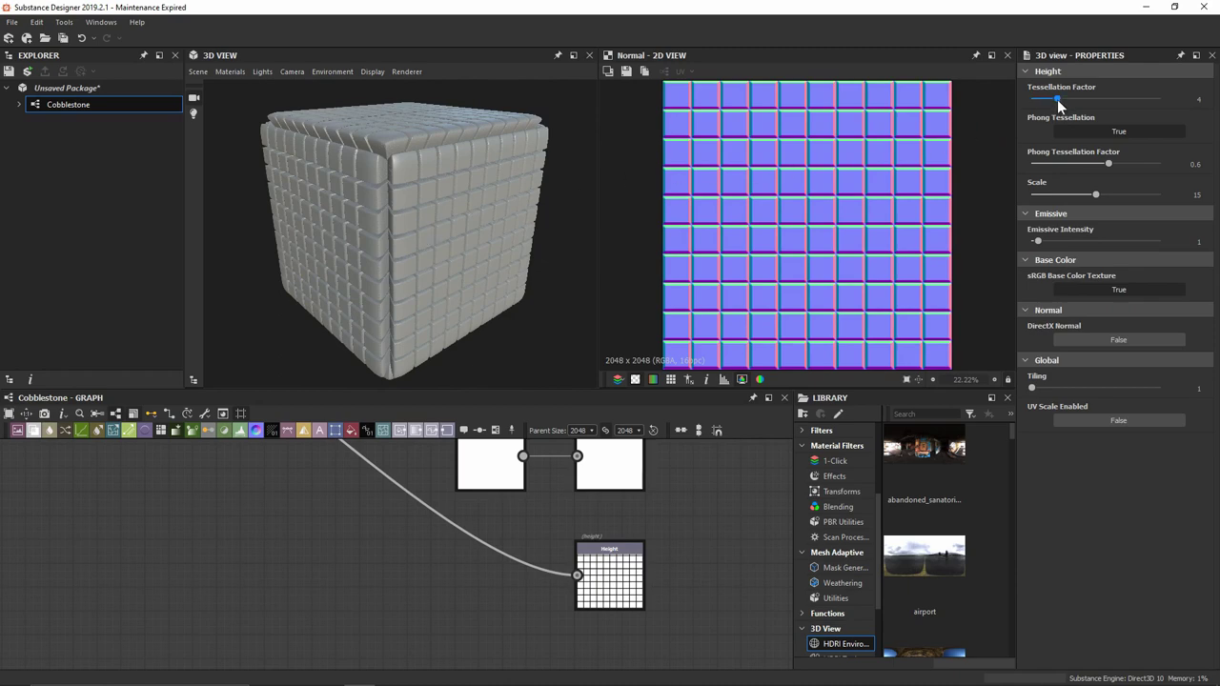
{"action": "left_click_drag", "start_coordinate": [1045, 99], "coordinate": [1042, 100]}
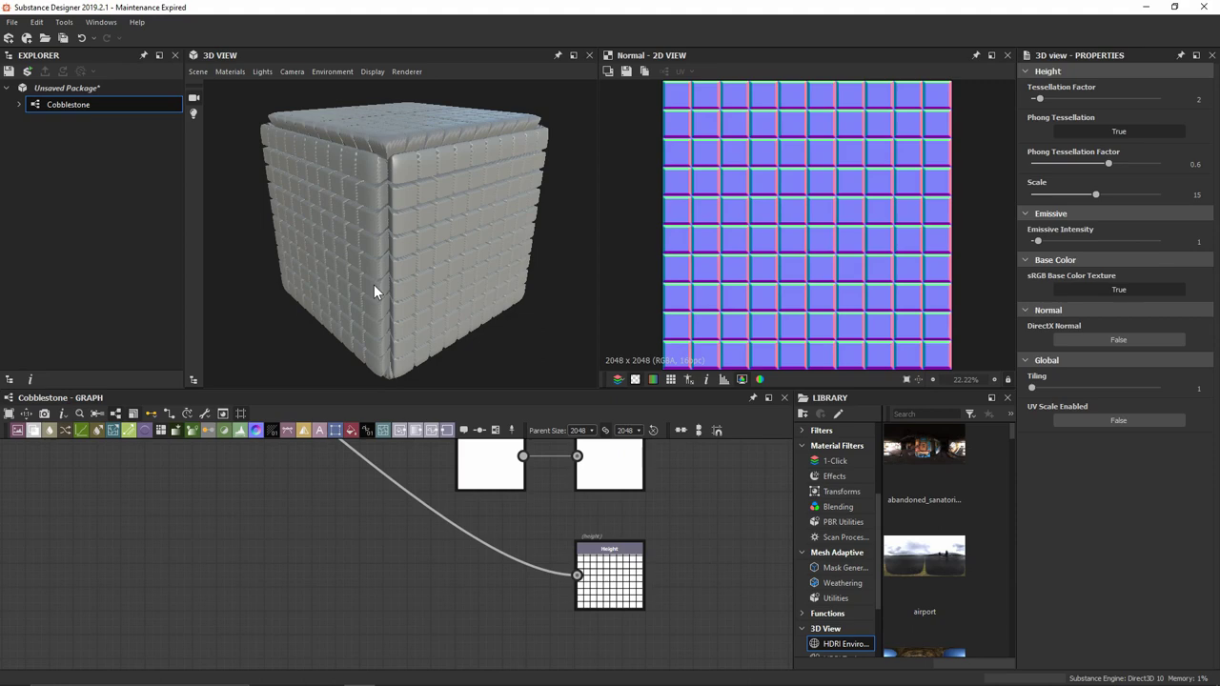
{"action": "mouse_move", "coordinate": [373, 284]}
{"action": "left_mouse_down"}
{"action": "mouse_move", "coordinate": [454, 276]}
{"action": "mouse_move", "coordinate": [362, 315]}
{"action": "mouse_move", "coordinate": [365, 274]}
{"action": "left_mouse_up"}
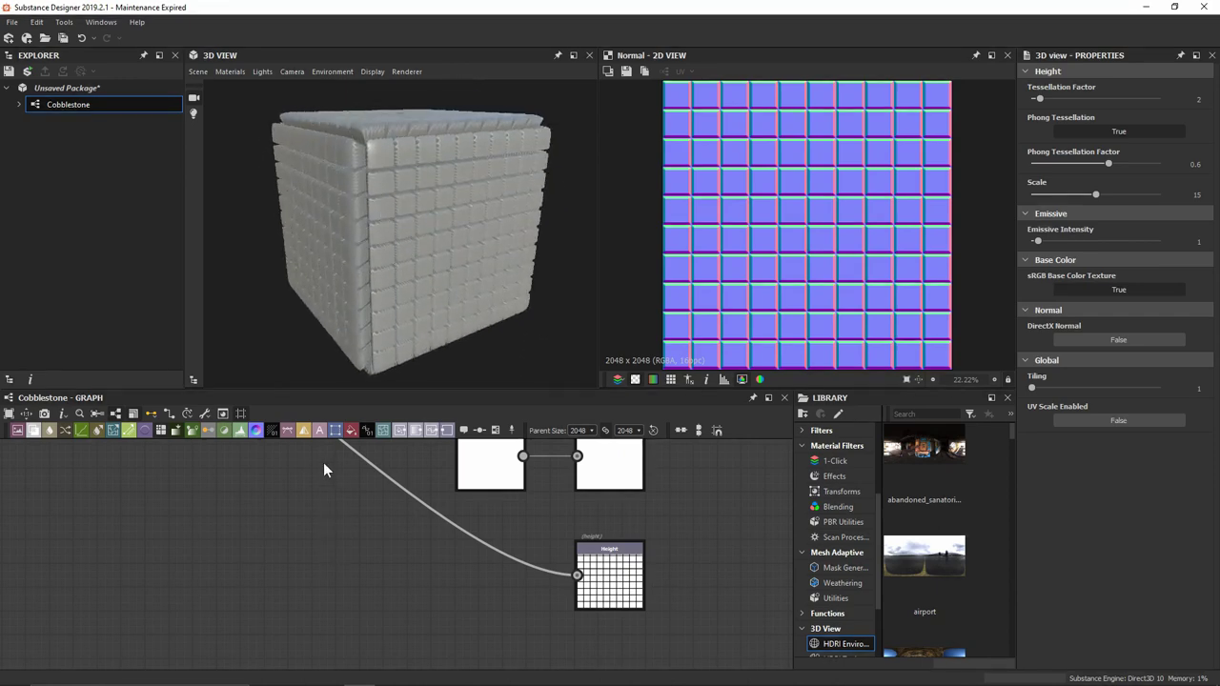
Step: Display the Ambient Occlusion output in the 2D view and inspect the gaps between the tiles on the cube
{"action": "middle_click_drag", "start_coordinate": [323, 462], "coordinate": [351, 513]}
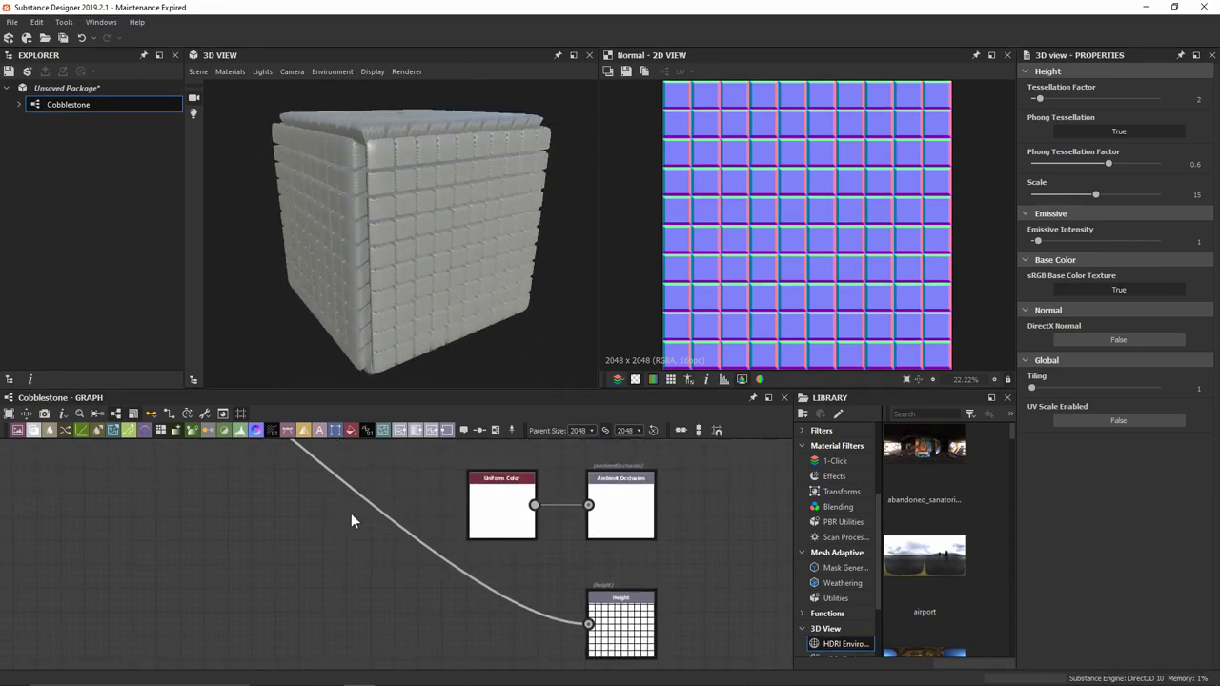
{"action": "double_click", "coordinate": [619, 506]}
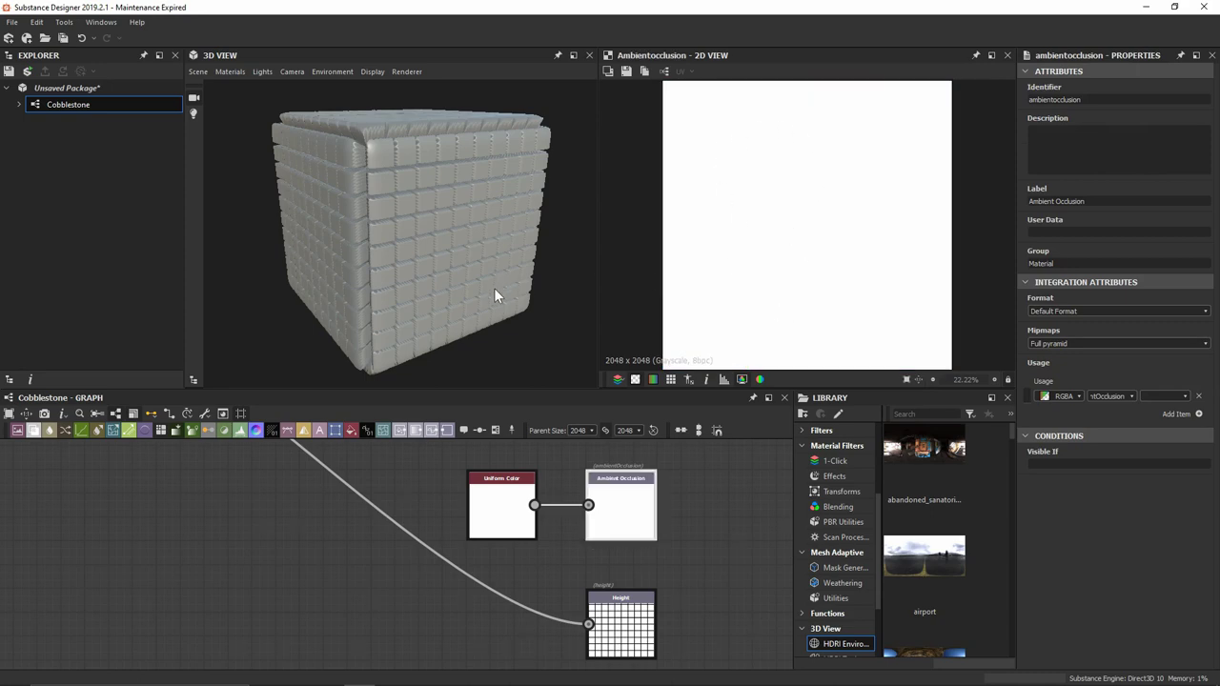
{"action": "right_click_drag", "start_coordinate": [495, 295], "coordinate": [476, 257]}
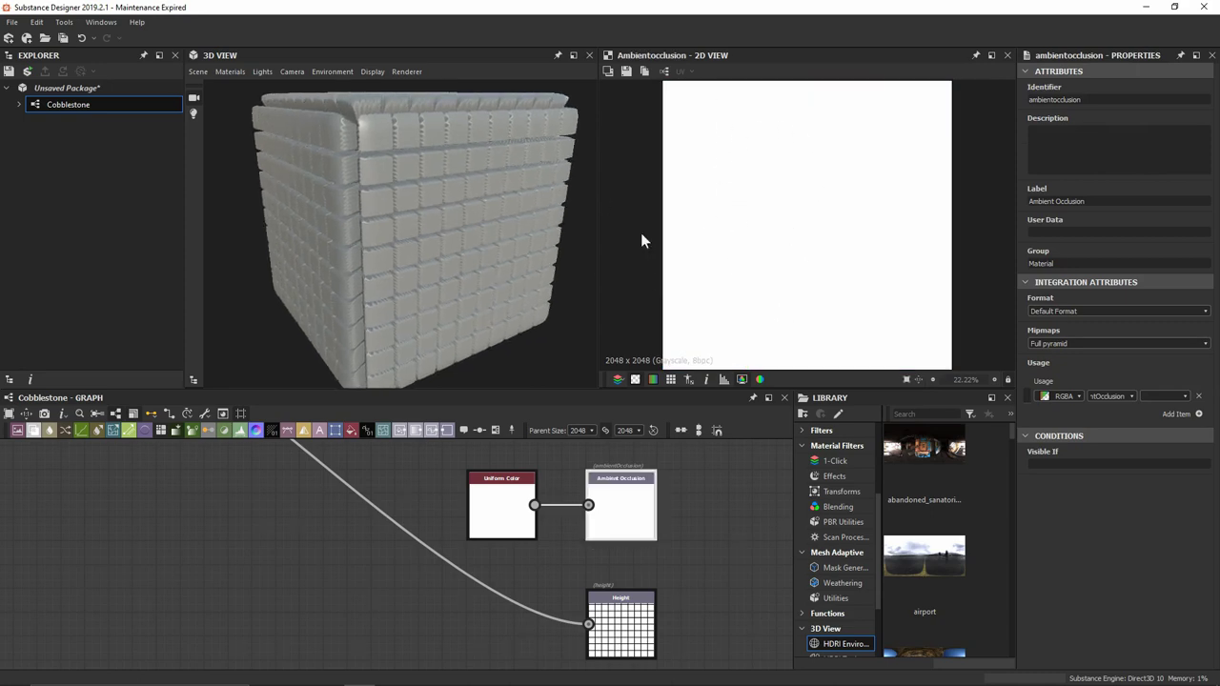
Step: Insert a Histogram Range node between the Tile Generator and the Height output and set its range to 0.31
{"action": "left_click_drag", "start_coordinate": [562, 255], "coordinate": [500, 231]}
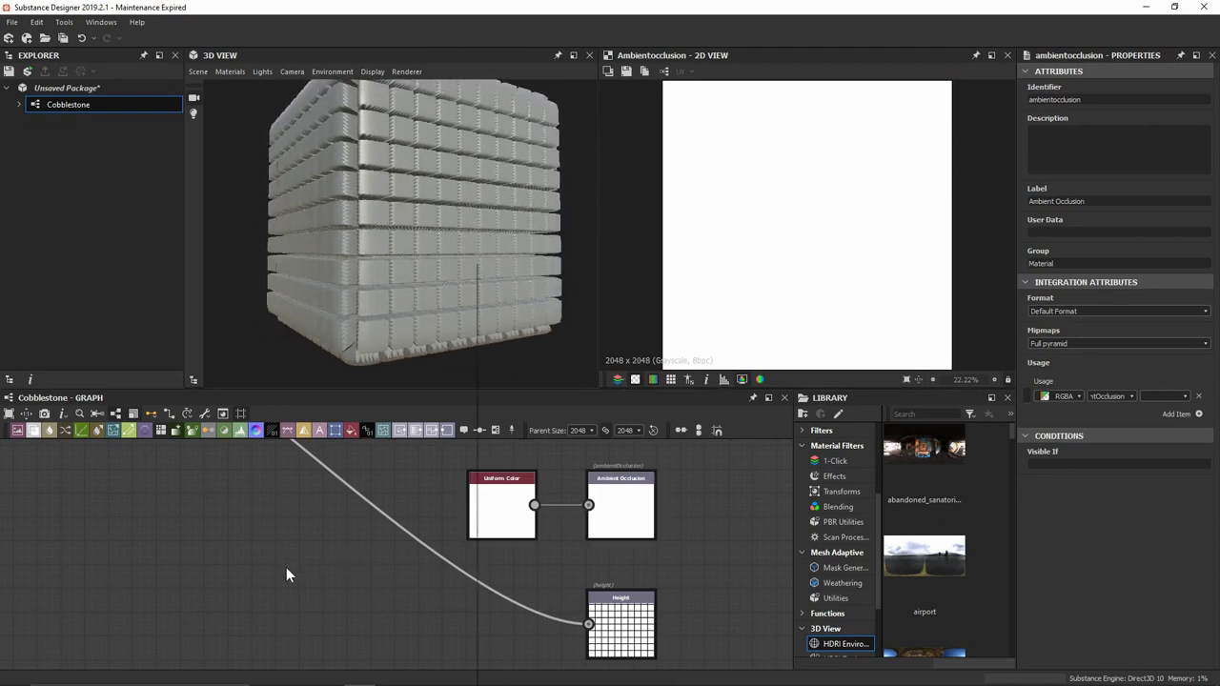
{"action": "key", "text": "space"}
{"action": "type", "text": "hist"}
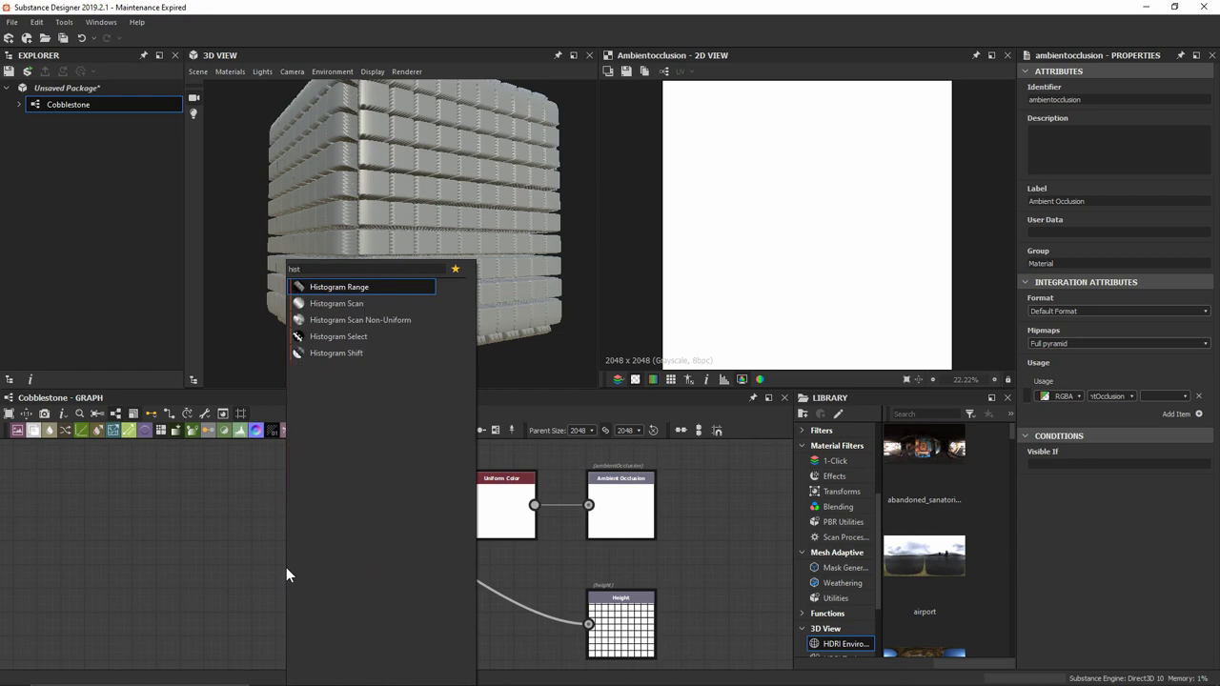
{"action": "key", "text": "Return"}
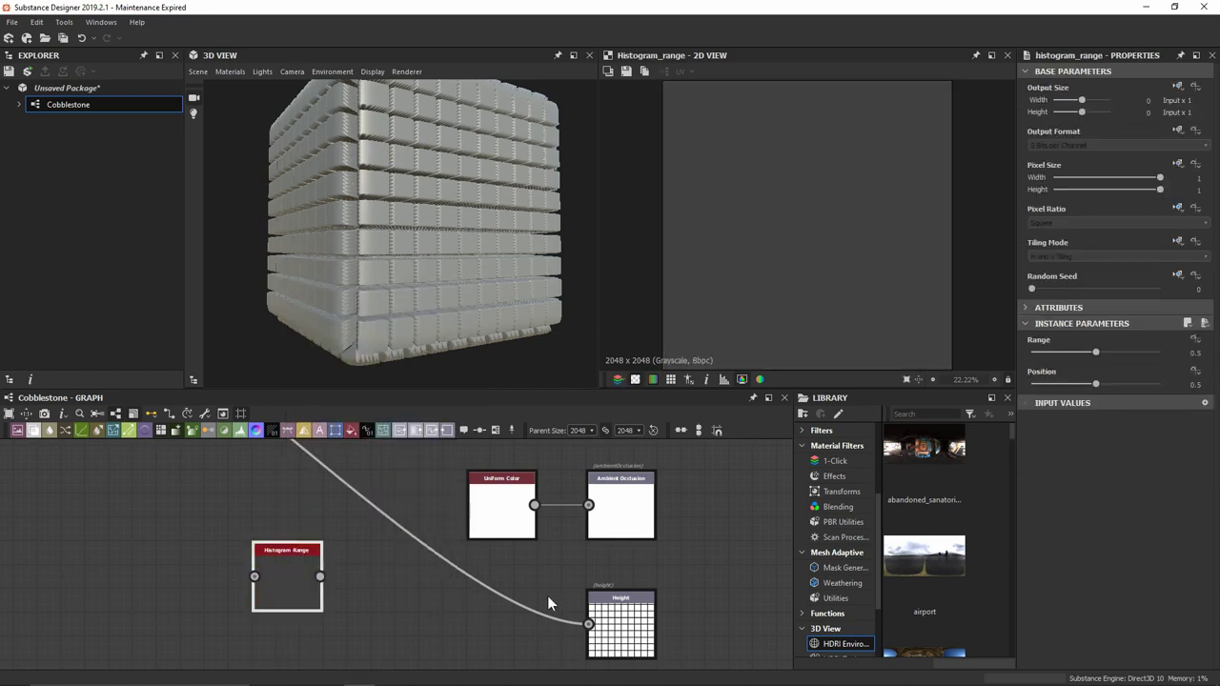
{"action": "mouse_move", "coordinate": [587, 624]}
{"action": "left_mouse_down"}
{"action": "mouse_move", "coordinate": [234, 534]}
{"action": "mouse_move", "coordinate": [263, 571]}
{"action": "mouse_move", "coordinate": [589, 625]}
{"action": "left_mouse_up"}
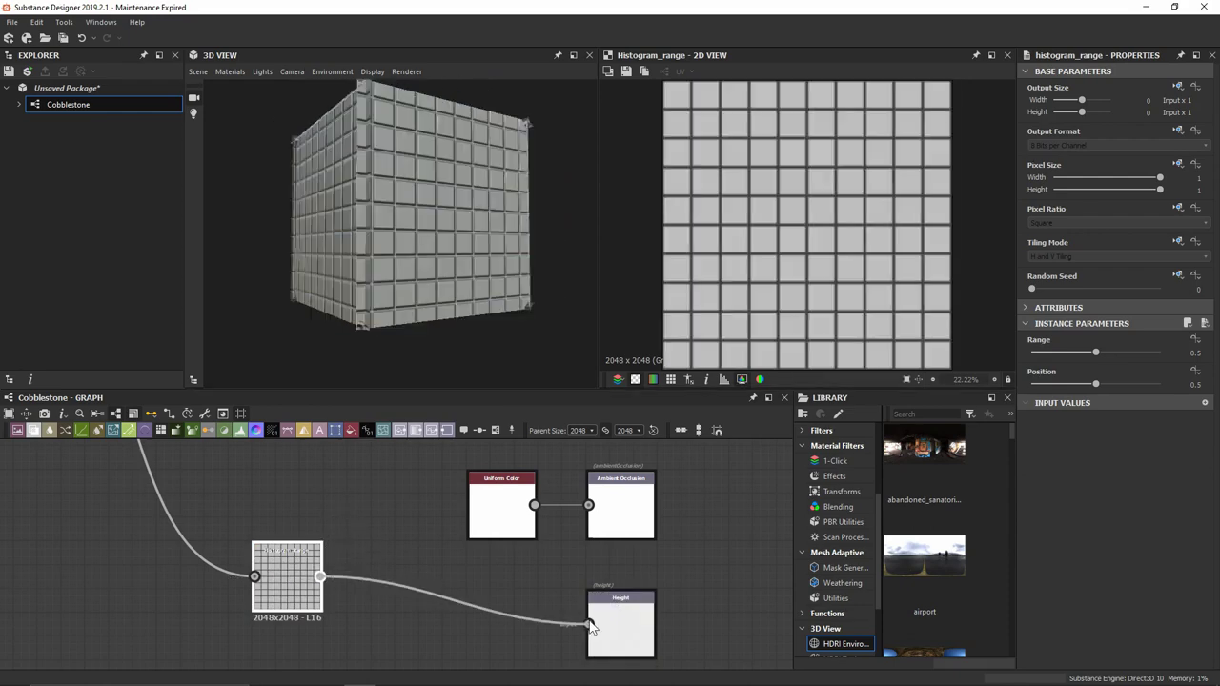
{"action": "left_click_drag", "start_coordinate": [294, 571], "coordinate": [341, 619]}
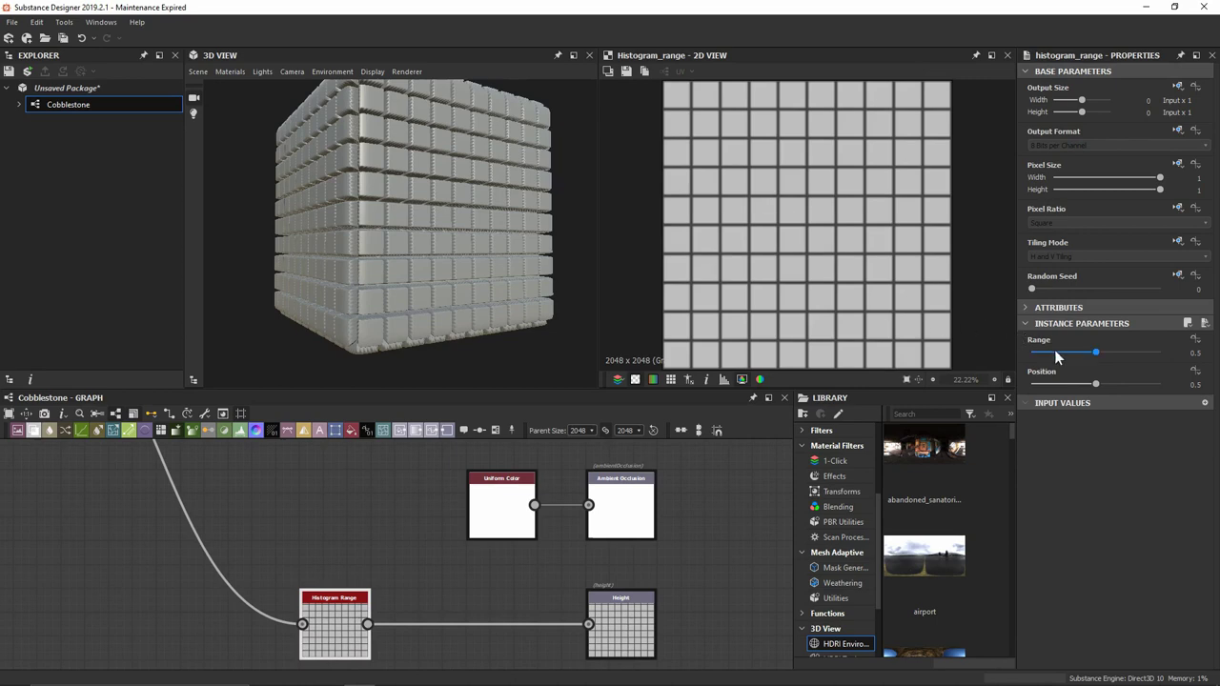
{"action": "left_click_drag", "start_coordinate": [1077, 353], "coordinate": [1046, 358]}
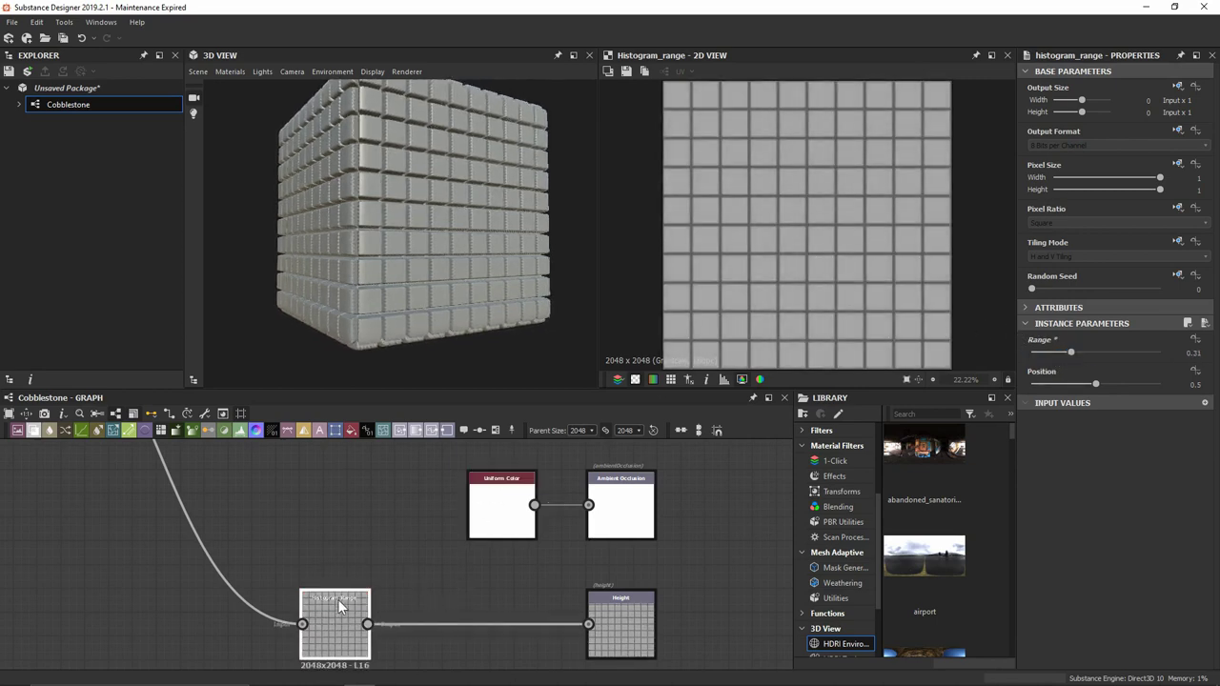
Step: Delete the Uniform Color node feeding the Ambient Occlusion output and connect the Histogram Range to that output instead
{"action": "left_click", "coordinate": [489, 516]}
{"action": "key", "text": "Delete"}
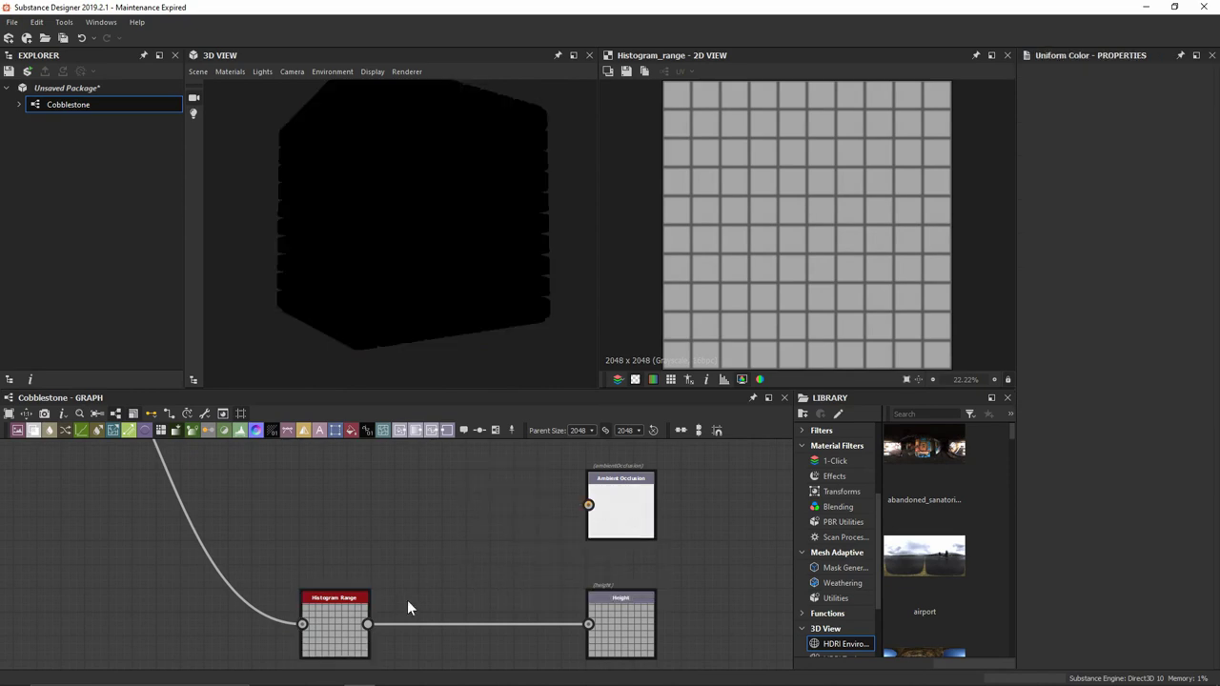
{"action": "left_click_drag", "start_coordinate": [366, 624], "coordinate": [588, 491]}
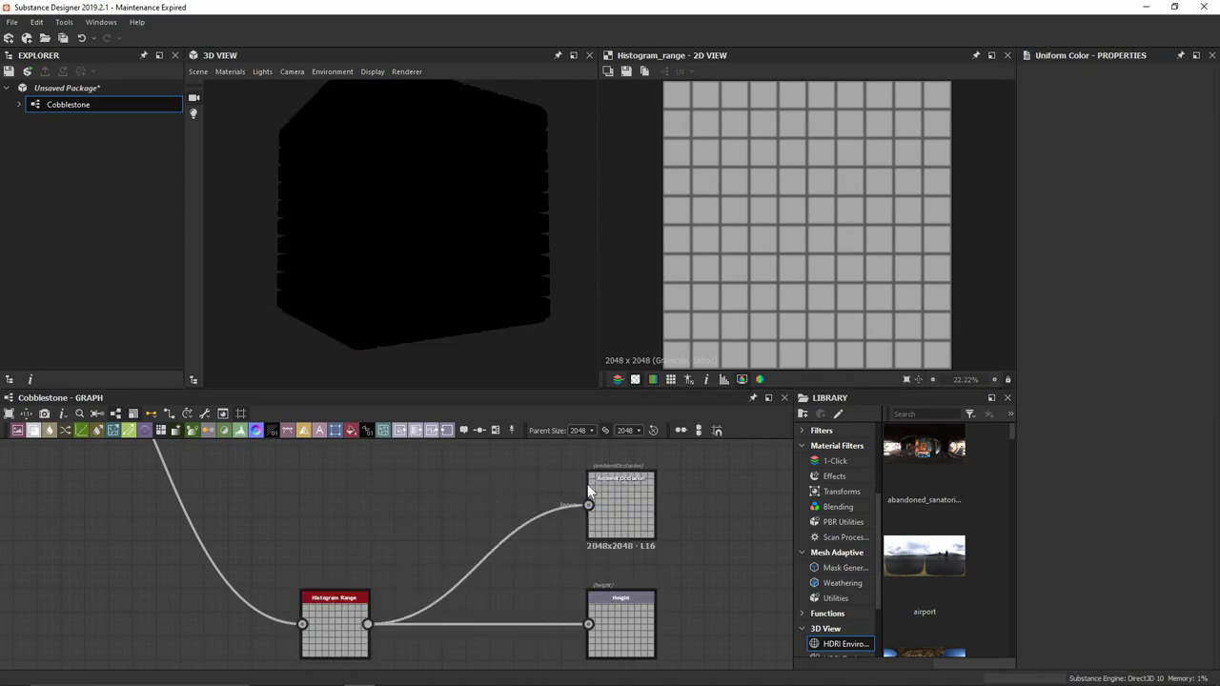
Step: Insert an Ambient Occlusion (HBAO) node between the Histogram Range and the Ambient Occlusion output, aligned level with the output
{"action": "left_click_drag", "start_coordinate": [366, 624], "coordinate": [515, 558]}
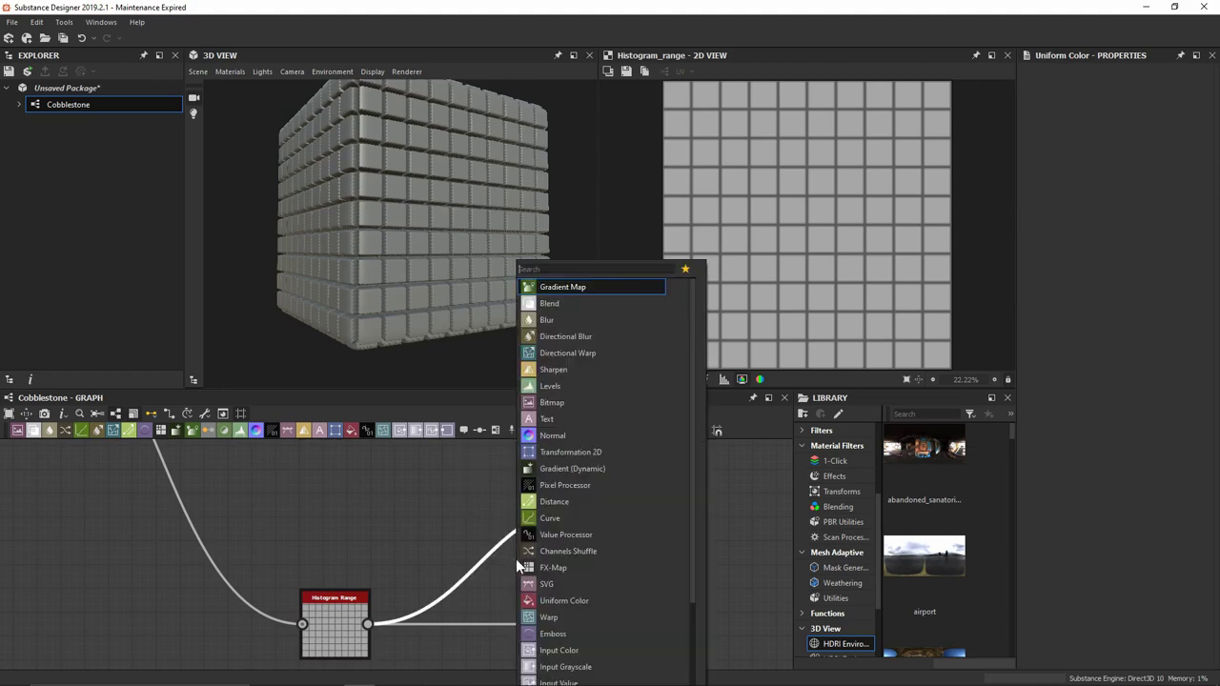
{"action": "type", "text": "ao"}
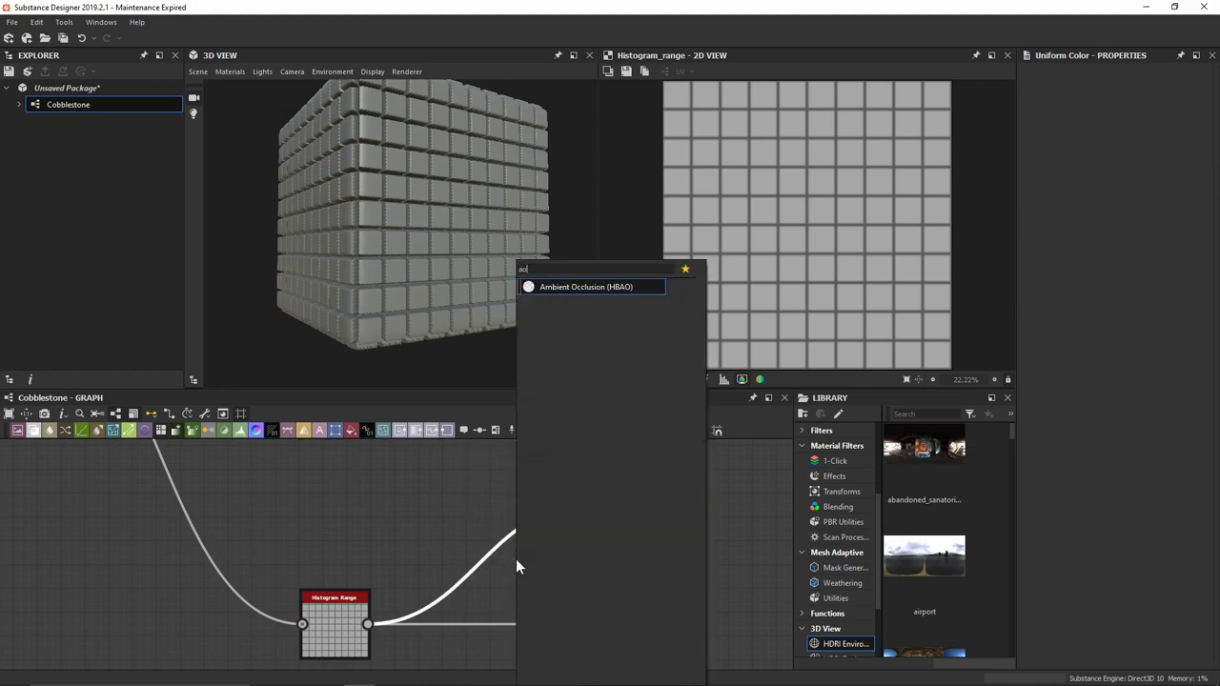
{"action": "key", "text": "Return"}
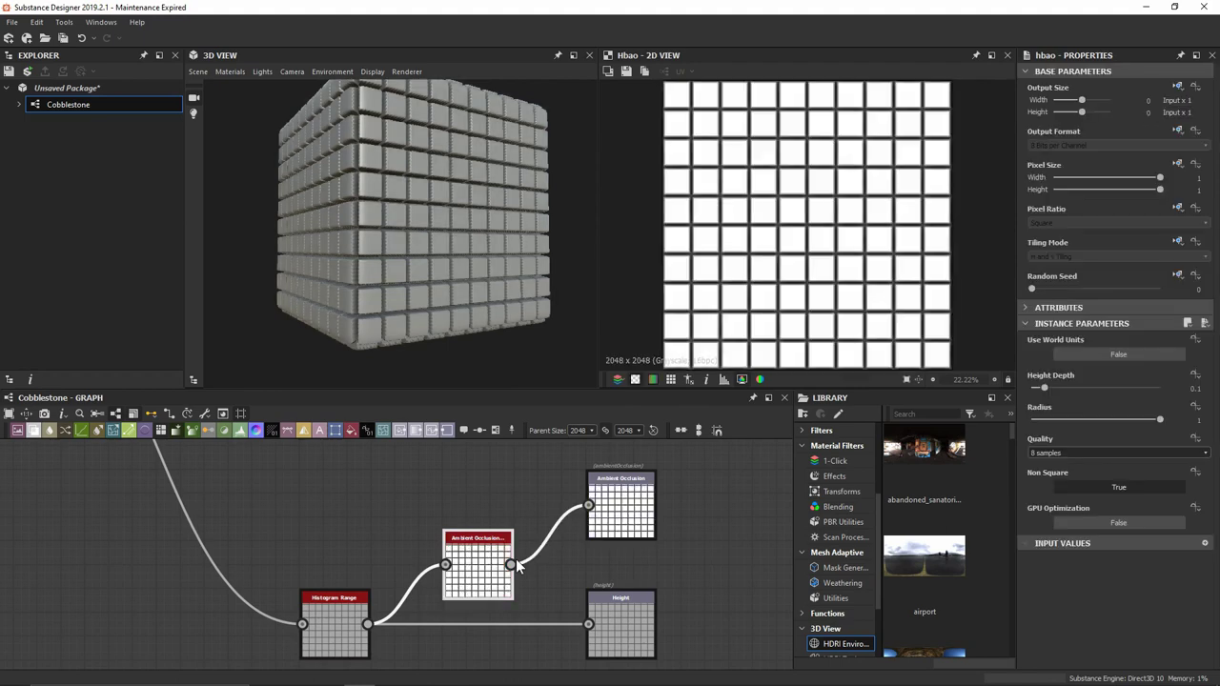
{"action": "left_click_drag", "start_coordinate": [512, 565], "coordinate": [496, 505]}
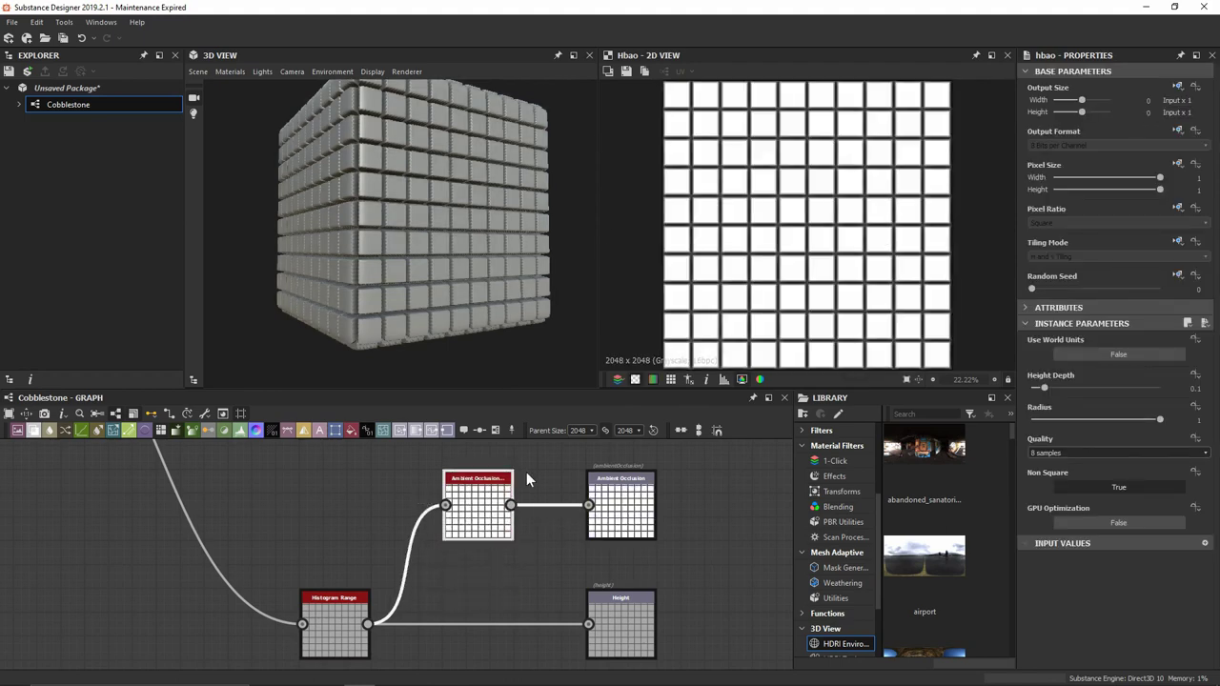
Step: Set the height depth of the Ambient Occlusion (HBAO) node to 0.08
{"action": "scroll", "coordinate": [502, 508], "scroll_direction": "down", "scroll_amount": 8}
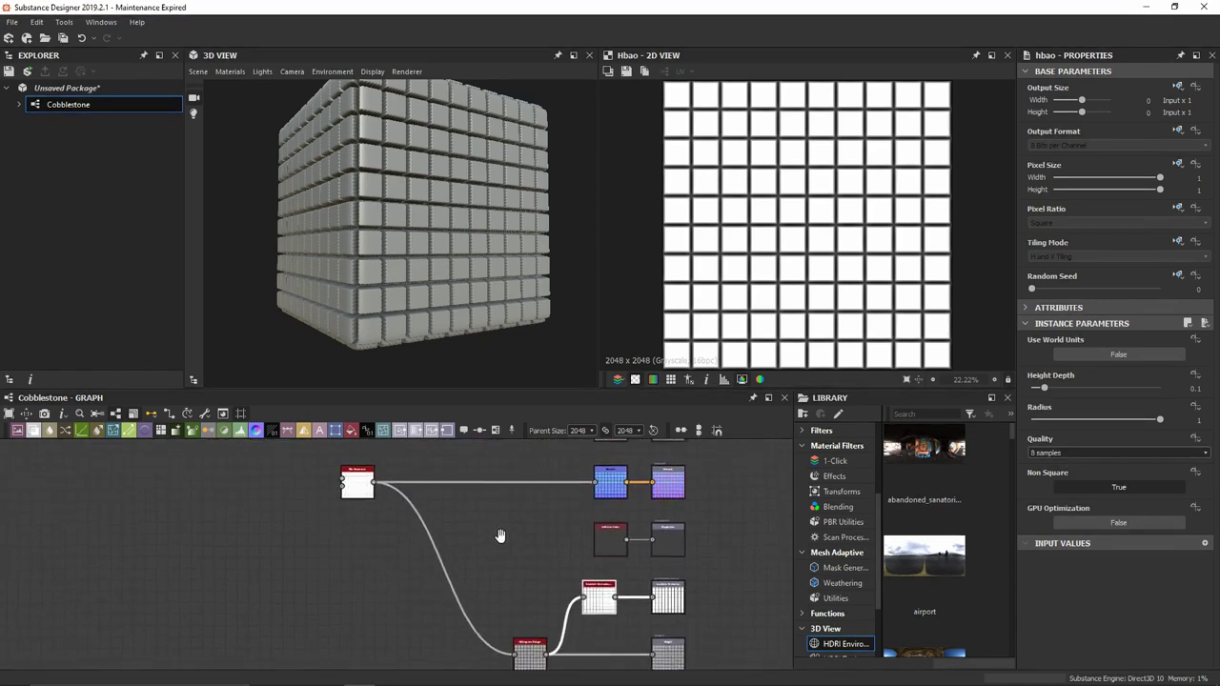
{"action": "scroll", "coordinate": [500, 533], "scroll_direction": "down", "scroll_amount": 3}
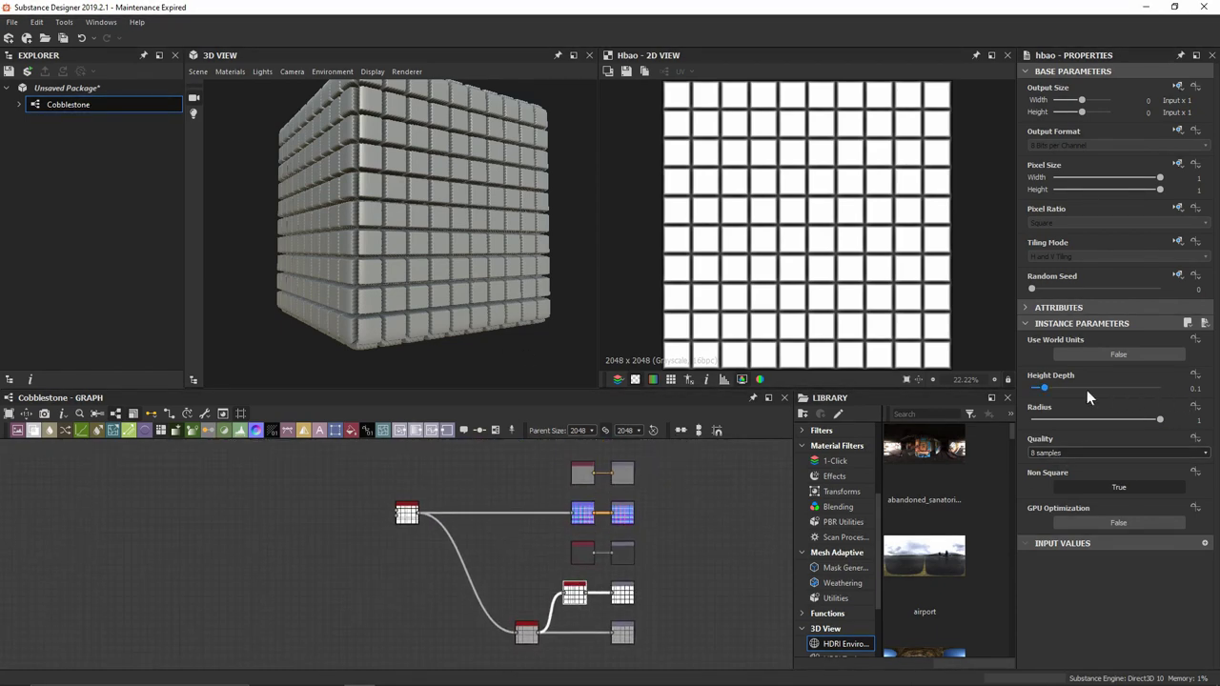
{"action": "double_click", "coordinate": [1060, 387]}
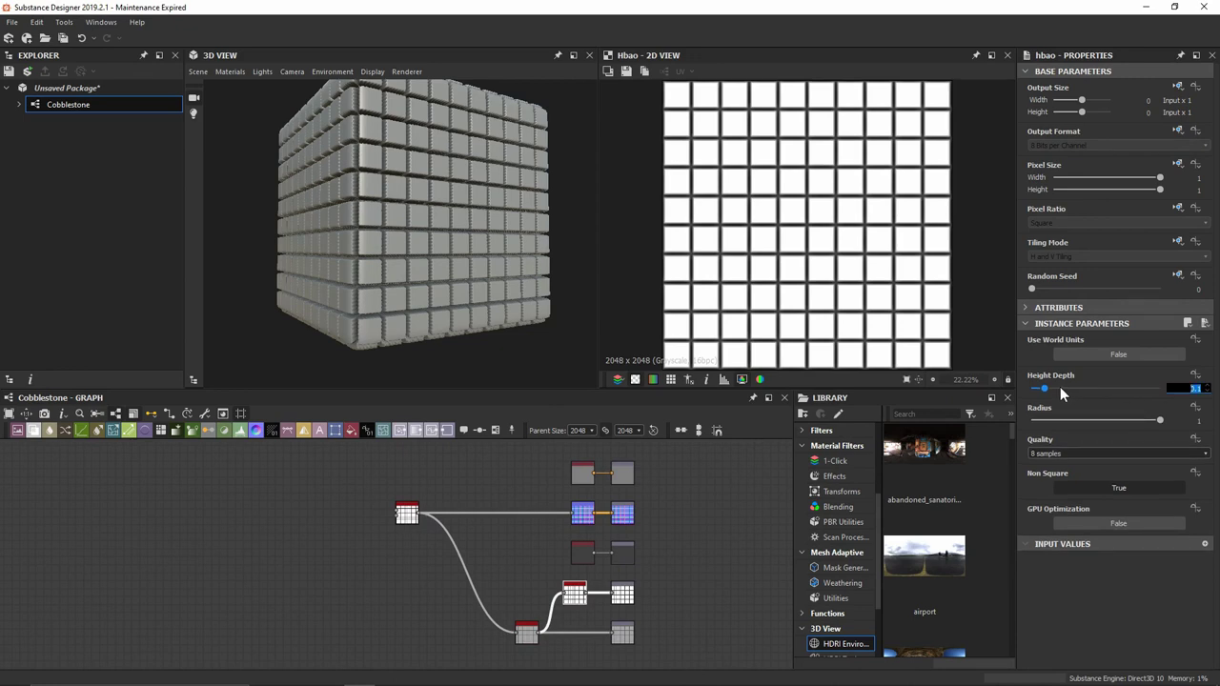
{"action": "key", "text": "BackSpace"}
{"action": "type", "text": ".08"}
{"action": "key", "text": "Return"}
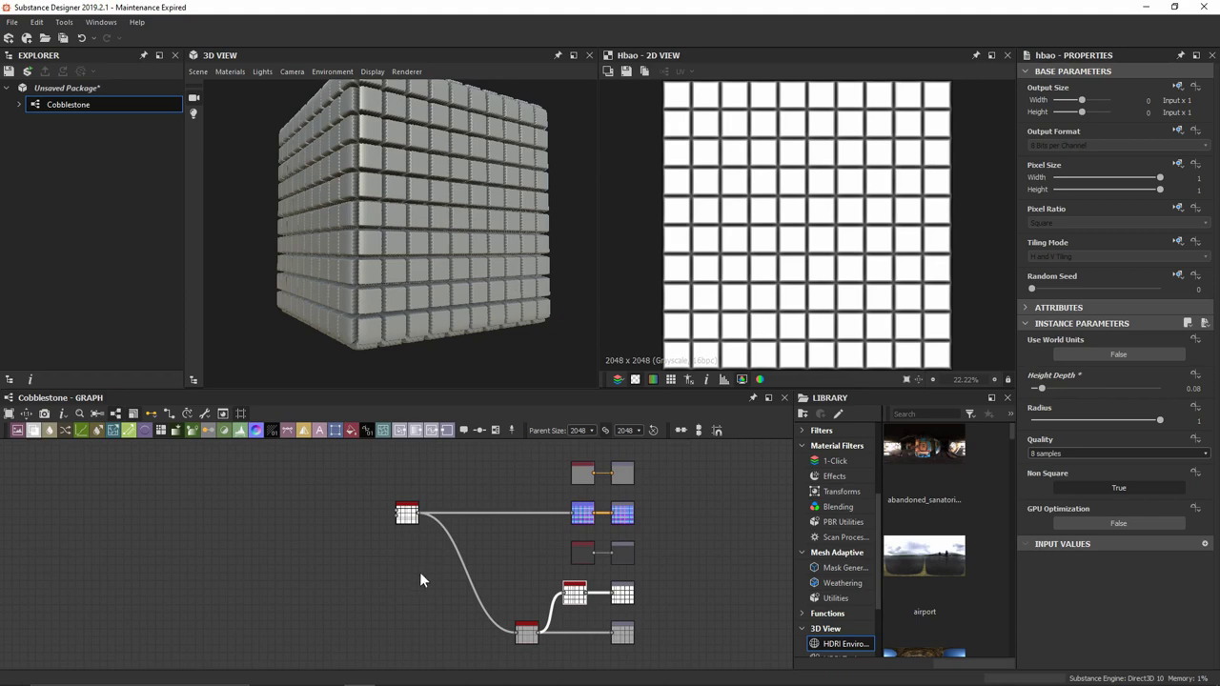
Step: Move the Tile Generator farther away from the output nodes and display it in the 2D view with its properties
{"action": "middle_click_drag", "start_coordinate": [409, 558], "coordinate": [491, 563]}
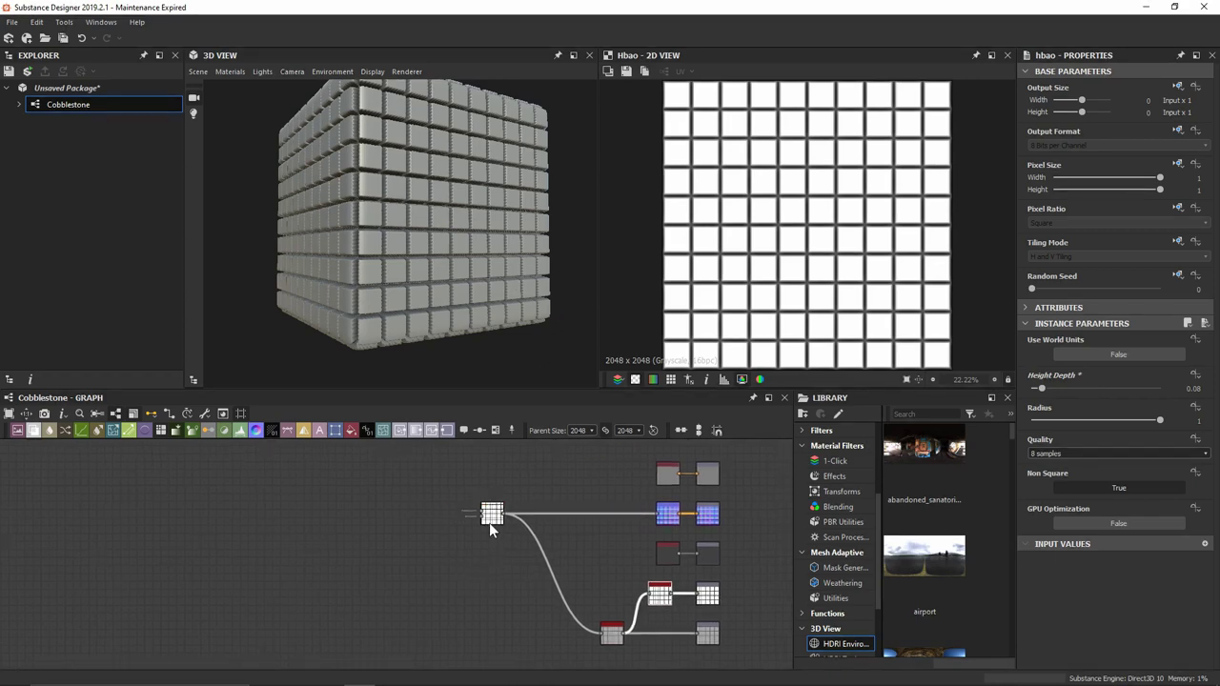
{"action": "left_click_drag", "start_coordinate": [490, 524], "coordinate": [259, 524]}
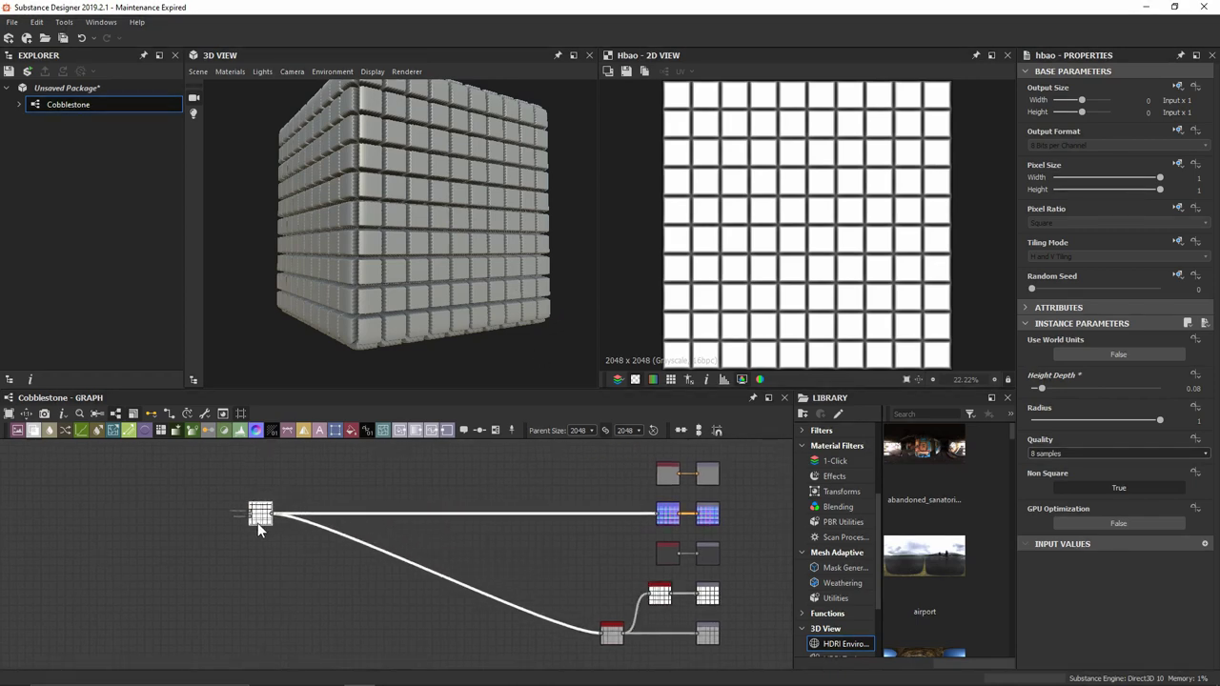
{"action": "double_click", "coordinate": [250, 508]}
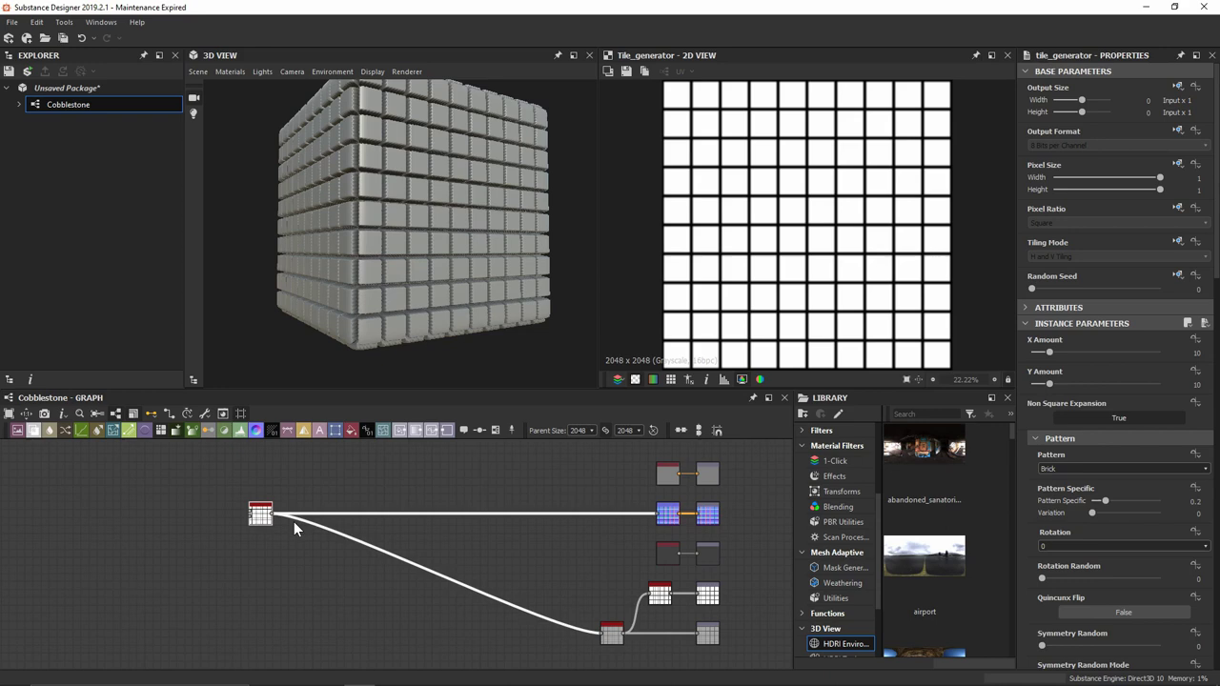
{"action": "key", "text": "f"}
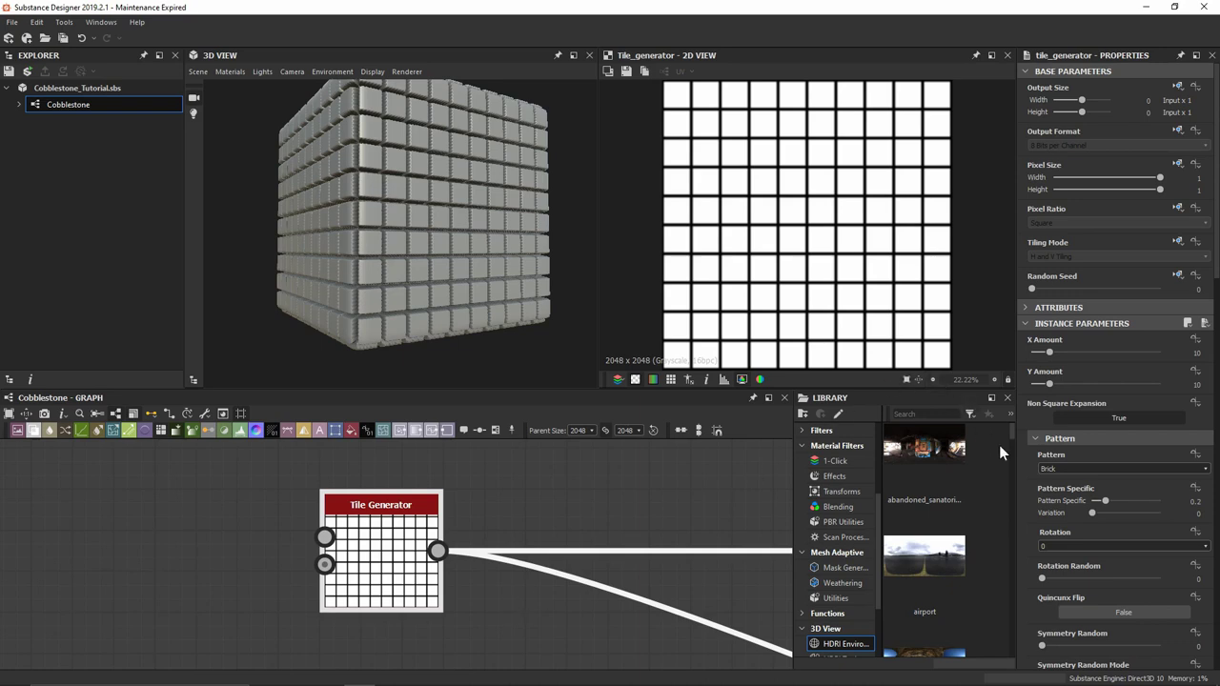
Step: Change the Tile Generator's pattern to Square and reduce its scale to 0.93
{"action": "left_click", "coordinate": [1065, 465]}
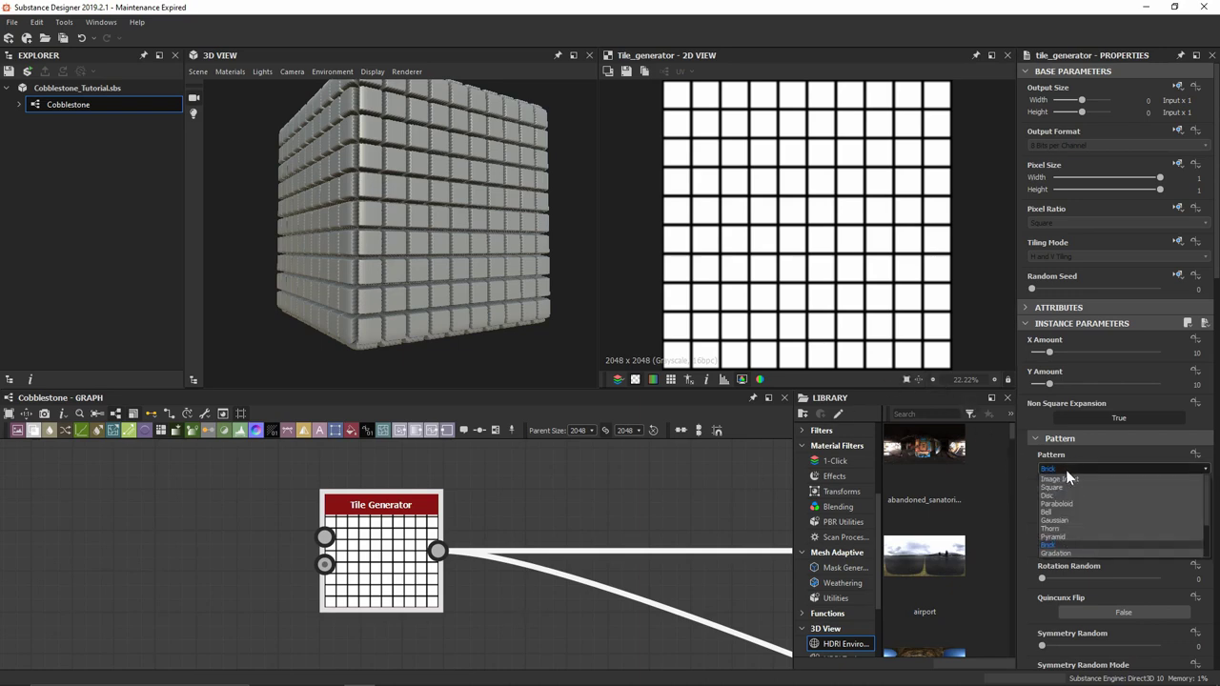
{"action": "left_click", "coordinate": [1065, 486]}
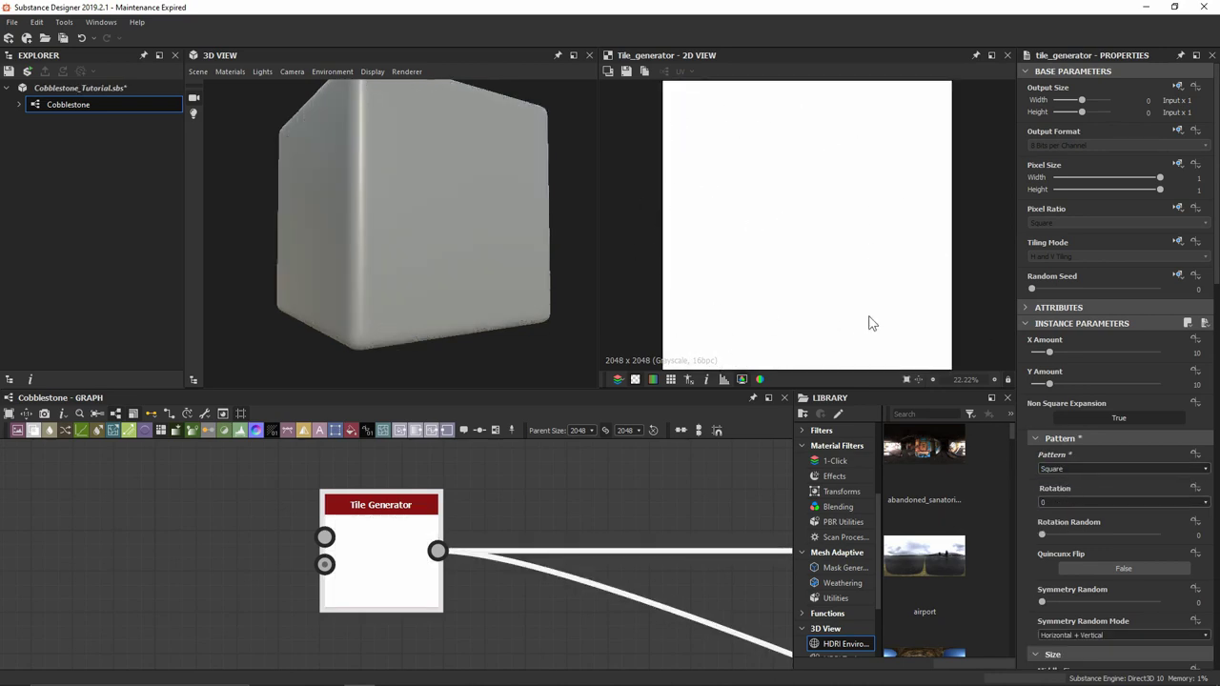
{"action": "scroll", "coordinate": [1152, 575], "scroll_direction": "down", "scroll_amount": 6}
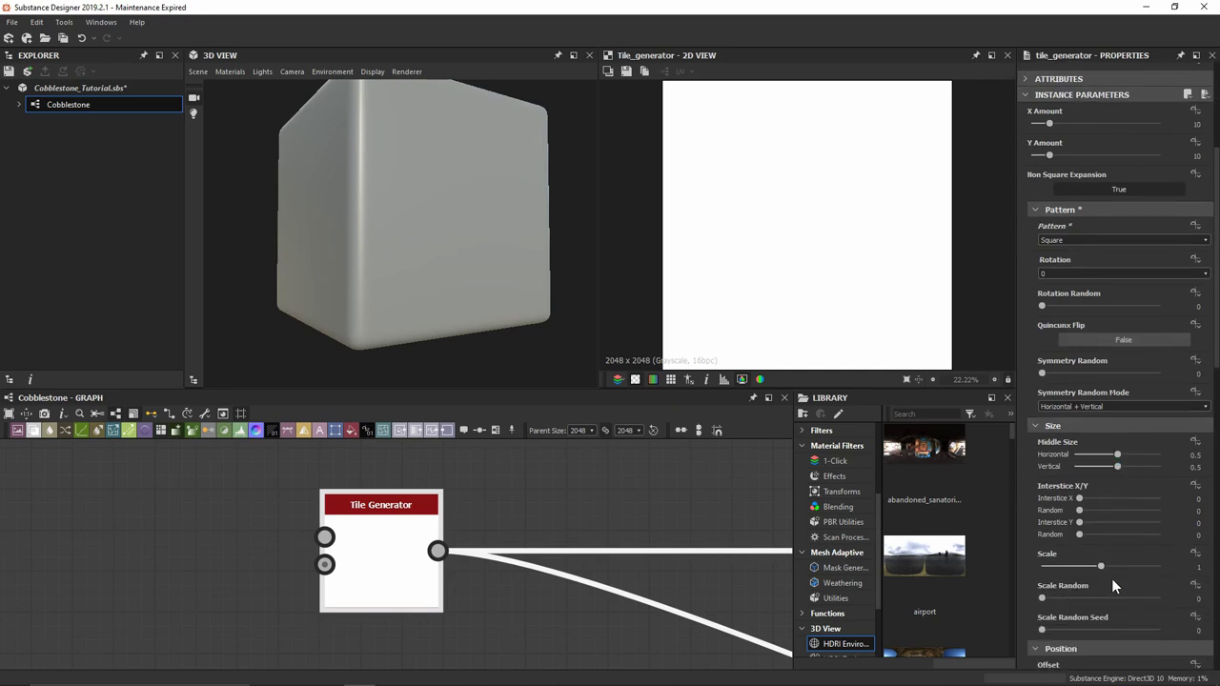
{"action": "left_click_drag", "start_coordinate": [1103, 566], "coordinate": [1096, 563]}
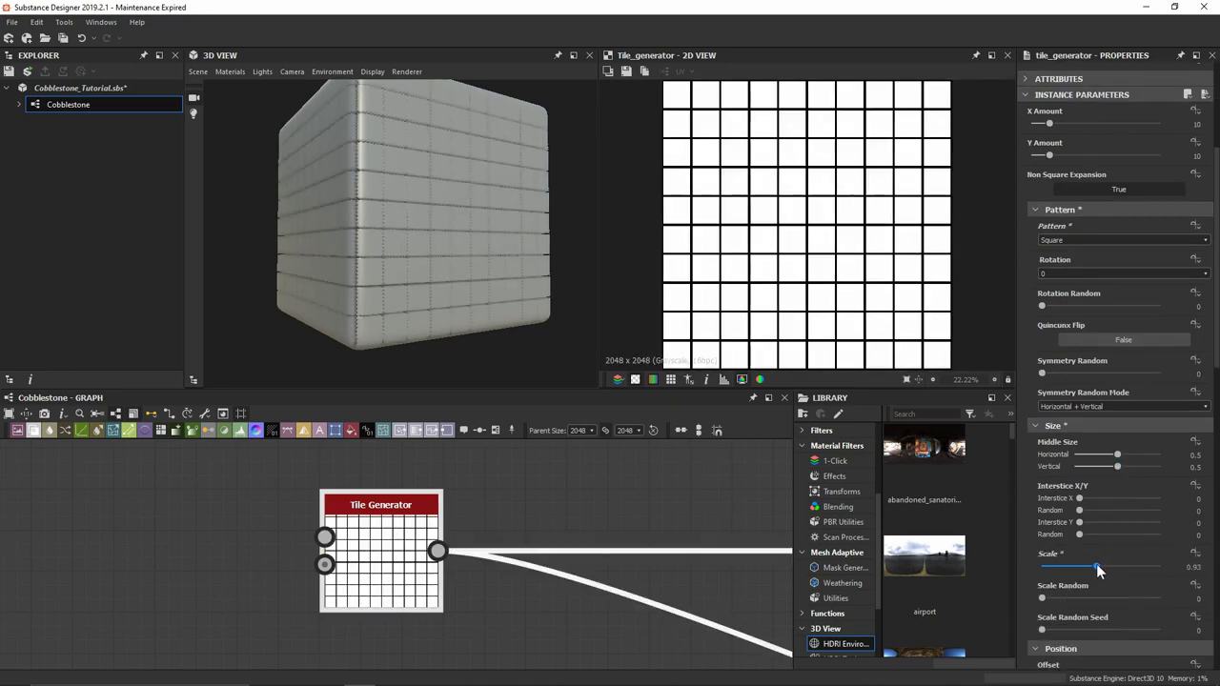
Step: Set the Tile Generator's X Amount to 8 and Y Amount to 12
{"action": "mouse_move", "coordinate": [381, 226]}
{"action": "left_mouse_down"}
{"action": "mouse_move", "coordinate": [392, 295]}
{"action": "mouse_move", "coordinate": [394, 227]}
{"action": "left_mouse_up"}
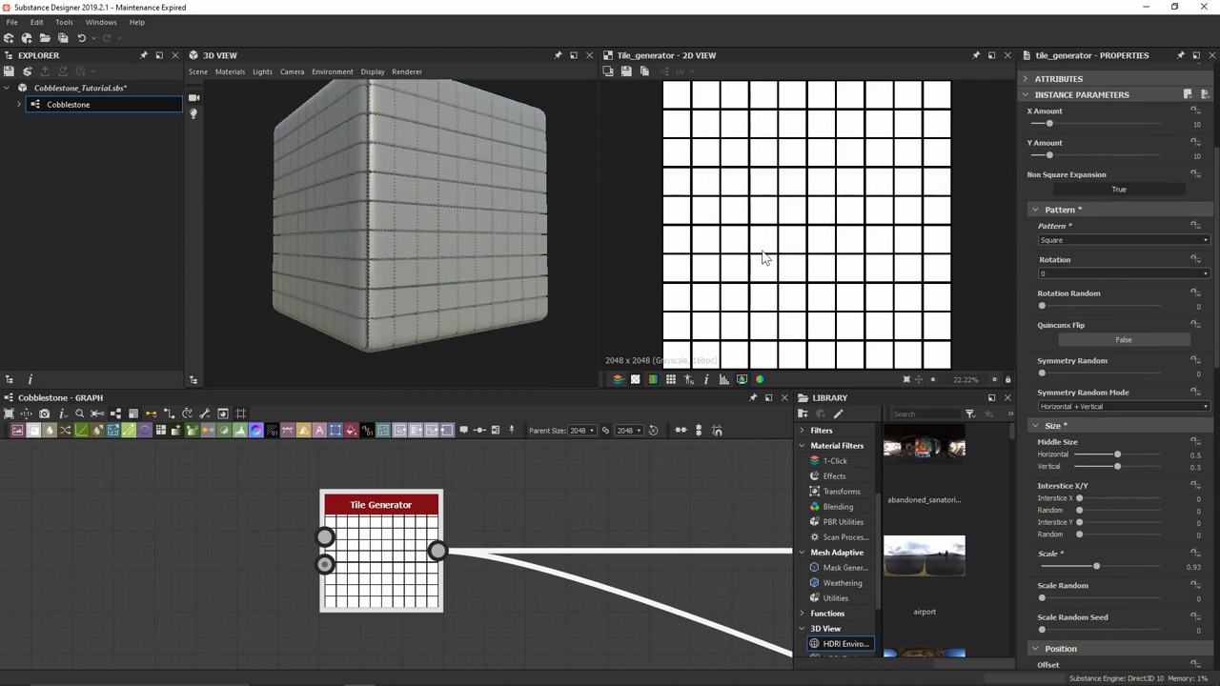
{"action": "scroll", "coordinate": [795, 270], "scroll_direction": "up", "scroll_amount": 2}
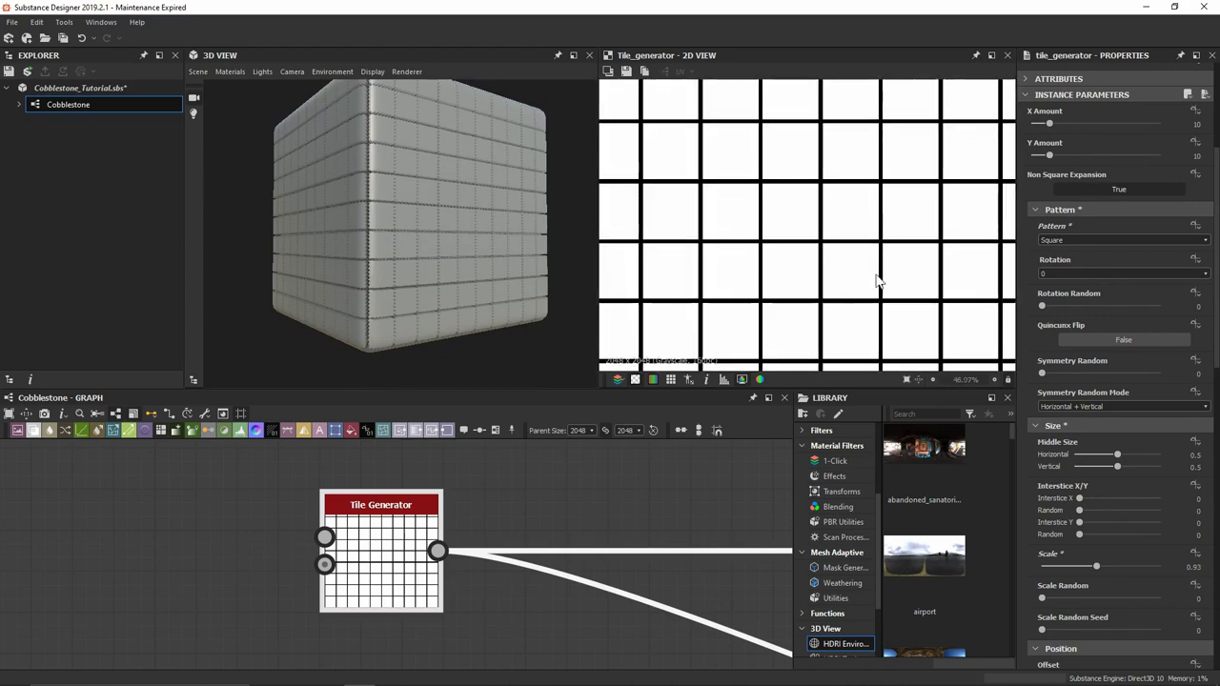
{"action": "scroll", "coordinate": [1121, 454], "scroll_direction": "up", "scroll_amount": 3}
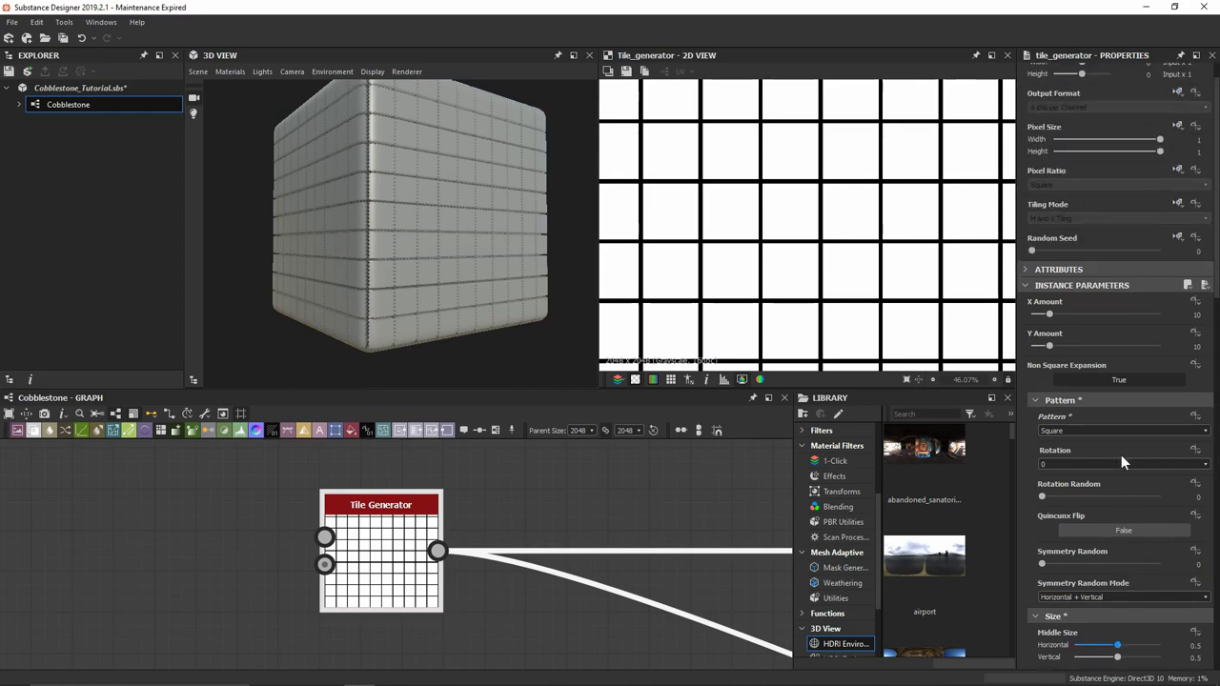
{"action": "double_click", "coordinate": [1058, 314]}
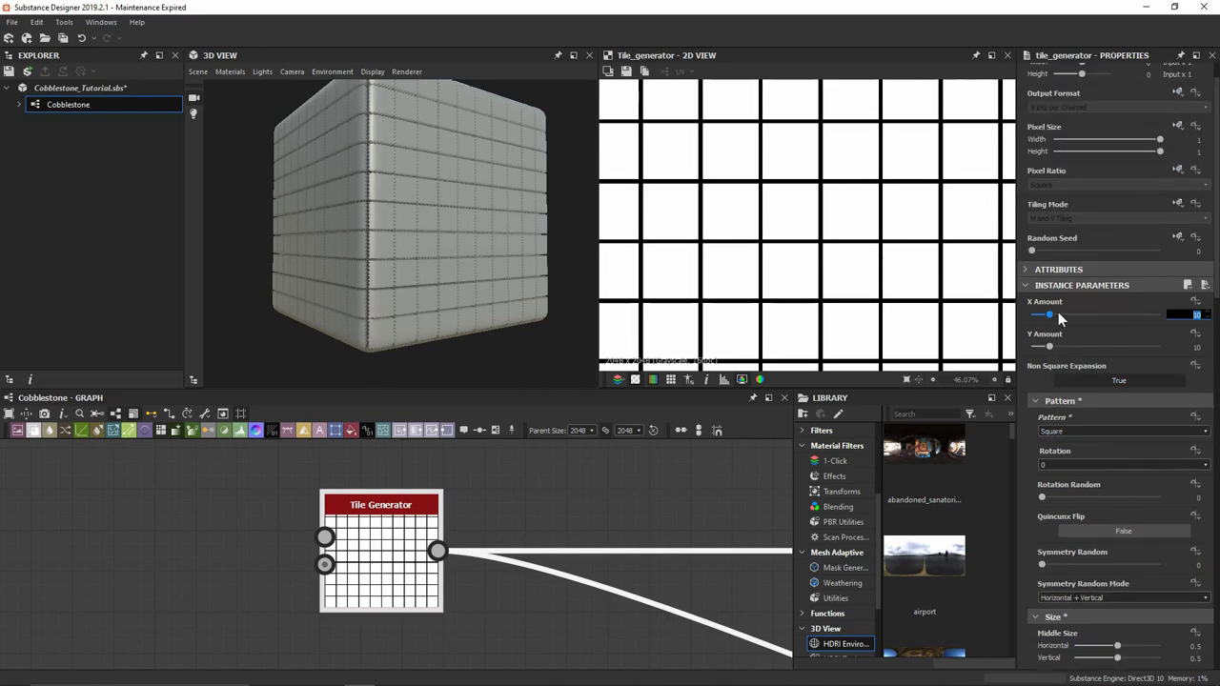
{"action": "type", "text": "8"}
{"action": "key", "text": "Tab"}
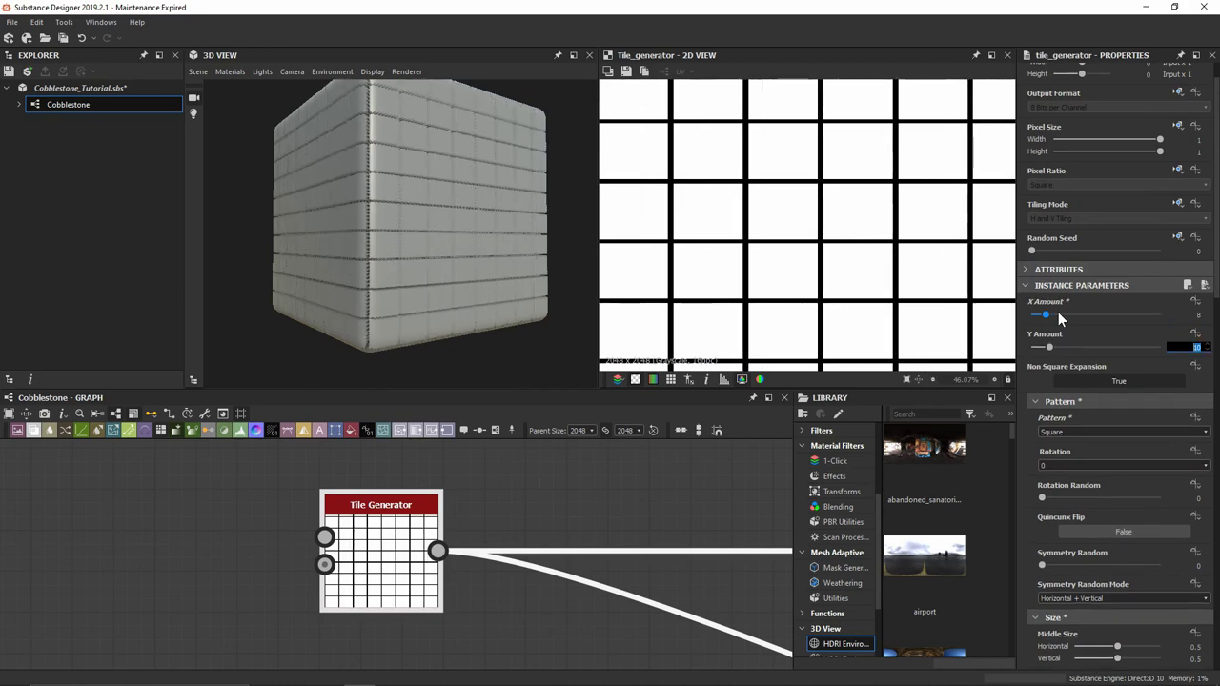
{"action": "type", "text": "12"}
{"action": "key", "text": "Return"}
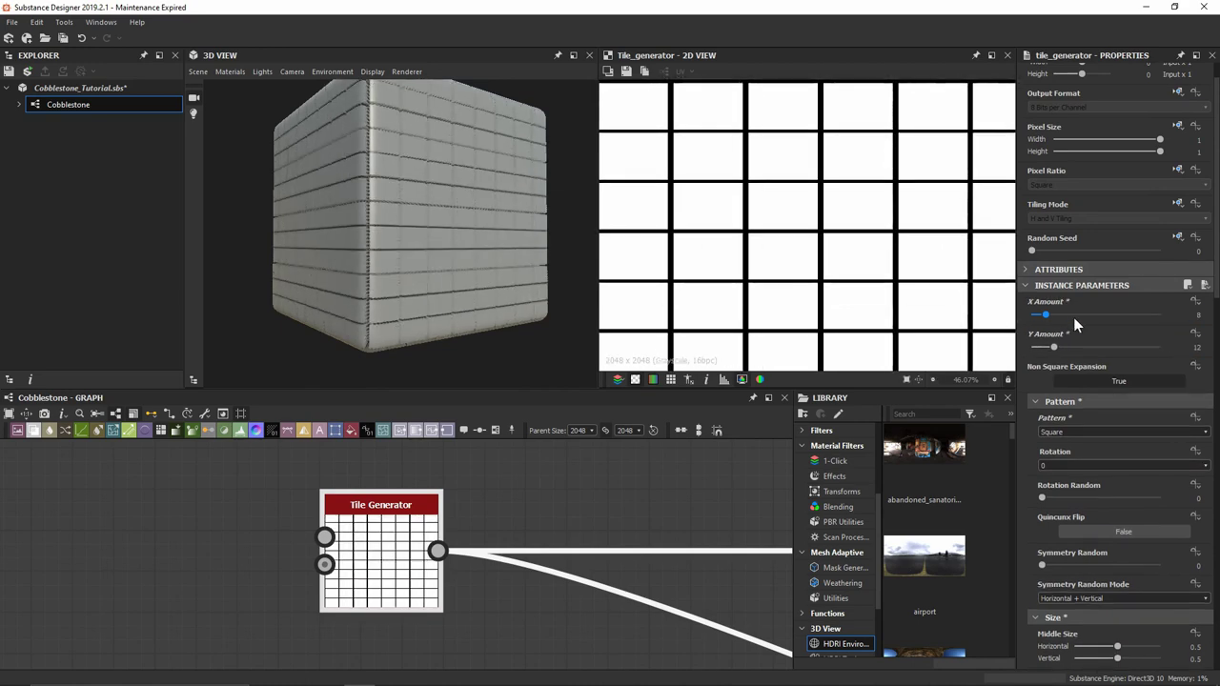
Step: Set the Tile Generator's scale to 0.8 to widen the gaps between the tiles
{"action": "key", "text": "f"}
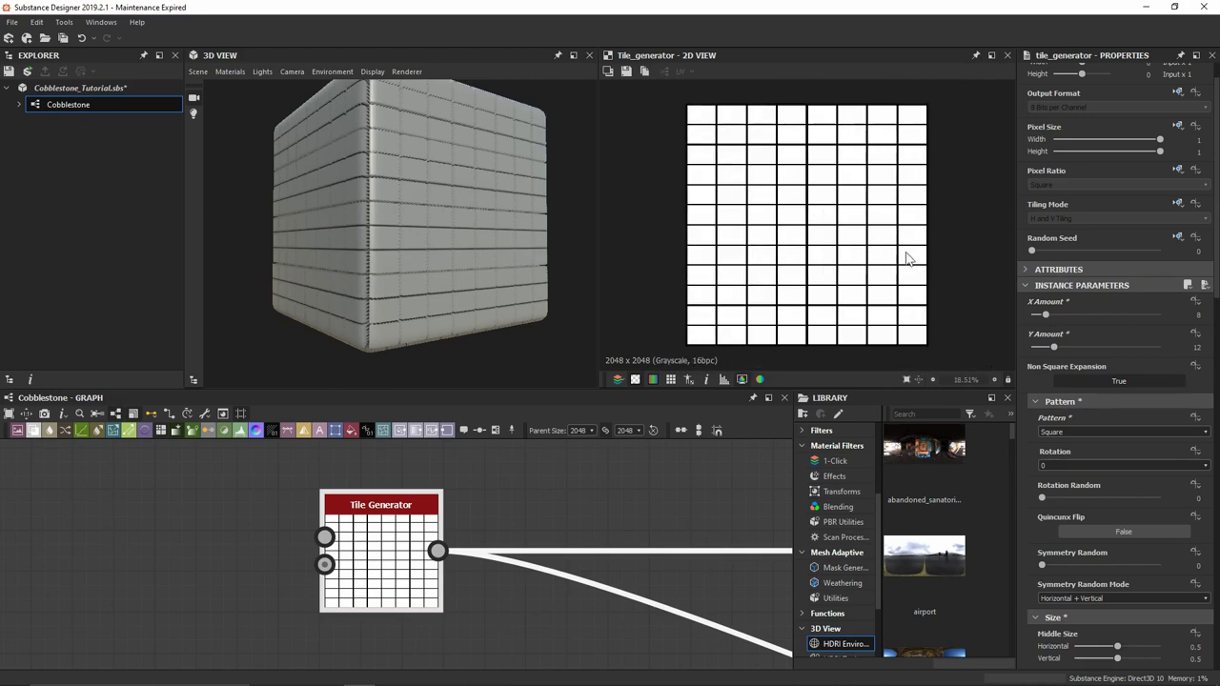
{"action": "scroll", "coordinate": [1124, 476], "scroll_direction": "down", "scroll_amount": 2}
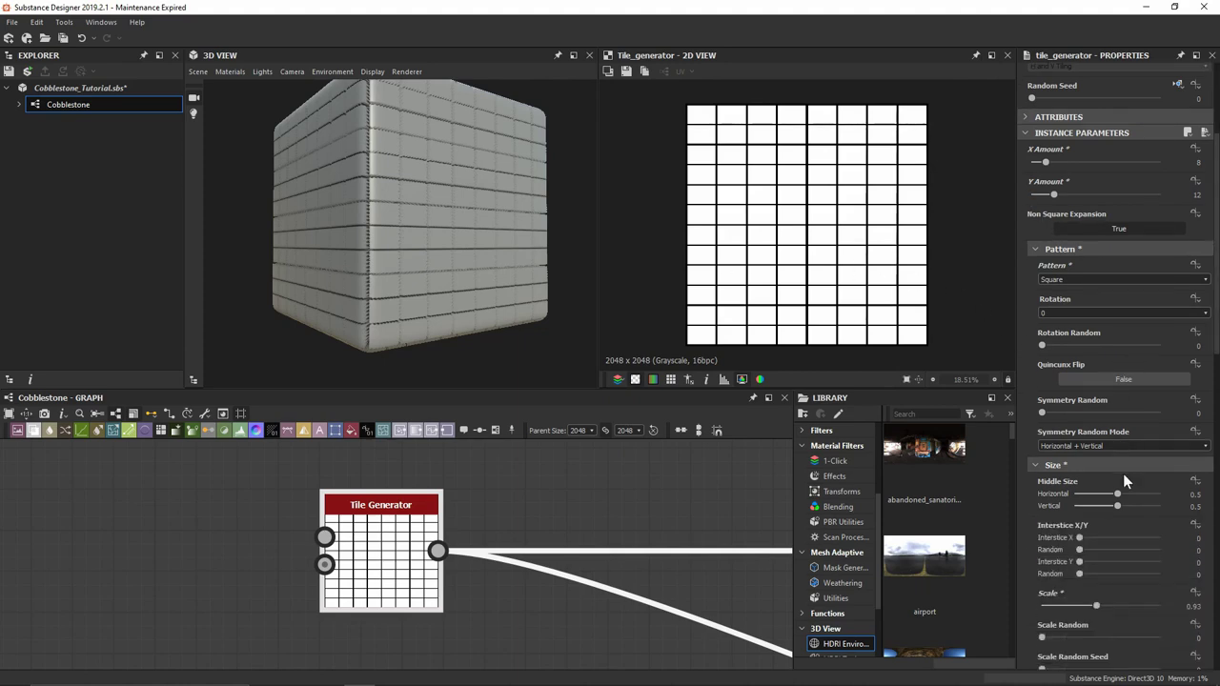
{"action": "scroll", "coordinate": [1122, 469], "scroll_direction": "down", "scroll_amount": 2}
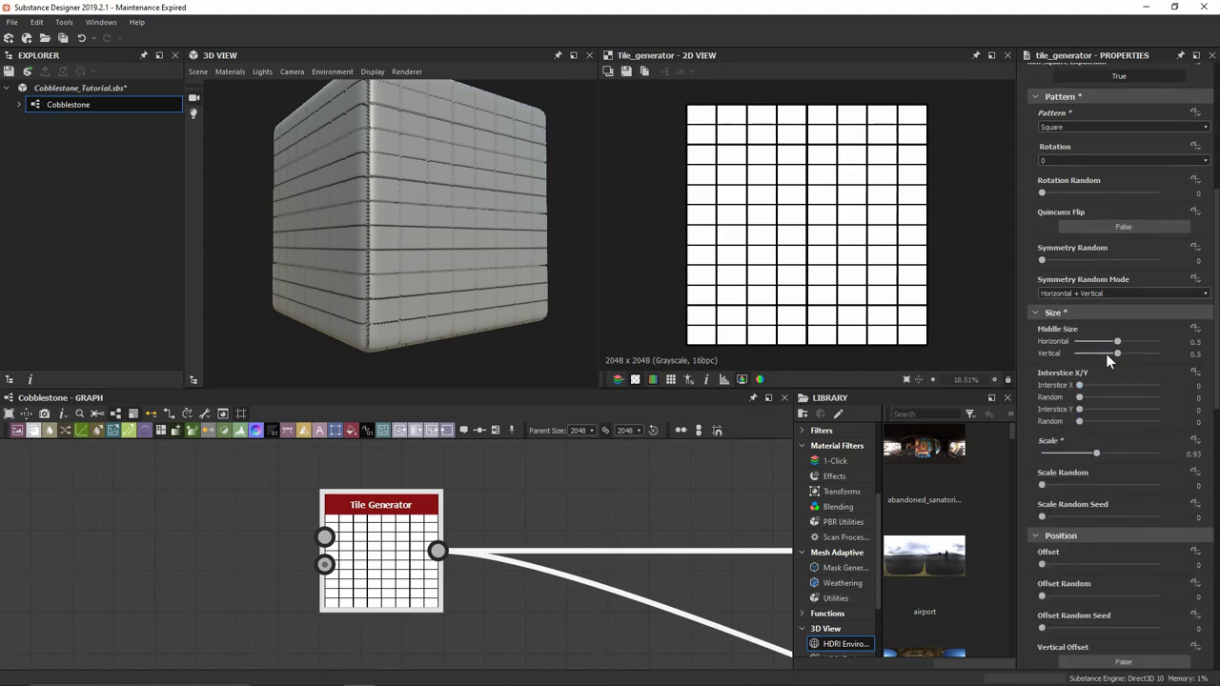
{"action": "scroll", "coordinate": [1095, 437], "scroll_direction": "down", "scroll_amount": 1}
{"action": "left_click", "coordinate": [1097, 375]}
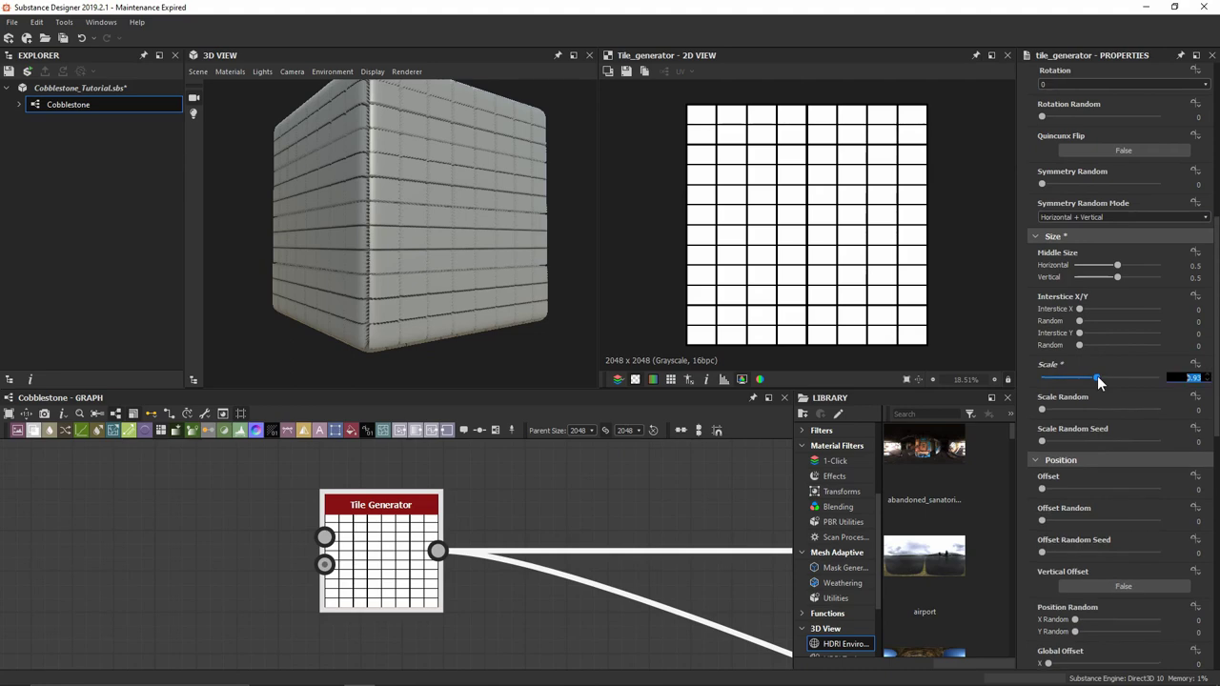
{"action": "type", "text": "0.8"}
{"action": "key", "text": "Return"}
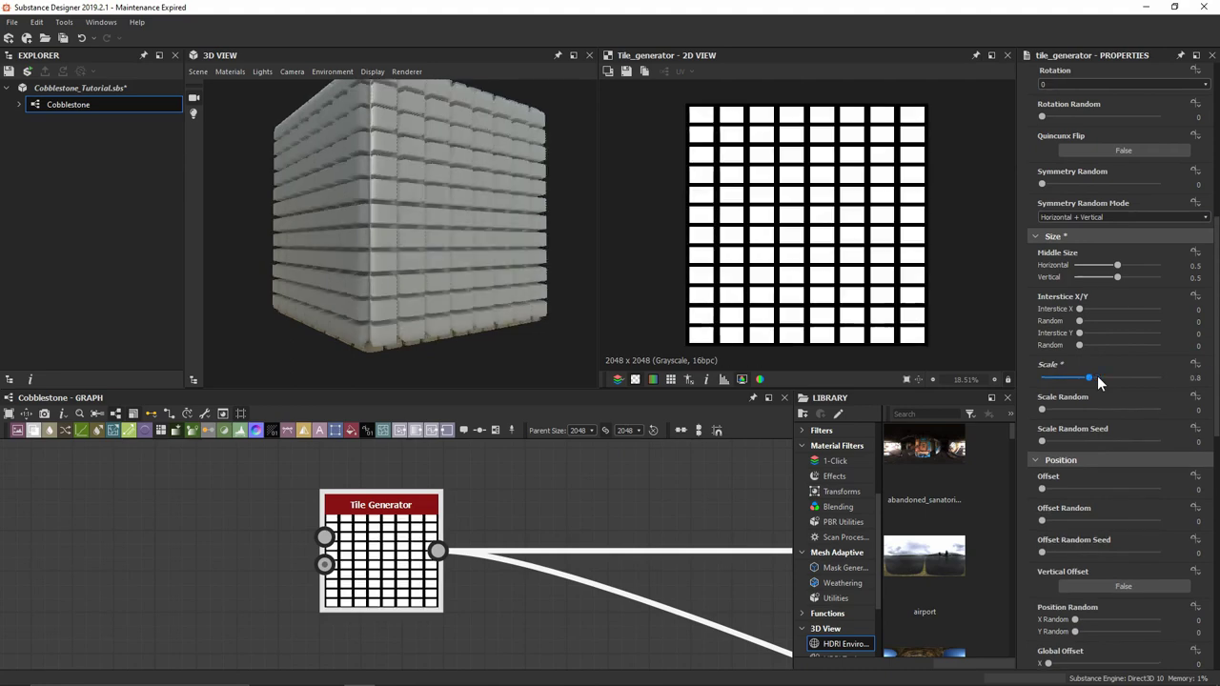
Step: Set the Tile Generator's Scale Random to 0.5 so that the tiles vary in size
{"action": "left_click", "coordinate": [1189, 411]}
{"action": "type", "text": "0.5"}
{"action": "key", "text": "Return"}
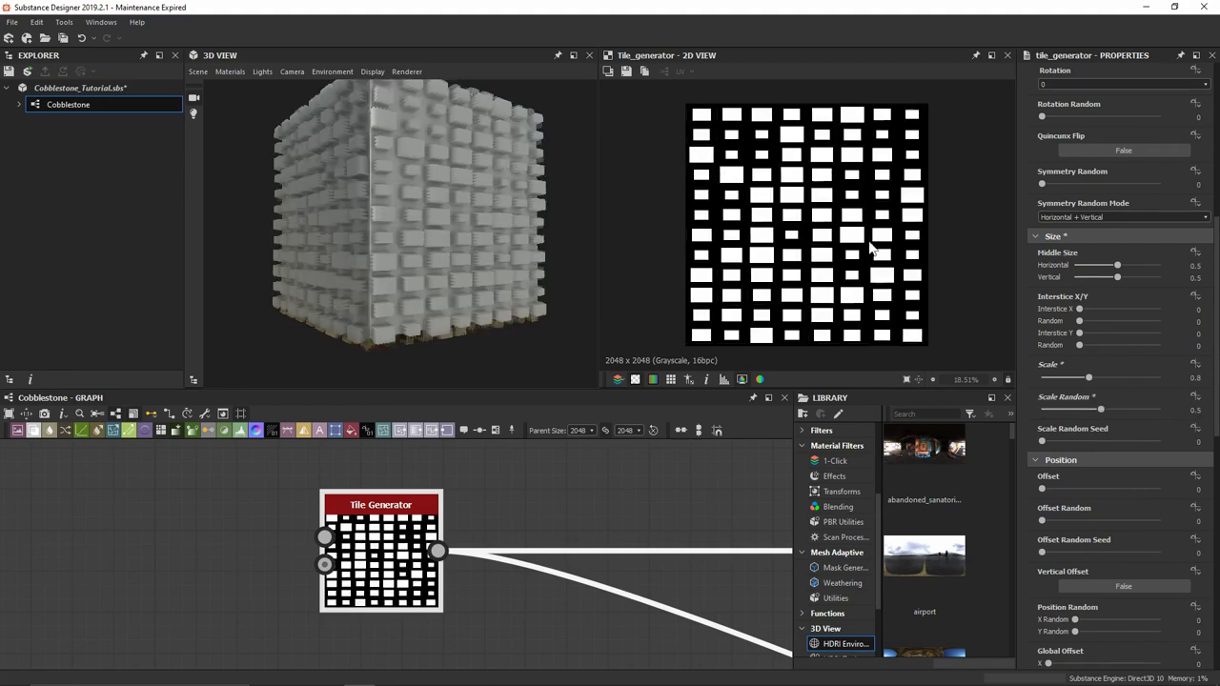
{"action": "mouse_move", "coordinate": [505, 203]}
{"action": "left_mouse_down"}
{"action": "mouse_move", "coordinate": [479, 232]}
{"action": "mouse_move", "coordinate": [491, 212]}
{"action": "left_mouse_up"}
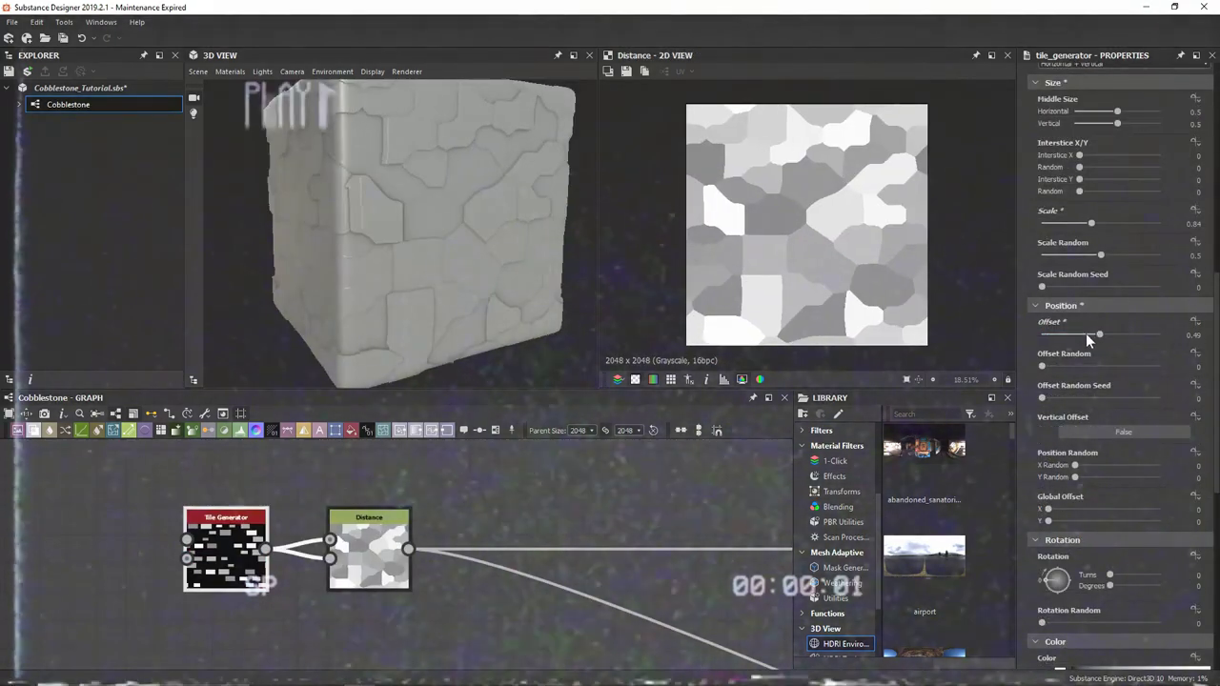
{"action": "left_click_drag", "start_coordinate": [489, 156], "coordinate": [463, 275]}
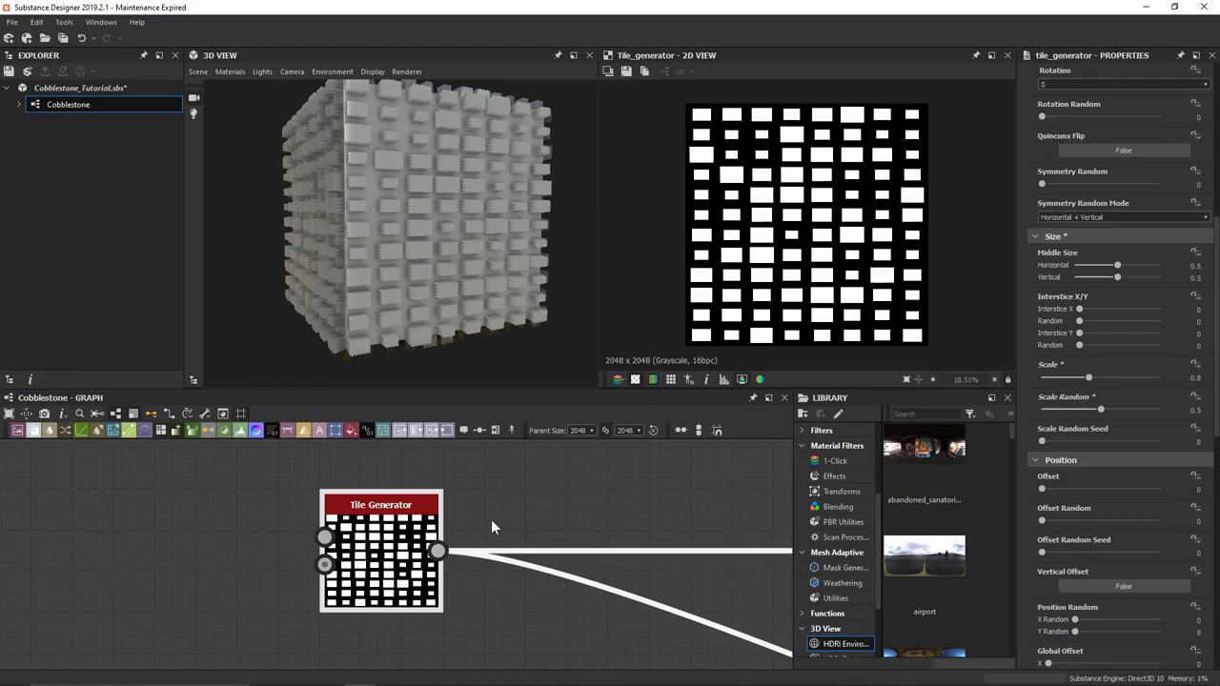
Step: Insert a Distance node on the Tile Generator's output connection and place it close beside the Tile Generator
{"action": "middle_click_drag", "start_coordinate": [424, 565], "coordinate": [217, 565]}
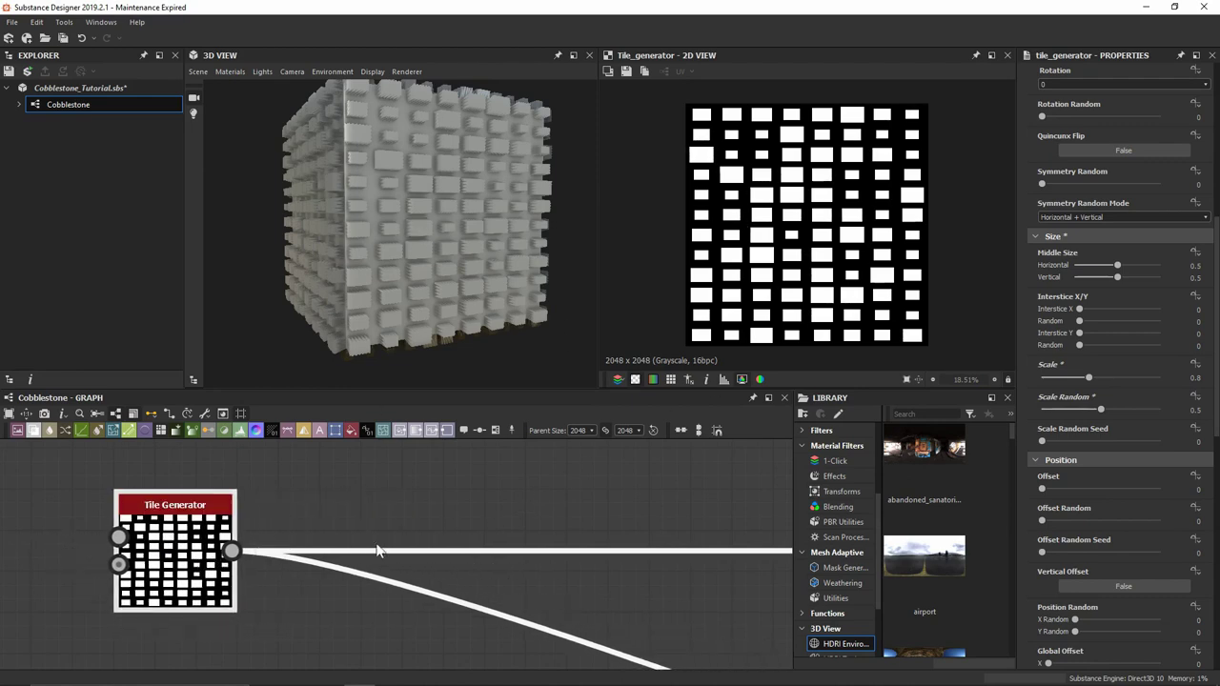
{"action": "key", "text": "space"}
{"action": "type", "text": "dista"}
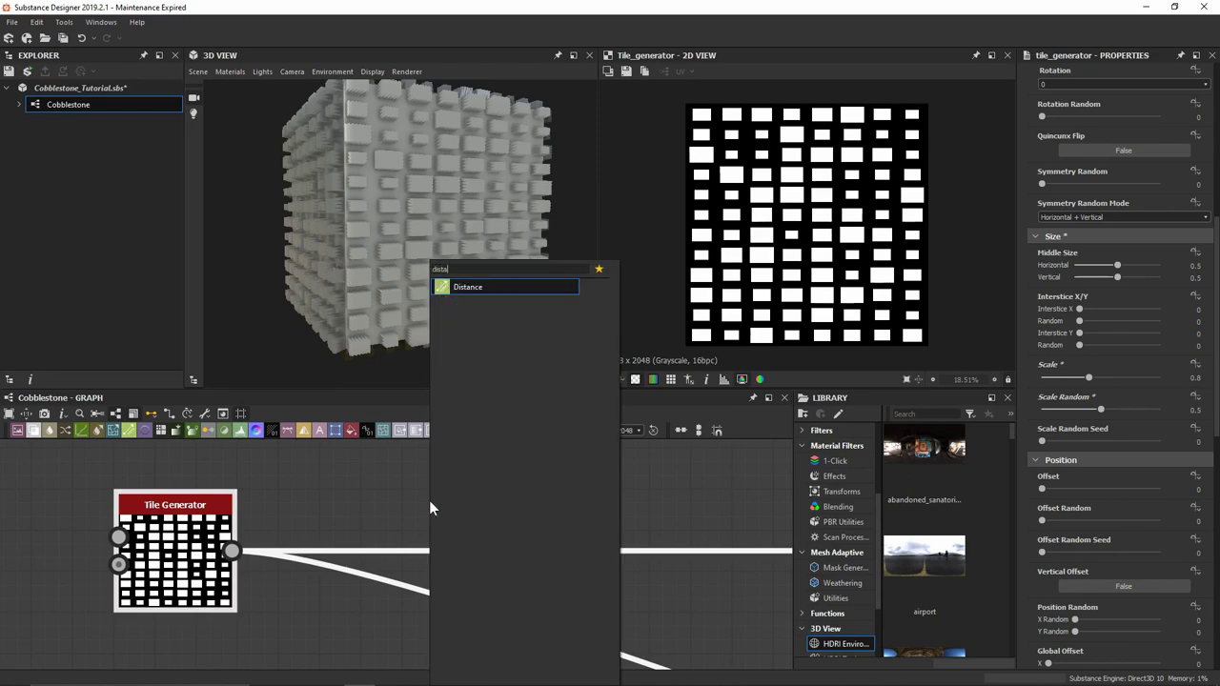
{"action": "key", "text": "Return"}
{"action": "scroll", "coordinate": [468, 510], "scroll_direction": "down", "scroll_amount": 2}
{"action": "scroll", "coordinate": [467, 522], "scroll_direction": "down", "scroll_amount": 2}
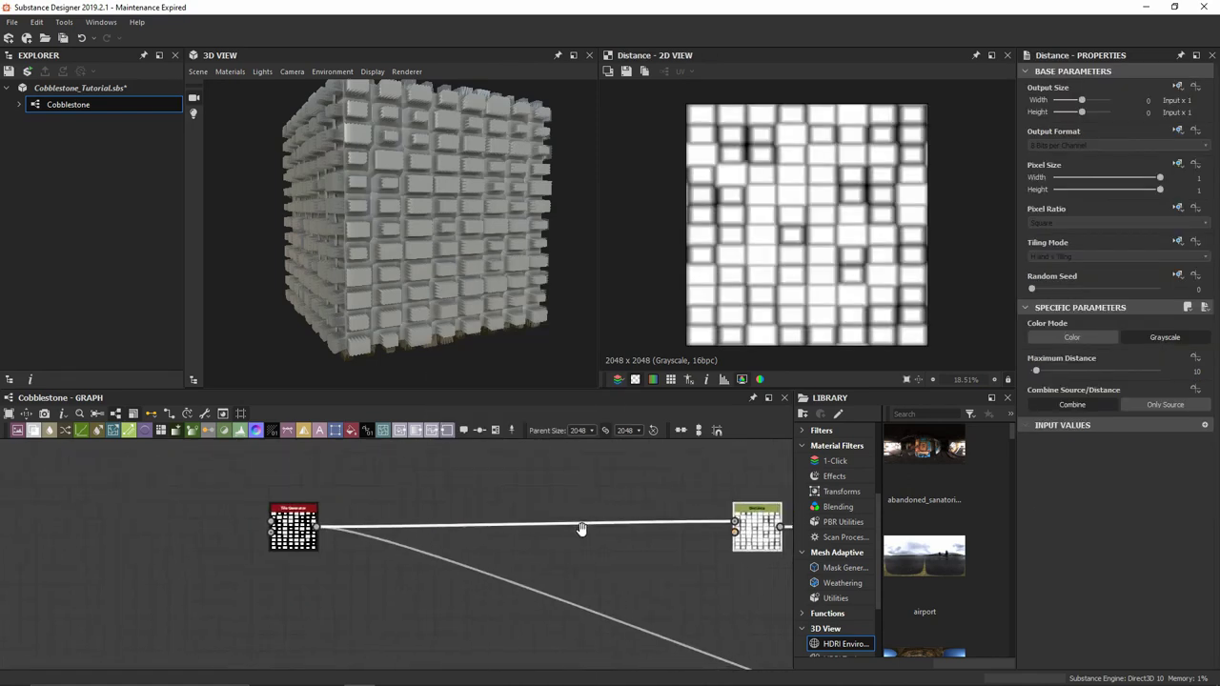
{"action": "left_click_drag", "start_coordinate": [724, 517], "coordinate": [373, 525]}
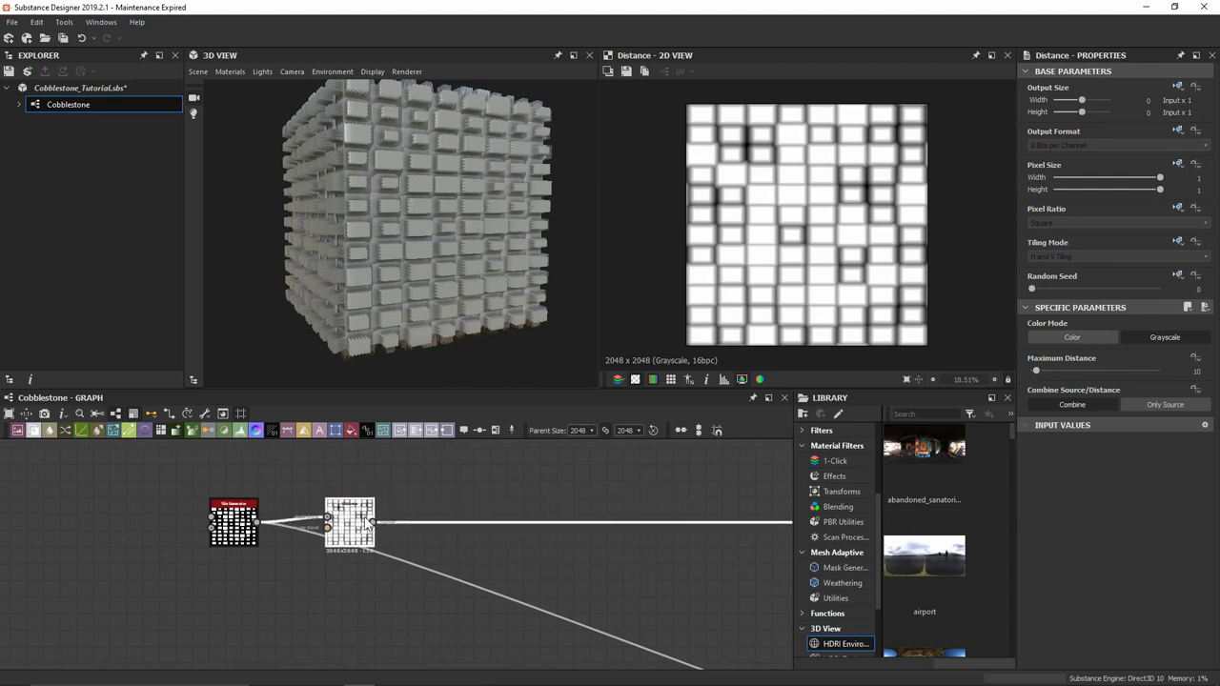
Step: Reroute the remaining output connection through the Distance node and connect the Tile Generator to its Source Input as well
{"action": "left_click_drag", "start_coordinate": [259, 523], "coordinate": [327, 535]}
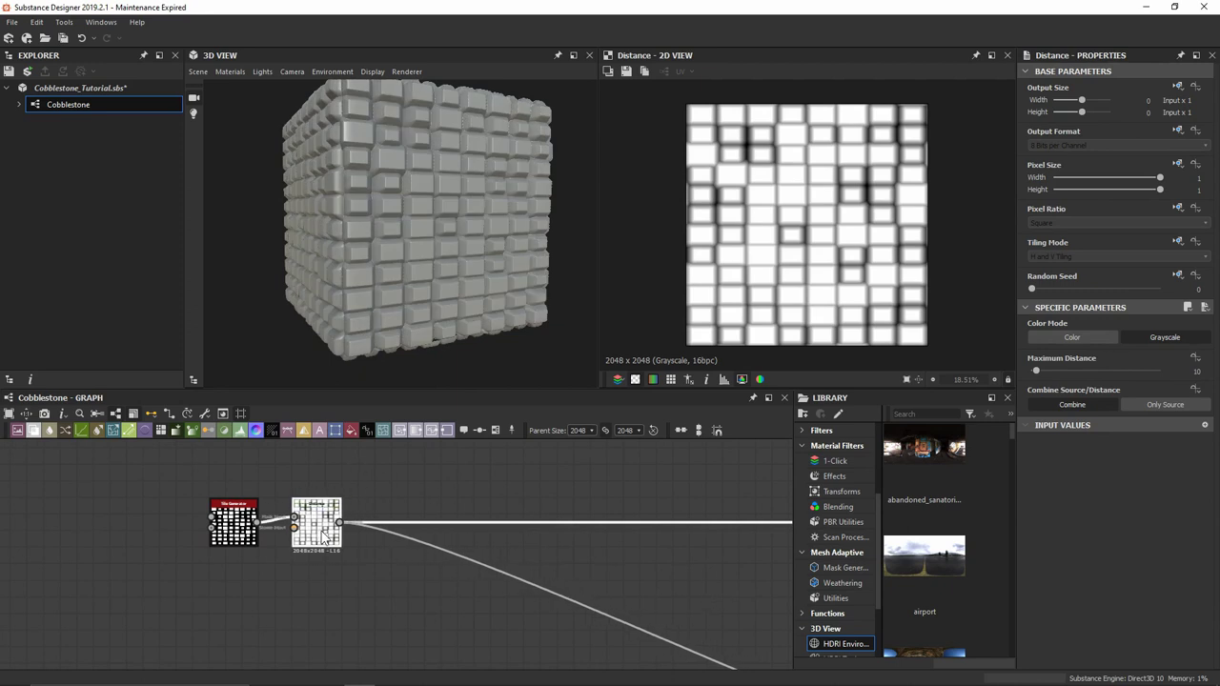
{"action": "scroll", "coordinate": [326, 536], "scroll_direction": "up", "scroll_amount": 3}
{"action": "middle_click_drag", "start_coordinate": [251, 525], "coordinate": [305, 557]}
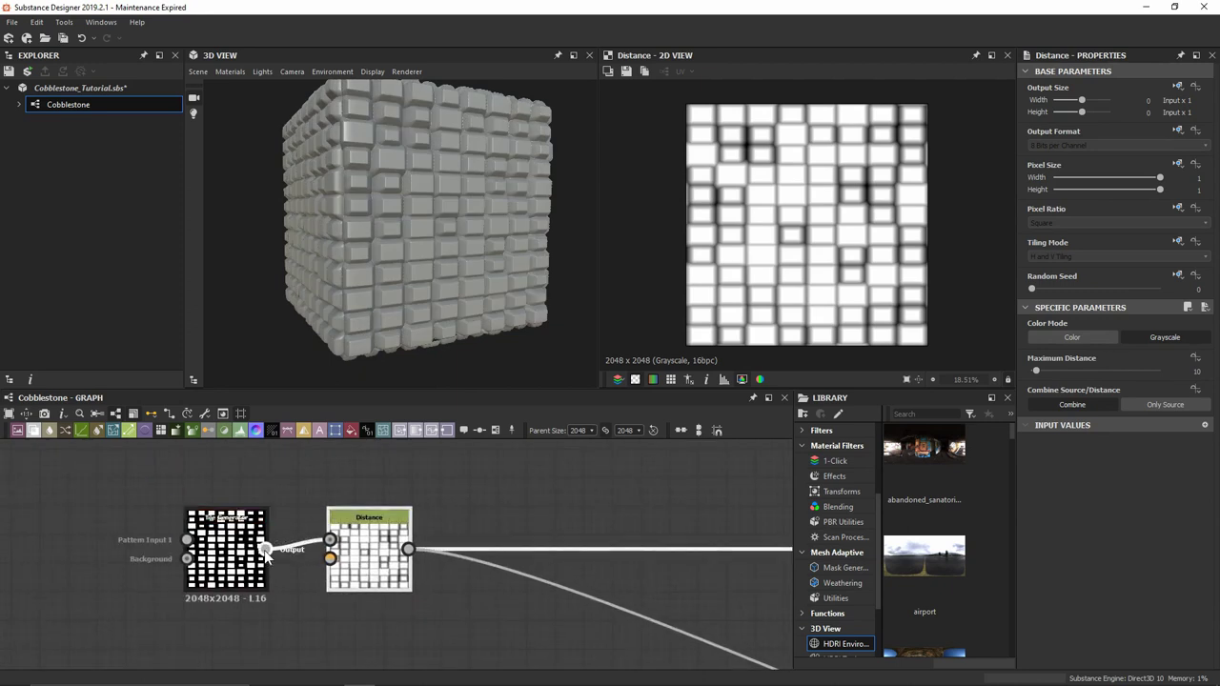
{"action": "left_click_drag", "start_coordinate": [265, 550], "coordinate": [329, 559]}
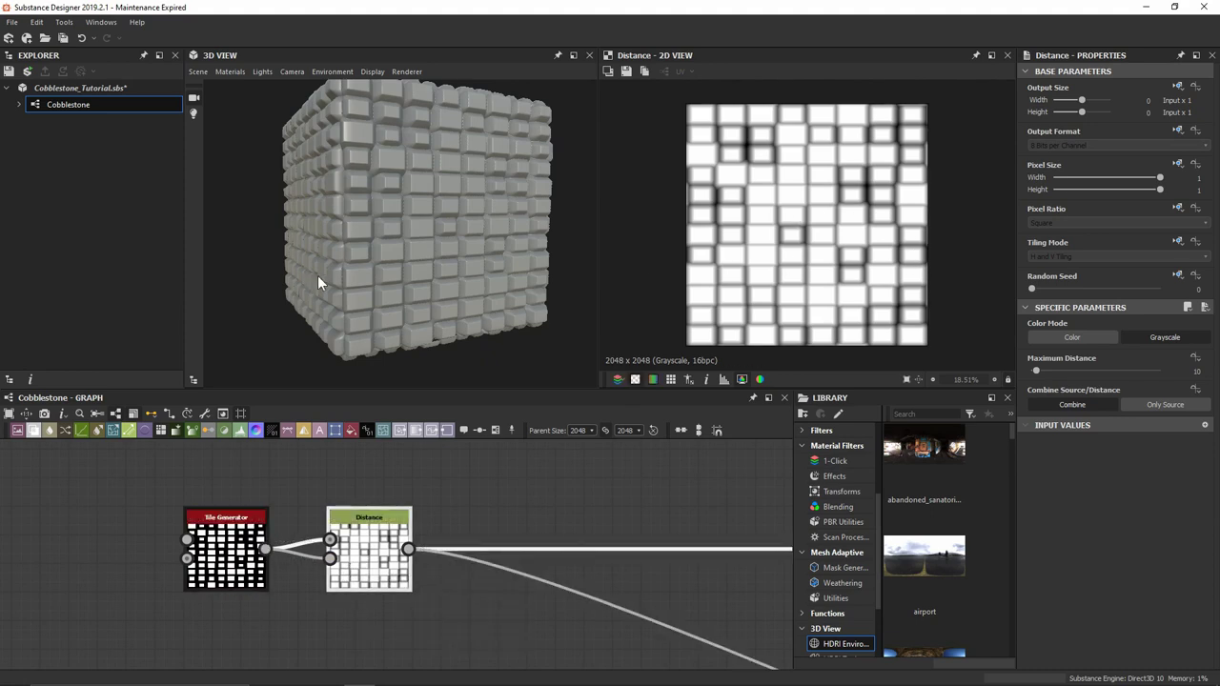
Step: Switch the Distance node's Combine Source/Distance option to Only Source and inspect the cube
{"action": "left_click_drag", "start_coordinate": [317, 275], "coordinate": [435, 178]}
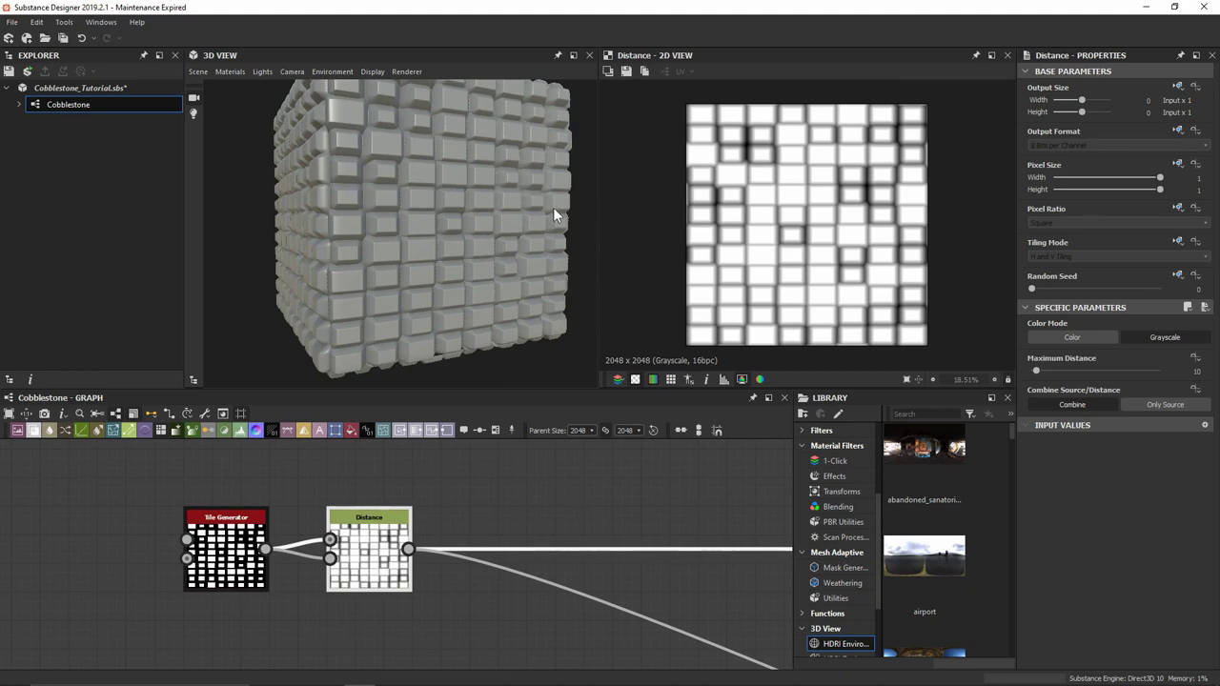
{"action": "left_click", "coordinate": [1160, 404]}
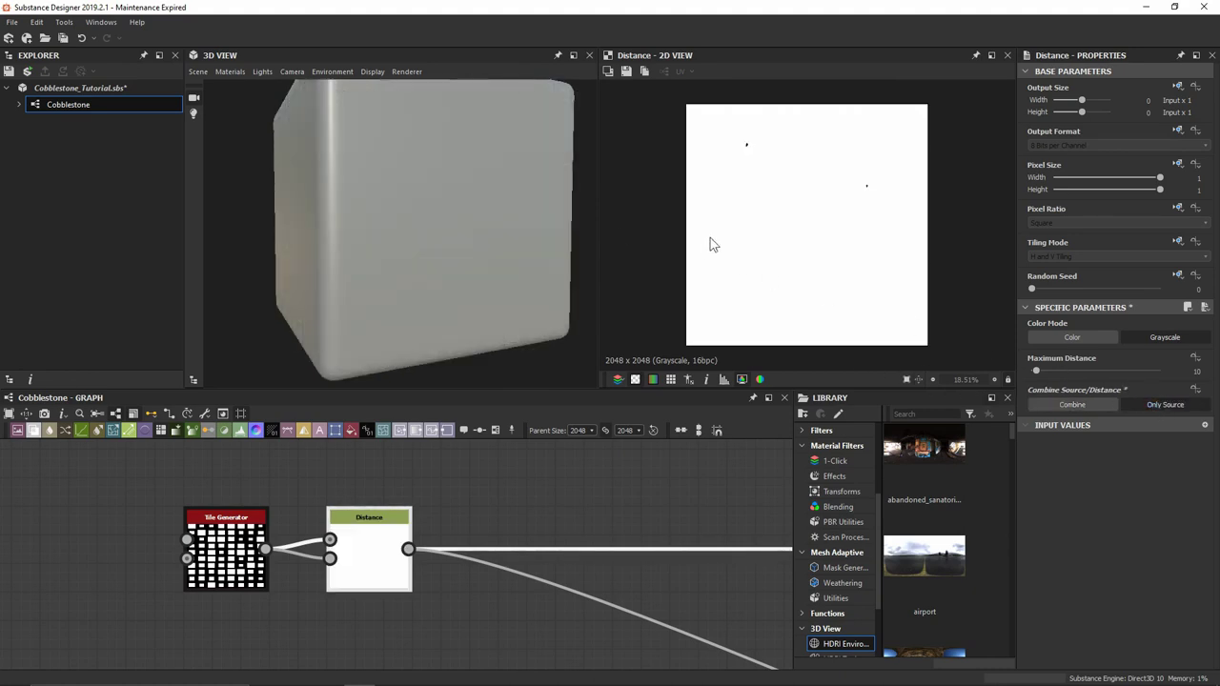
{"action": "left_click_drag", "start_coordinate": [468, 177], "coordinate": [410, 149]}
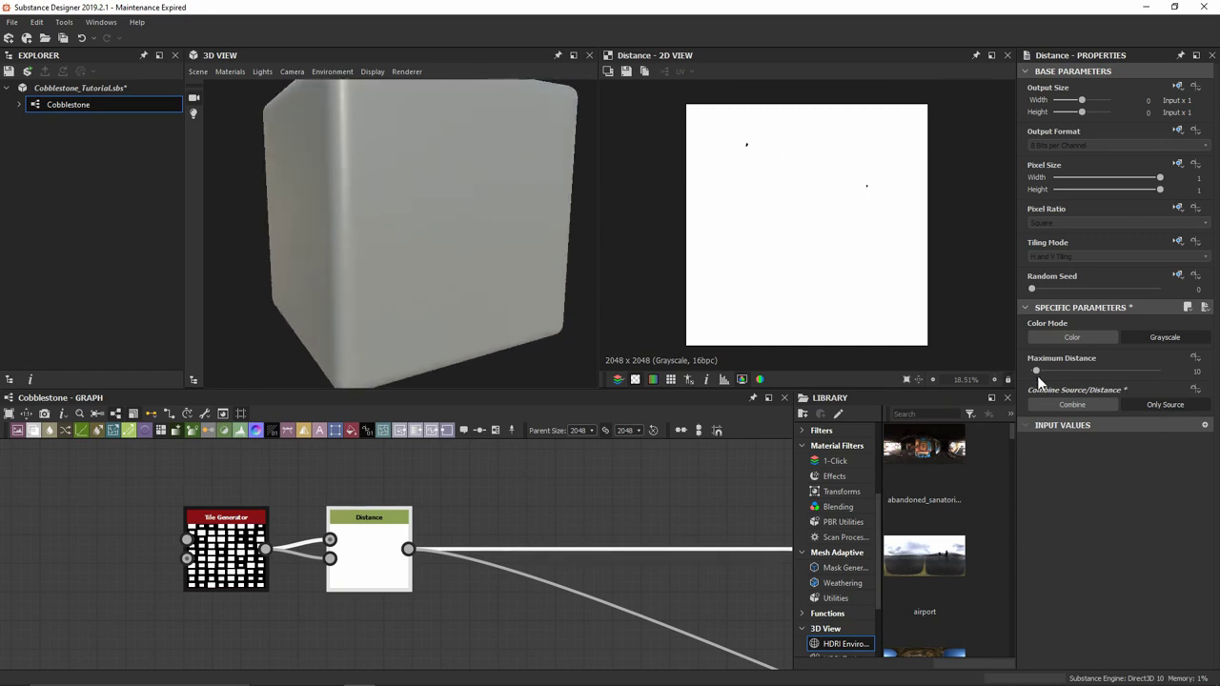
Step: Try different Maximum Distance values on the Distance node, then set it to 5
{"action": "mouse_move", "coordinate": [1037, 371]}
{"action": "left_mouse_down"}
{"action": "mouse_move", "coordinate": [1133, 370]}
{"action": "mouse_move", "coordinate": [1020, 372]}
{"action": "left_mouse_up"}
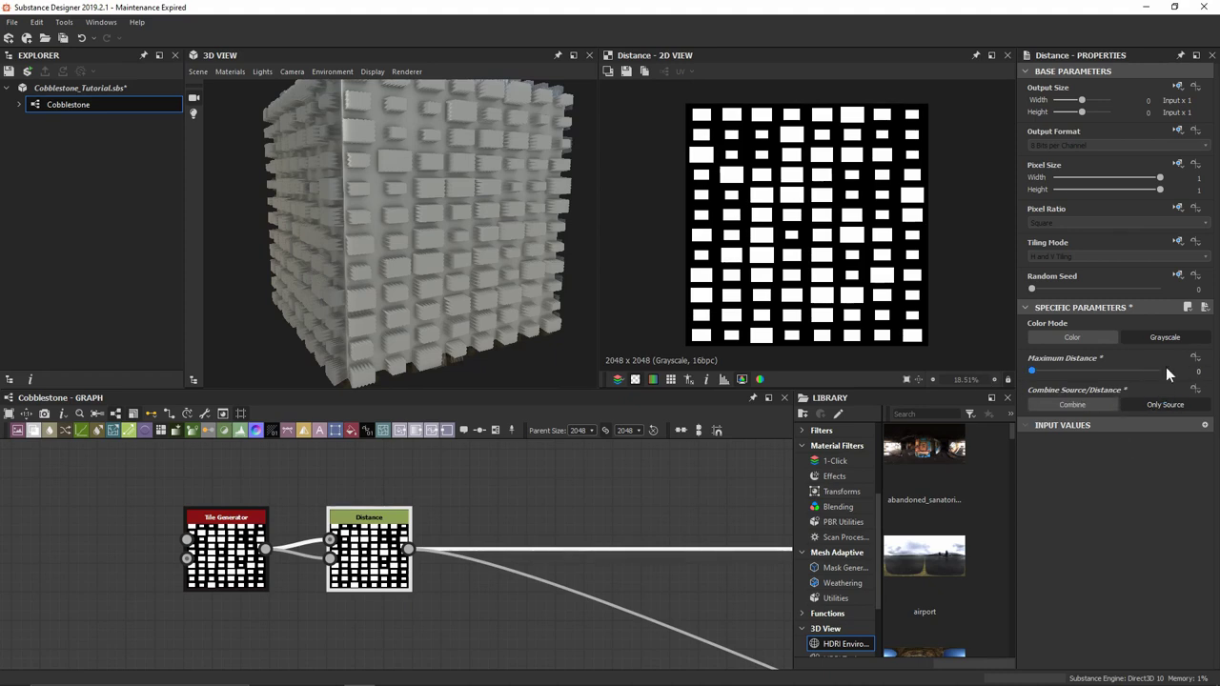
{"action": "left_click", "coordinate": [1034, 368]}
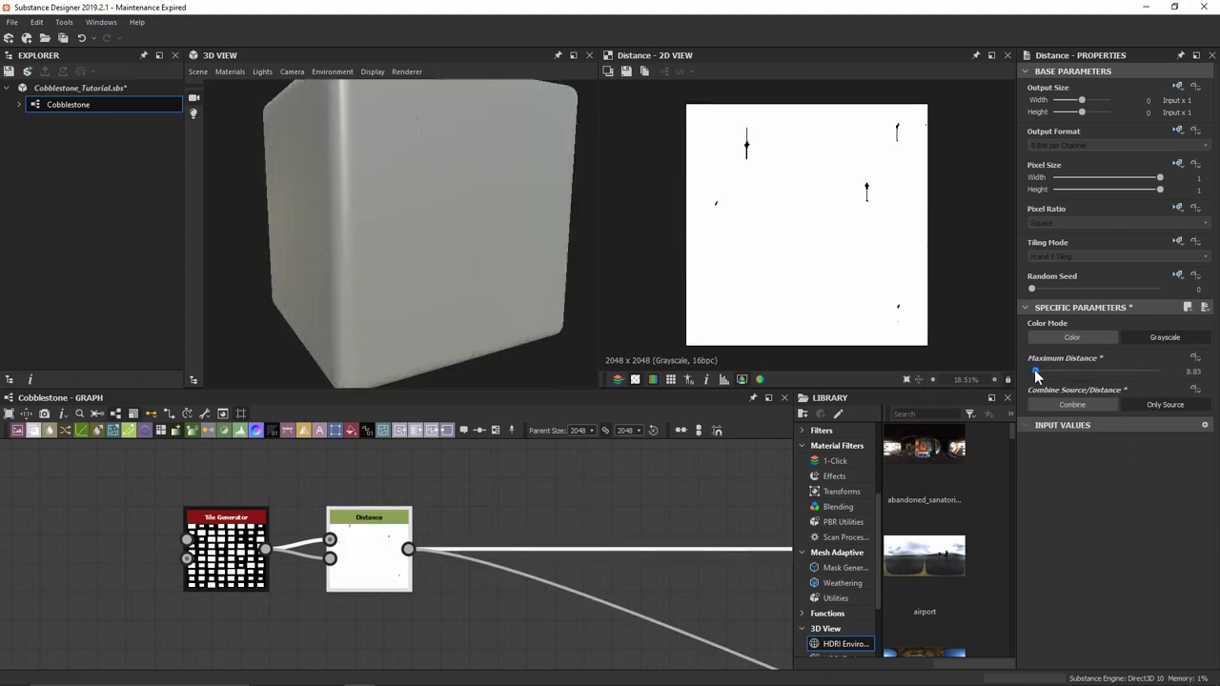
{"action": "key", "text": "Tab"}
{"action": "type", "text": "5"}
{"action": "key", "text": "Return"}
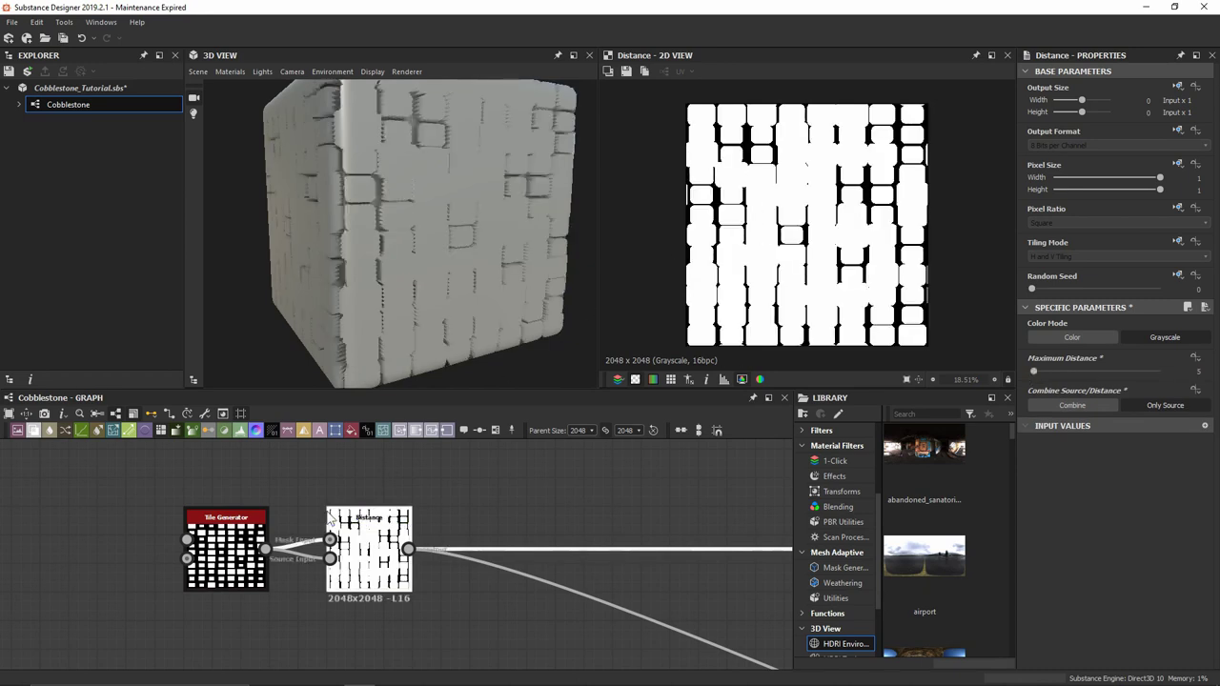
Step: Set the Tile Generator's position Offset to 0.5 to stagger the rows and inspect the pattern in the 2D view
{"action": "left_click", "coordinate": [229, 553]}
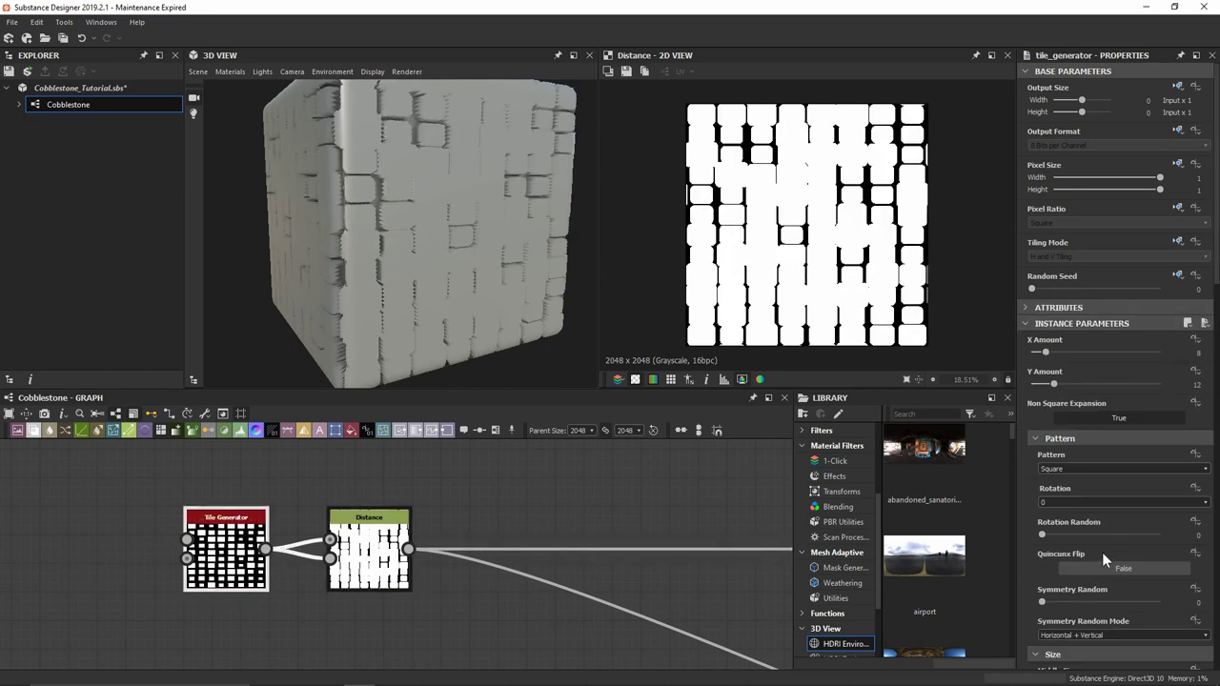
{"action": "scroll", "coordinate": [1102, 551], "scroll_direction": "down", "scroll_amount": 10}
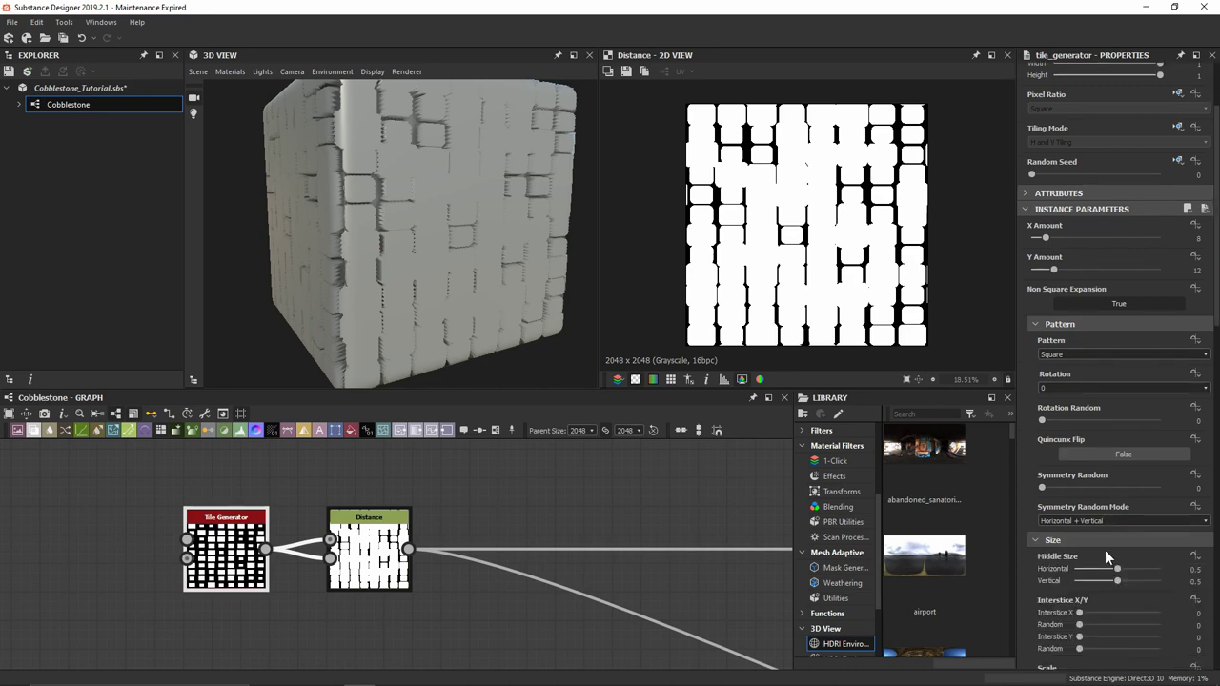
{"action": "scroll", "coordinate": [1106, 553], "scroll_direction": "down", "scroll_amount": 3}
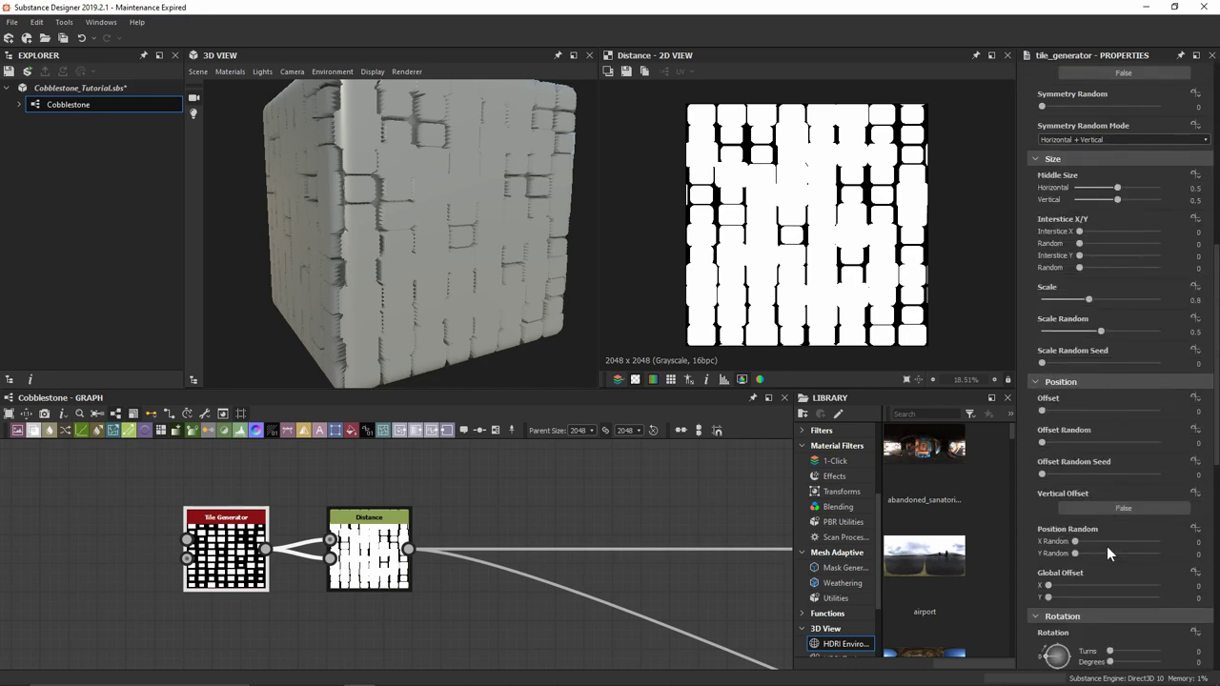
{"action": "left_click_drag", "start_coordinate": [1043, 411], "coordinate": [1101, 410]}
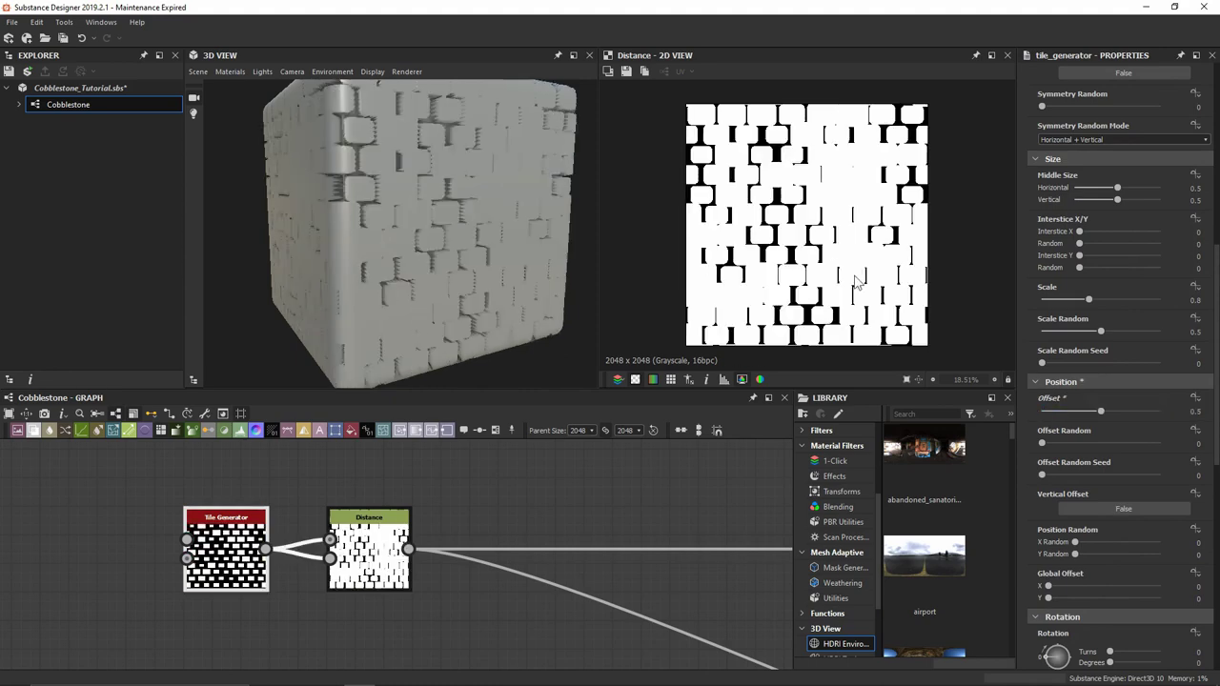
{"action": "scroll", "coordinate": [755, 136], "scroll_direction": "up", "scroll_amount": 2}
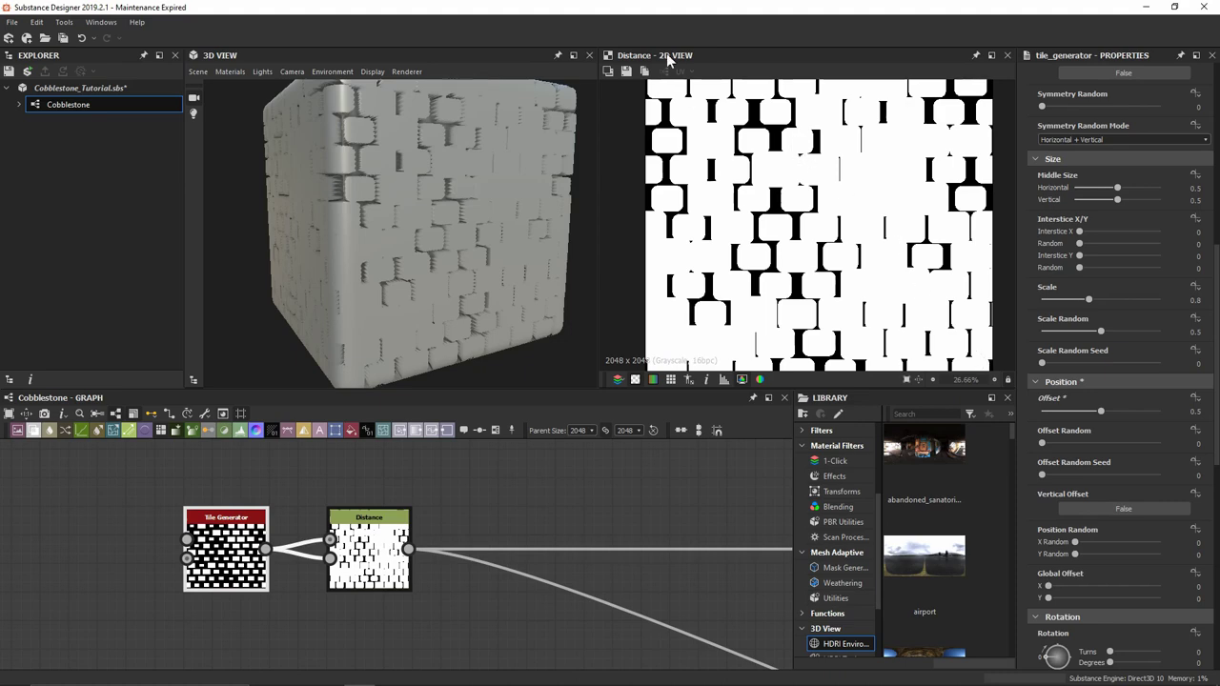
{"action": "scroll", "coordinate": [803, 250], "scroll_direction": "down", "scroll_amount": 3}
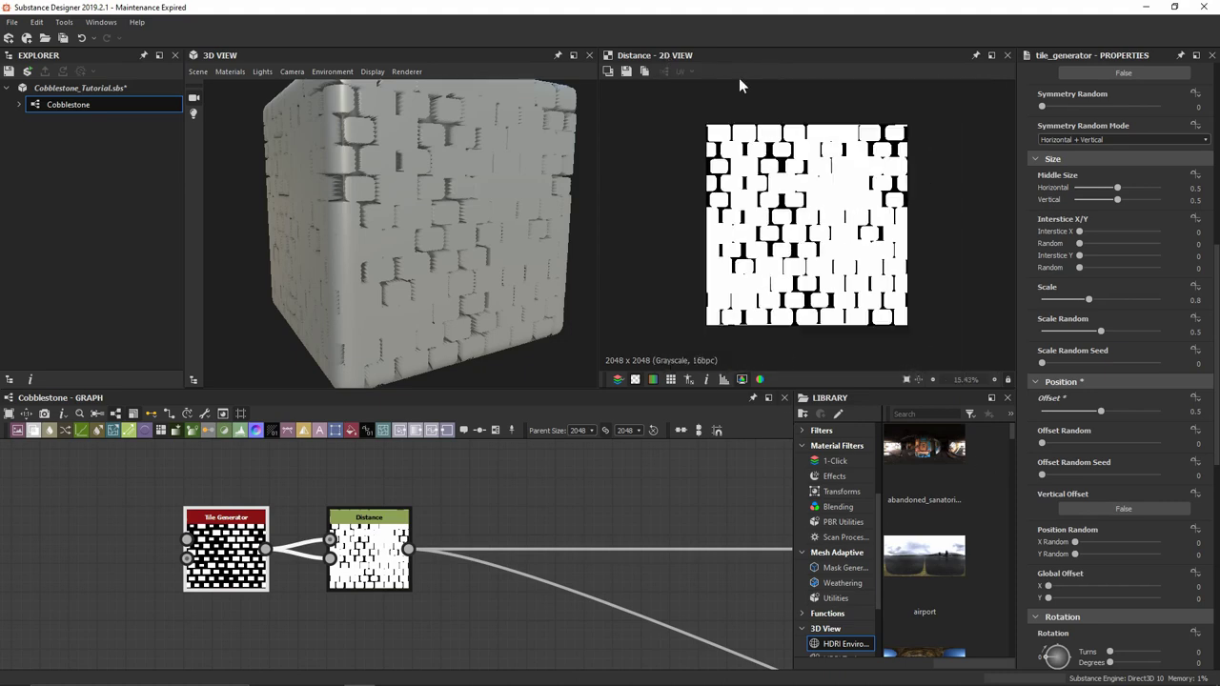
{"action": "scroll", "coordinate": [710, 252], "scroll_direction": "up", "scroll_amount": 1}
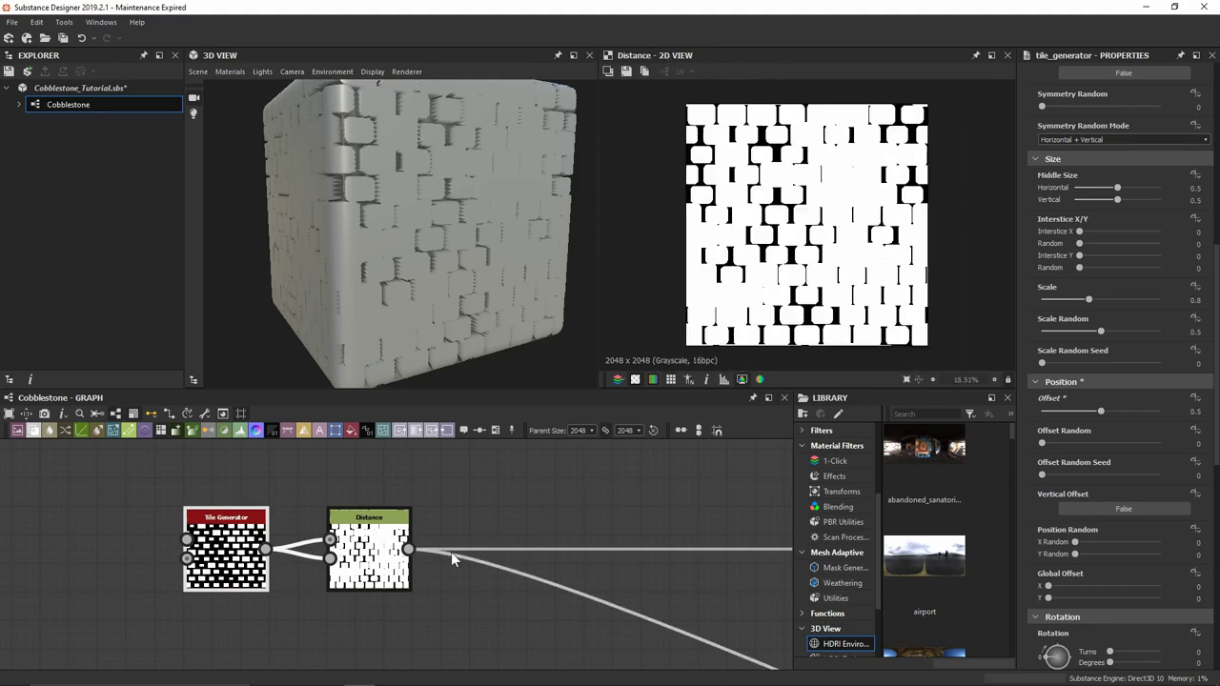
Step: Set the Tile Generator's Luminance Random to 0.5 to give the tiles varied grey values
{"action": "scroll", "coordinate": [1084, 512], "scroll_direction": "down", "scroll_amount": 3}
{"action": "scroll", "coordinate": [1085, 511], "scroll_direction": "down", "scroll_amount": 3}
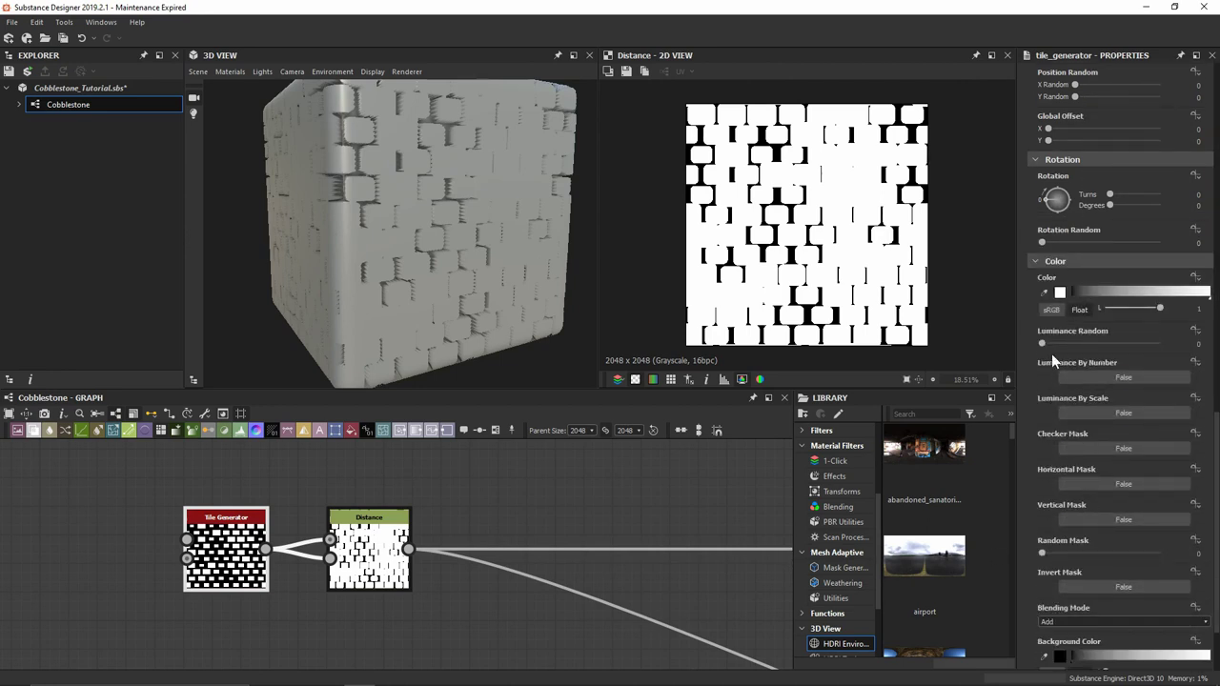
{"action": "left_click_drag", "start_coordinate": [1043, 343], "coordinate": [1101, 339]}
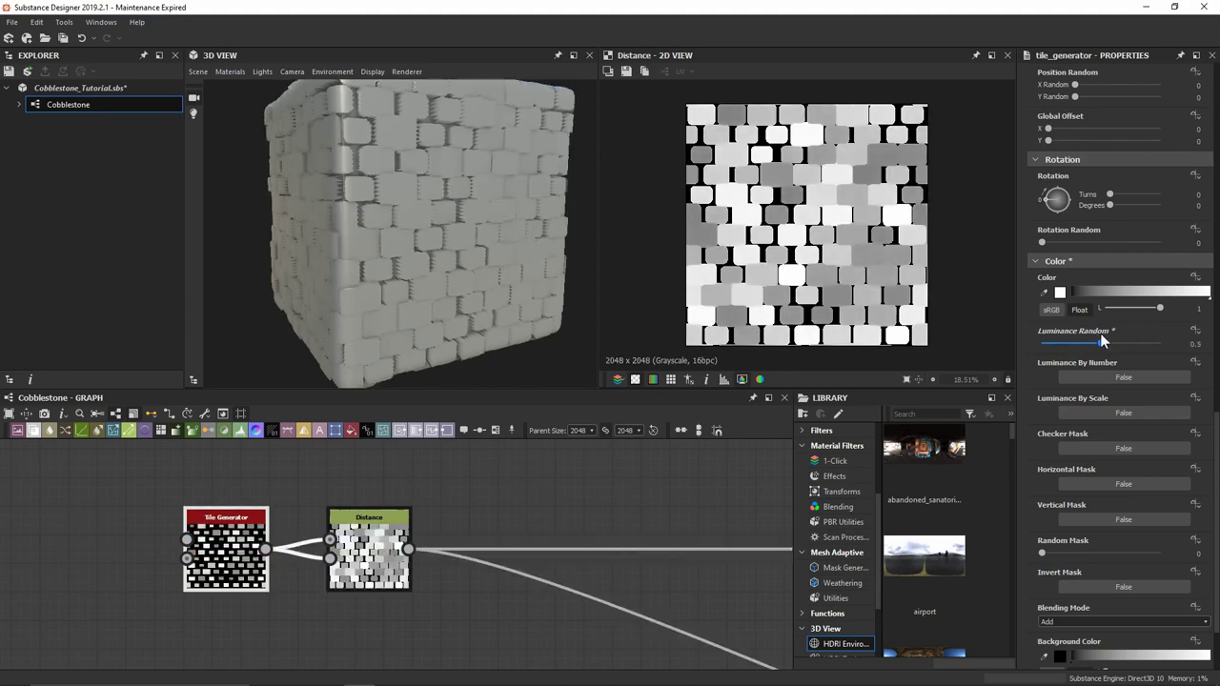
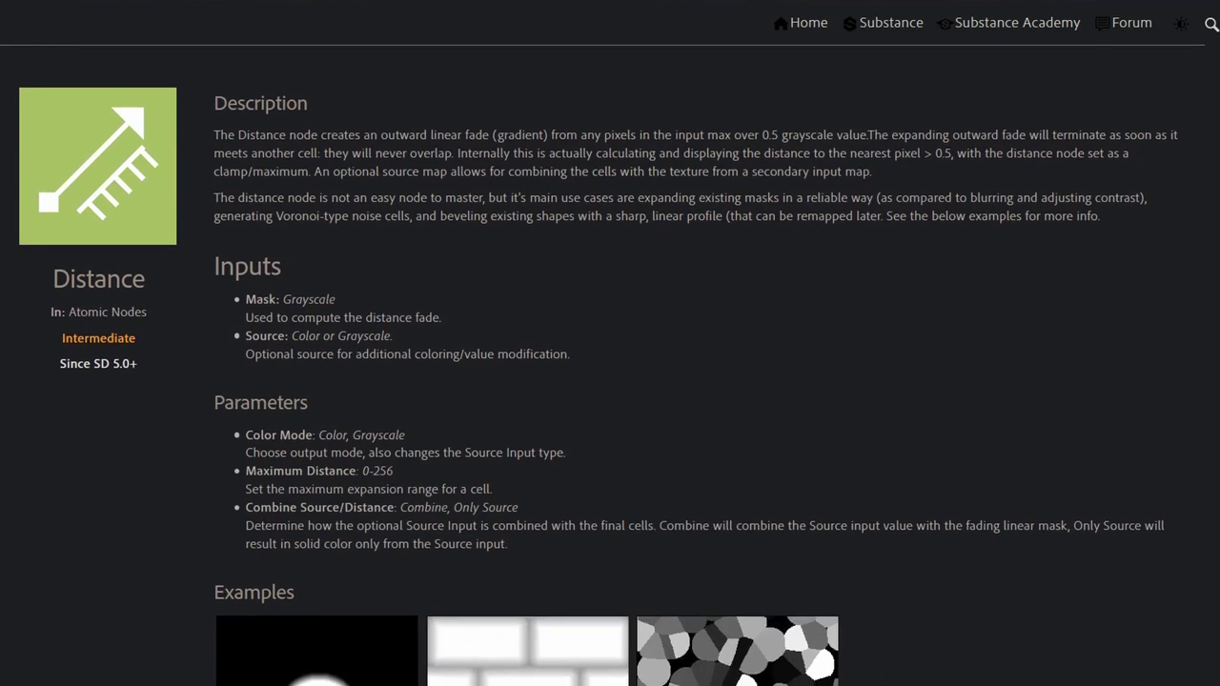
Step: Read the Distance node's documentation page, covering its inputs, parameters and examples
{"action": "scroll", "coordinate": [610, 381], "scroll_direction": "down", "scroll_amount": 1}
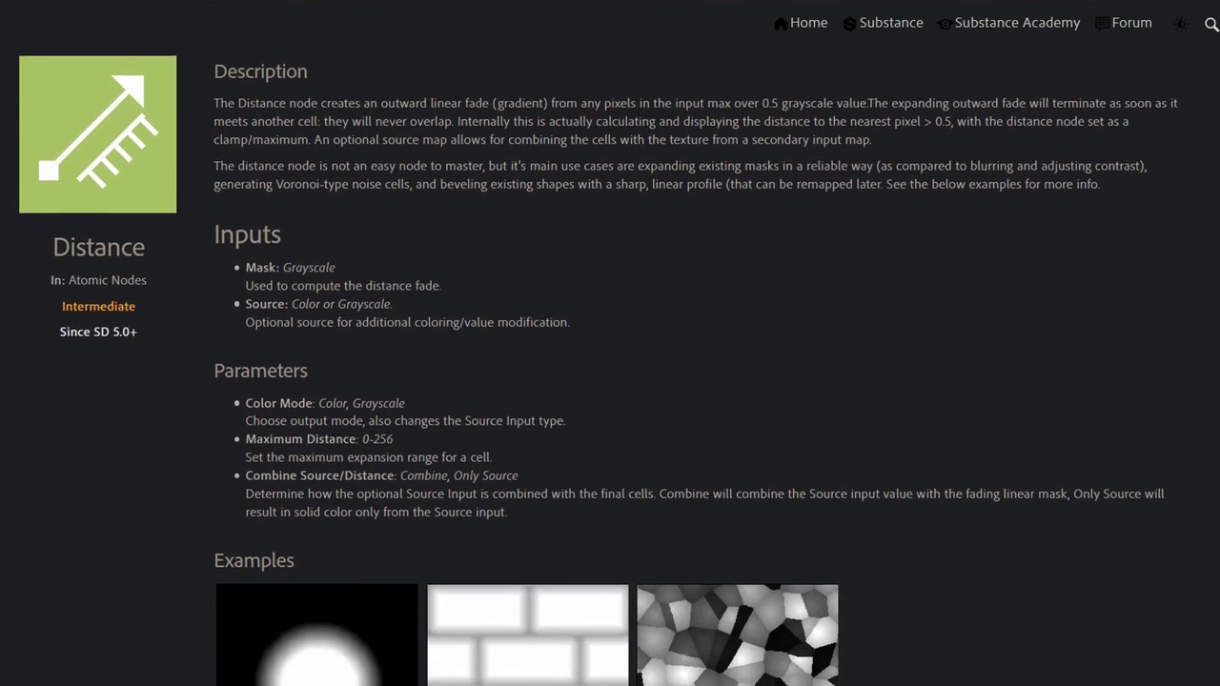
{"action": "scroll", "coordinate": [610, 381], "scroll_direction": "down", "scroll_amount": 2}
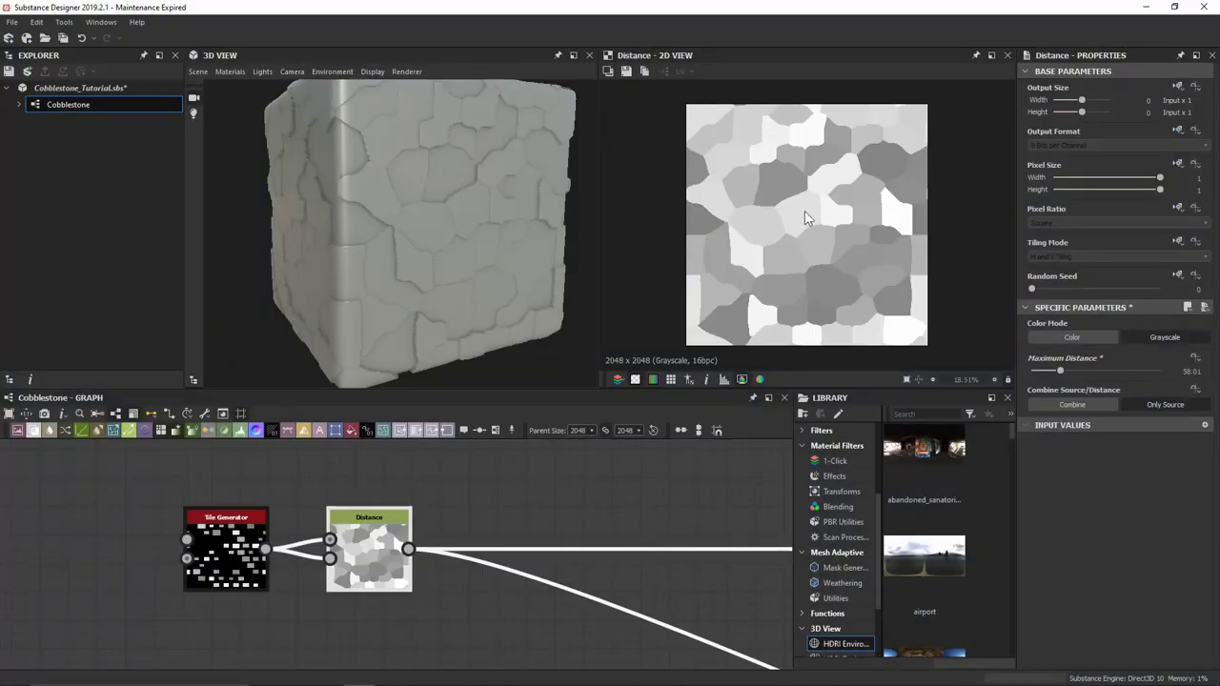
Step: Reduce the Tile Generator's X Amount to 7 and set its Scale to 0.84
{"action": "left_click", "coordinate": [218, 513]}
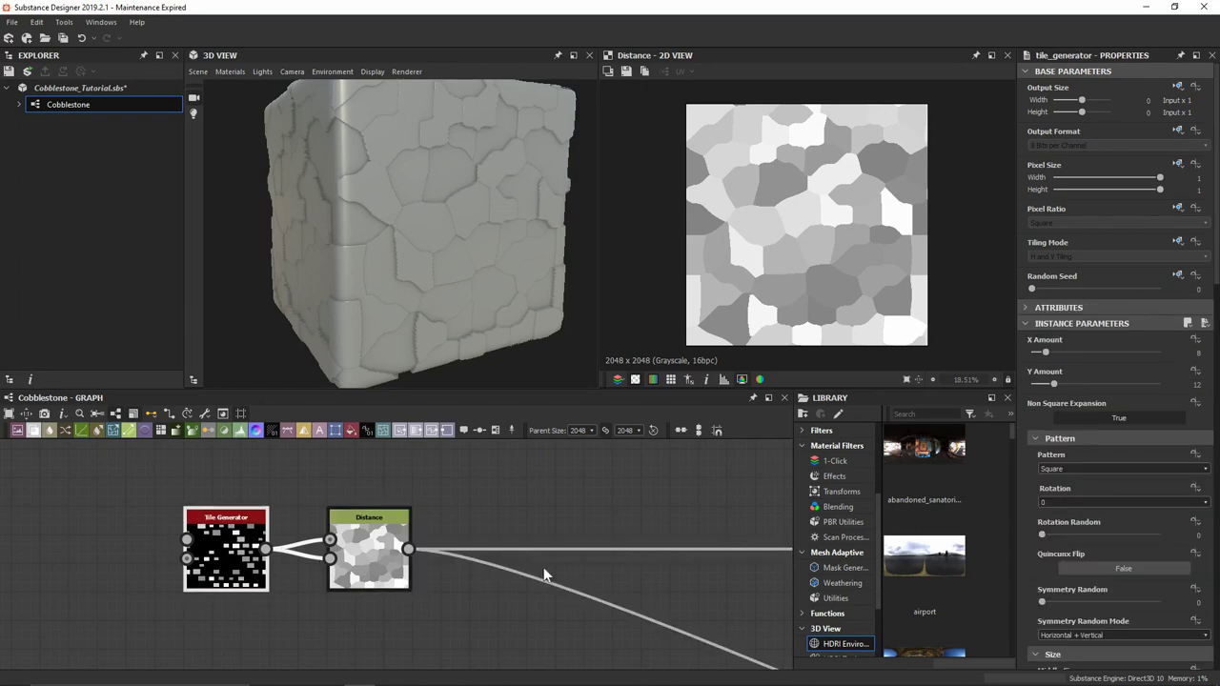
{"action": "left_click_drag", "start_coordinate": [1045, 357], "coordinate": [1040, 352]}
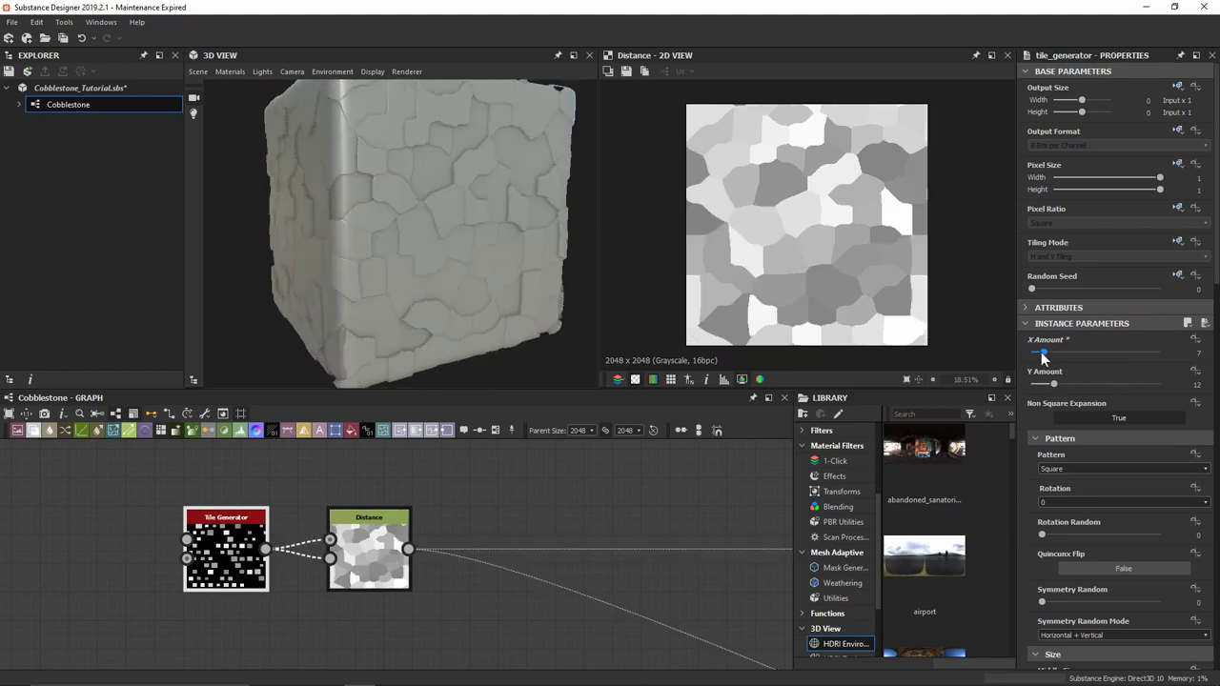
{"action": "scroll", "coordinate": [1086, 537], "scroll_direction": "down", "scroll_amount": 10}
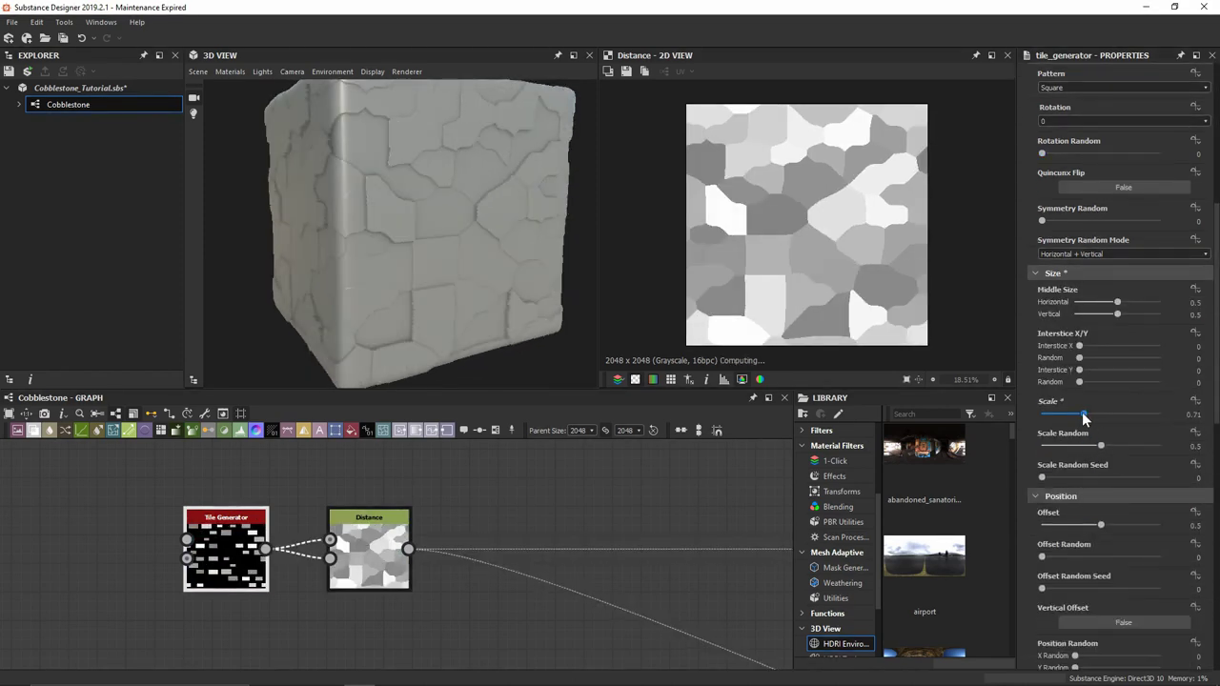
{"action": "mouse_move", "coordinate": [1092, 411]}
{"action": "left_mouse_down"}
{"action": "mouse_move", "coordinate": [1075, 412]}
{"action": "mouse_move", "coordinate": [1091, 407]}
{"action": "left_mouse_up"}
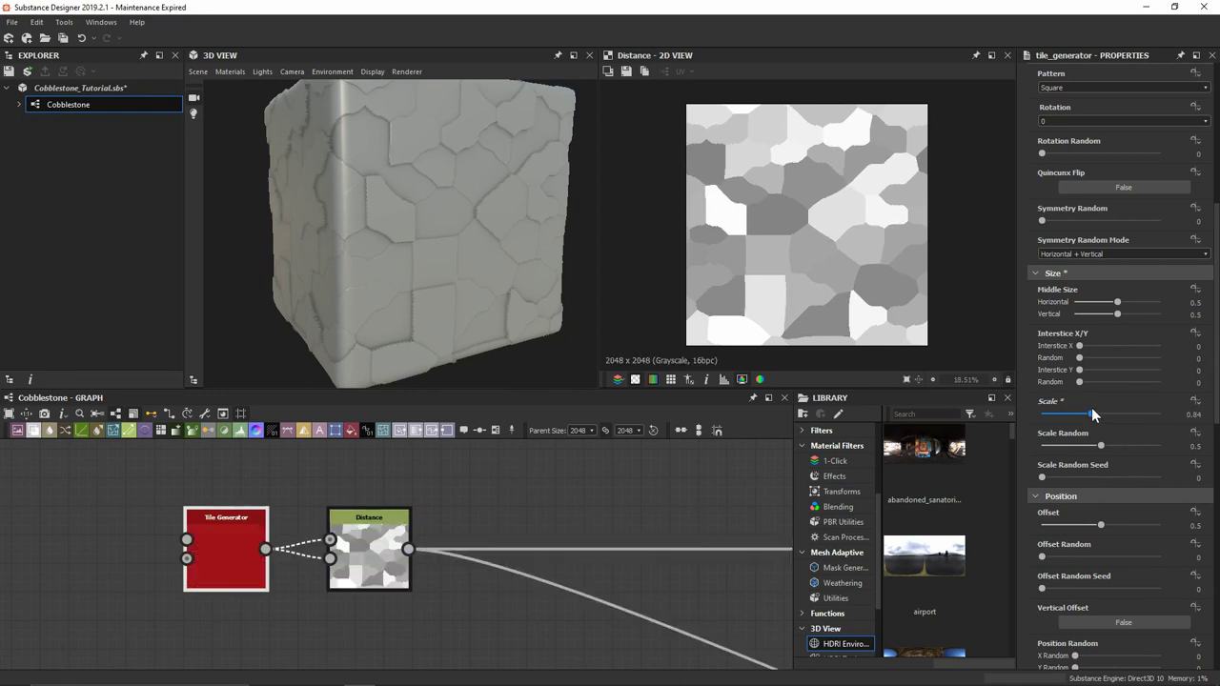
Step: Set the Tile Generator's position Offset to 0.49 and inspect the stones on the cube
{"action": "scroll", "coordinate": [1077, 475], "scroll_direction": "down", "scroll_amount": 5}
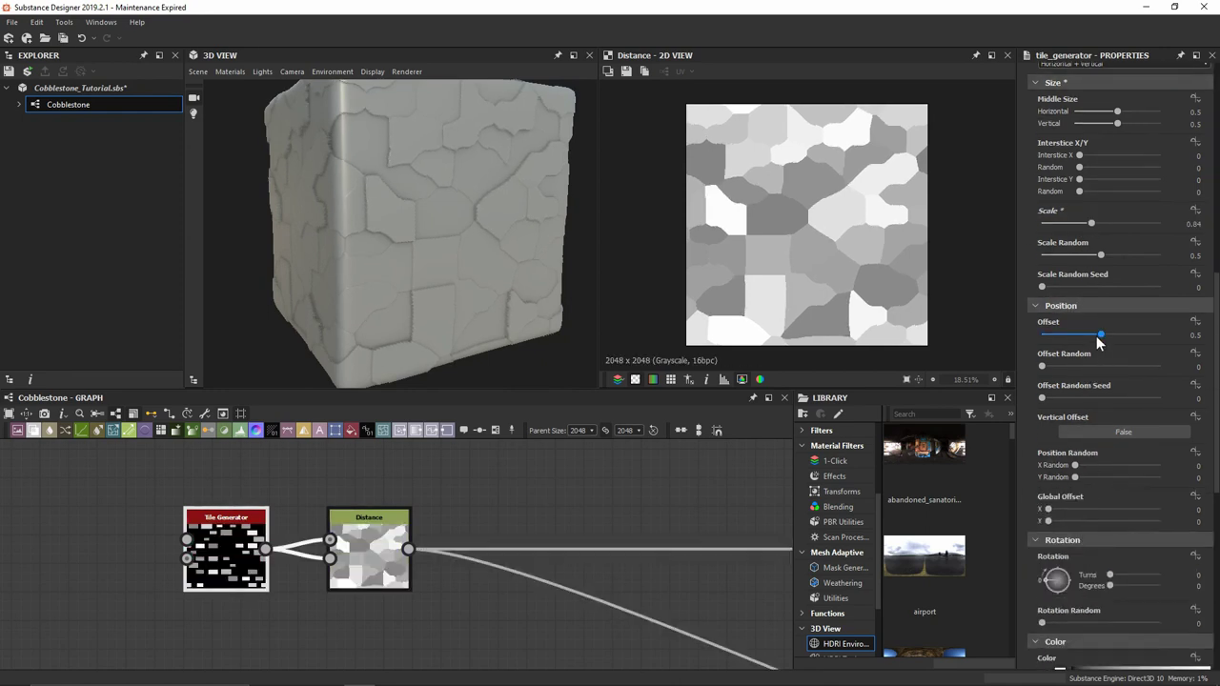
{"action": "mouse_move", "coordinate": [1098, 335]}
{"action": "left_mouse_down"}
{"action": "mouse_move", "coordinate": [1076, 333]}
{"action": "mouse_move", "coordinate": [1100, 330]}
{"action": "left_mouse_up"}
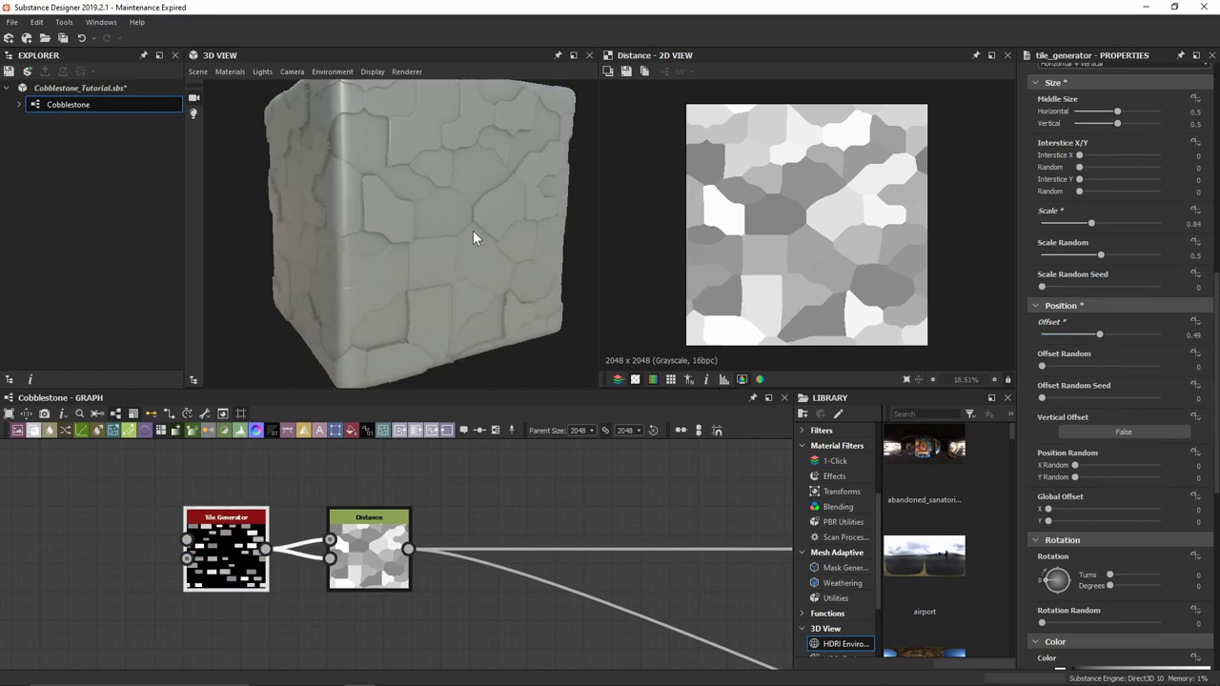
{"action": "left_click_drag", "start_coordinate": [472, 236], "coordinate": [482, 168]}
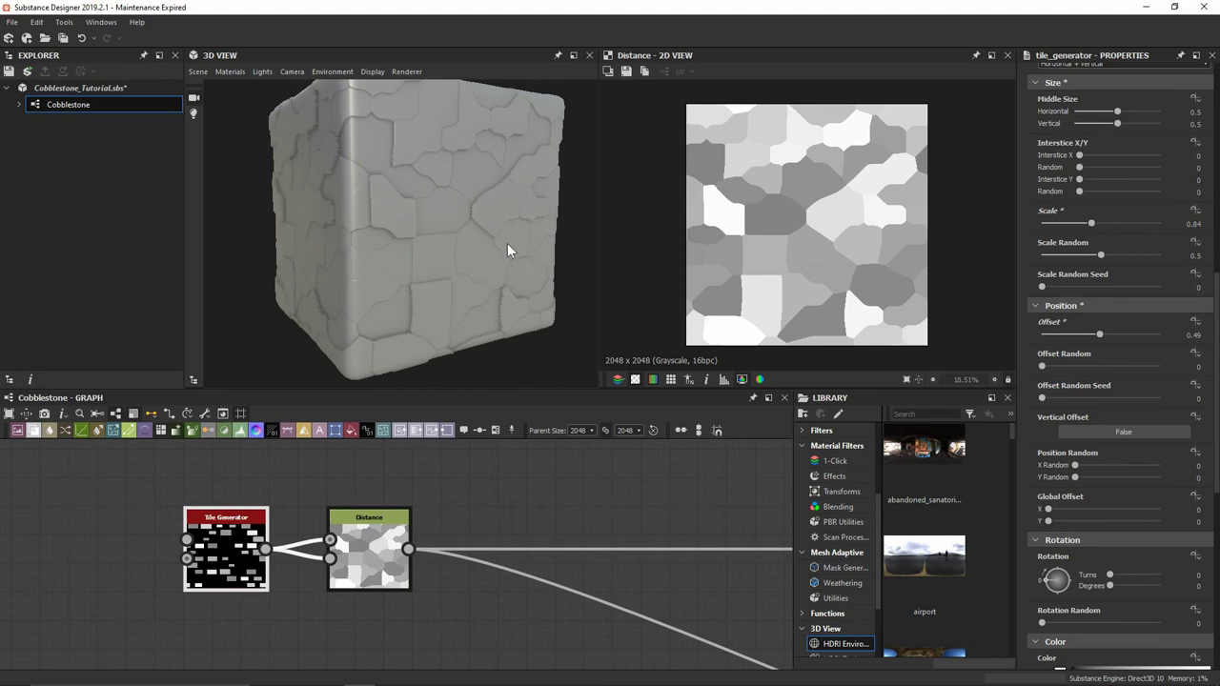
Step: Insert an Edge Detect node after the Distance node, feeding the existing outputs, and inspect the result on the cube
{"action": "left_click", "coordinate": [383, 556]}
{"action": "key", "text": "space"}
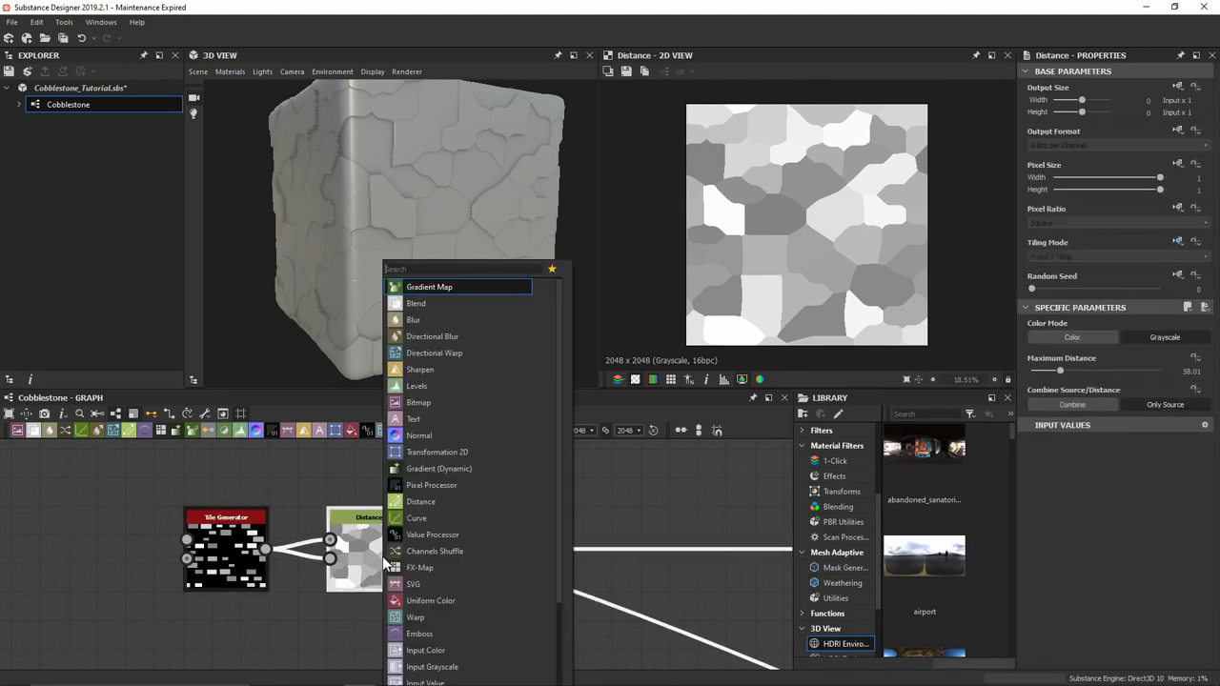
{"action": "type", "text": "edge"}
{"action": "key", "text": "Return"}
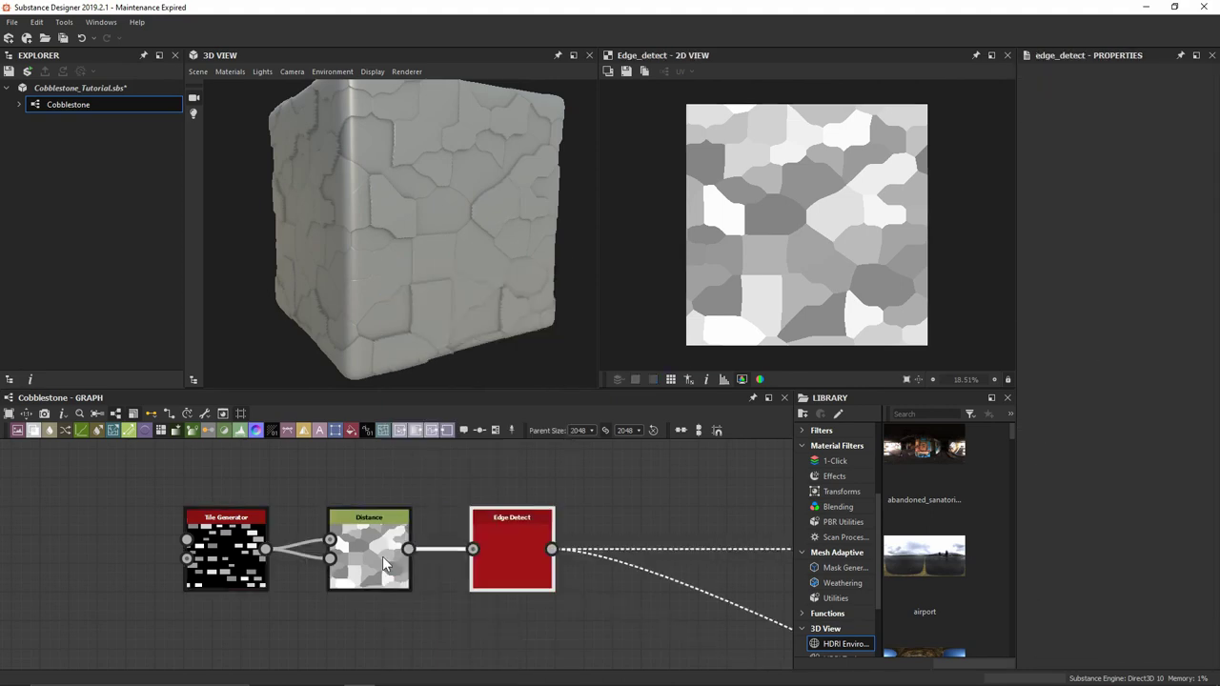
{"action": "left_click_drag", "start_coordinate": [551, 270], "coordinate": [515, 272]}
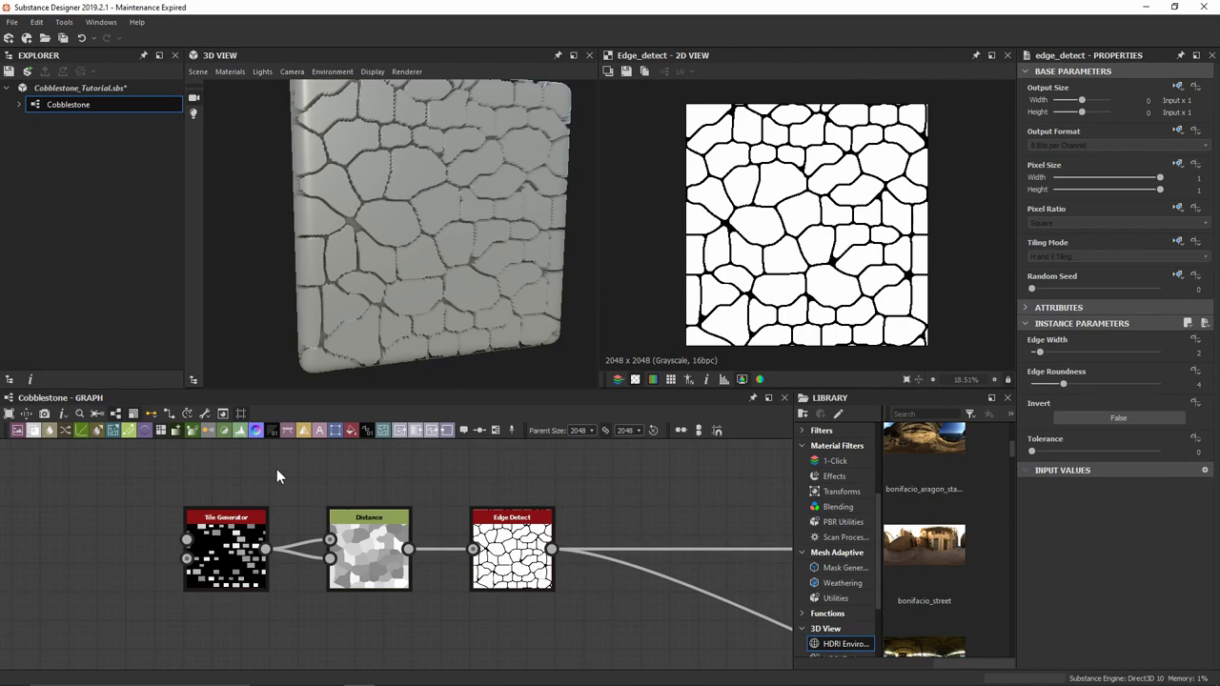
Step: Set the Tile Generator's Rotation Random to 0.47 to break up the regular stone layout
{"action": "left_click", "coordinate": [231, 545]}
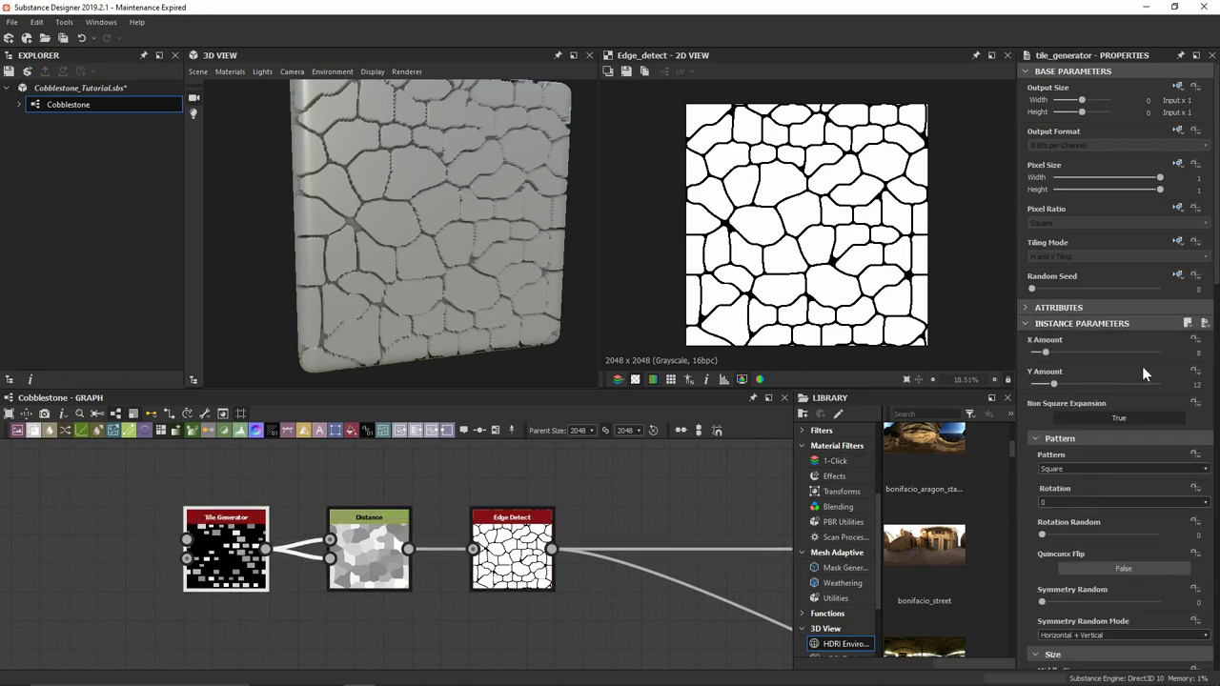
{"action": "scroll", "coordinate": [1130, 416], "scroll_direction": "down", "scroll_amount": 14}
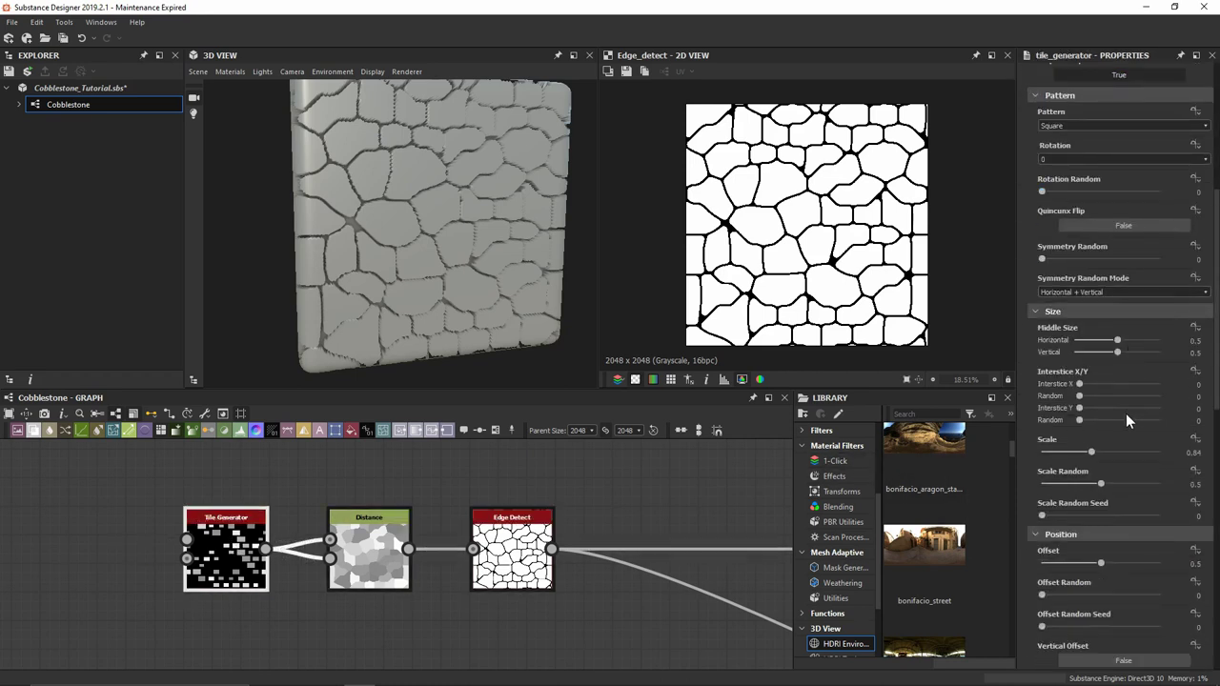
{"action": "scroll", "coordinate": [1126, 414], "scroll_direction": "down", "scroll_amount": 6}
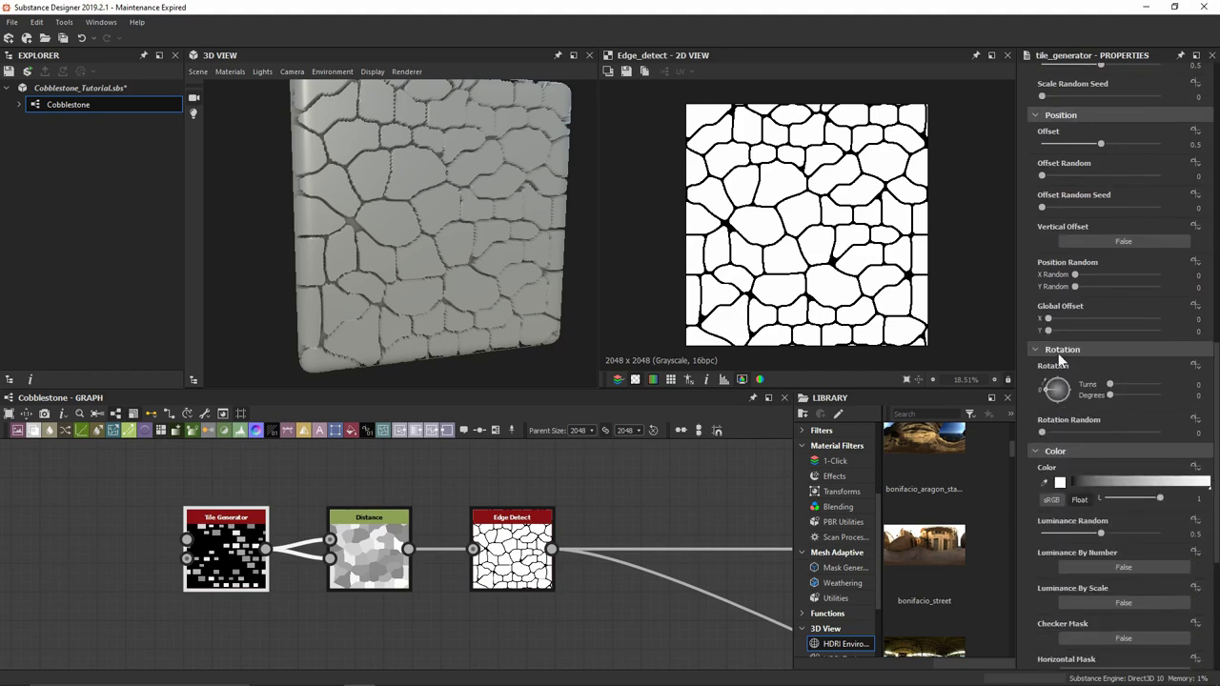
{"action": "left_click_drag", "start_coordinate": [1041, 432], "coordinate": [1097, 429]}
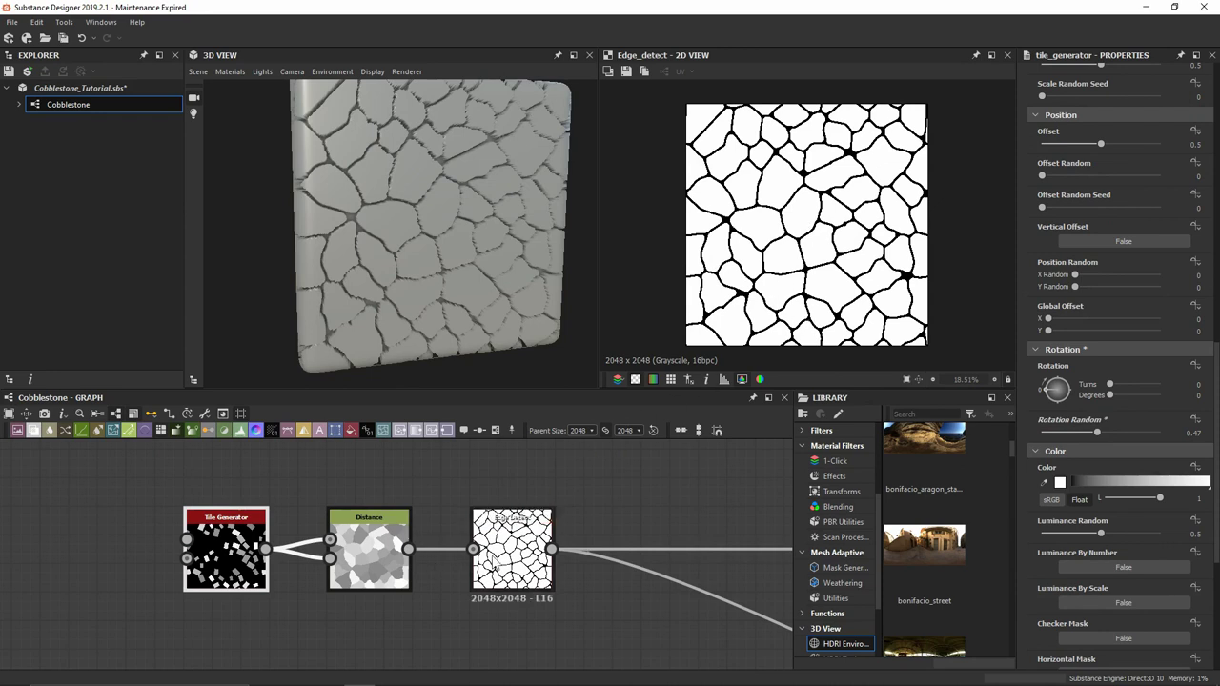
Step: Make room after the Distance node and insert a Directional Warp node between it and the Edge Detect node
{"action": "left_click_drag", "start_coordinate": [495, 562], "coordinate": [743, 563]}
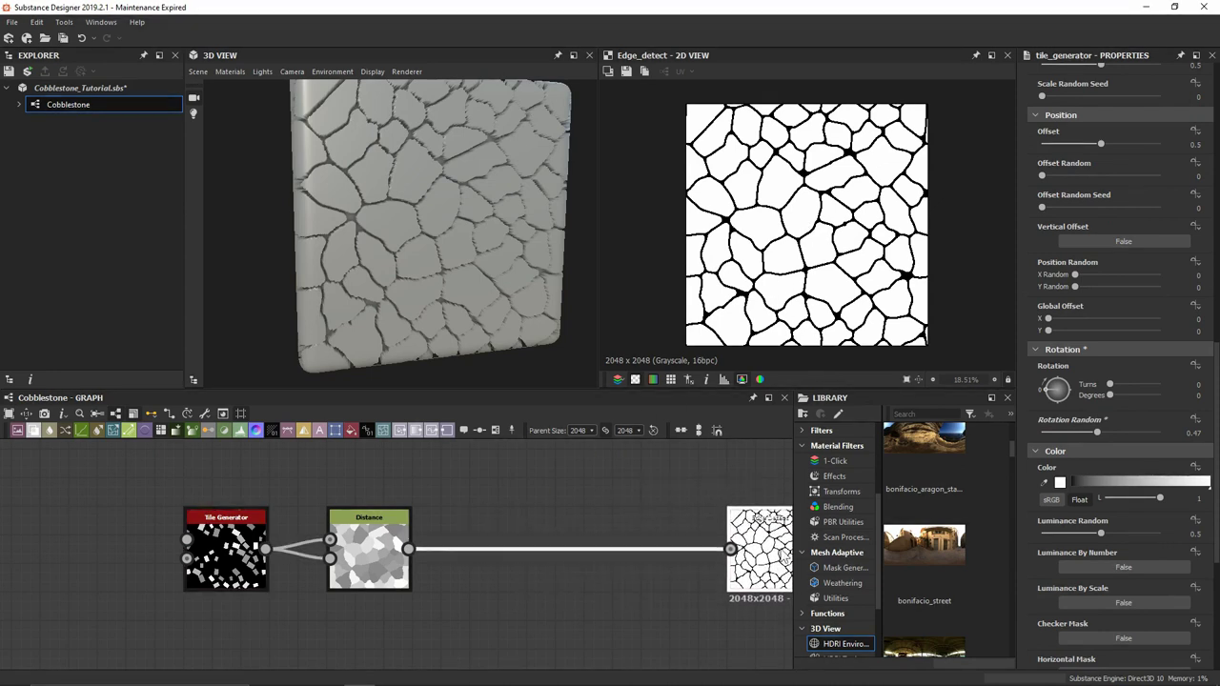
{"action": "middle_click_drag", "start_coordinate": [604, 534], "coordinate": [545, 531]}
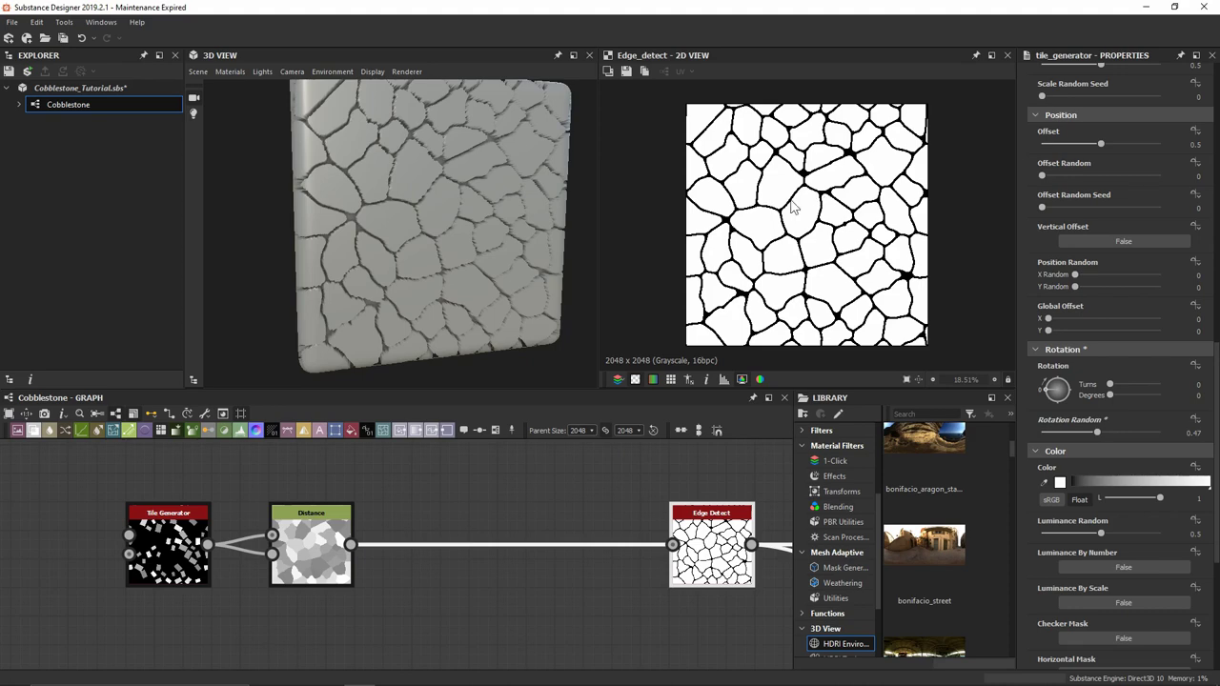
{"action": "left_click", "coordinate": [328, 532]}
{"action": "key", "text": "space"}
{"action": "type", "text": "direc"}
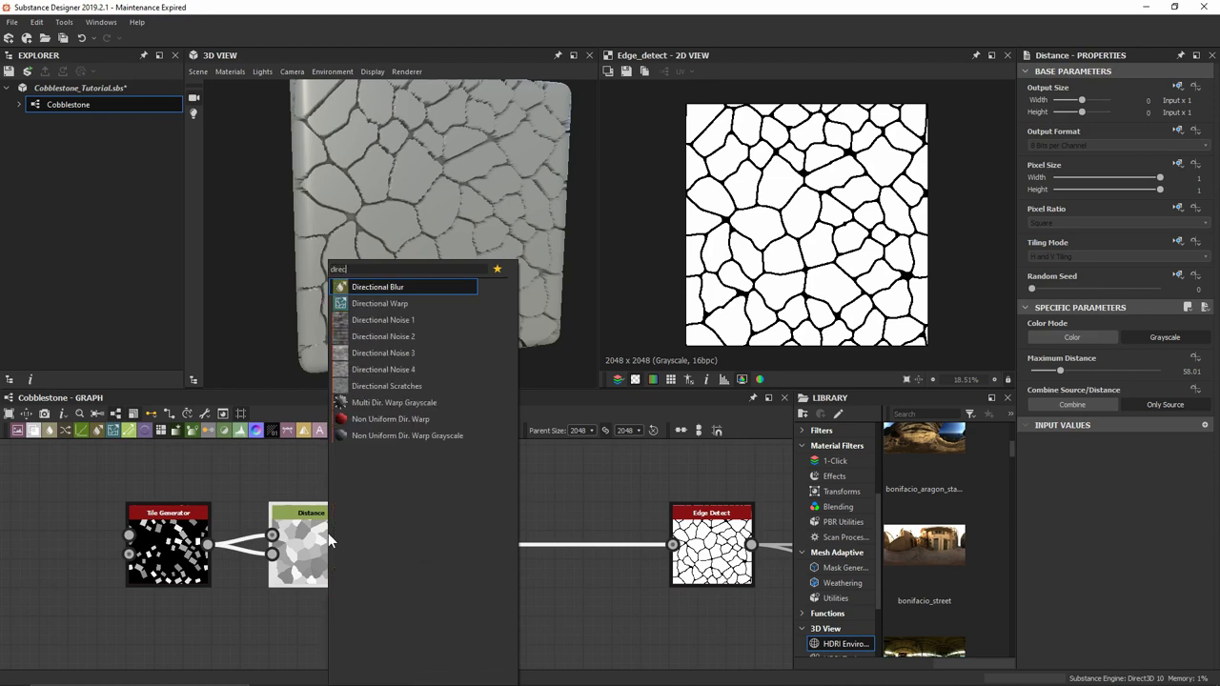
{"action": "key", "text": "Down"}
{"action": "key", "text": "Return"}
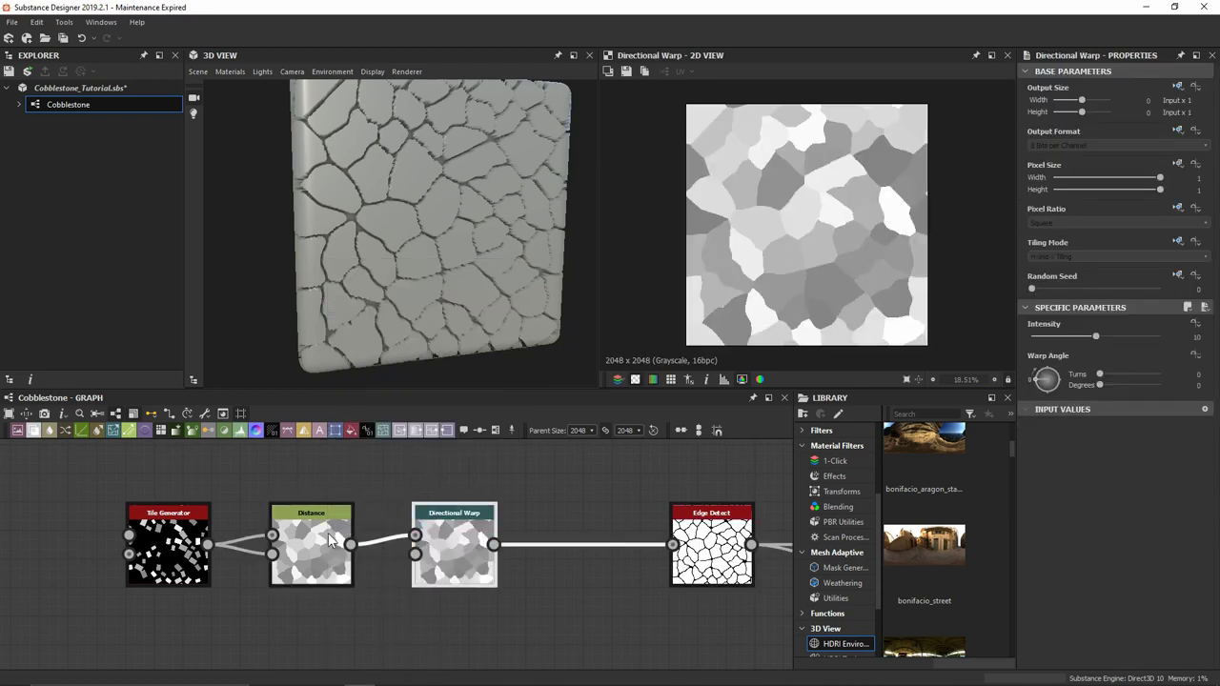
{"action": "left_click_drag", "start_coordinate": [455, 552], "coordinate": [512, 553]}
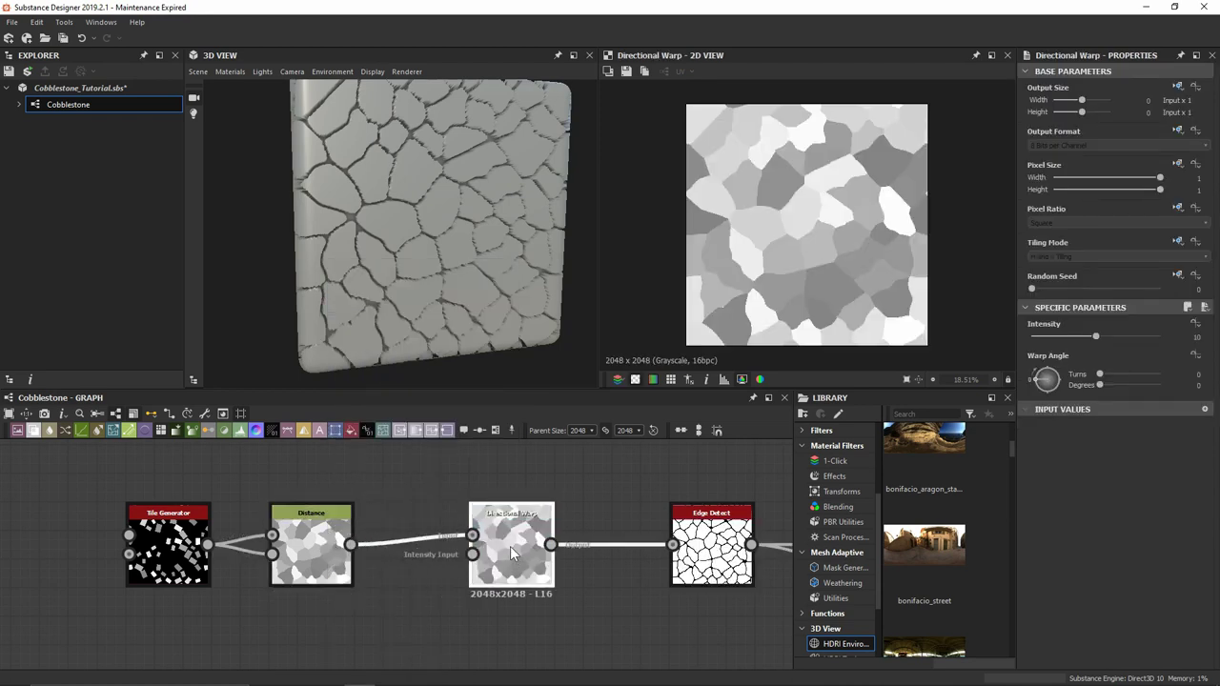
Step: Create a Gaussian Noise node feeding the Directional Warp's Intensity Input and preview the warped result
{"action": "middle_click_drag", "start_coordinate": [441, 595], "coordinate": [501, 523]}
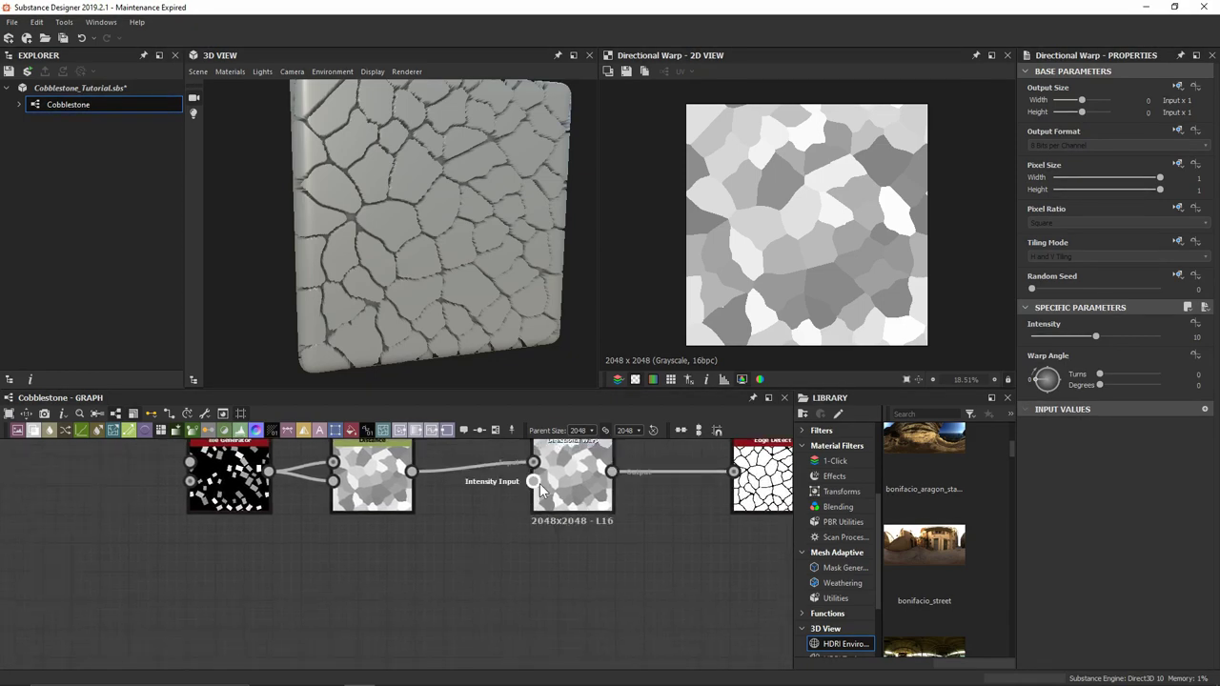
{"action": "left_click_drag", "start_coordinate": [532, 481], "coordinate": [417, 581]}
{"action": "type", "text": "ga"}
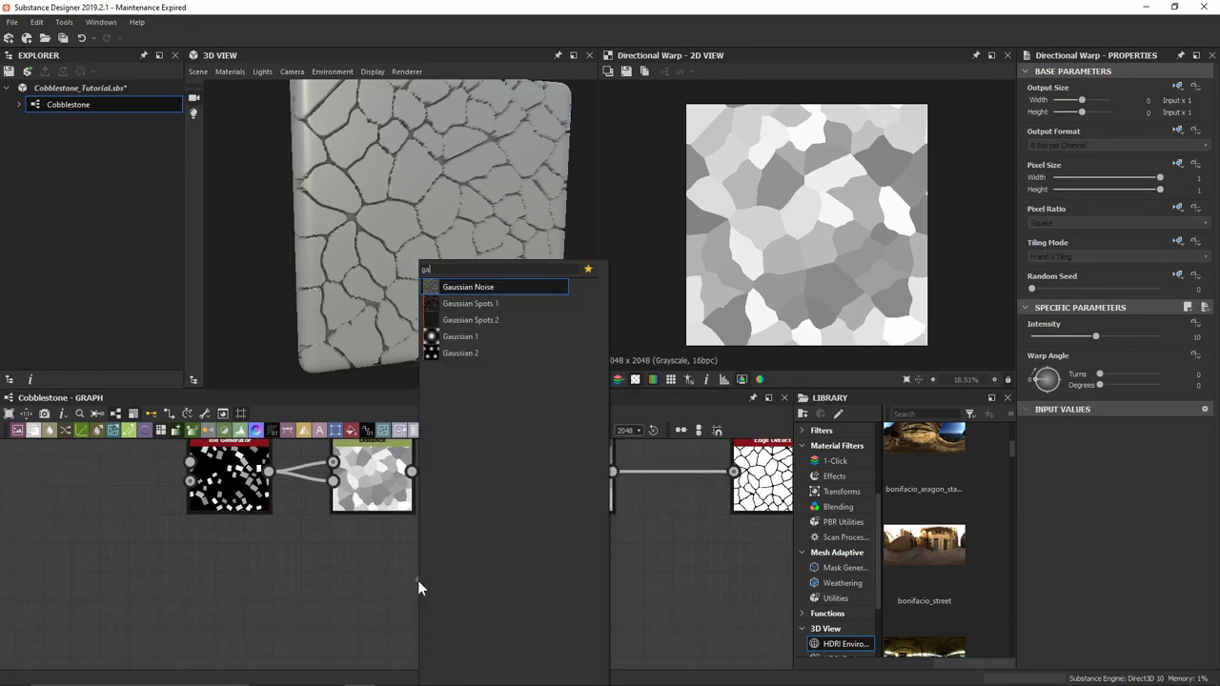
{"action": "key", "text": "Return"}
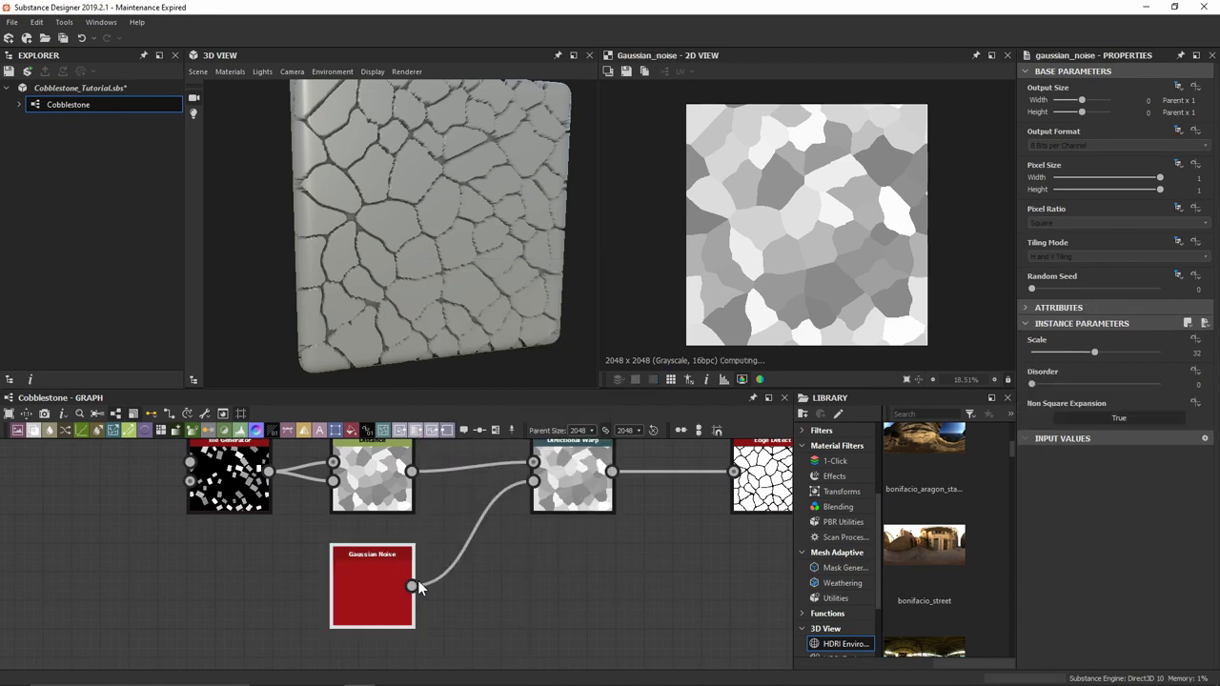
{"action": "double_click", "coordinate": [575, 477]}
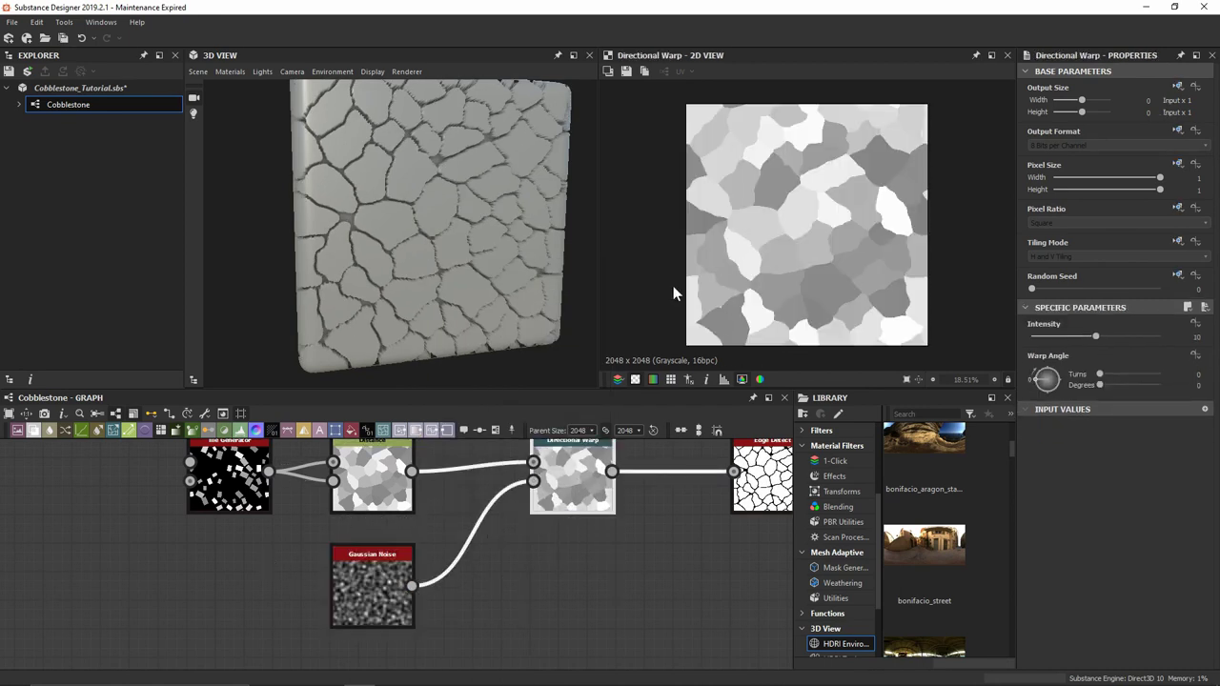
Step: Compare the Distance and Directional Warp outputs, and set the Gaussian Noise's Scale to 13 and Disorder to 0.6
{"action": "middle_click_drag", "start_coordinate": [427, 518], "coordinate": [400, 550]}
{"action": "double_click", "coordinate": [375, 514]}
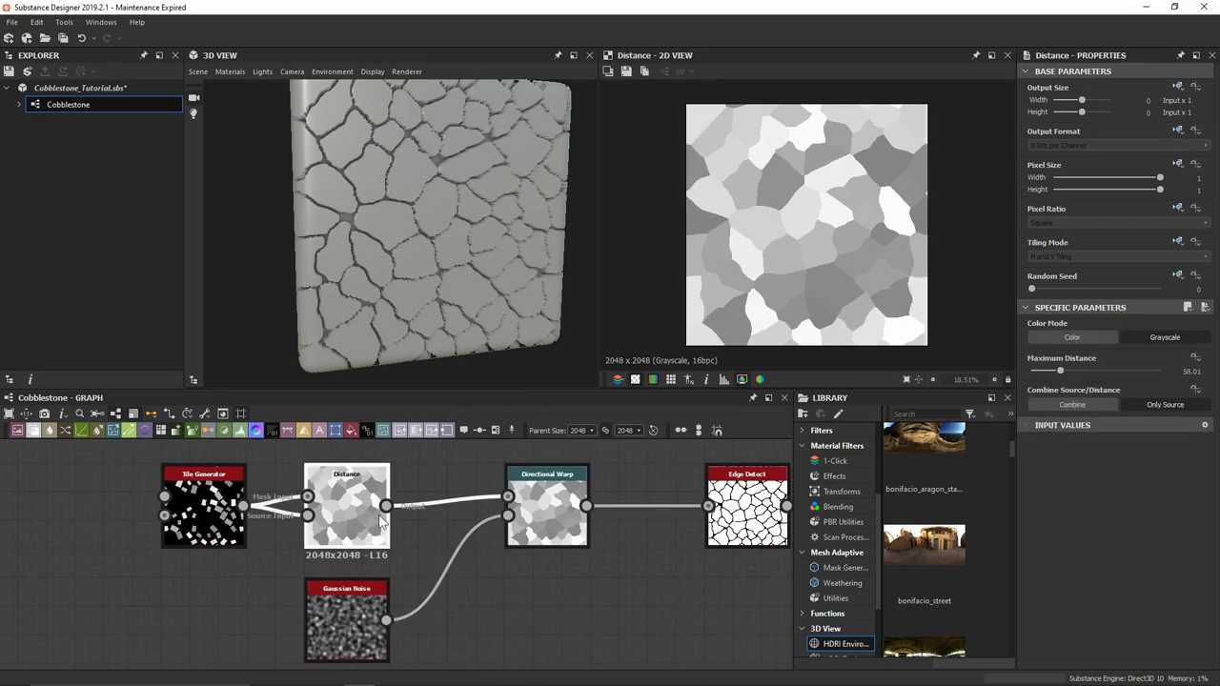
{"action": "double_click", "coordinate": [569, 494]}
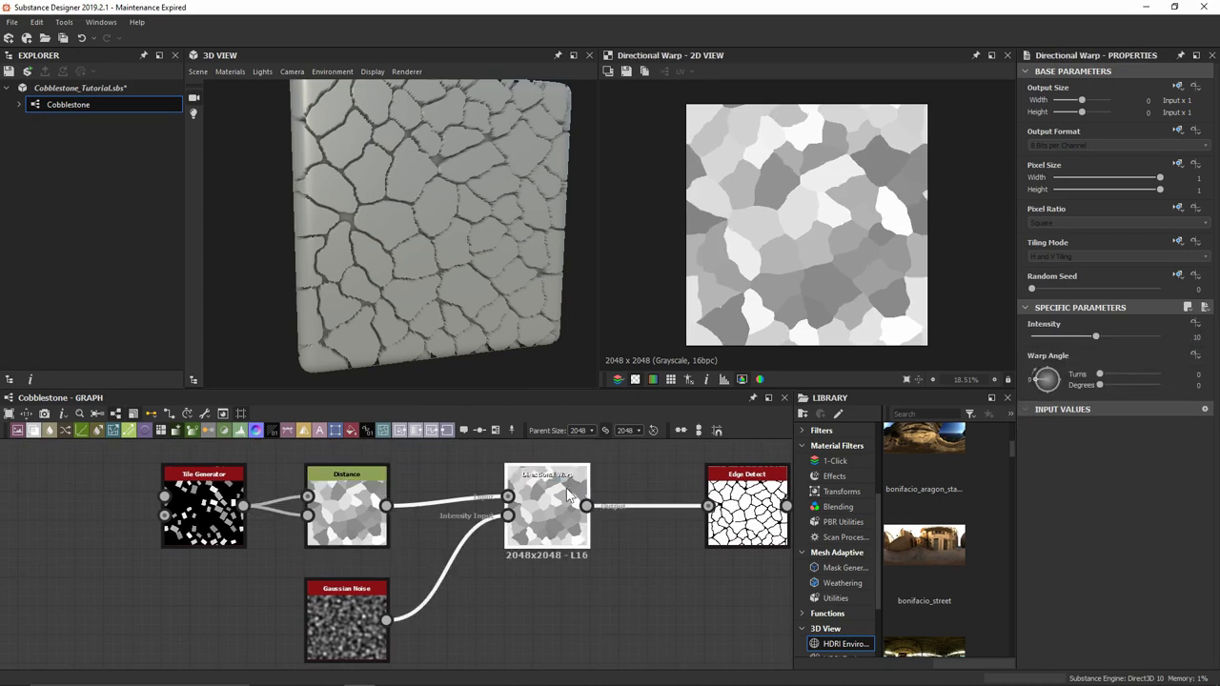
{"action": "scroll", "coordinate": [734, 250], "scroll_direction": "up", "scroll_amount": 5}
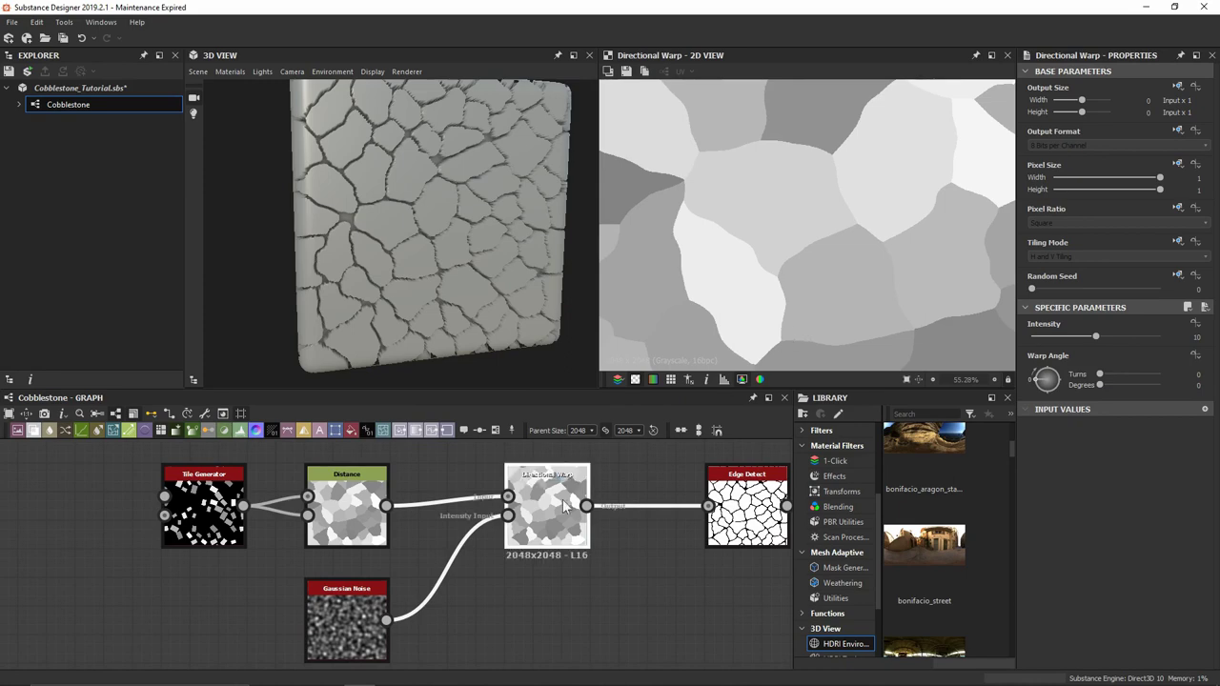
{"action": "left_click", "coordinate": [332, 612]}
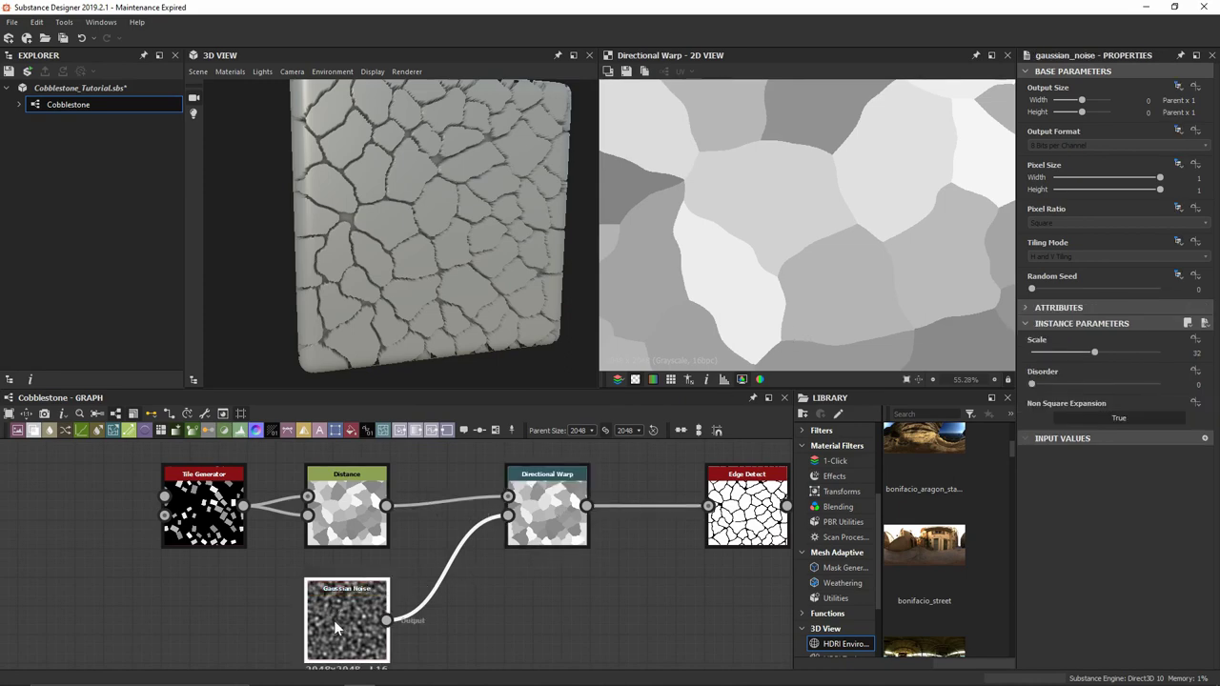
{"action": "left_click", "coordinate": [1098, 353]}
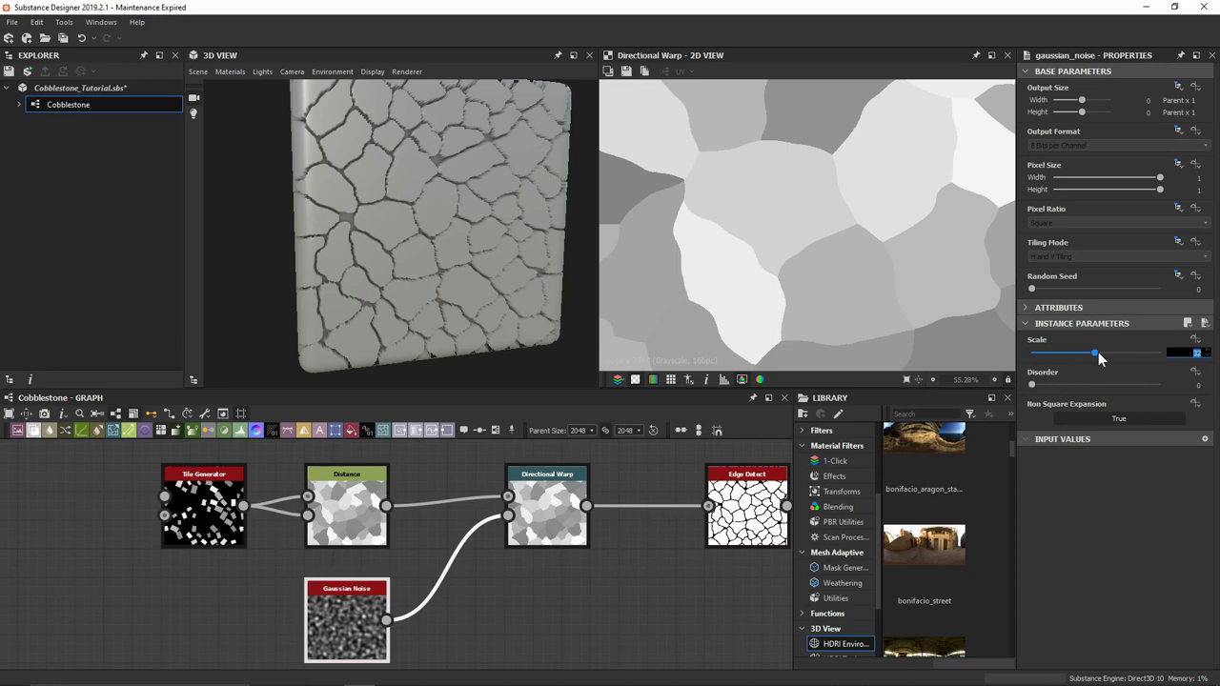
{"action": "type", "text": "13"}
{"action": "key", "text": "Return"}
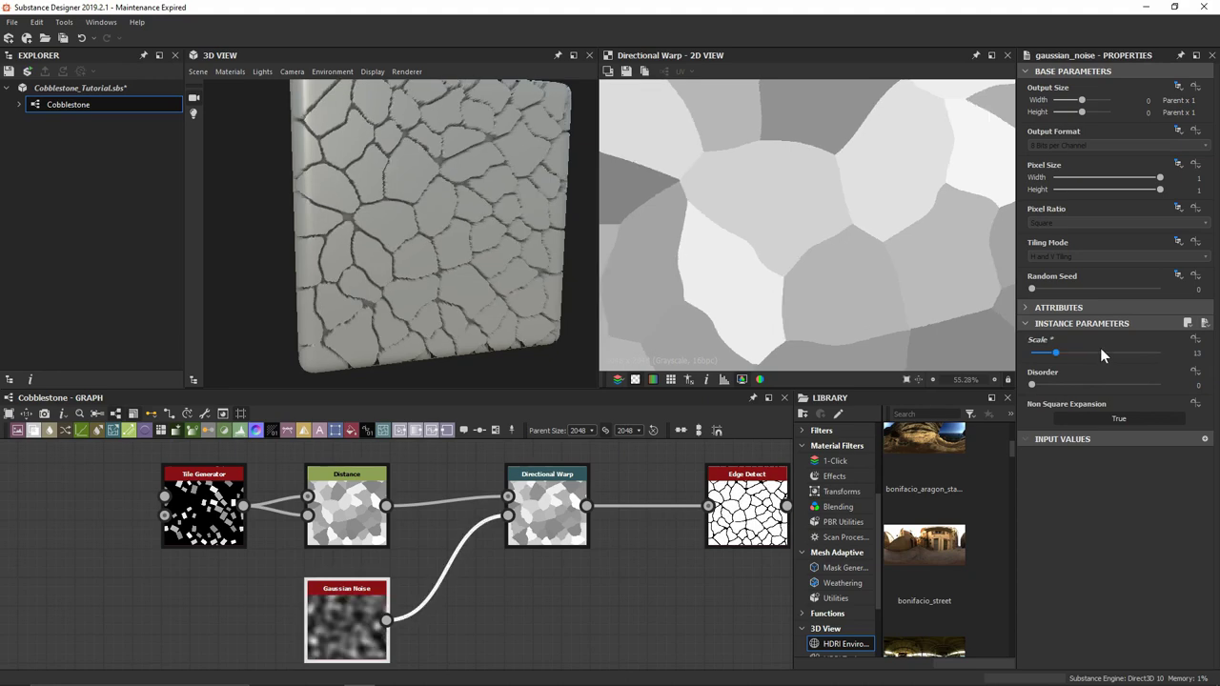
{"action": "left_click_drag", "start_coordinate": [1049, 385], "coordinate": [1108, 381]}
{"action": "scroll", "coordinate": [970, 216], "scroll_direction": "down", "scroll_amount": 3}
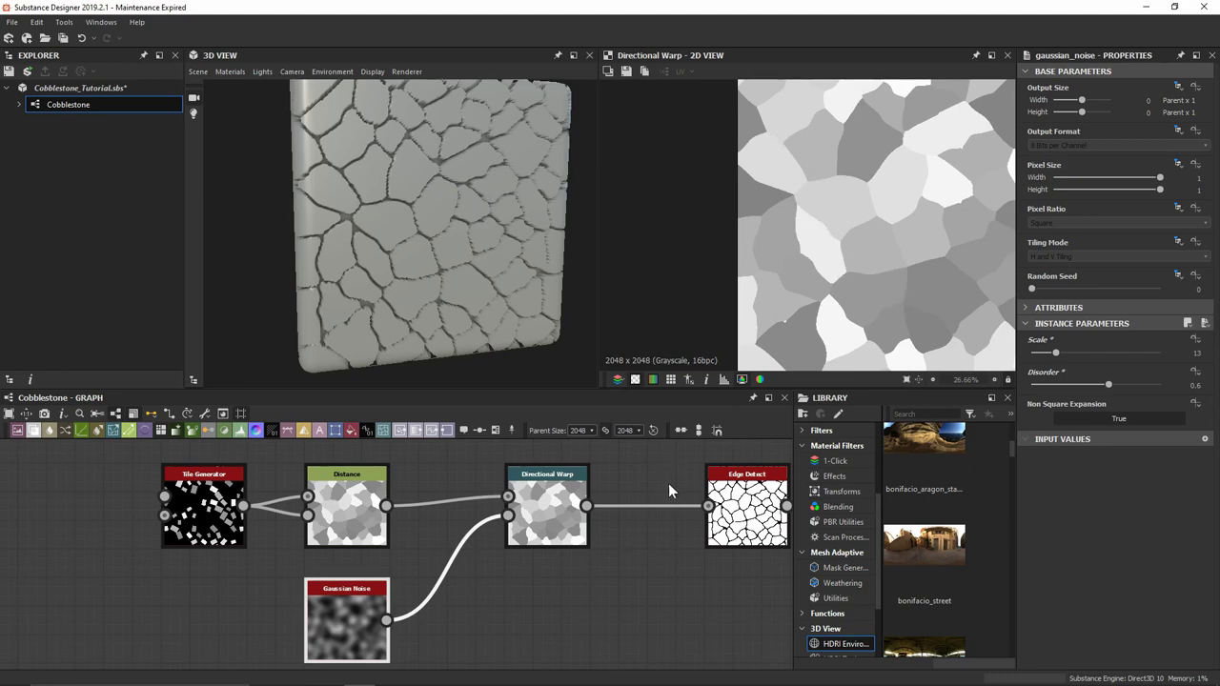
Step: Try an Edge Width of 5.8 and an Edge Roundness of 7.96 on the Edge Detect node
{"action": "middle_click_drag", "start_coordinate": [668, 483], "coordinate": [564, 481]}
{"action": "double_click", "coordinate": [644, 515]}
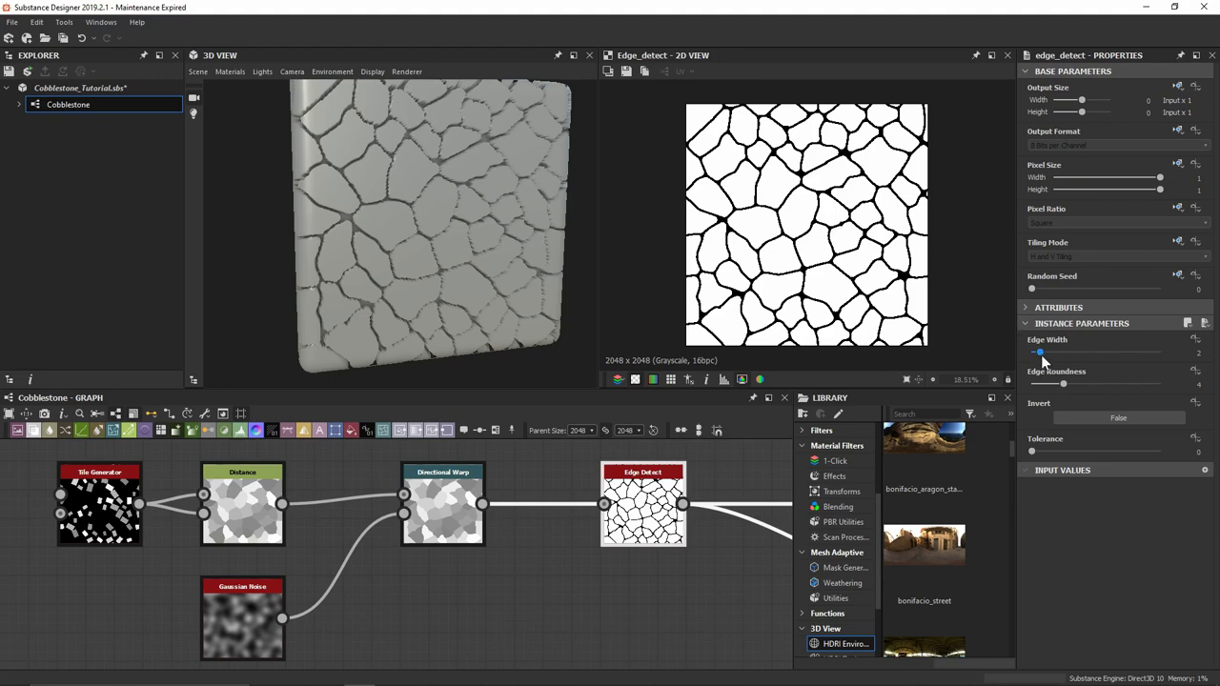
{"action": "left_click_drag", "start_coordinate": [1041, 353], "coordinate": [1095, 380]}
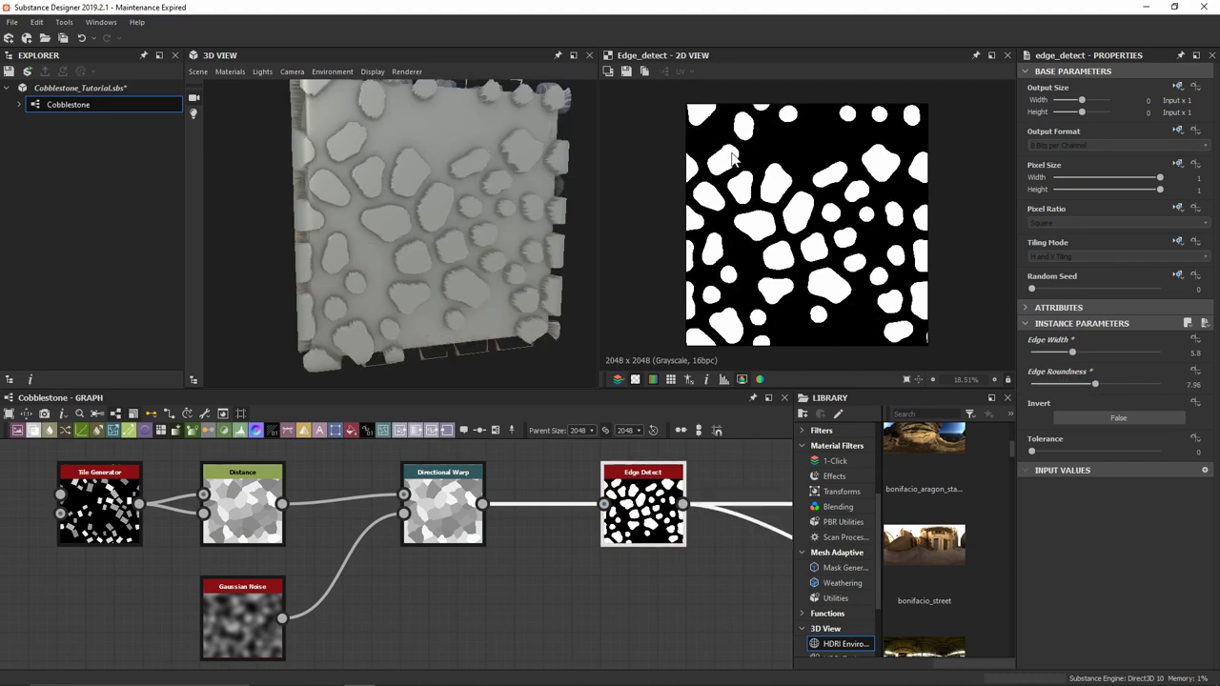
{"action": "left_click_drag", "start_coordinate": [511, 298], "coordinate": [459, 253]}
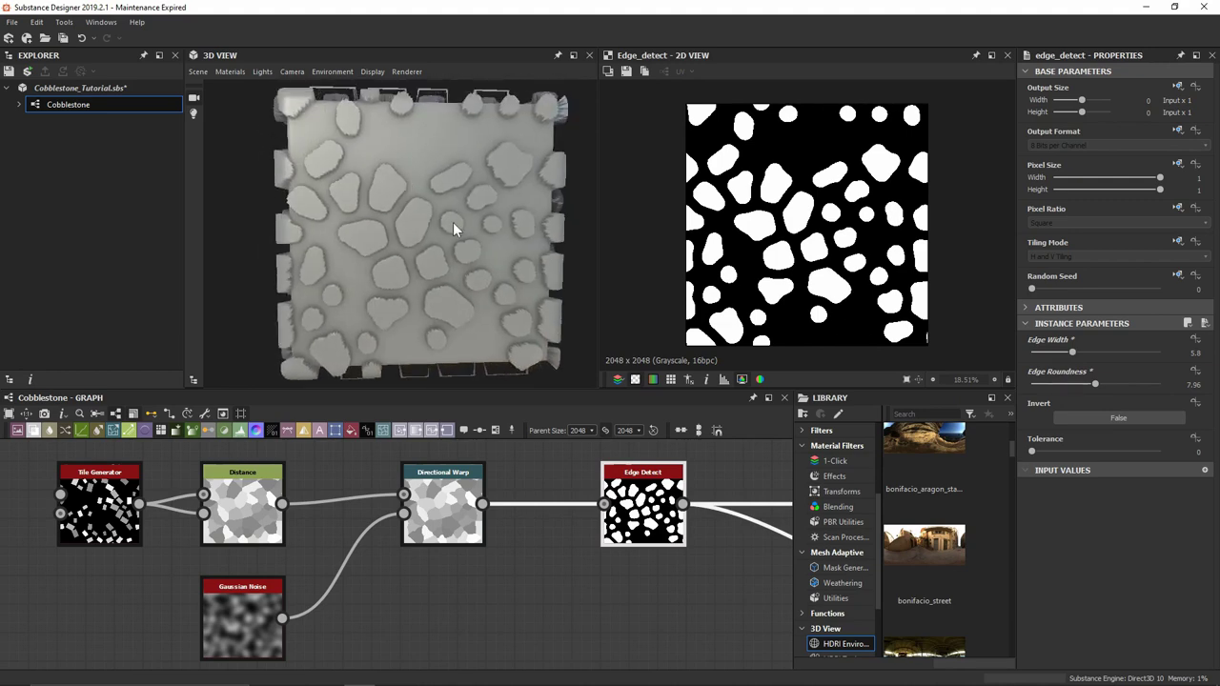
Step: Set the Edge Detect node's Edge Roundness to 2.44 and its Edge Width to 2.25
{"action": "left_click_drag", "start_coordinate": [1081, 381], "coordinate": [1050, 381]}
{"action": "left_click", "coordinate": [1070, 352]}
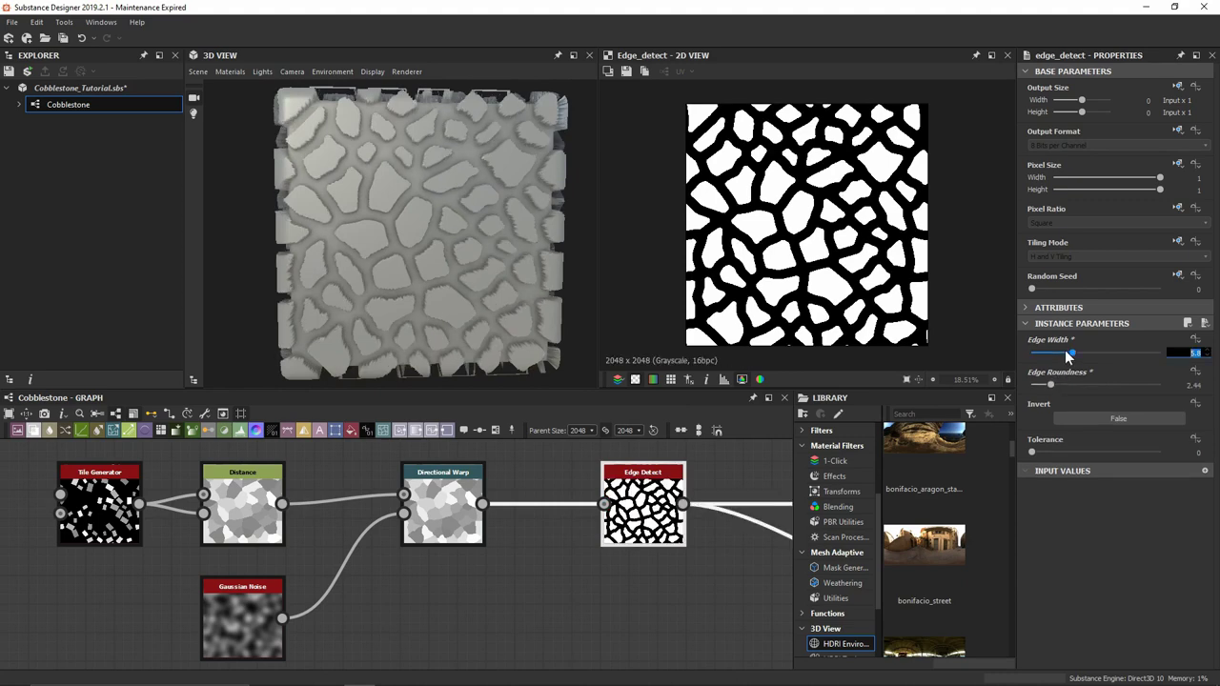
{"action": "type", "text": "2.25"}
{"action": "key", "text": "Return"}
Step: Inspect the stone outlines up close and set the Edge Detect node's Edge Roundness to 6
{"action": "scroll", "coordinate": [806, 196], "scroll_direction": "up", "scroll_amount": 1}
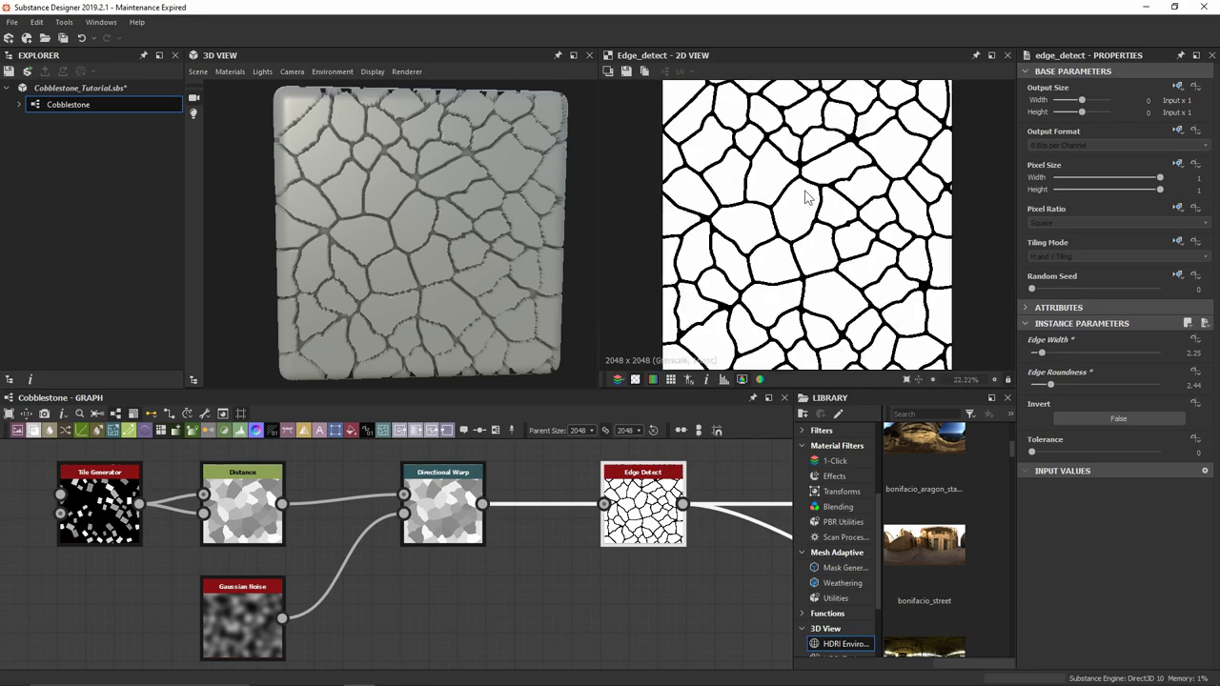
{"action": "scroll", "coordinate": [805, 196], "scroll_direction": "up", "scroll_amount": 3}
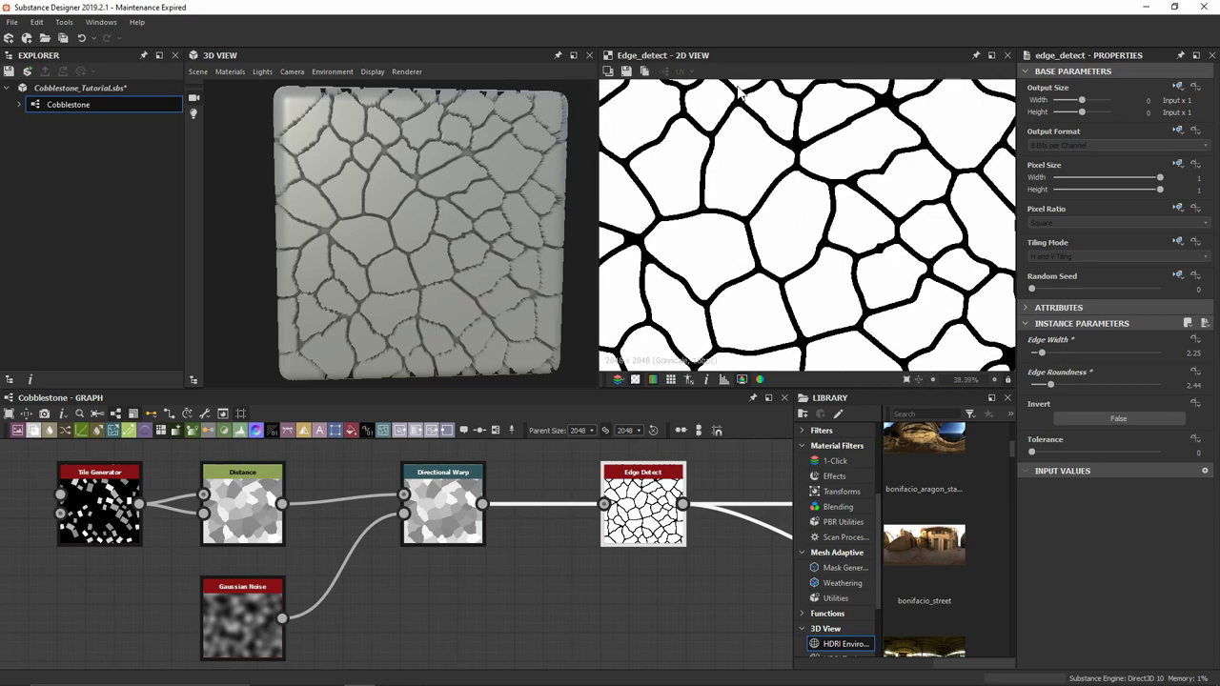
{"action": "scroll", "coordinate": [833, 197], "scroll_direction": "down", "scroll_amount": 3}
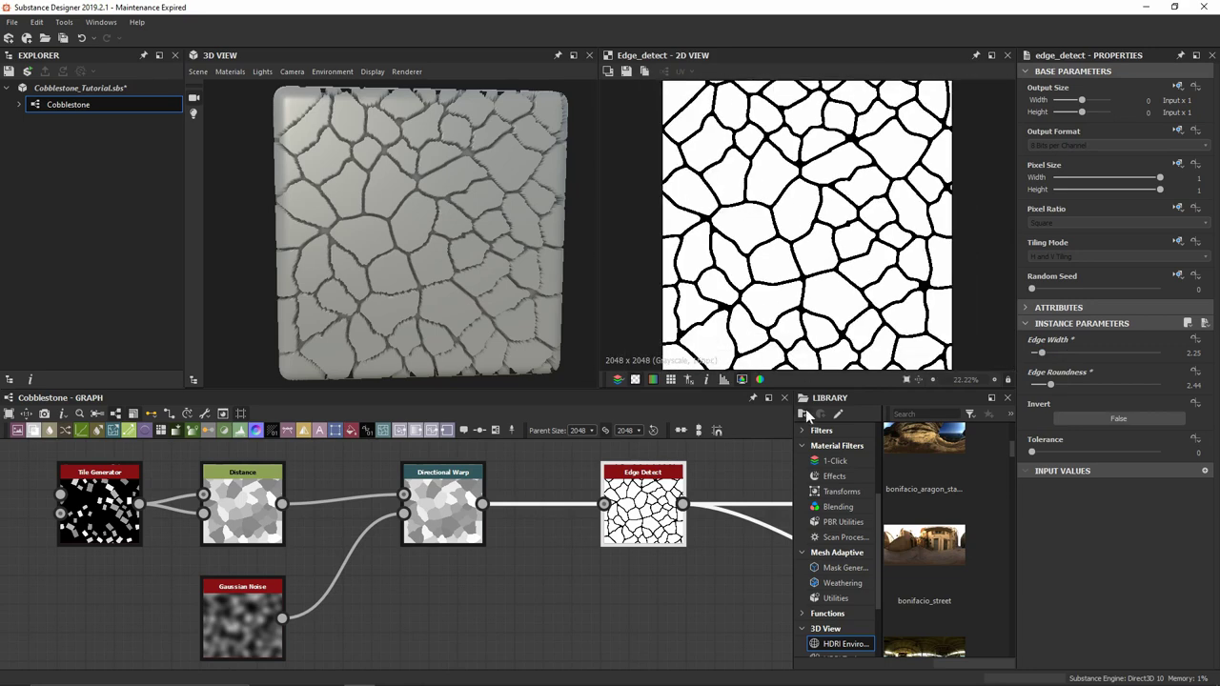
{"action": "double_click", "coordinate": [1049, 383]}
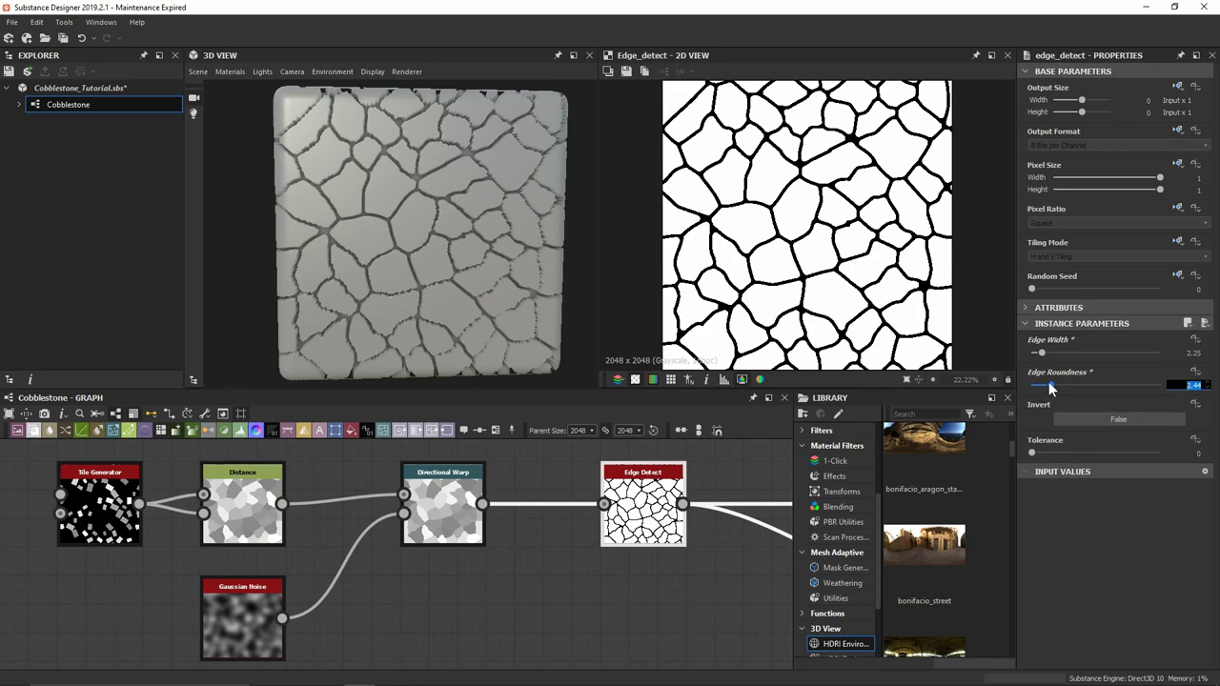
{"action": "type", "text": "6"}
{"action": "key", "text": "Return"}
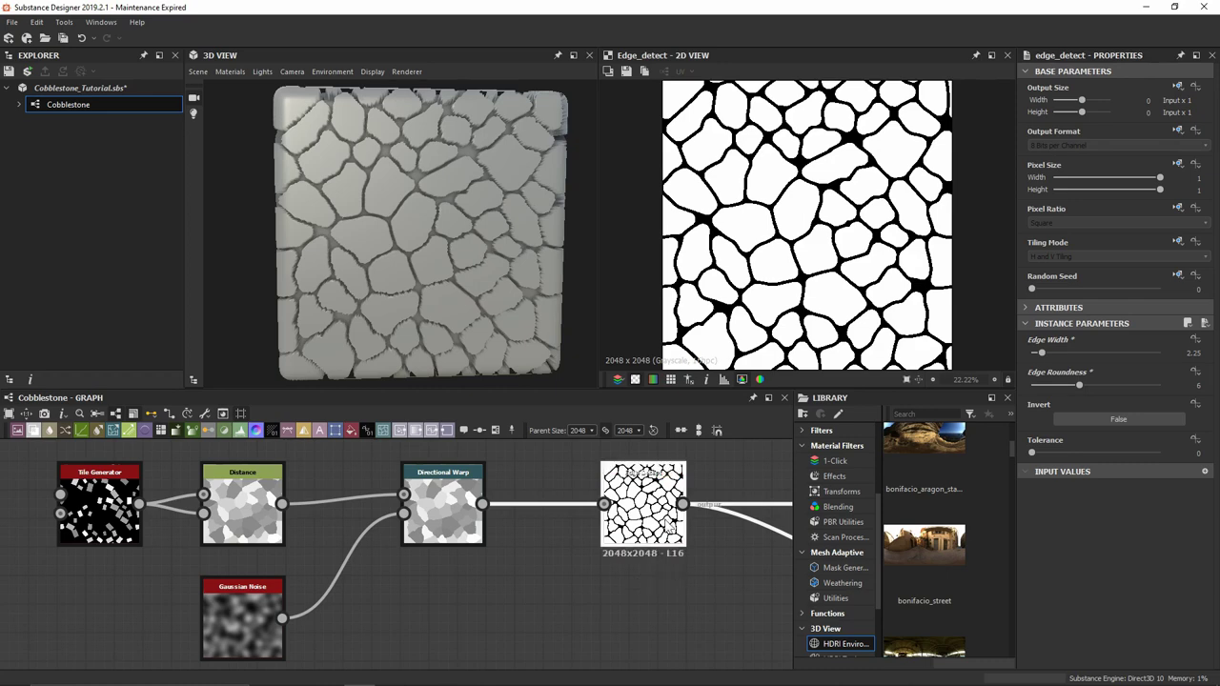
Step: Add a Bevel node after Edge Detect, route its height output to the existing output connections, and preview it
{"action": "left_click_drag", "start_coordinate": [627, 519], "coordinate": [598, 518]}
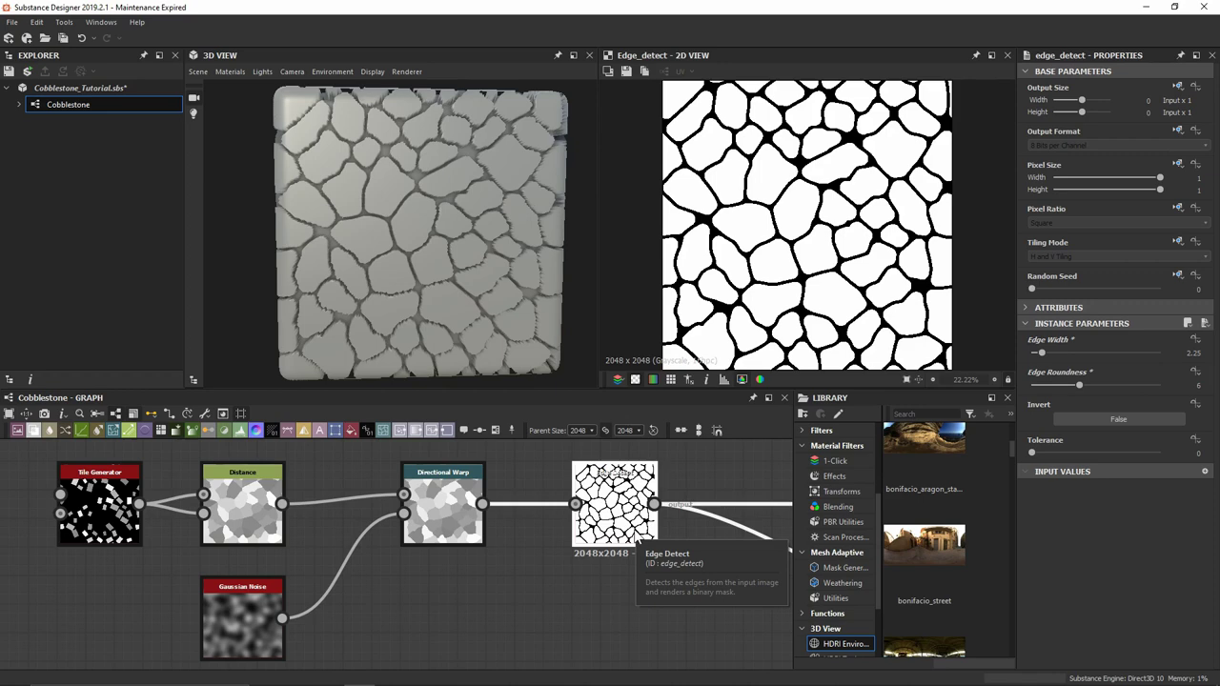
{"action": "middle_click_drag", "start_coordinate": [636, 541], "coordinate": [467, 556]}
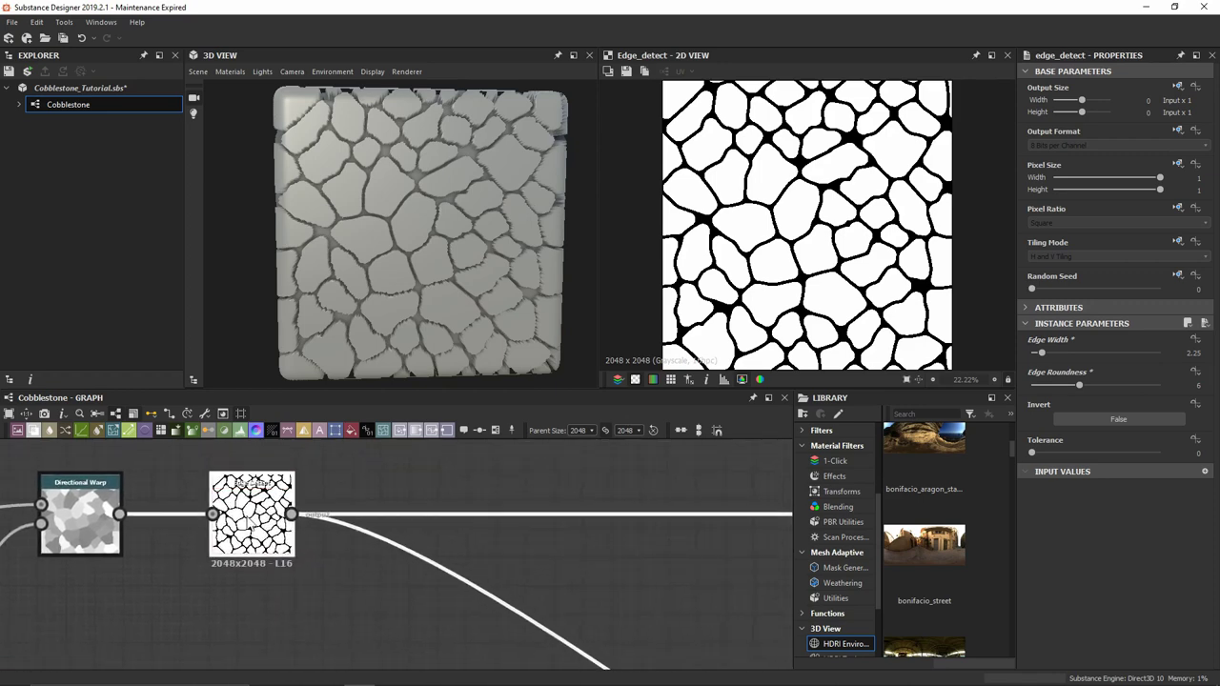
{"action": "key", "text": "space"}
{"action": "type", "text": "bev"}
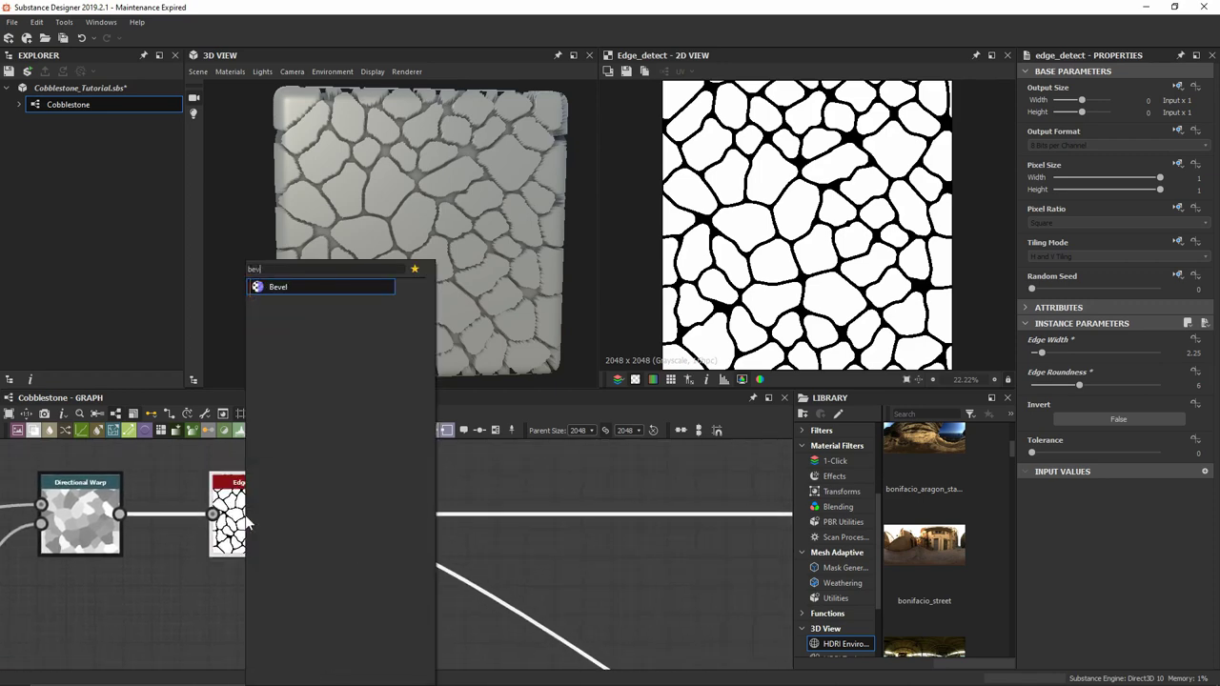
{"action": "key", "text": "Return"}
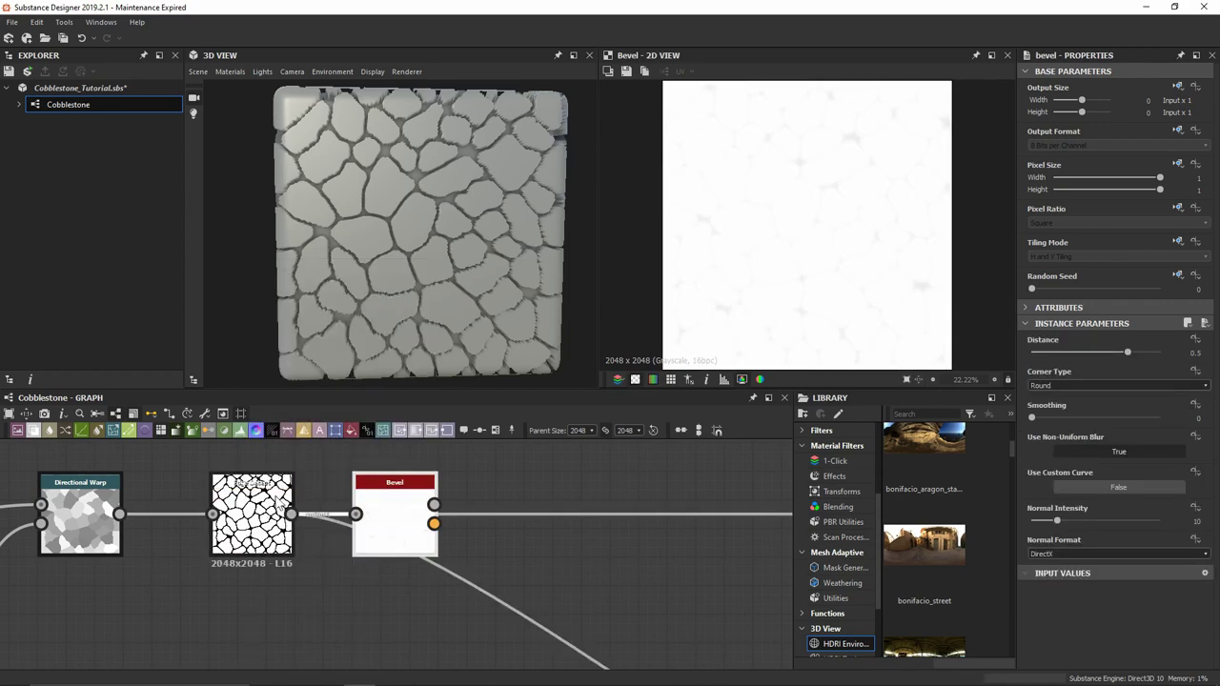
{"action": "left_click_drag", "start_coordinate": [291, 514], "coordinate": [436, 506], "text": "shift"}
{"action": "double_click", "coordinate": [396, 510]}
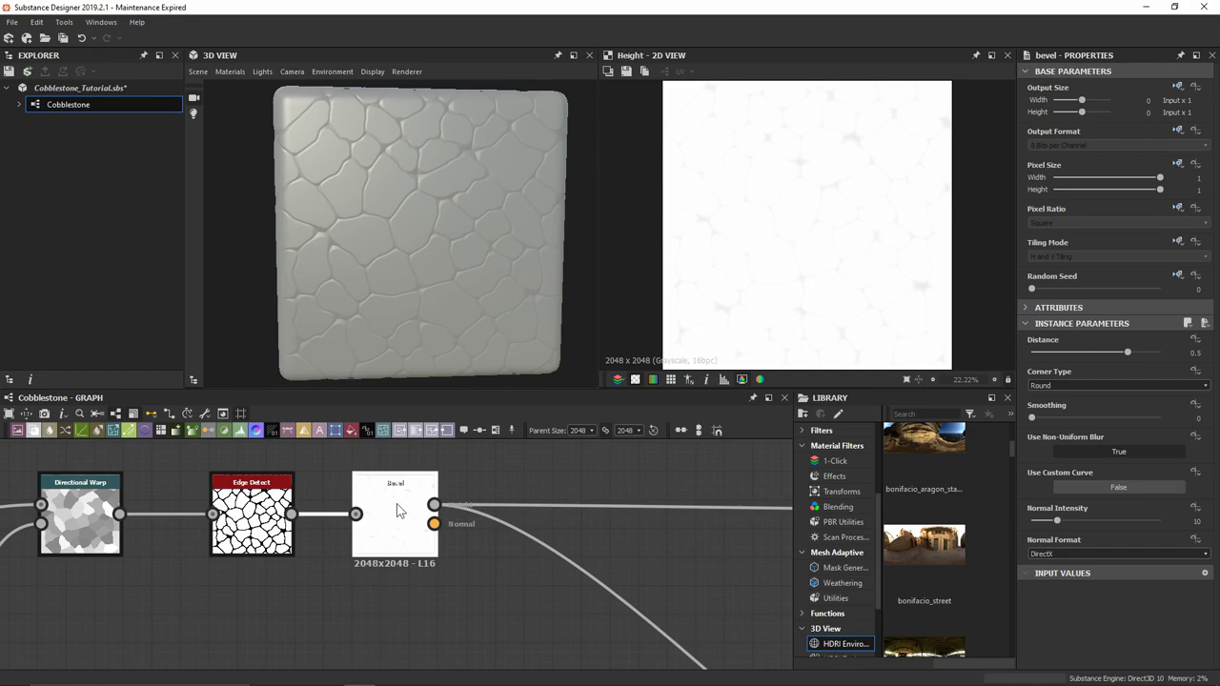
Step: Try Distance values of -0.05, 0.15, 0.01 and -0.03 on the Bevel node
{"action": "left_click_drag", "start_coordinate": [412, 305], "coordinate": [329, 190]}
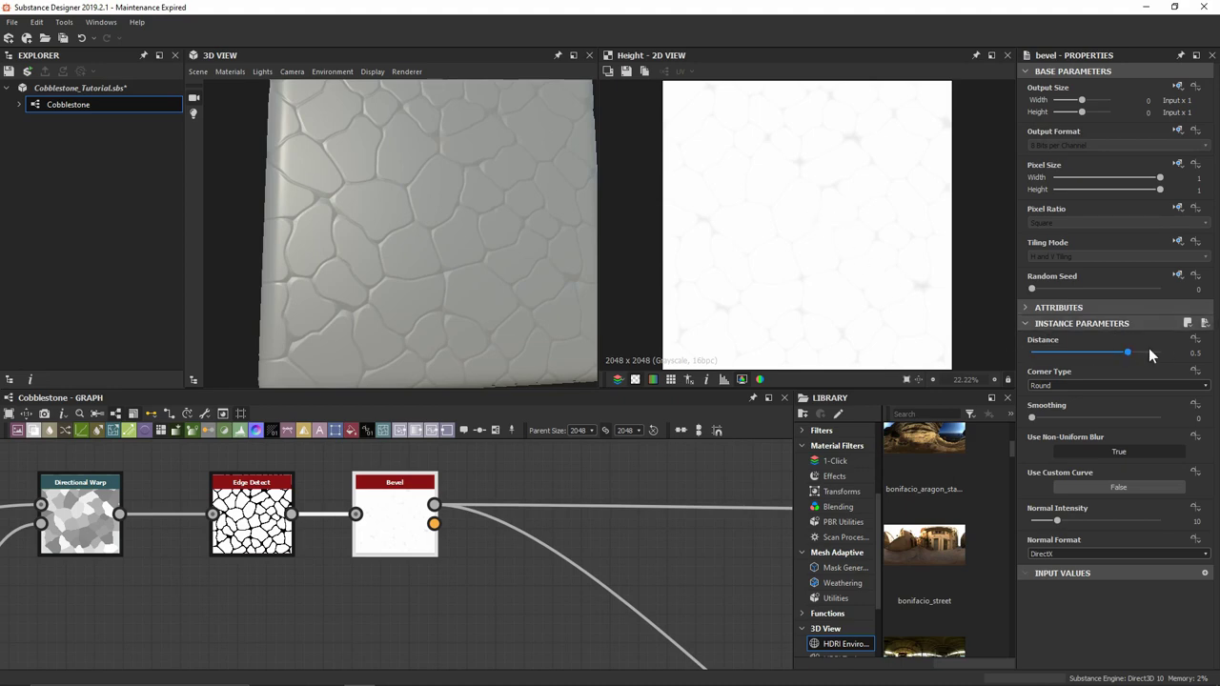
{"action": "left_click_drag", "start_coordinate": [1125, 350], "coordinate": [1092, 346]}
{"action": "scroll", "coordinate": [778, 257], "scroll_direction": "up", "scroll_amount": 3}
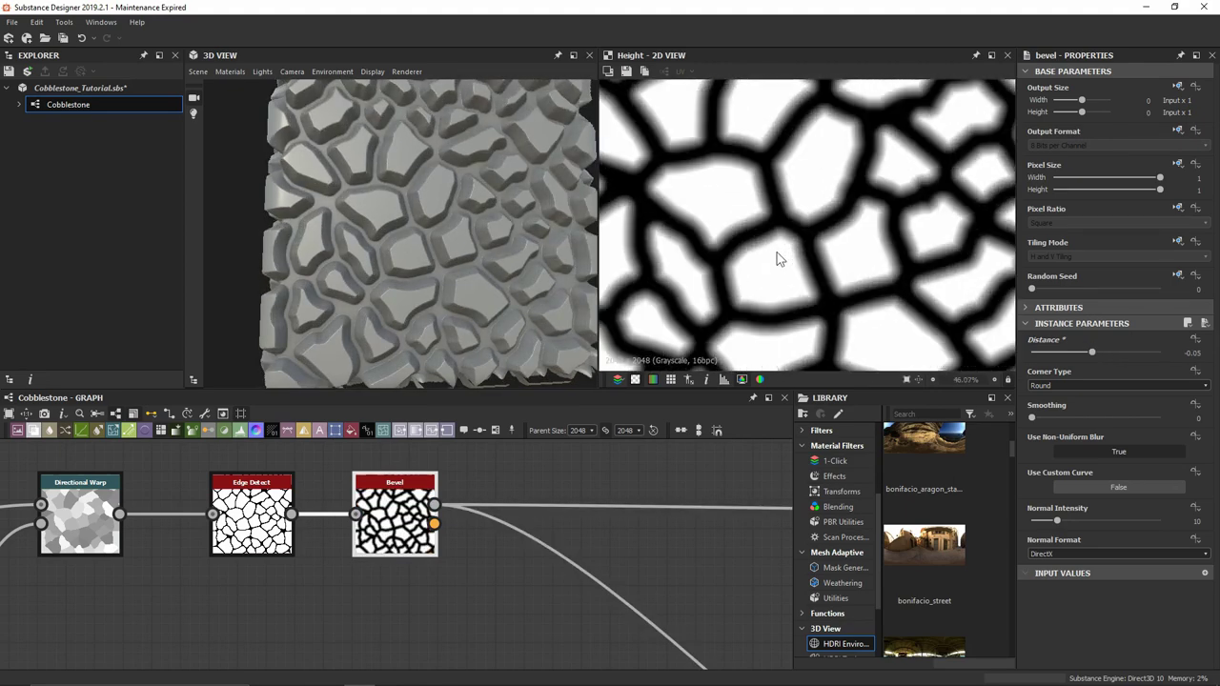
{"action": "middle_click_drag", "start_coordinate": [810, 189], "coordinate": [794, 214]}
{"action": "scroll", "coordinate": [781, 248], "scroll_direction": "up", "scroll_amount": 3}
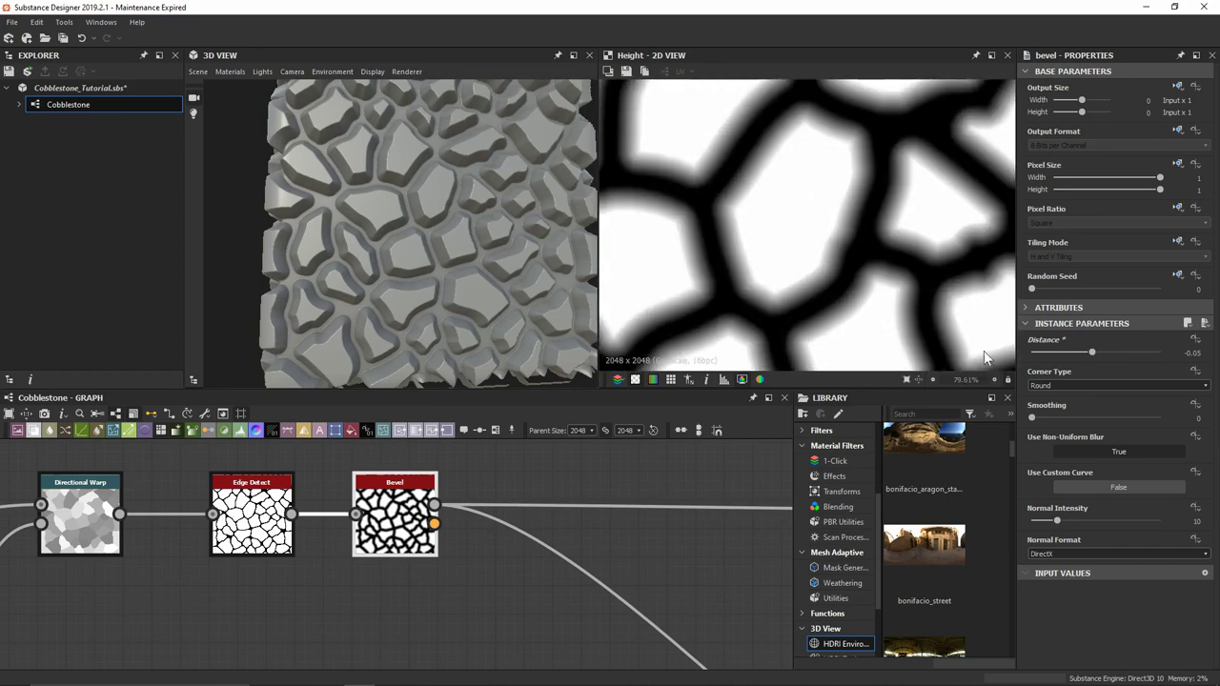
{"action": "left_click", "coordinate": [1103, 352]}
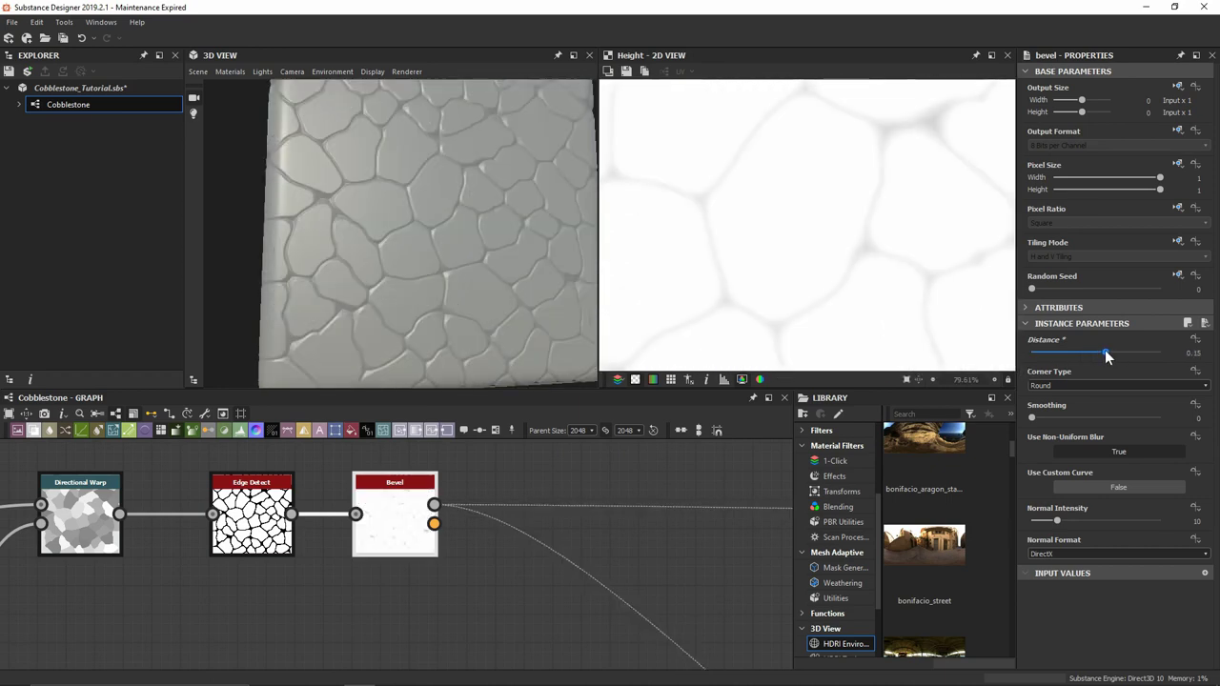
{"action": "left_click_drag", "start_coordinate": [1101, 349], "coordinate": [1096, 346]}
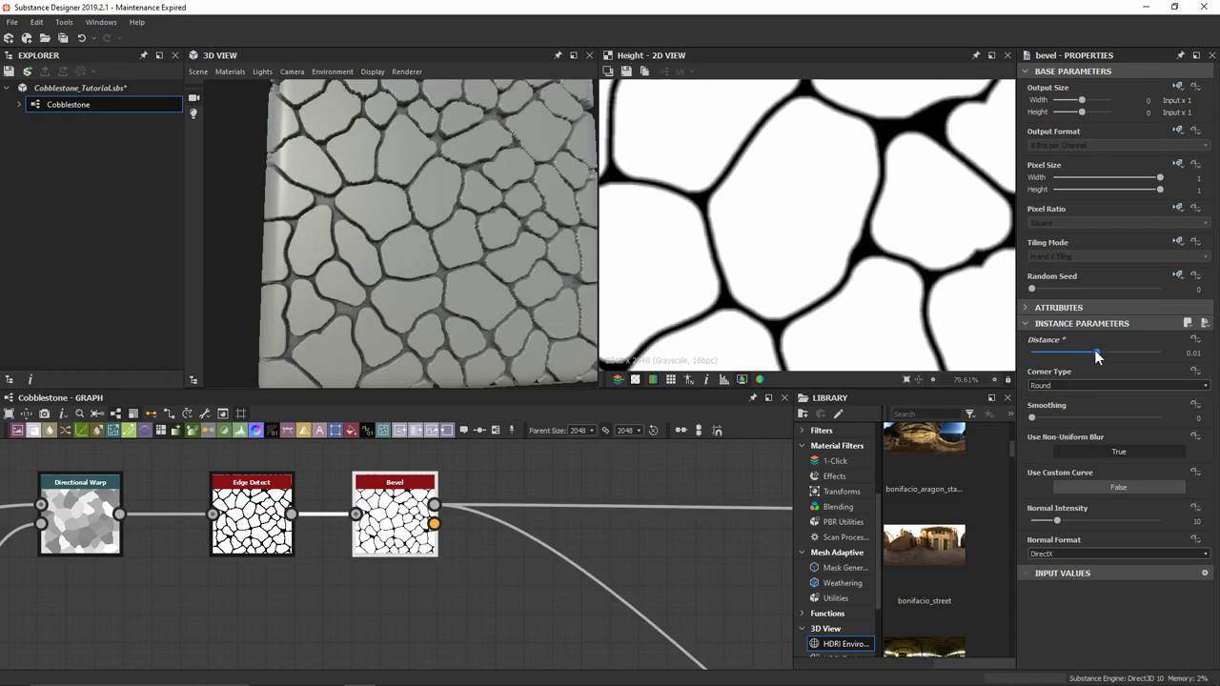
{"action": "left_click_drag", "start_coordinate": [1096, 353], "coordinate": [1092, 349]}
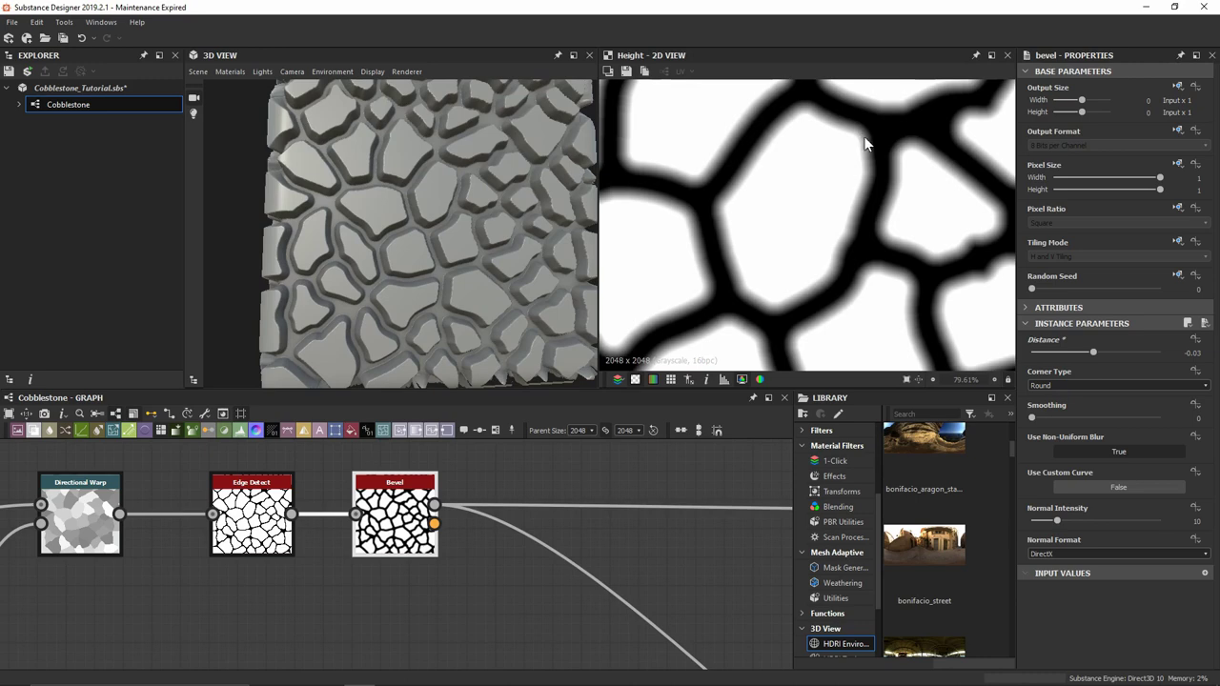
Step: Set the Bevel node's Distance to -0.01 and its Smoothing to 8
{"action": "double_click", "coordinate": [1093, 353]}
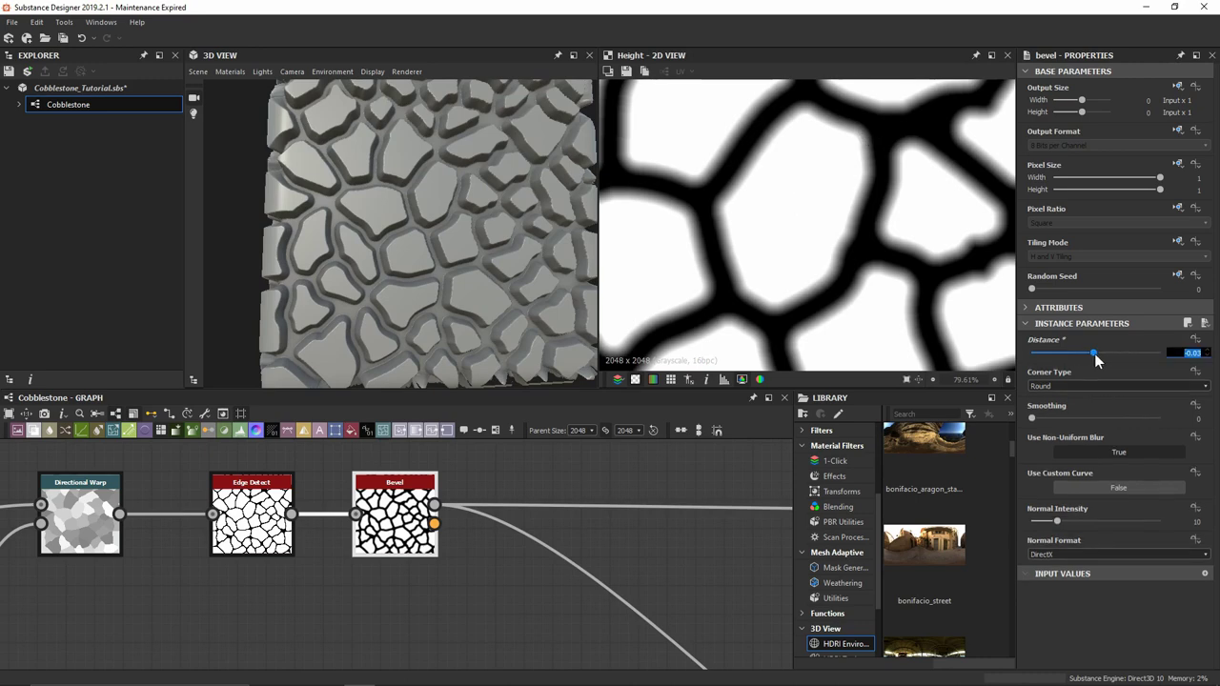
{"action": "type", "text": "-0.01"}
{"action": "key", "text": "Return"}
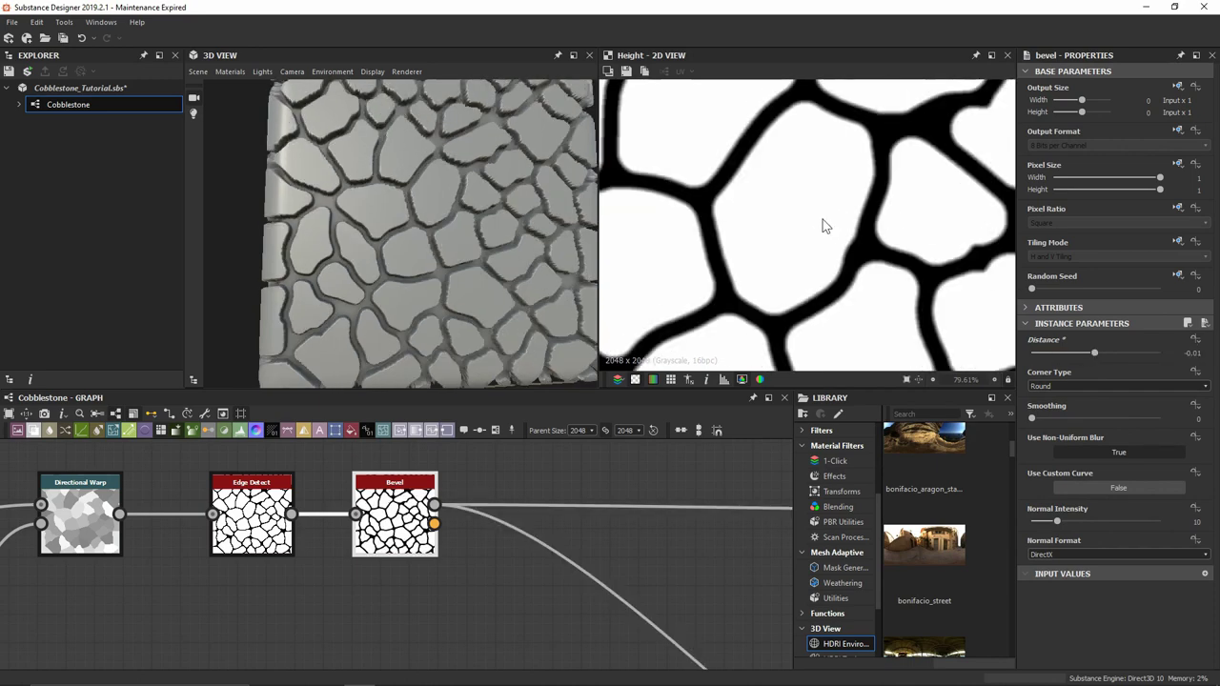
{"action": "left_click", "coordinate": [1037, 418]}
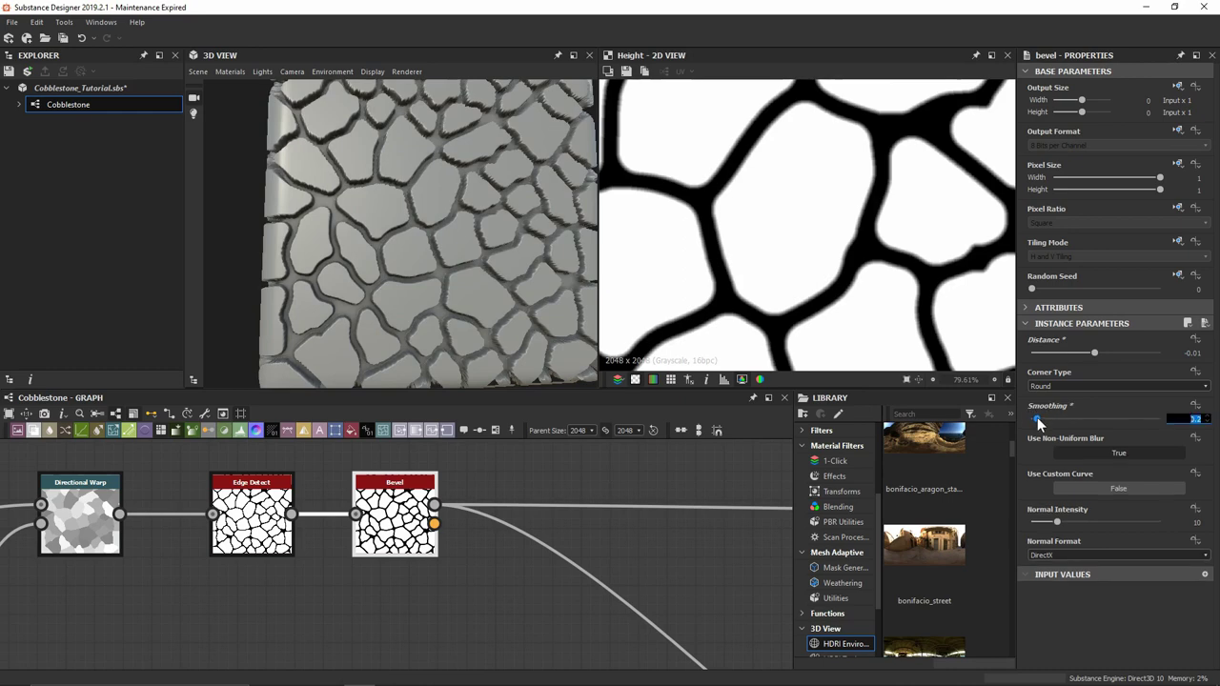
{"action": "type", "text": "8"}
{"action": "key", "text": "Return"}
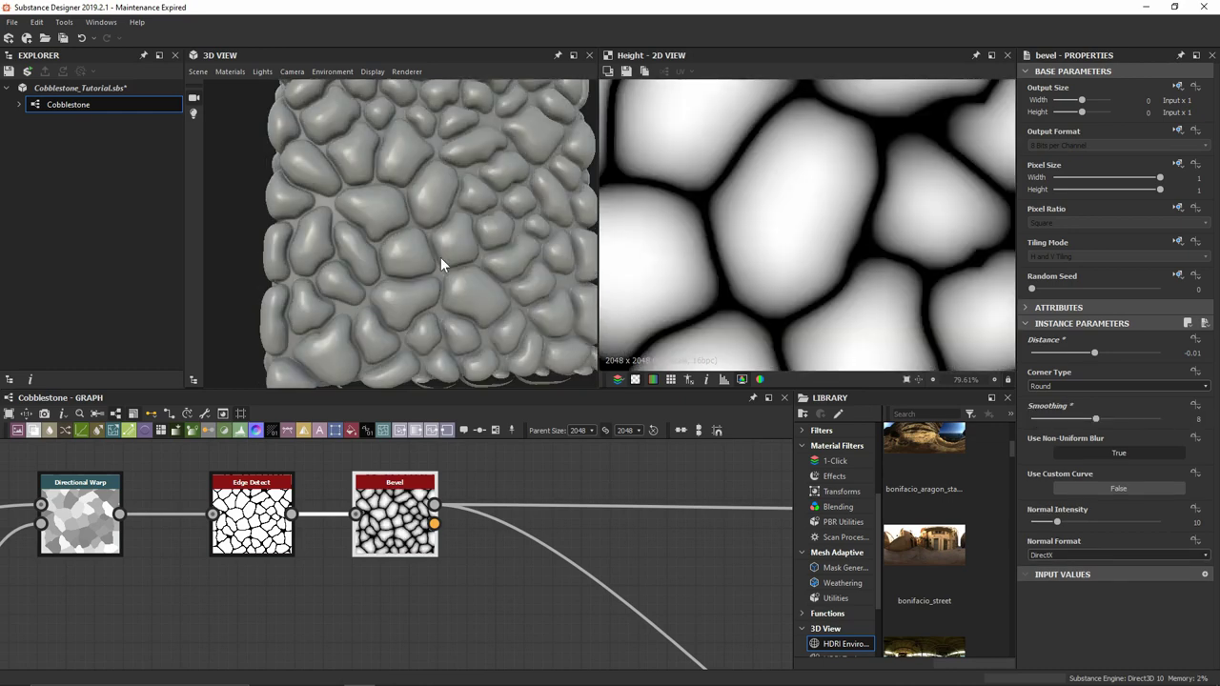
Step: Undo and redo the Bevel's Smoothing change to compare the stone shapes on the cube
{"action": "mouse_move", "coordinate": [419, 186]}
{"action": "left_mouse_down"}
{"action": "mouse_move", "coordinate": [430, 181]}
{"action": "mouse_move", "coordinate": [428, 243]}
{"action": "mouse_move", "coordinate": [544, 283]}
{"action": "mouse_move", "coordinate": [423, 188]}
{"action": "left_mouse_up"}
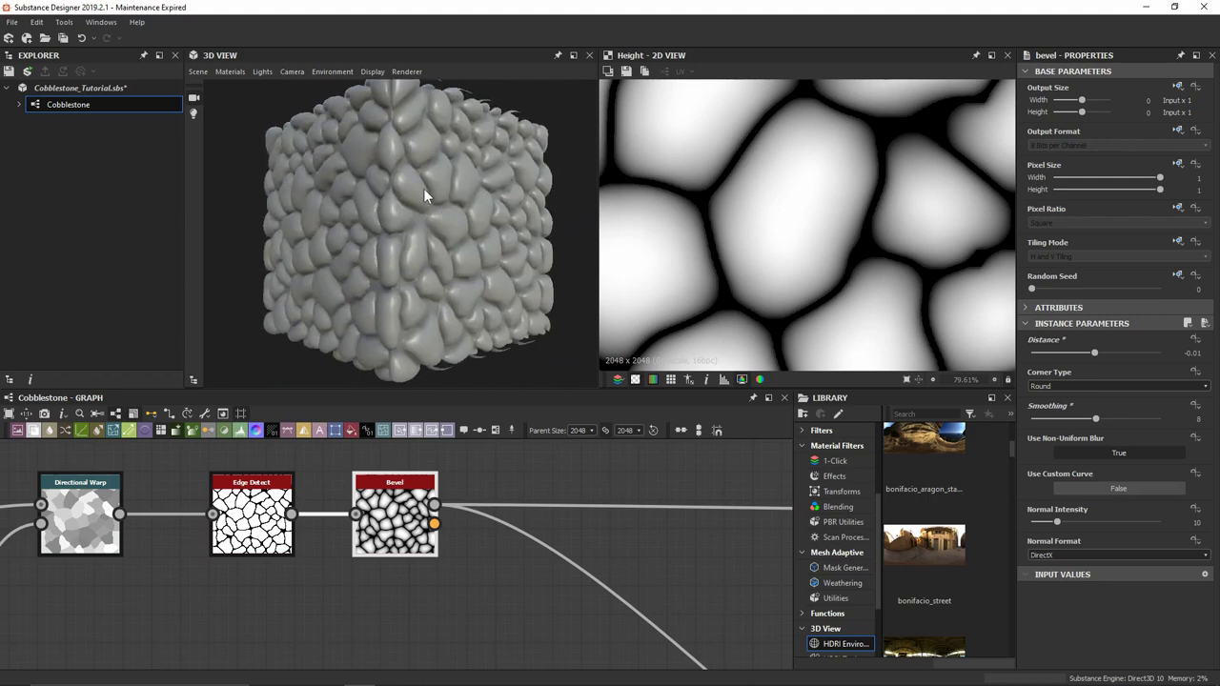
{"action": "key", "text": "ctrl+z"}
{"action": "left_click_drag", "start_coordinate": [524, 234], "coordinate": [466, 159]}
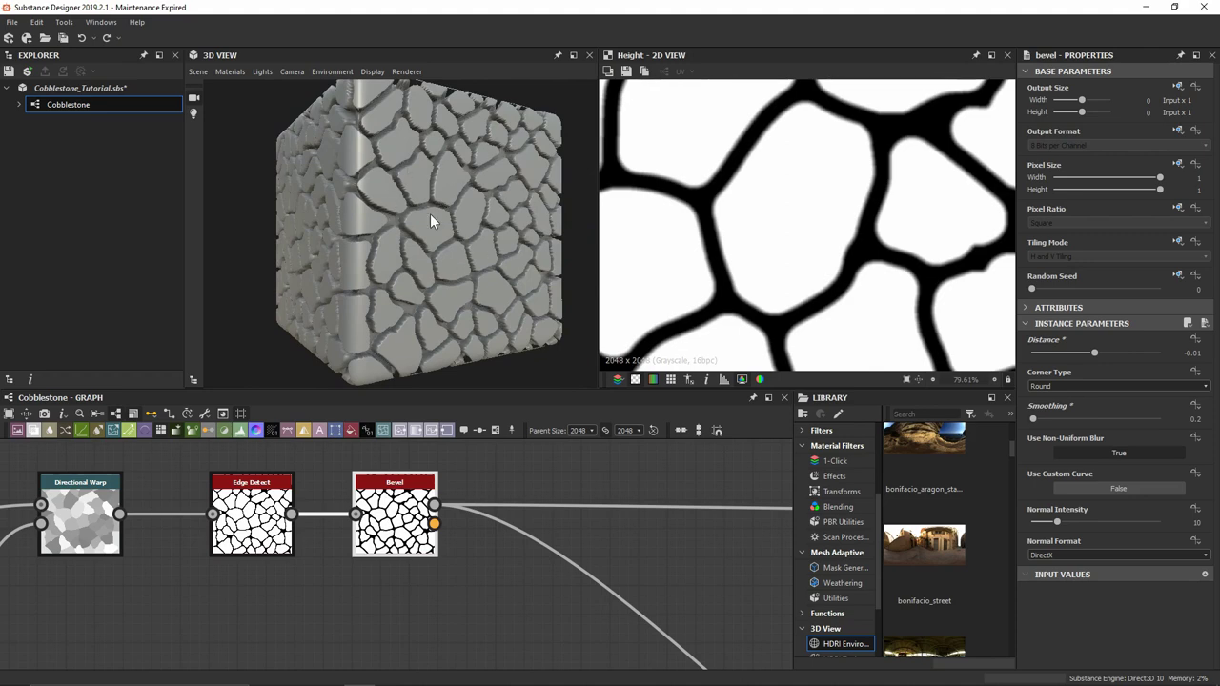
{"action": "key", "text": "ctrl+y"}
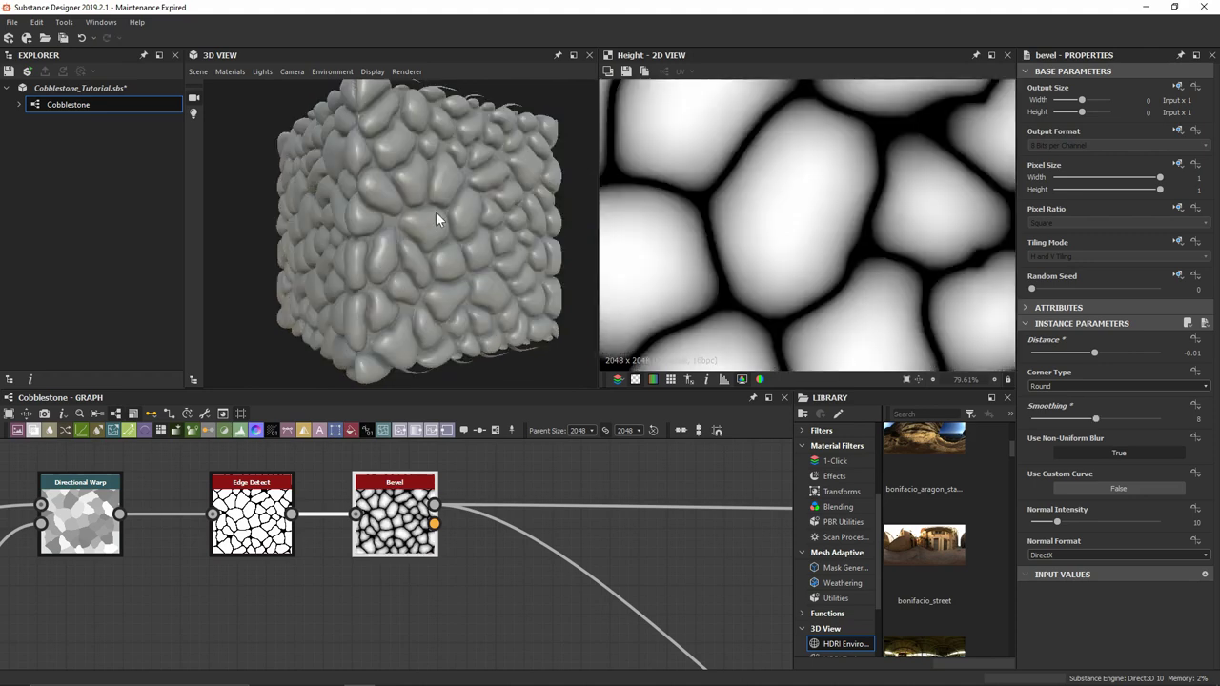
{"action": "left_click_drag", "start_coordinate": [468, 242], "coordinate": [432, 246]}
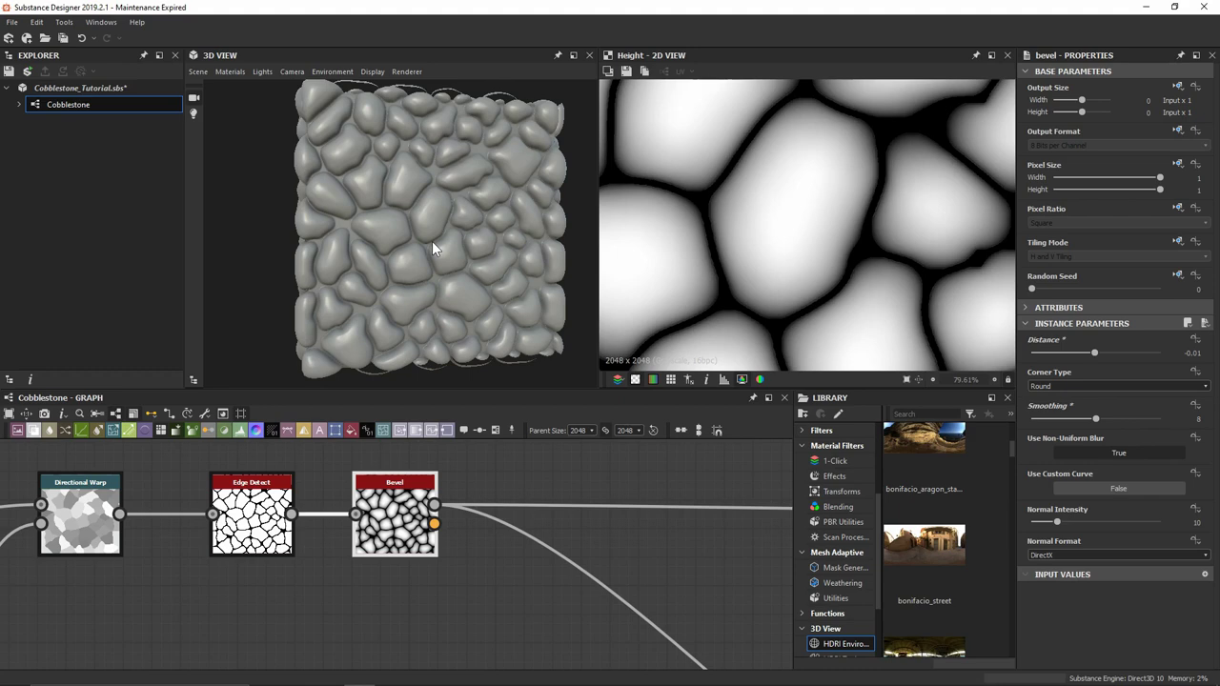
Step: Insert a Curve node between the Bevel node's height output and the output connections
{"action": "middle_click_drag", "start_coordinate": [620, 510], "coordinate": [448, 525]}
{"action": "scroll", "coordinate": [811, 199], "scroll_direction": "down", "scroll_amount": 2}
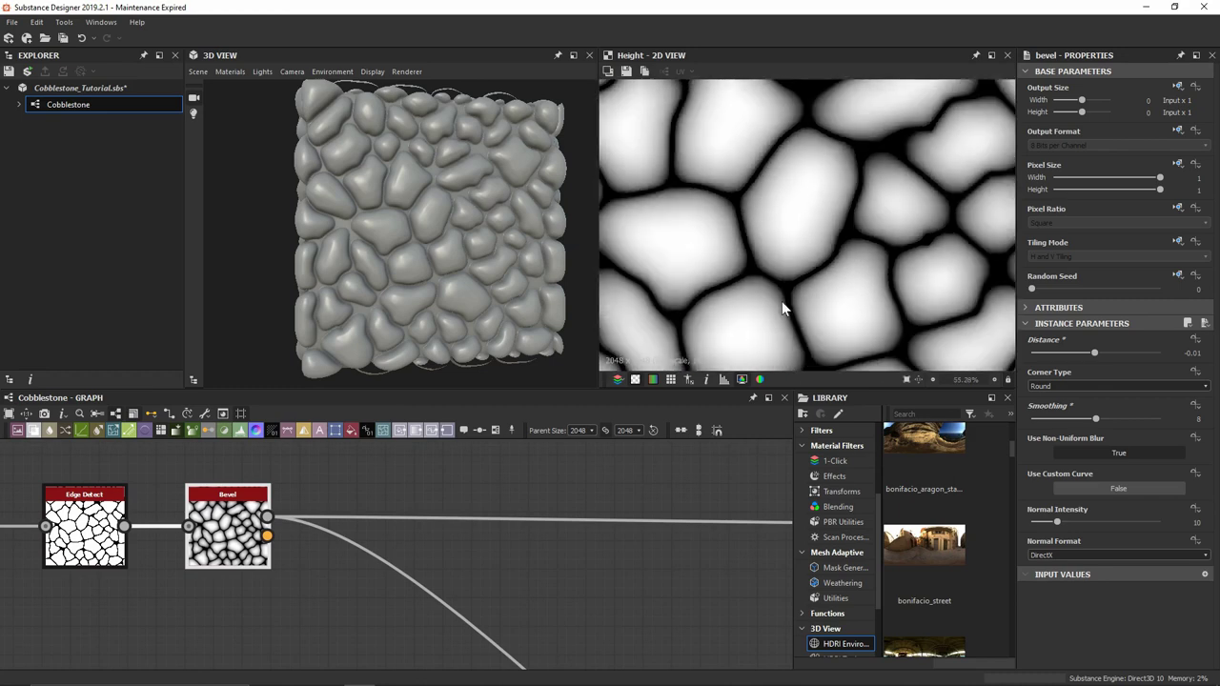
{"action": "key", "text": "space"}
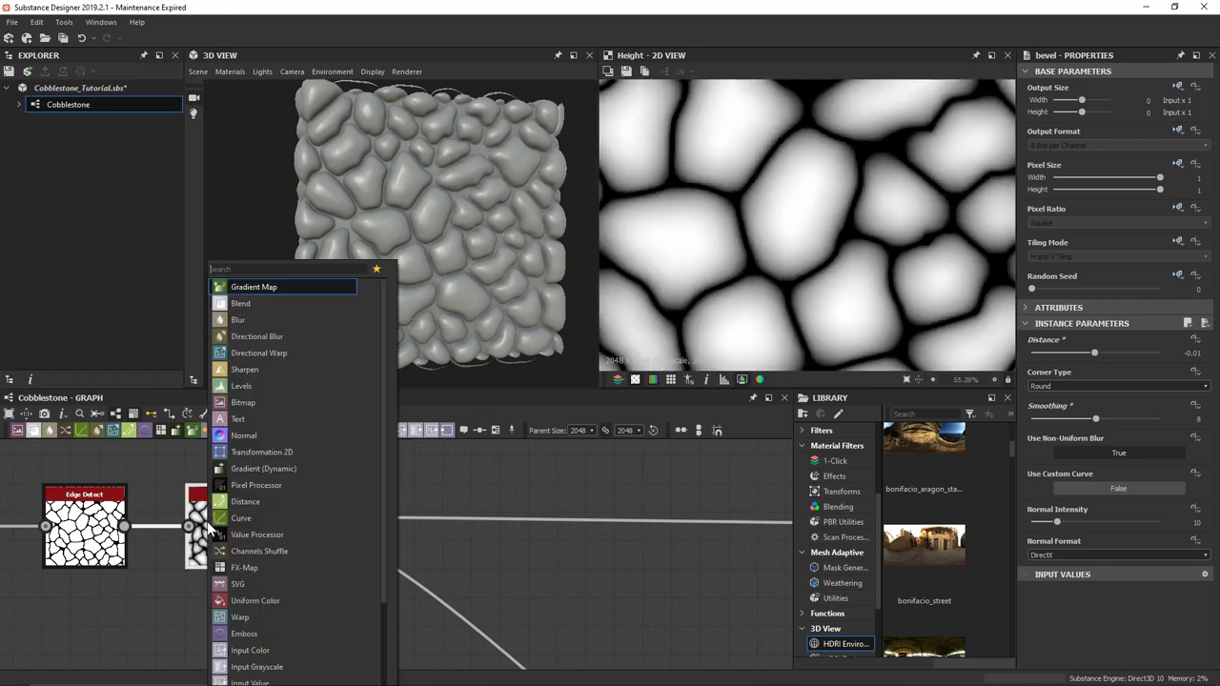
{"action": "type", "text": "curve"}
{"action": "key", "text": "Return"}
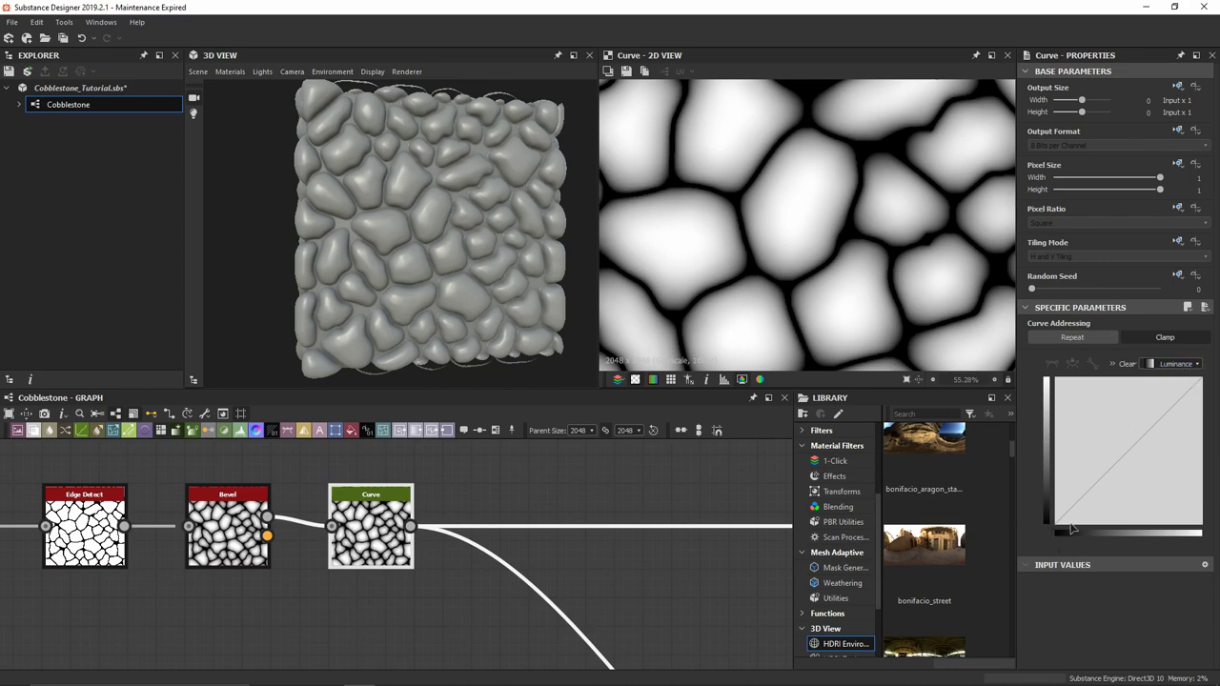
Step: Try bending the Curve downward with a point at 0.58 input and 0.41 output, and inspect the stones up close
{"action": "mouse_move", "coordinate": [1132, 451]}
{"action": "left_mouse_down"}
{"action": "mouse_move", "coordinate": [1110, 435]}
{"action": "mouse_move", "coordinate": [1139, 465]}
{"action": "left_mouse_up"}
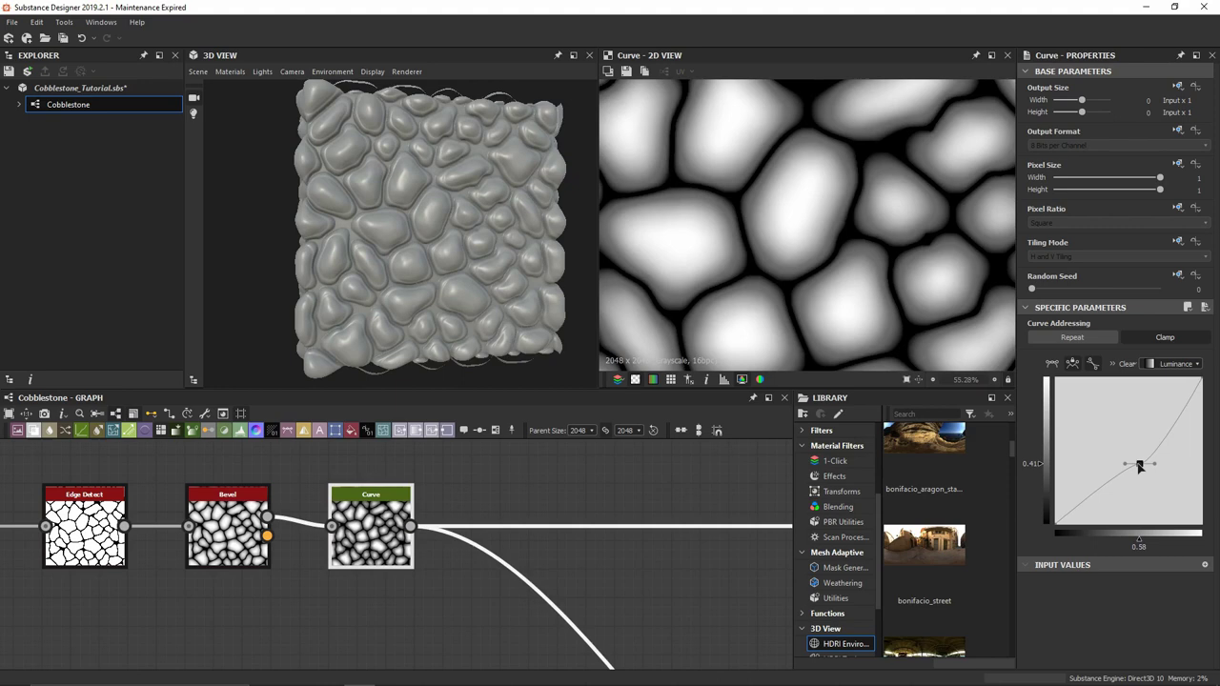
{"action": "left_click_drag", "start_coordinate": [457, 181], "coordinate": [469, 319]}
{"action": "scroll", "coordinate": [463, 134], "scroll_direction": "up", "scroll_amount": 6}
{"action": "left_click_drag", "start_coordinate": [484, 151], "coordinate": [436, 195]}
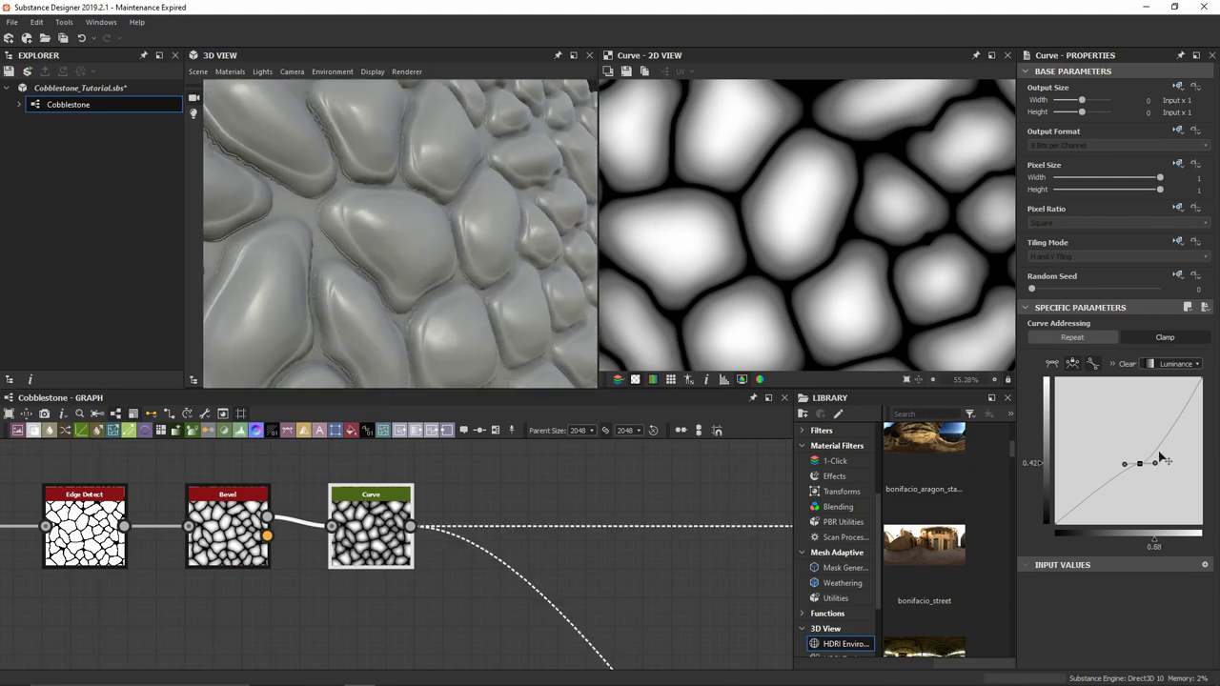
Step: Bow the Curve upward through a point at about 0.30 input and 0.54 output, and adjust the point's tangent for rounder stones
{"action": "mouse_move", "coordinate": [1153, 463]}
{"action": "left_mouse_down"}
{"action": "mouse_move", "coordinate": [1166, 431]}
{"action": "mouse_move", "coordinate": [1141, 468]}
{"action": "mouse_move", "coordinate": [1111, 454]}
{"action": "left_mouse_up"}
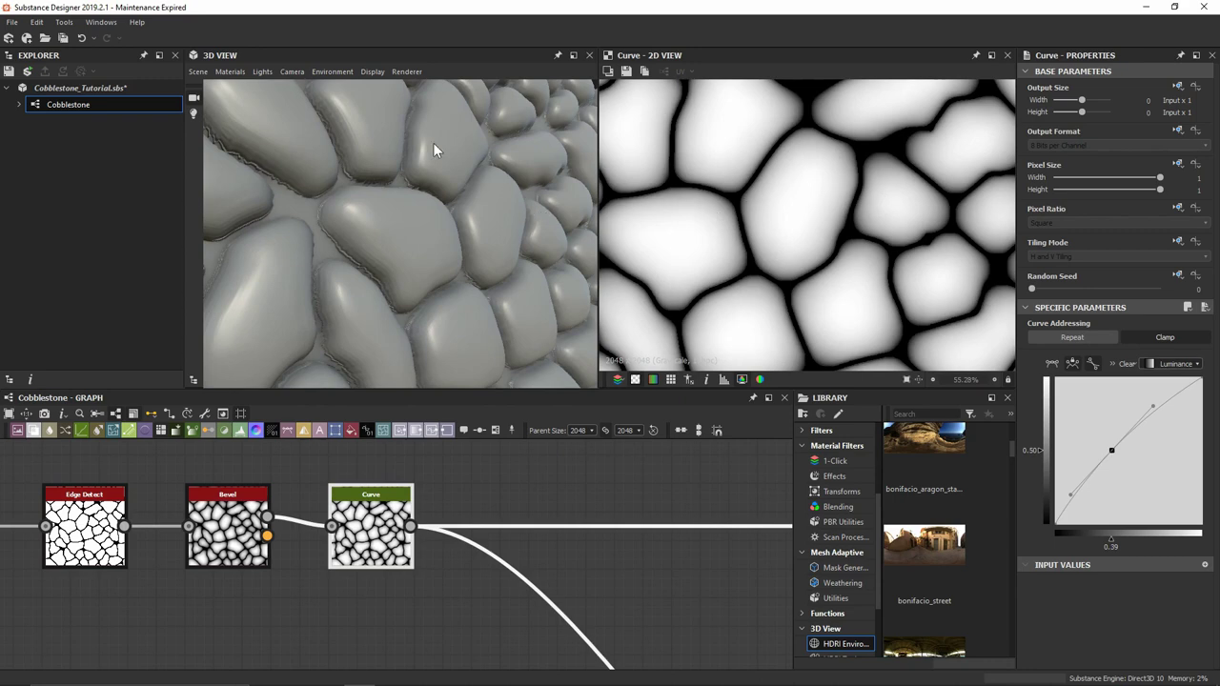
{"action": "left_click_drag", "start_coordinate": [433, 144], "coordinate": [335, 218]}
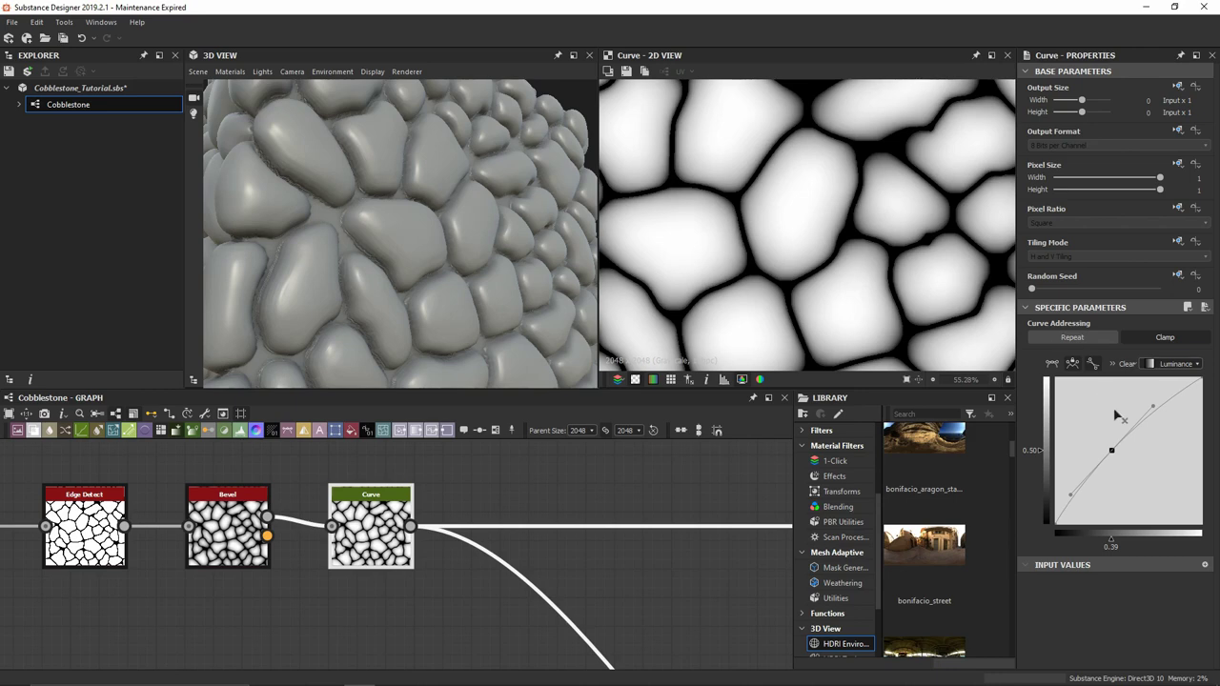
{"action": "left_click_drag", "start_coordinate": [1111, 450], "coordinate": [1100, 445]}
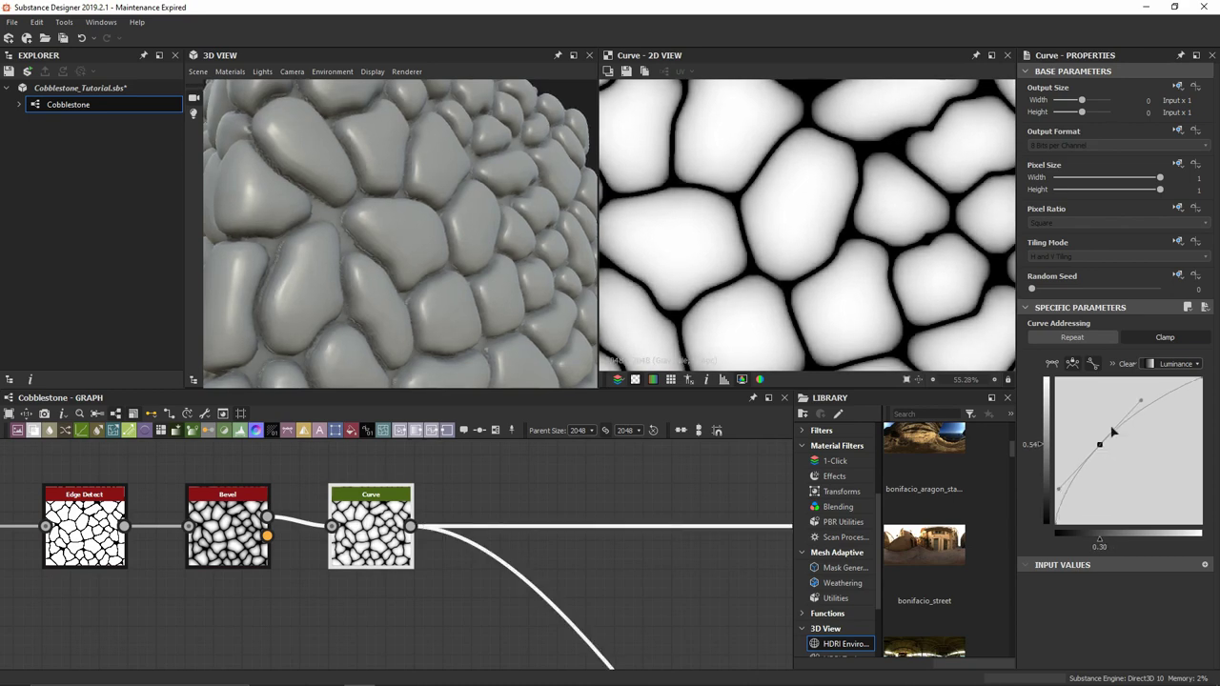
{"action": "left_click_drag", "start_coordinate": [1141, 402], "coordinate": [1095, 448]}
{"action": "left_click", "coordinate": [1101, 445]}
{"action": "left_click_drag", "start_coordinate": [505, 214], "coordinate": [282, 291]}
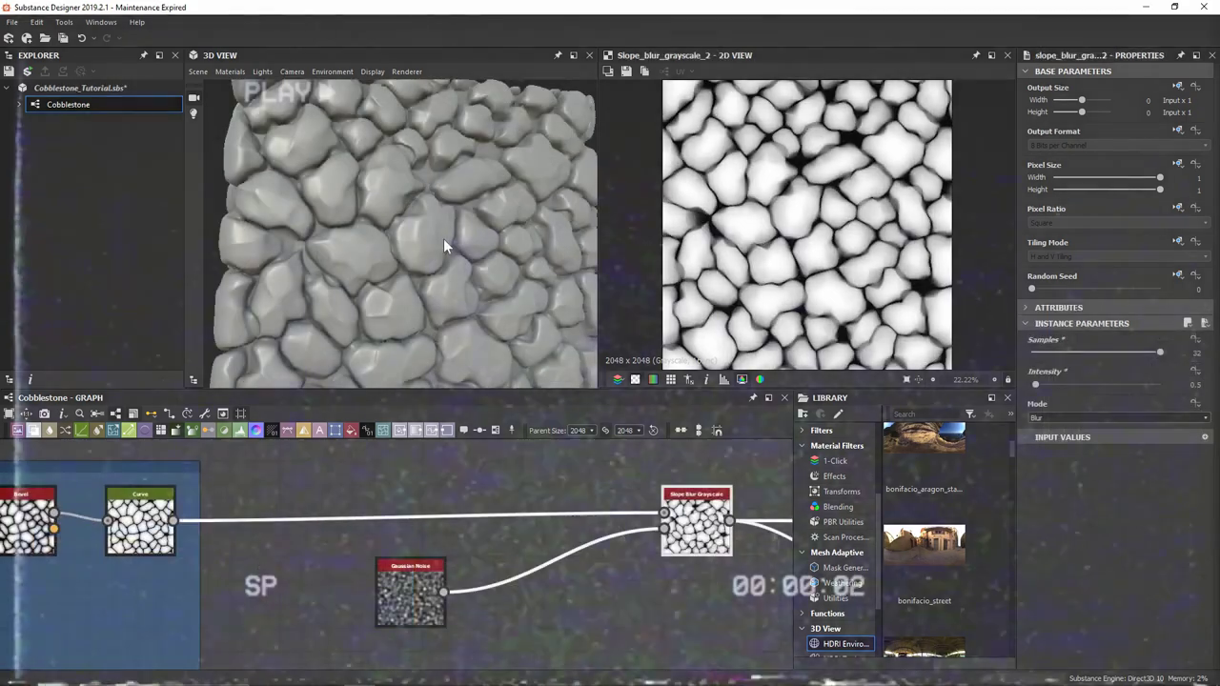
{"action": "left_click", "coordinate": [1084, 417]}
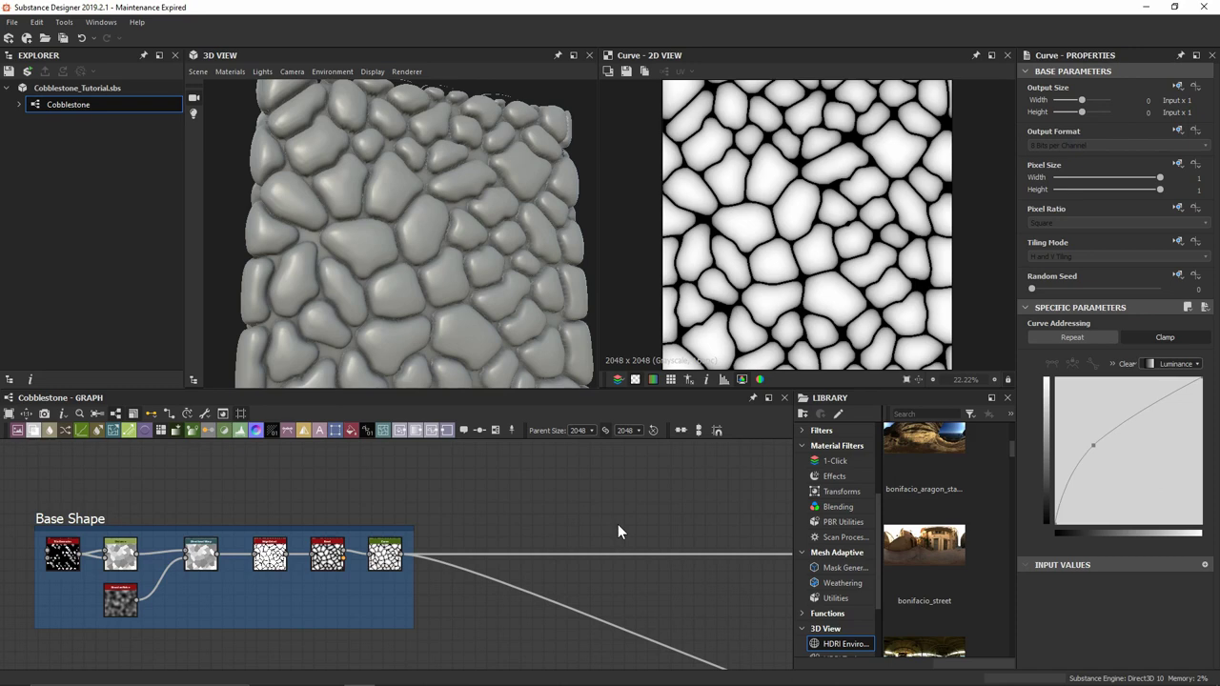
Step: Insert a Slope Blur Grayscale node after the Curve node and place it well outside the Base Shape frame
{"action": "scroll", "coordinate": [582, 577], "scroll_direction": "up", "scroll_amount": 5}
{"action": "key", "text": "space"}
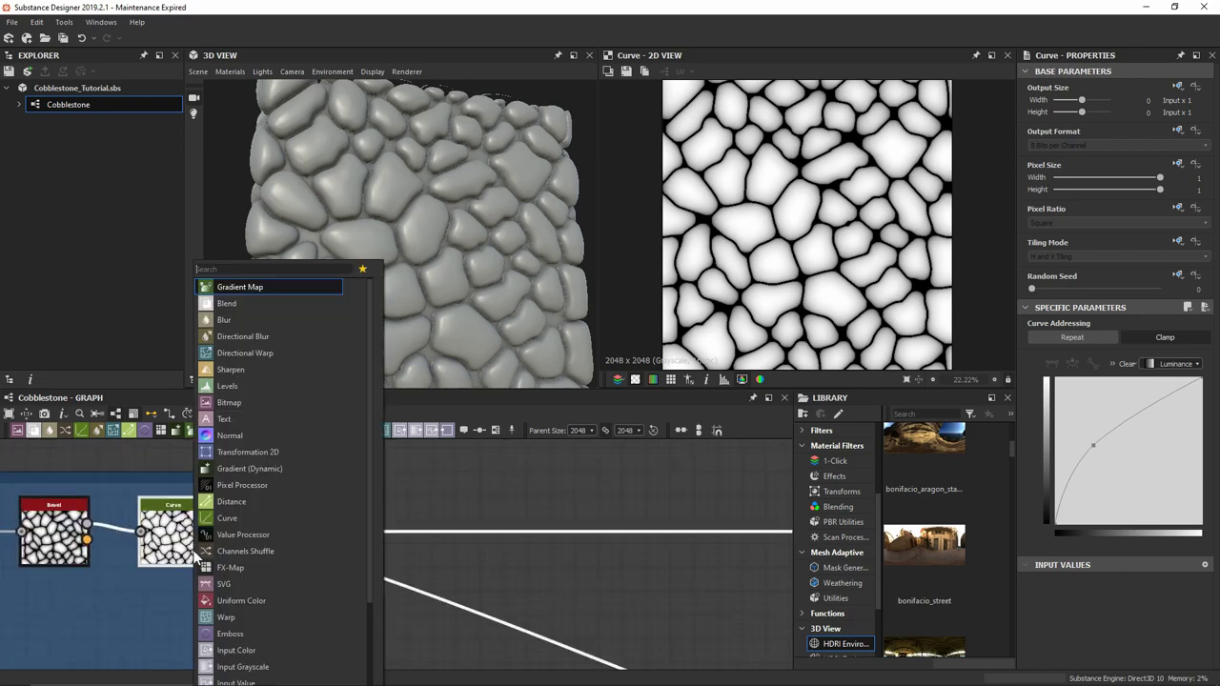
{"action": "type", "text": "slo"}
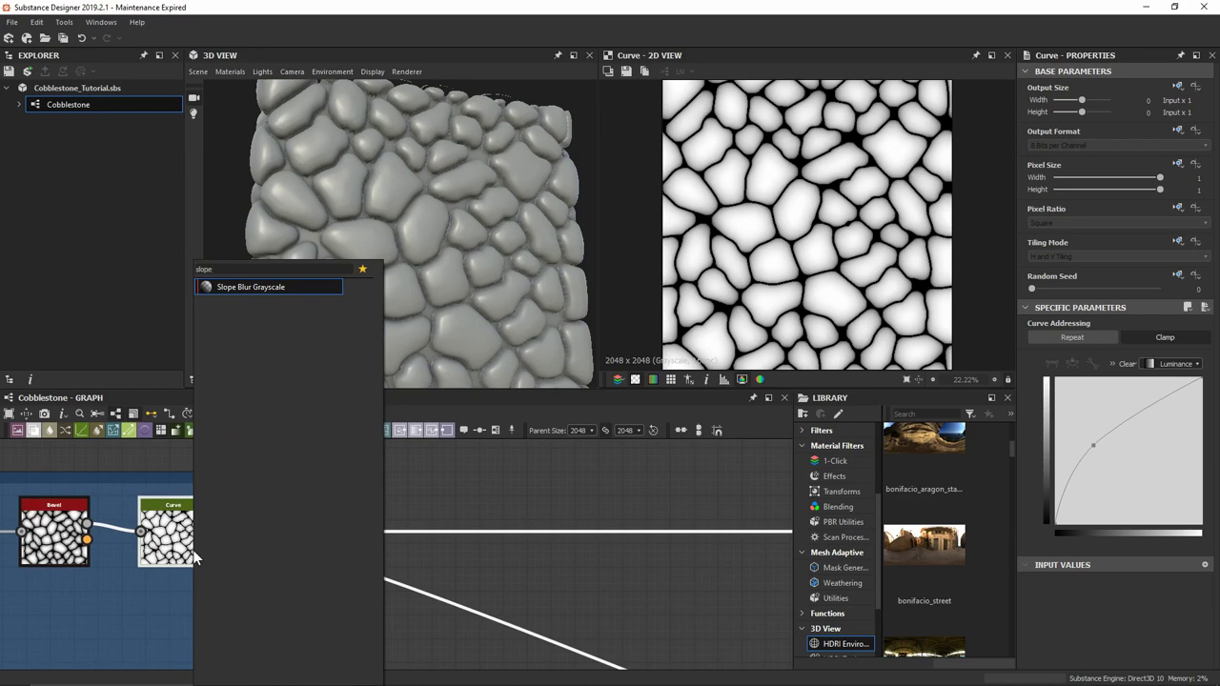
{"action": "type", "text": "pe"}
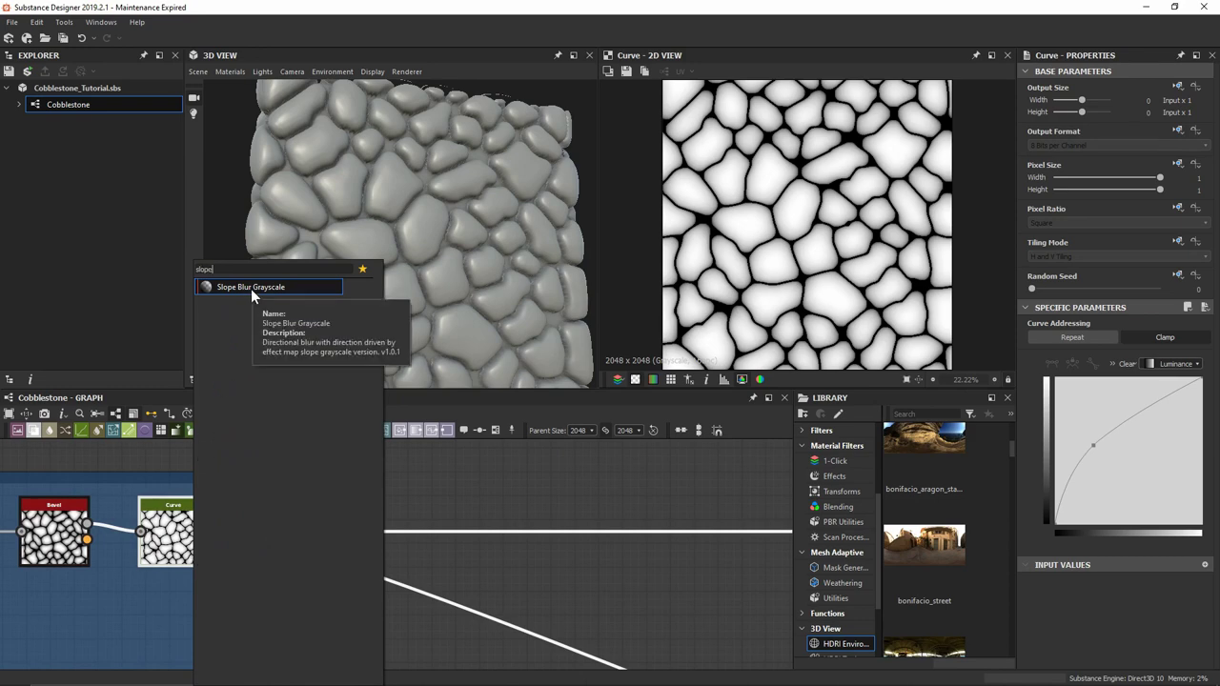
{"action": "left_click", "coordinate": [250, 287]}
{"action": "left_click_drag", "start_coordinate": [295, 539], "coordinate": [724, 535]}
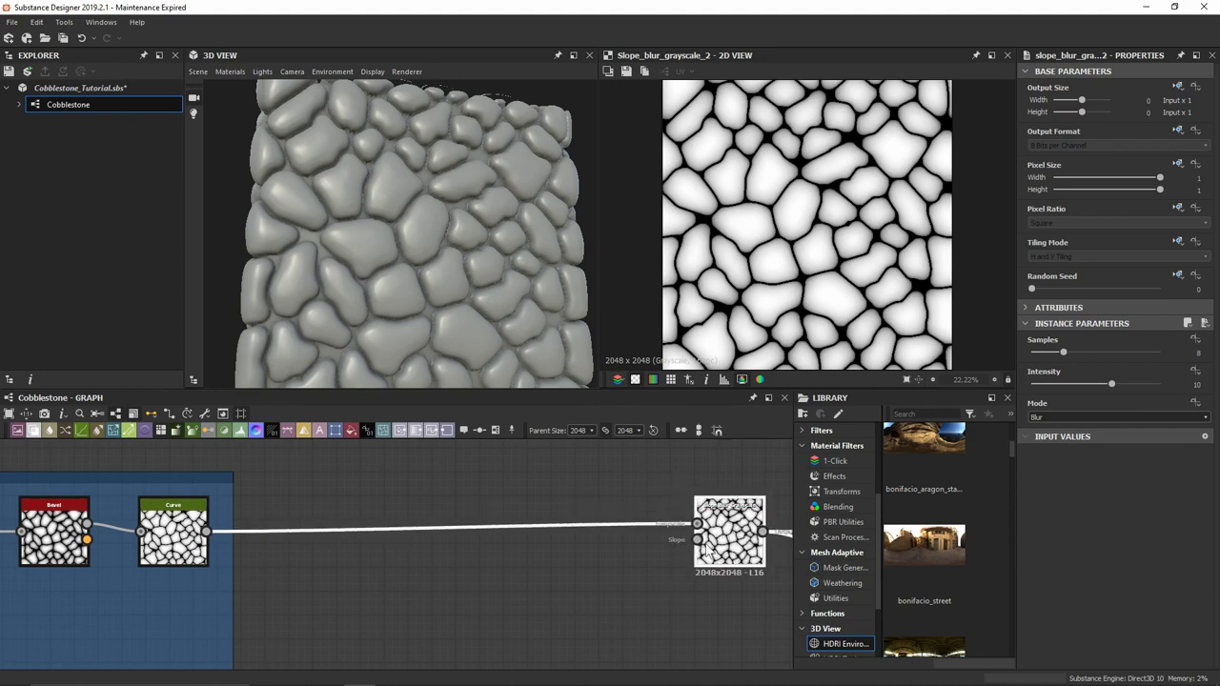
{"action": "middle_click_drag", "start_coordinate": [724, 535], "coordinate": [688, 526]}
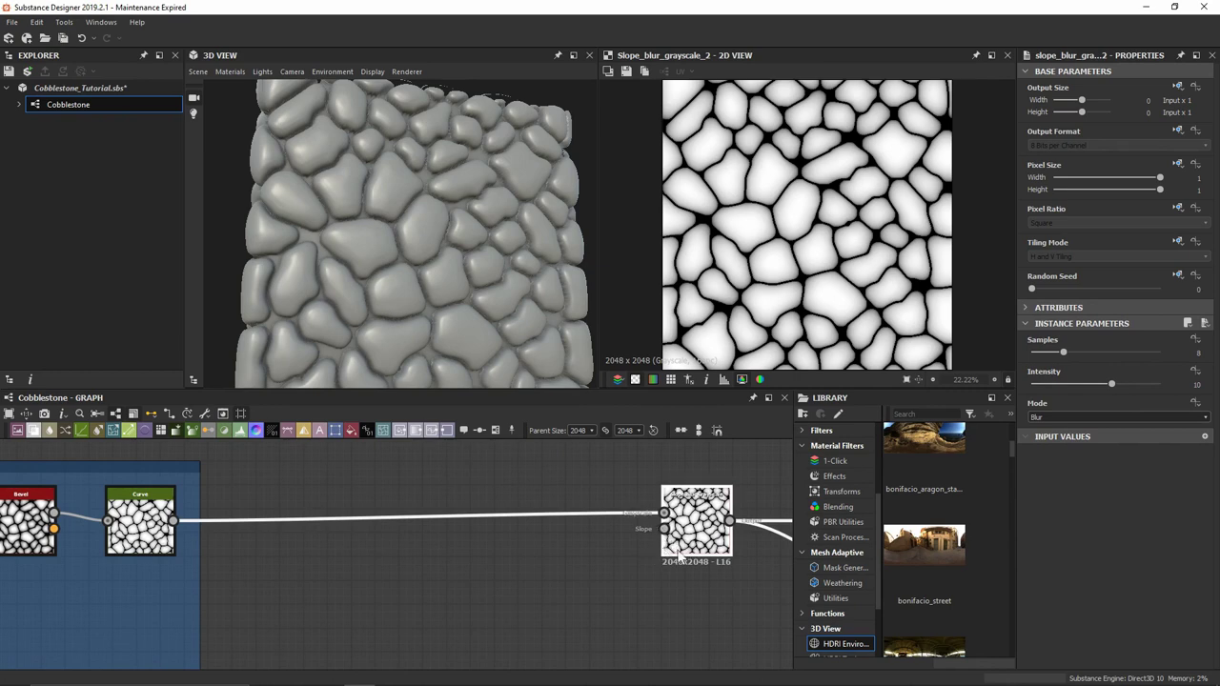
Step: Add a Gaussian Noise node feeding the Slope input of the Slope Blur Grayscale node
{"action": "left_click_drag", "start_coordinate": [664, 528], "coordinate": [442, 608]}
{"action": "type", "text": "gau"}
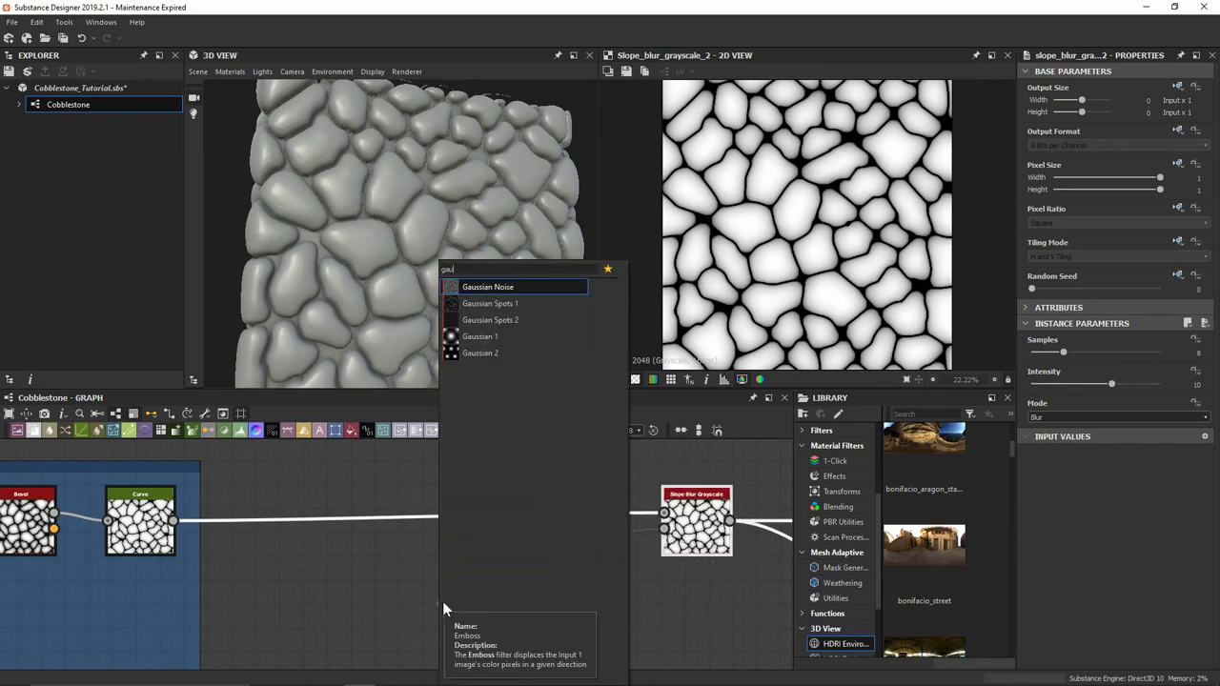
{"action": "key", "text": "Return"}
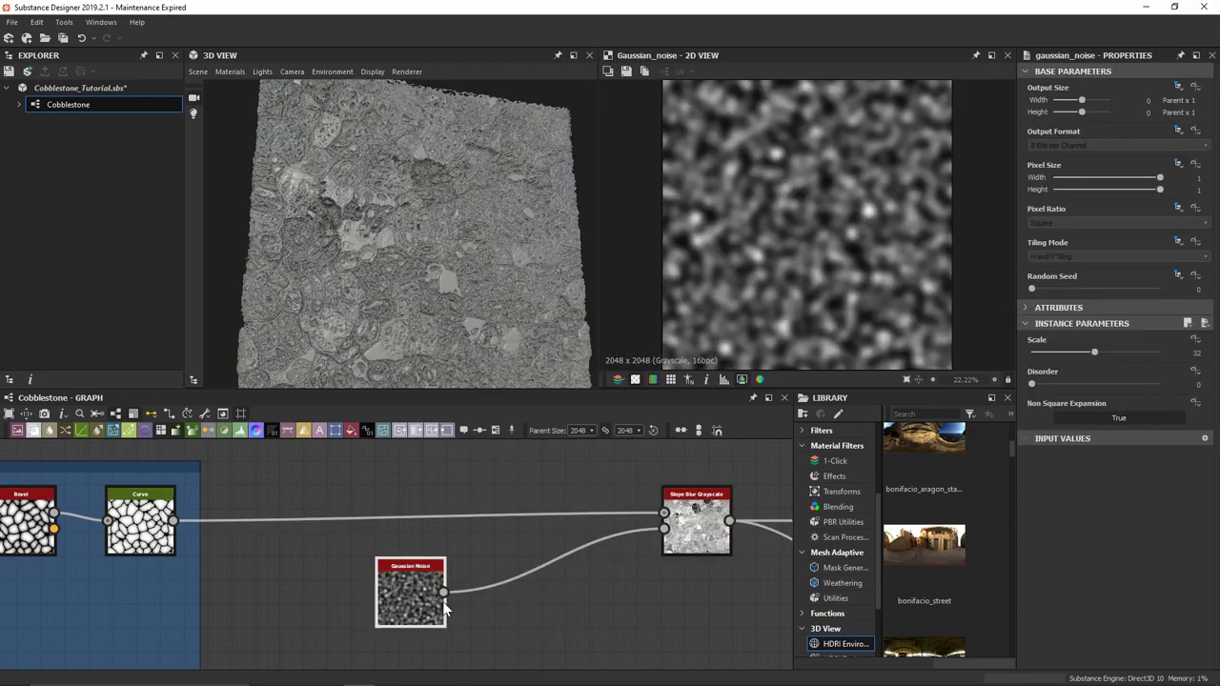
{"action": "left_click_drag", "start_coordinate": [560, 206], "coordinate": [374, 240]}
{"action": "left_click_drag", "start_coordinate": [404, 197], "coordinate": [402, 229]}
Step: Set the Slope Blur Grayscale's Samples to 32 and its Intensity to 0.5
{"action": "double_click", "coordinate": [698, 528]}
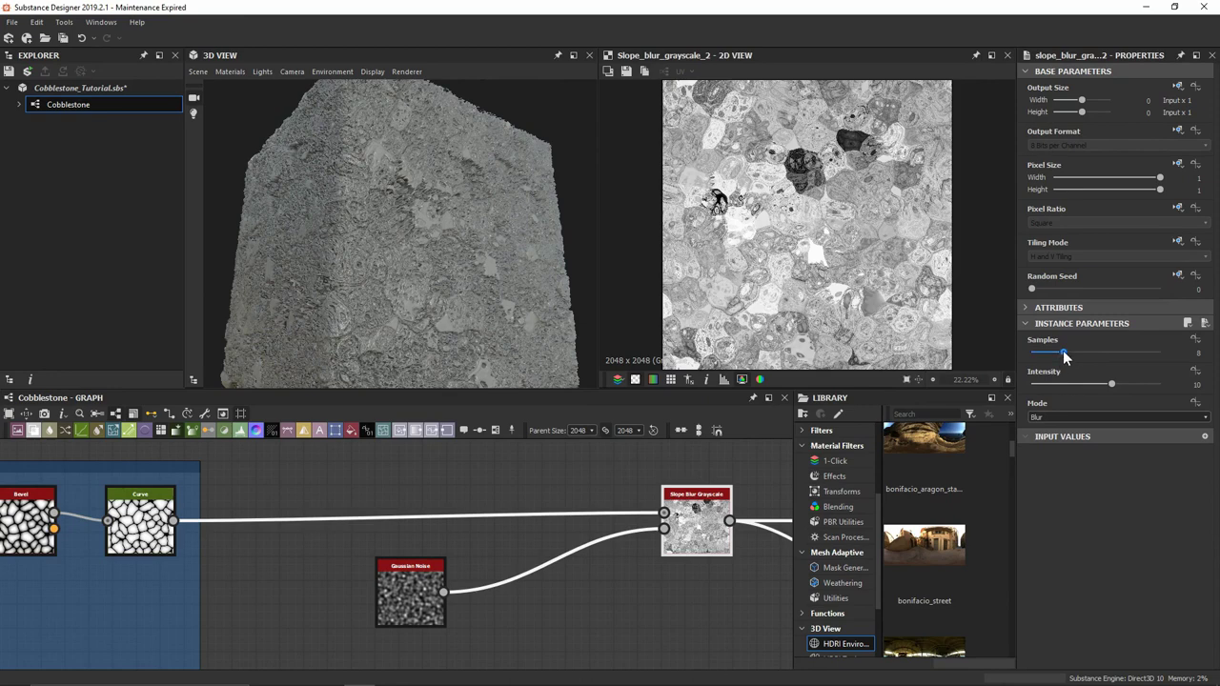
{"action": "left_click_drag", "start_coordinate": [1063, 353], "coordinate": [1160, 352]}
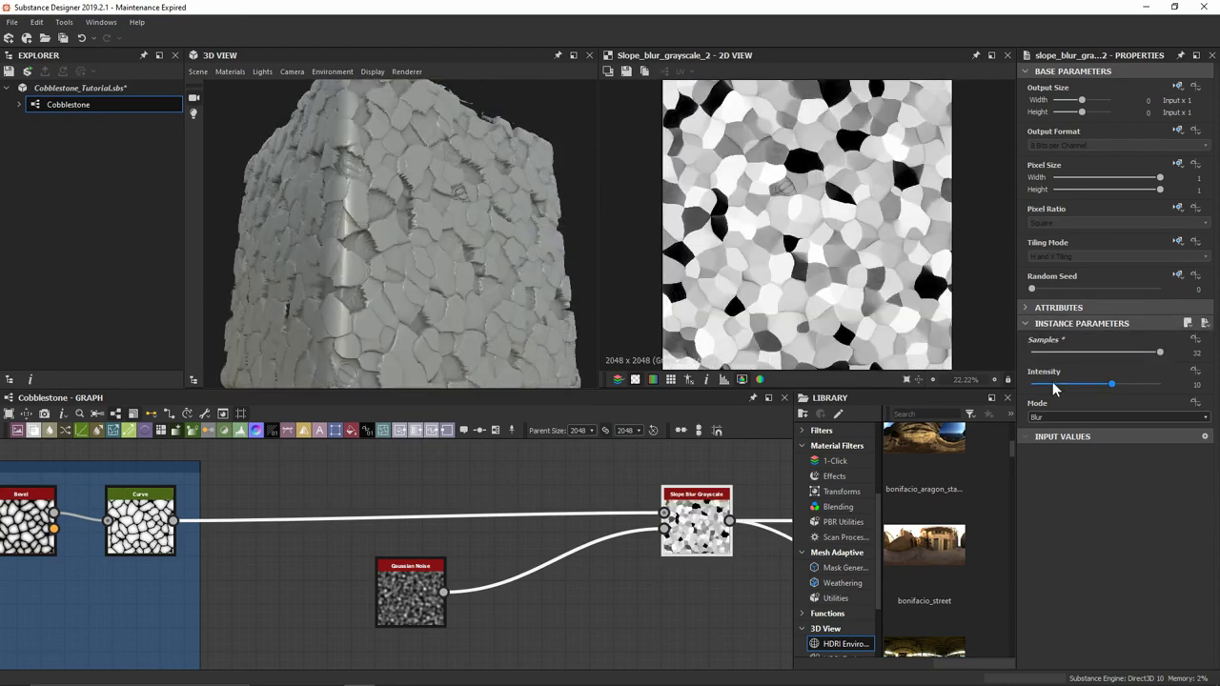
{"action": "left_click_drag", "start_coordinate": [1094, 383], "coordinate": [1041, 385]}
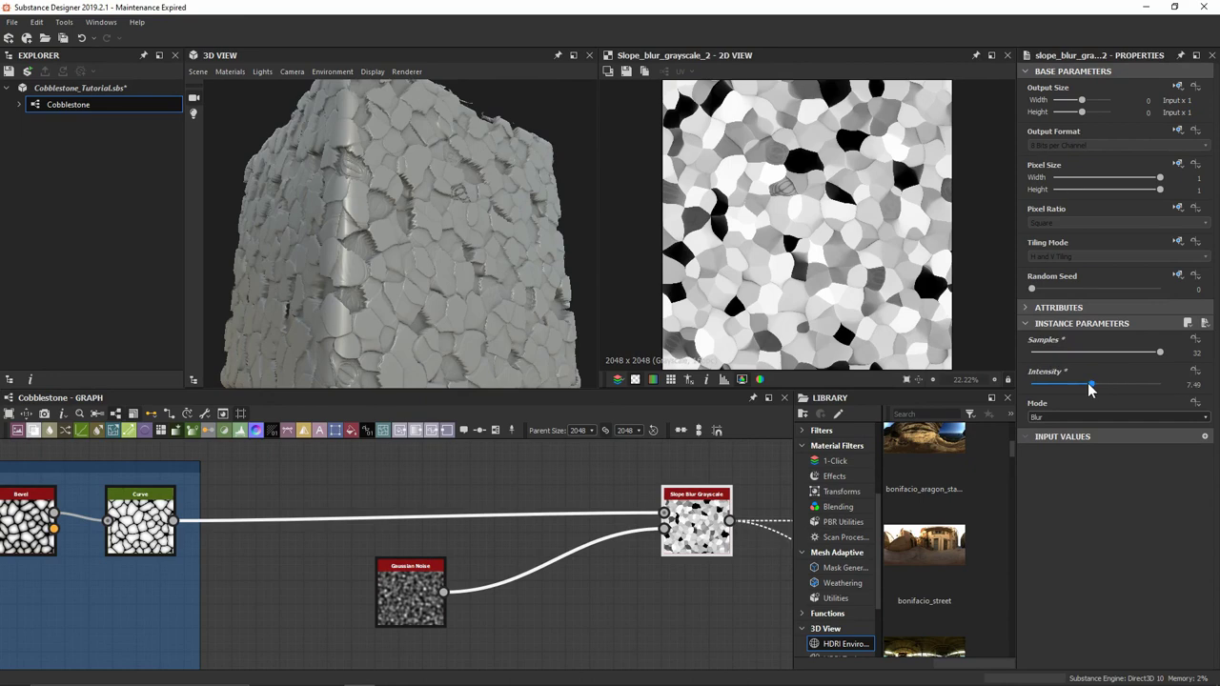
{"action": "left_click", "coordinate": [1033, 384]}
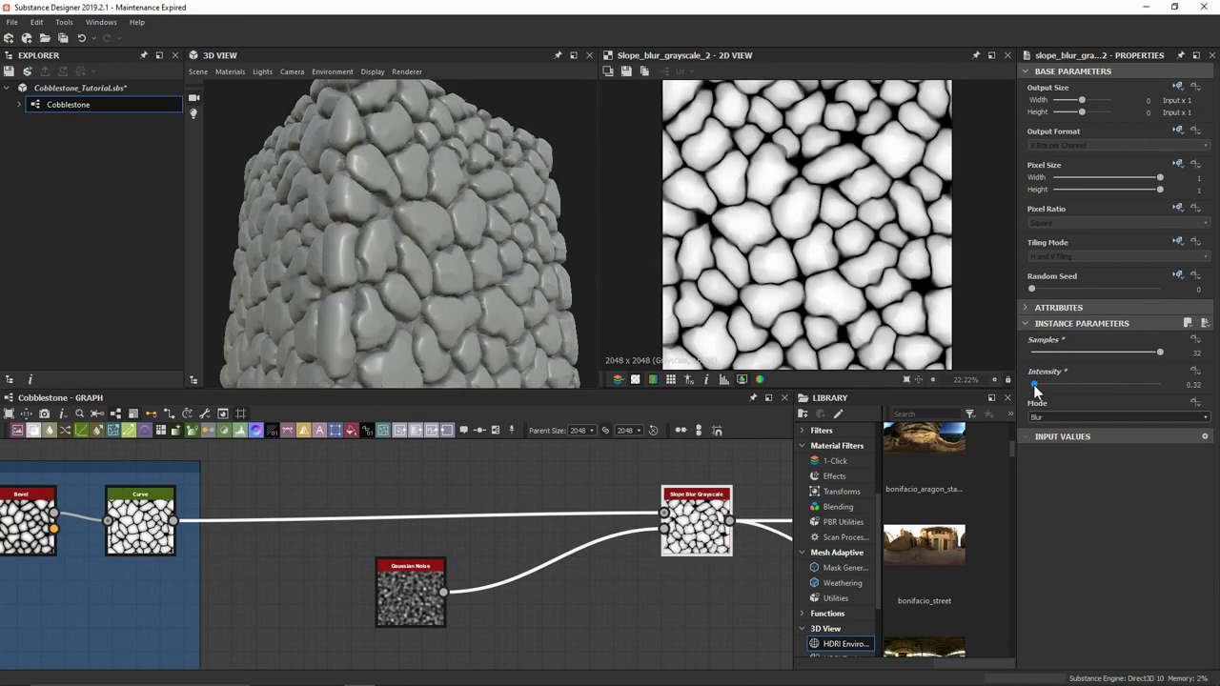
{"action": "double_click", "coordinate": [1035, 383]}
{"action": "type", "text": "0.5"}
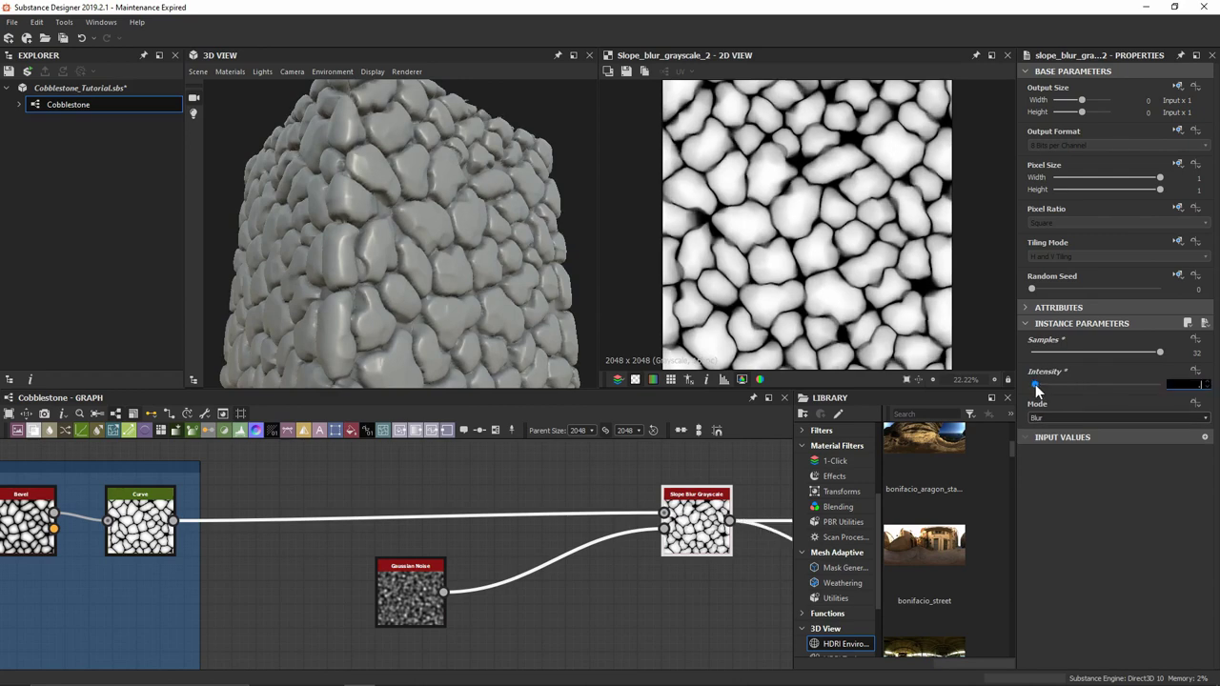
{"action": "key", "text": "Return"}
Step: Inspect the blurred stones up close and switch the Slope Blur Grayscale's Mode to Min
{"action": "left_click_drag", "start_coordinate": [453, 249], "coordinate": [379, 199]}
{"action": "mouse_move", "coordinate": [400, 252]}
{"action": "left_mouse_down"}
{"action": "mouse_move", "coordinate": [383, 286]}
{"action": "mouse_move", "coordinate": [406, 244]}
{"action": "left_mouse_up"}
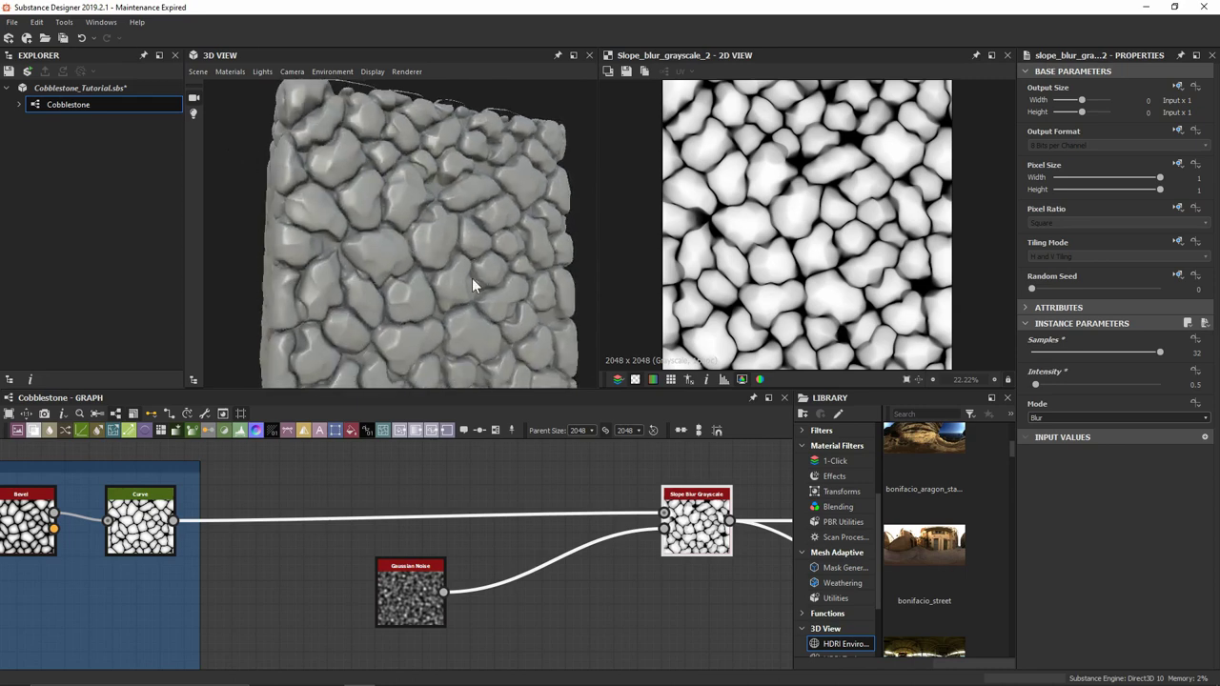
{"action": "left_click_drag", "start_coordinate": [545, 305], "coordinate": [484, 259]}
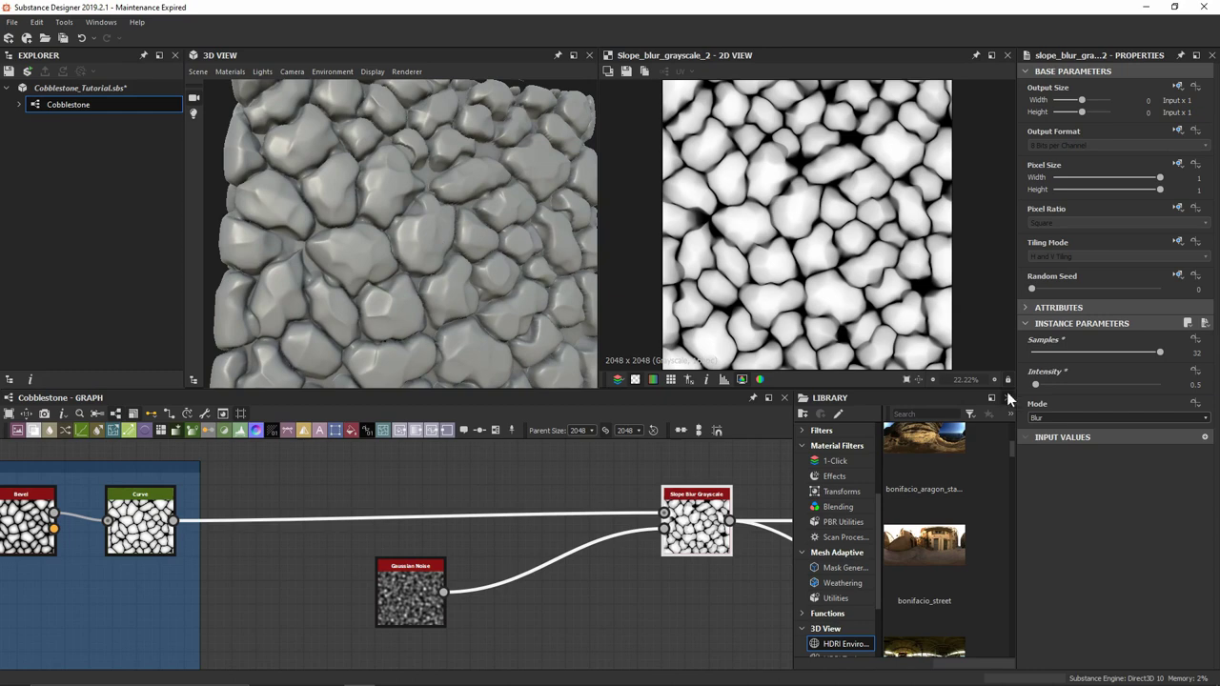
{"action": "left_click", "coordinate": [1084, 418]}
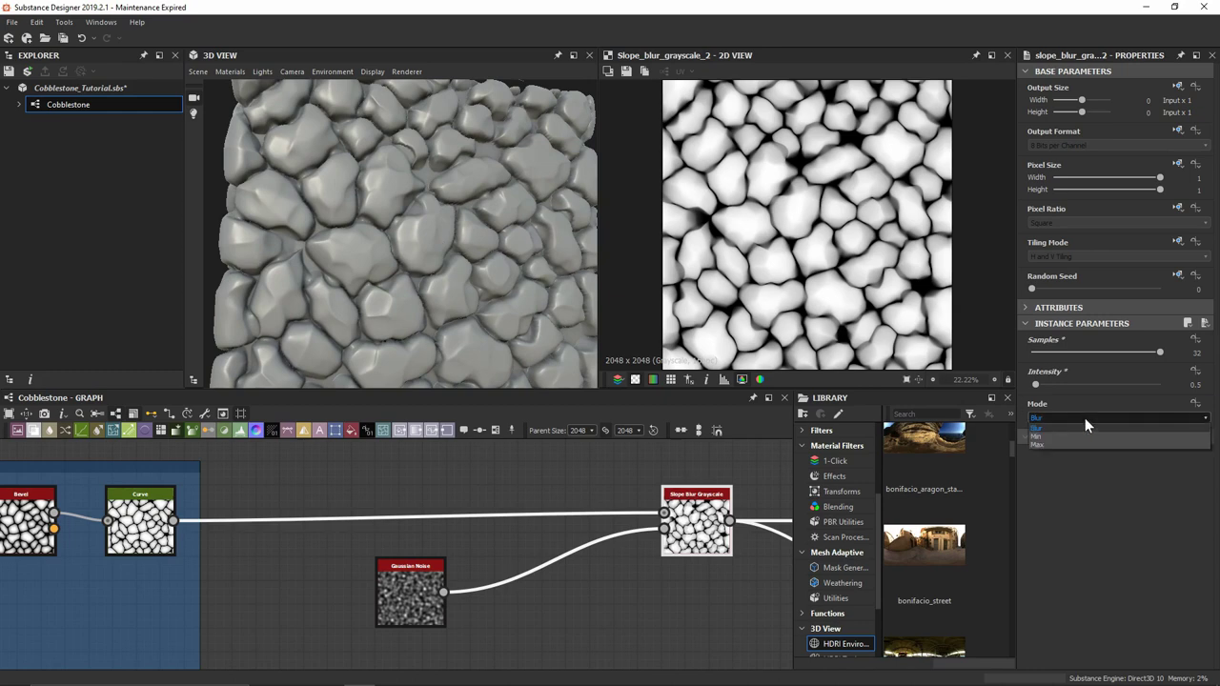
{"action": "key", "text": "Down"}
{"action": "key", "text": "Return"}
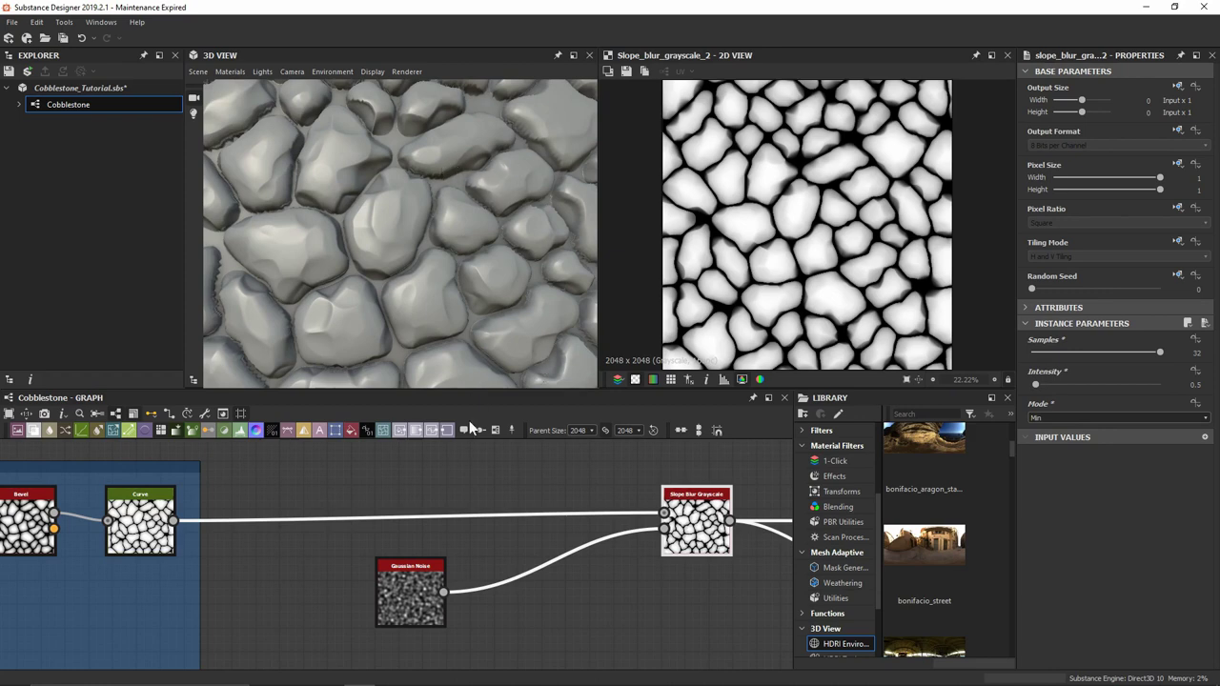
Step: Set the Gaussian Noise's Scale to 8, compare the noise with the blurred result, and raise its Disorder slightly
{"action": "left_click", "coordinate": [412, 582]}
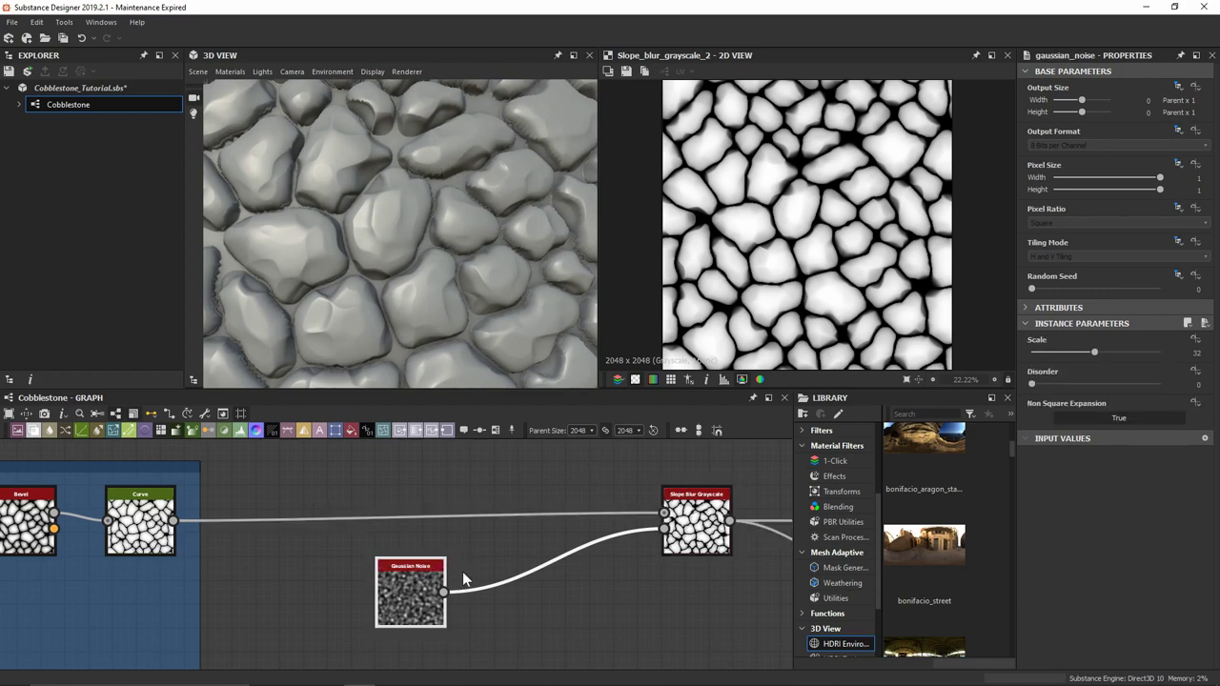
{"action": "left_click", "coordinate": [1085, 349]}
{"action": "type", "text": "8"}
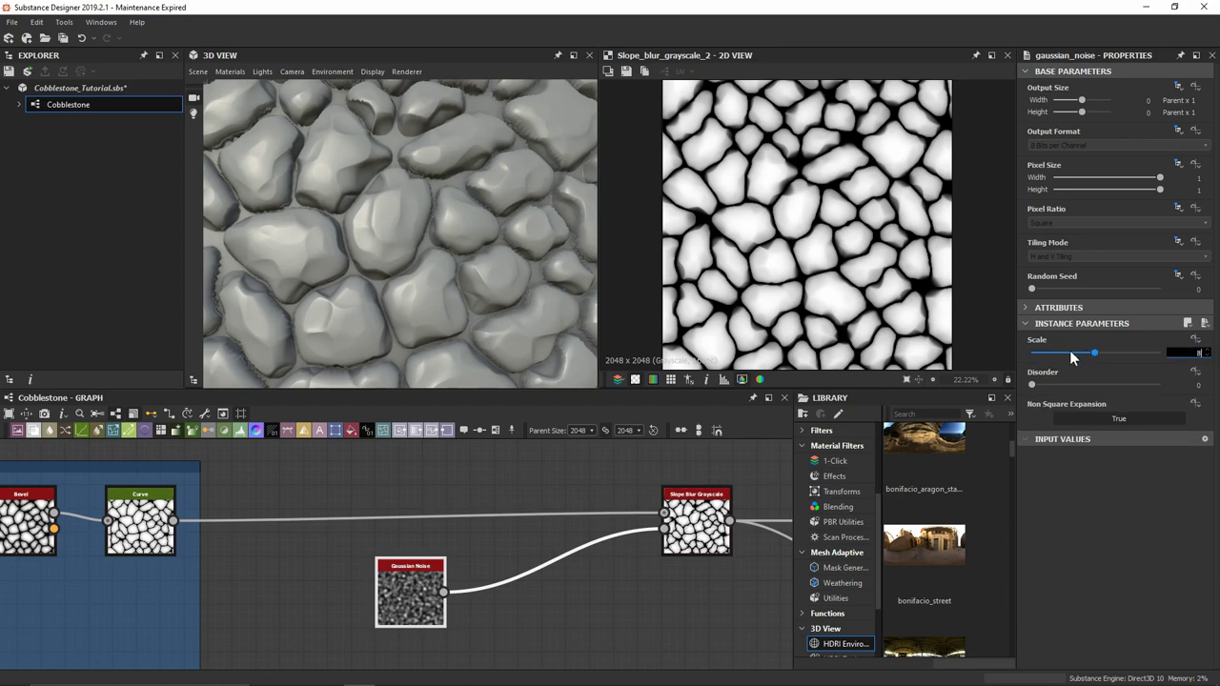
{"action": "key", "text": "Return"}
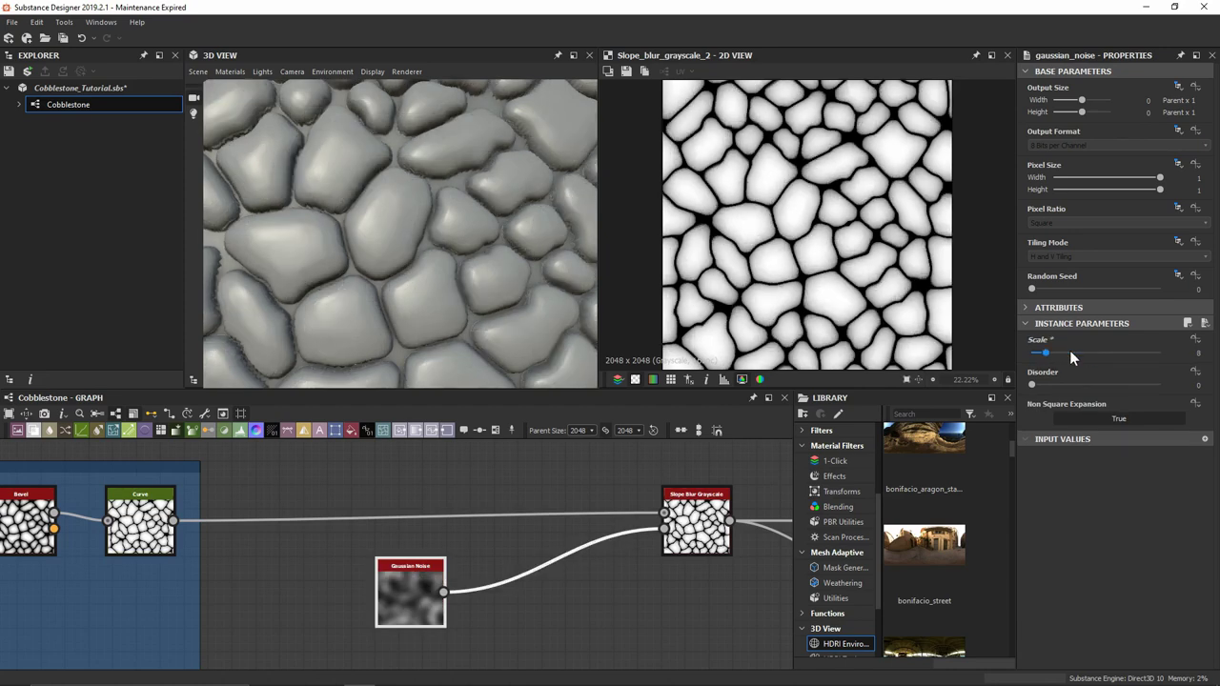
{"action": "double_click", "coordinate": [408, 593]}
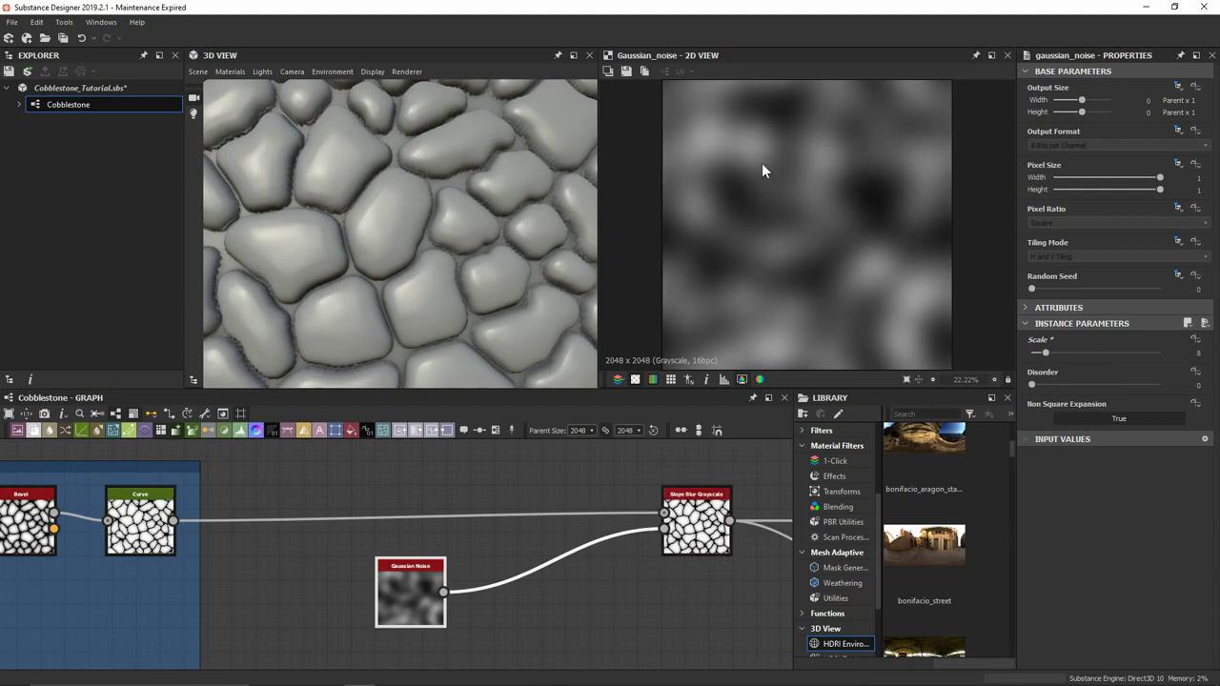
{"action": "double_click", "coordinate": [696, 522]}
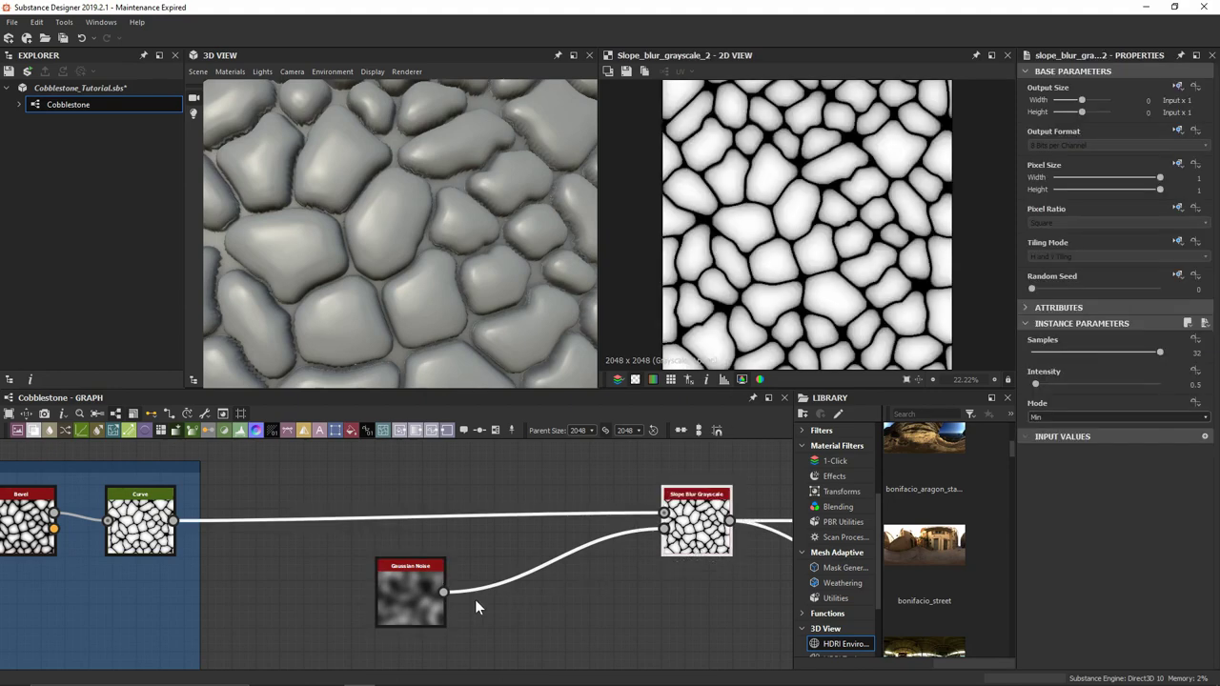
{"action": "left_click", "coordinate": [415, 601]}
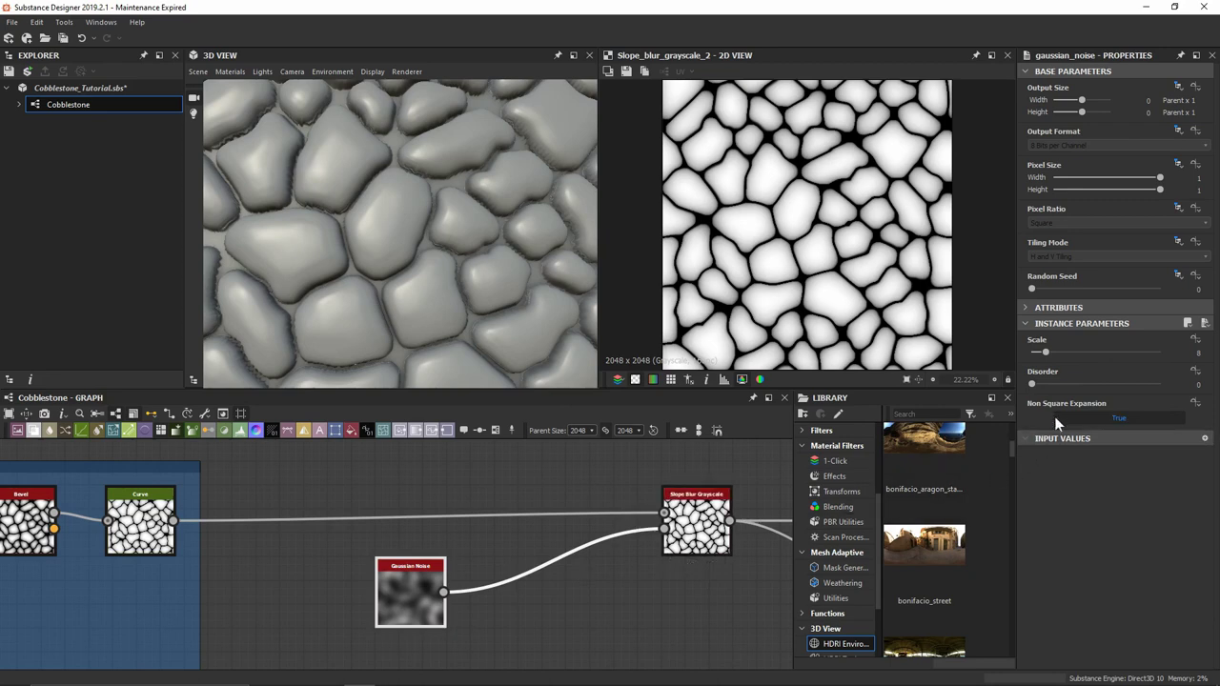
{"action": "left_click_drag", "start_coordinate": [1040, 384], "coordinate": [1059, 378]}
Step: Try an Intensity of 2 on the Slope Blur Grayscale node
{"action": "left_click", "coordinate": [693, 514]}
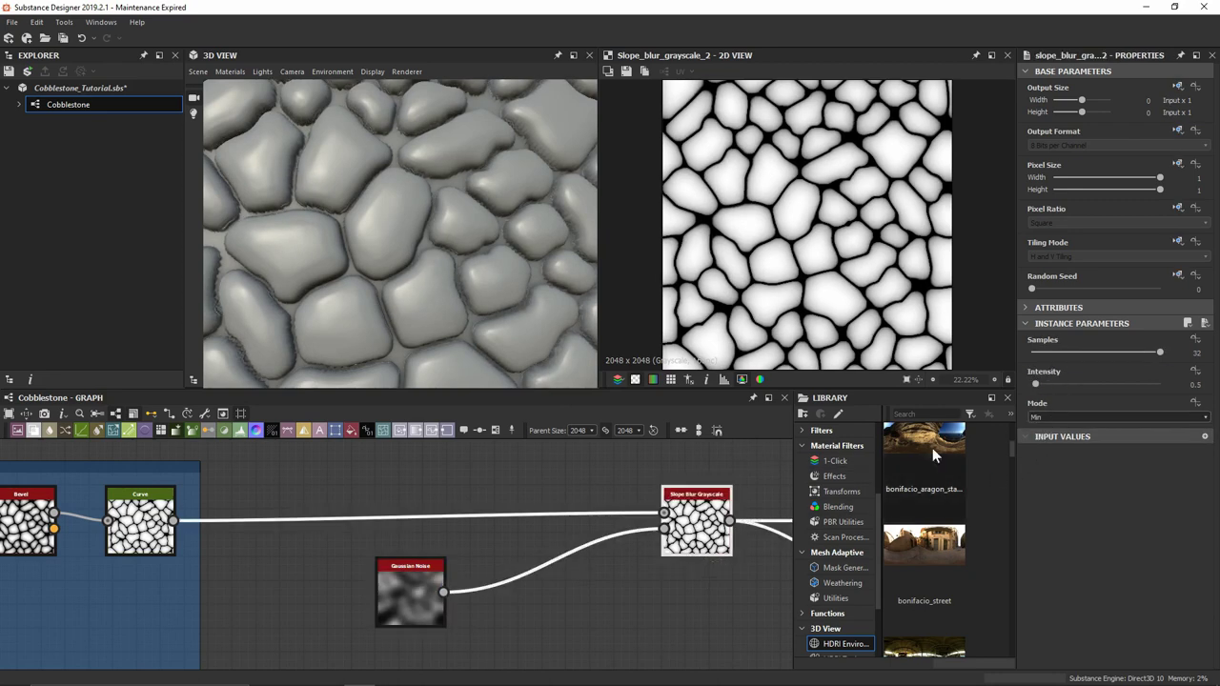
{"action": "left_click", "coordinate": [1046, 386]}
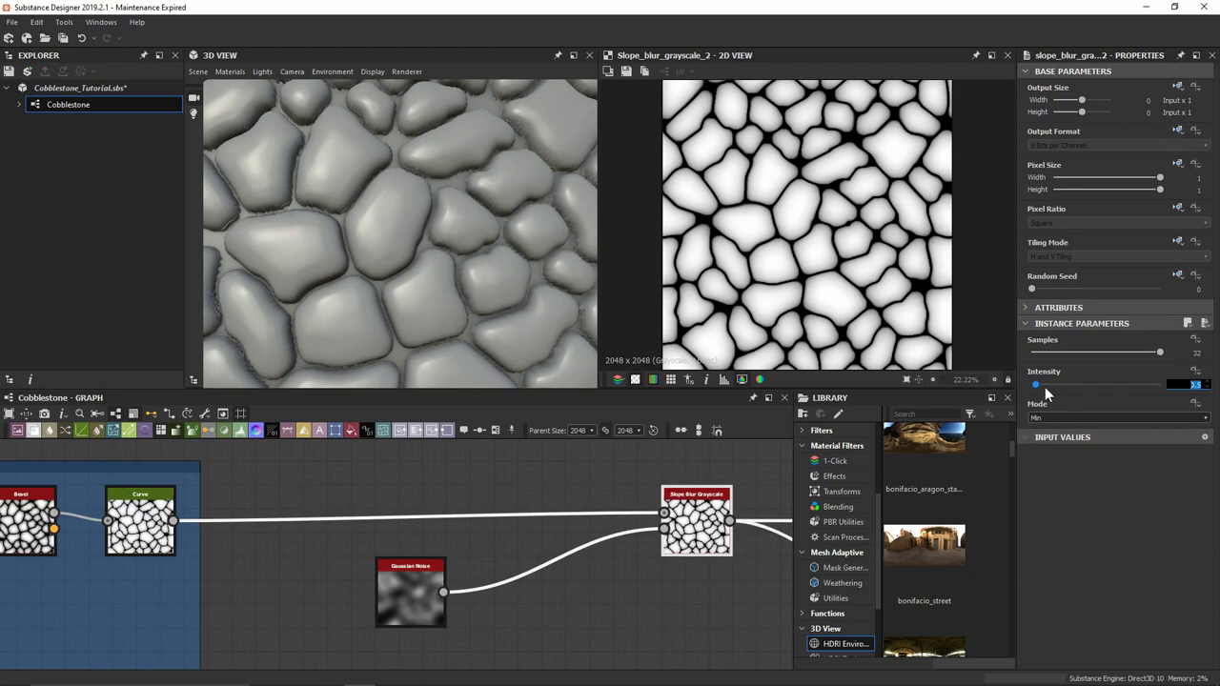
{"action": "type", "text": "2"}
{"action": "key", "text": "Return"}
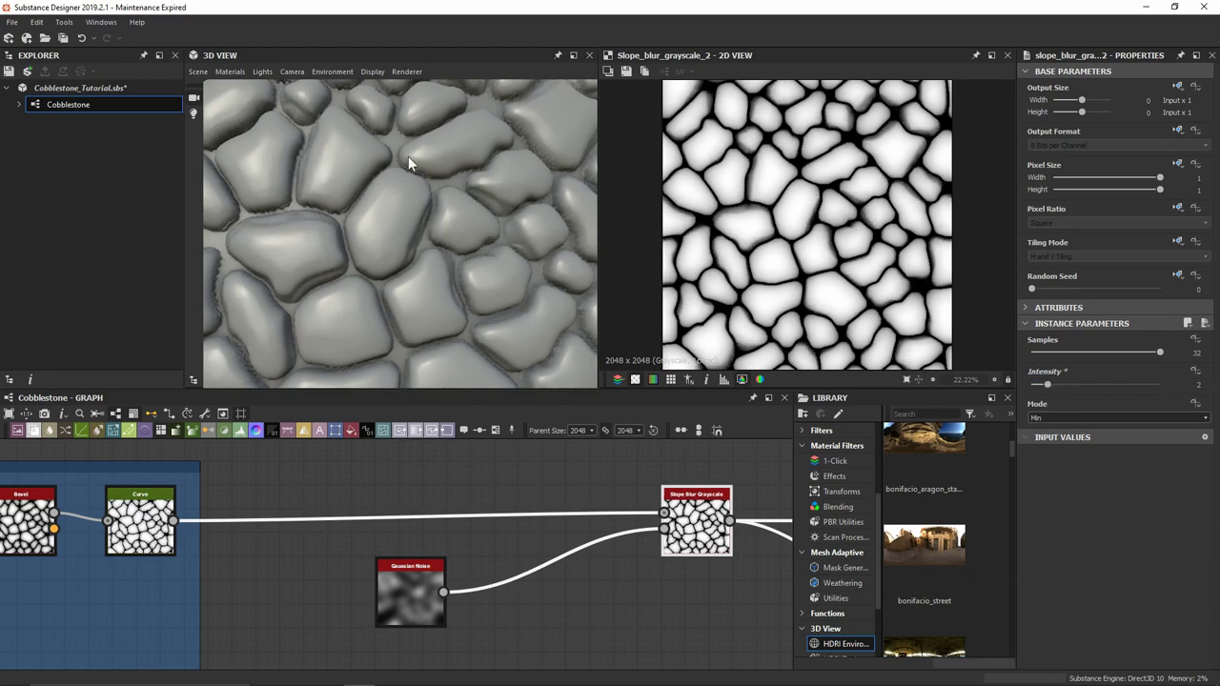
Step: Set the Slope Blur Grayscale's Intensity to 1.5 and inspect the stone shapes in 3D
{"action": "left_click_drag", "start_coordinate": [408, 164], "coordinate": [337, 212]}
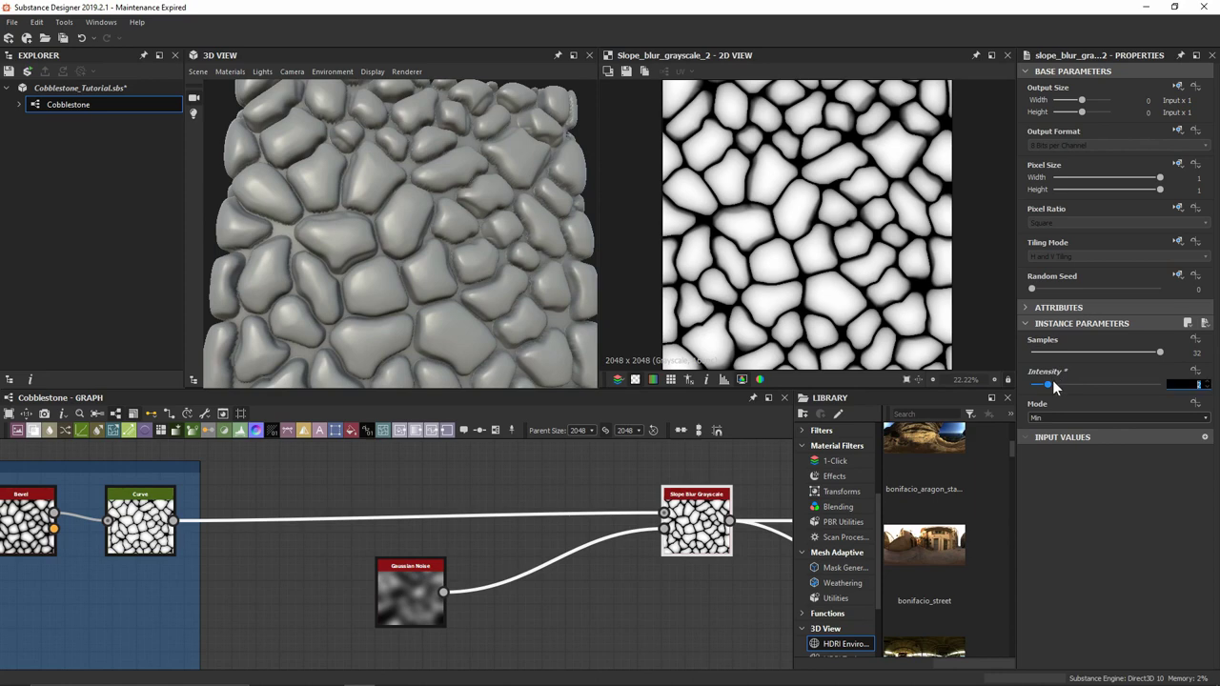
{"action": "key", "text": "Return"}
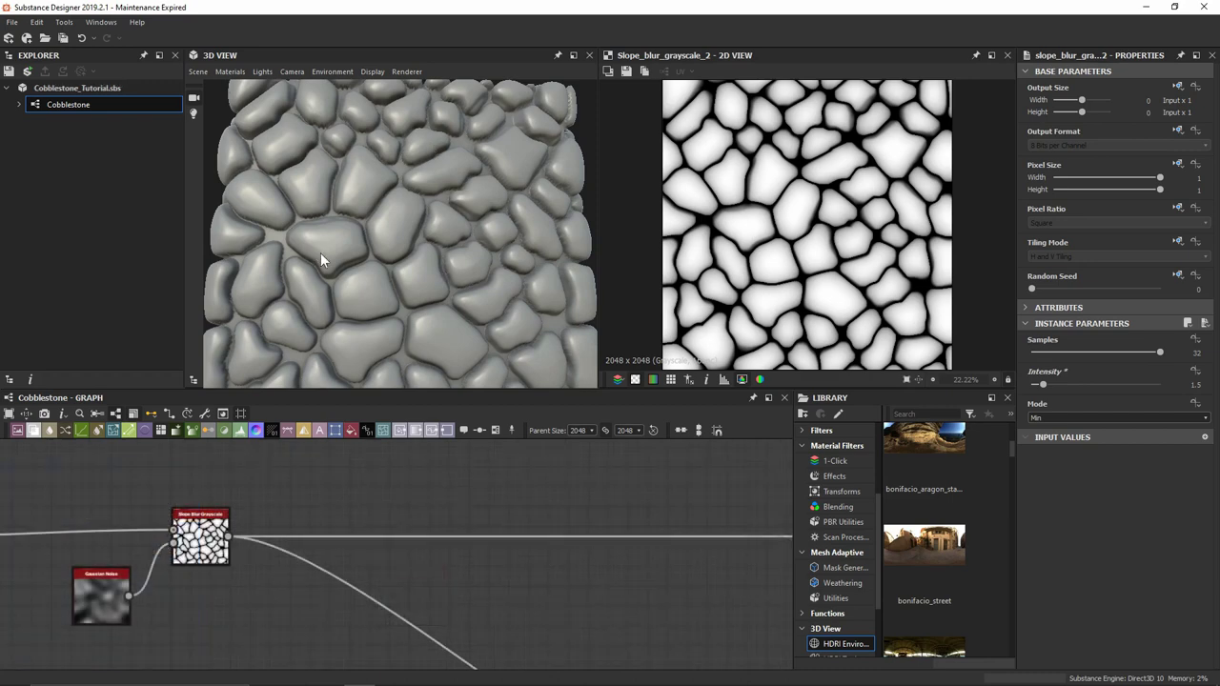
{"action": "left_click_drag", "start_coordinate": [320, 253], "coordinate": [348, 255]}
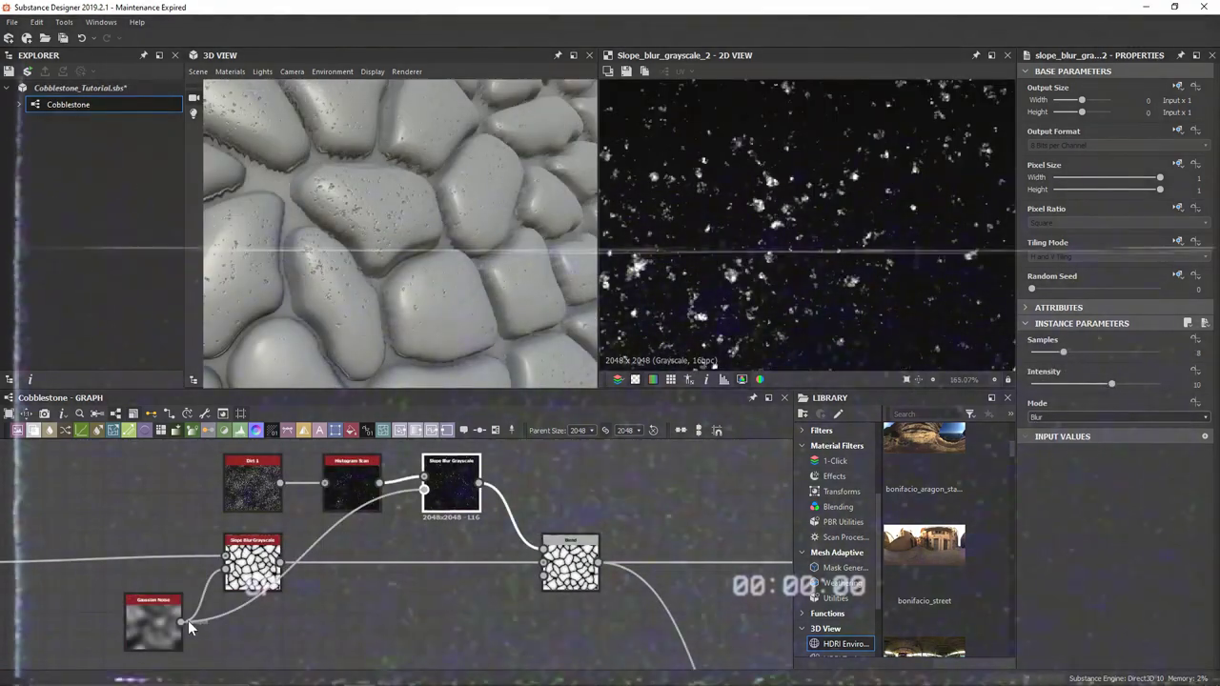
{"action": "left_click_drag", "start_coordinate": [203, 607], "coordinate": [398, 625]}
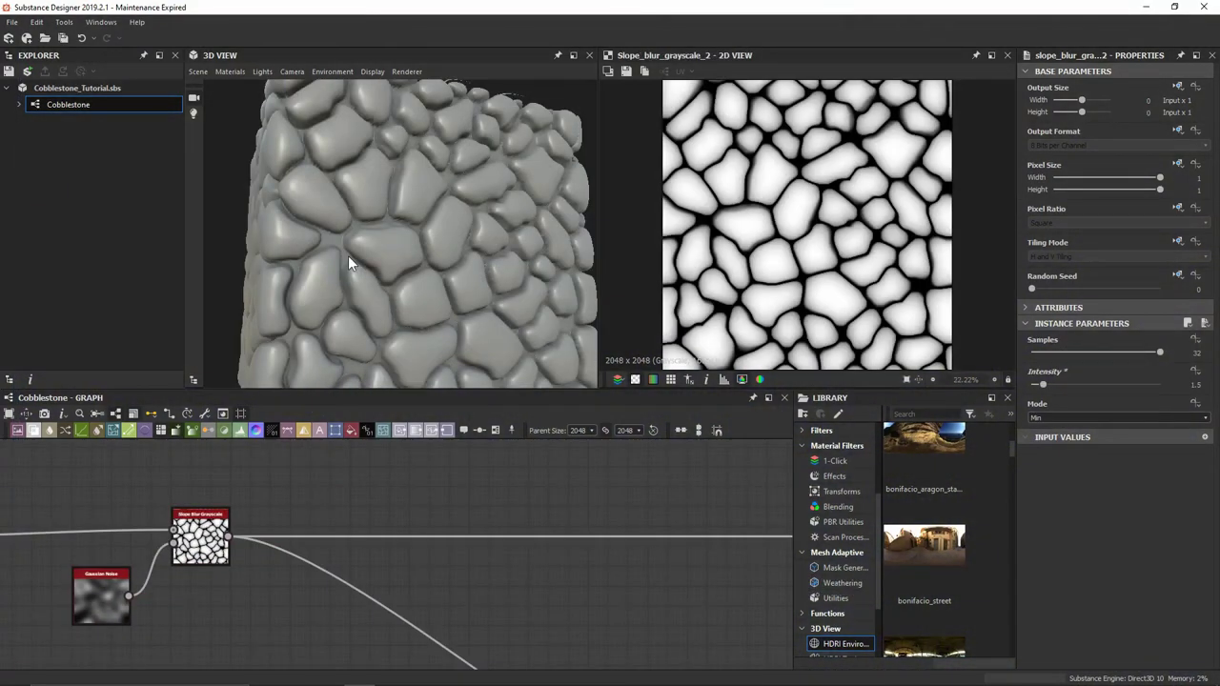
Step: Add a Dirt 1 node, examine its pattern up close, and place it just above the Slope Blur Grayscale node
{"action": "middle_click_drag", "start_coordinate": [387, 496], "coordinate": [318, 523]}
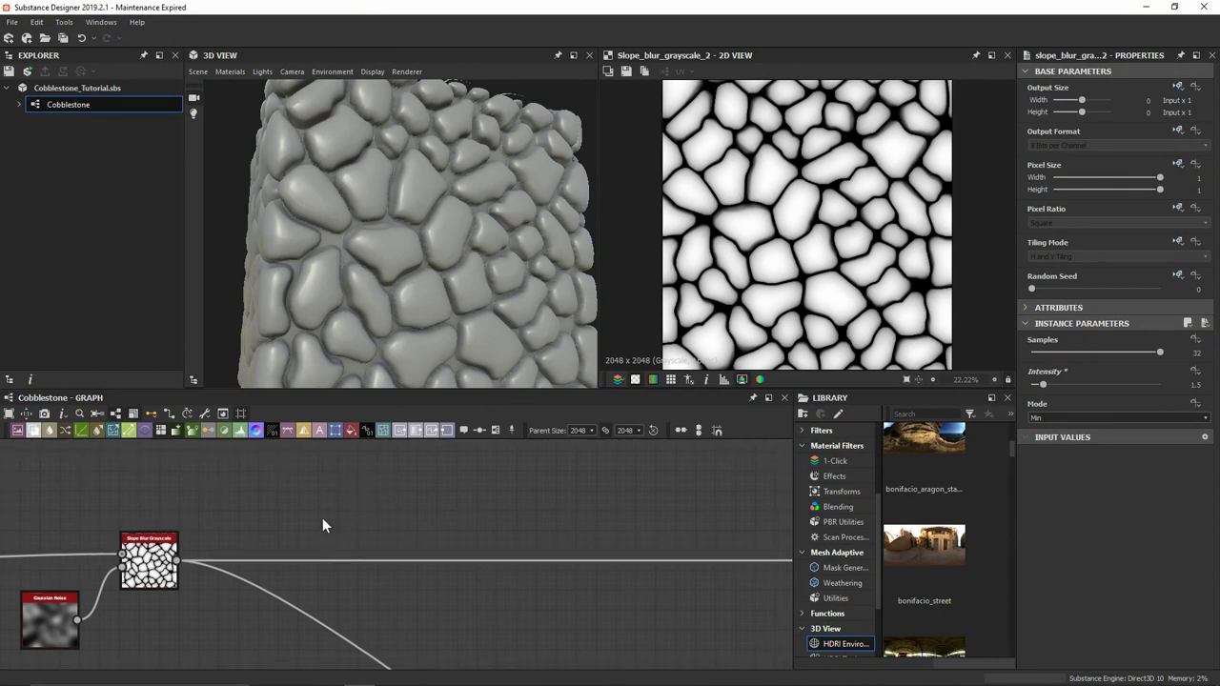
{"action": "key", "text": "space"}
{"action": "type", "text": "dirt"}
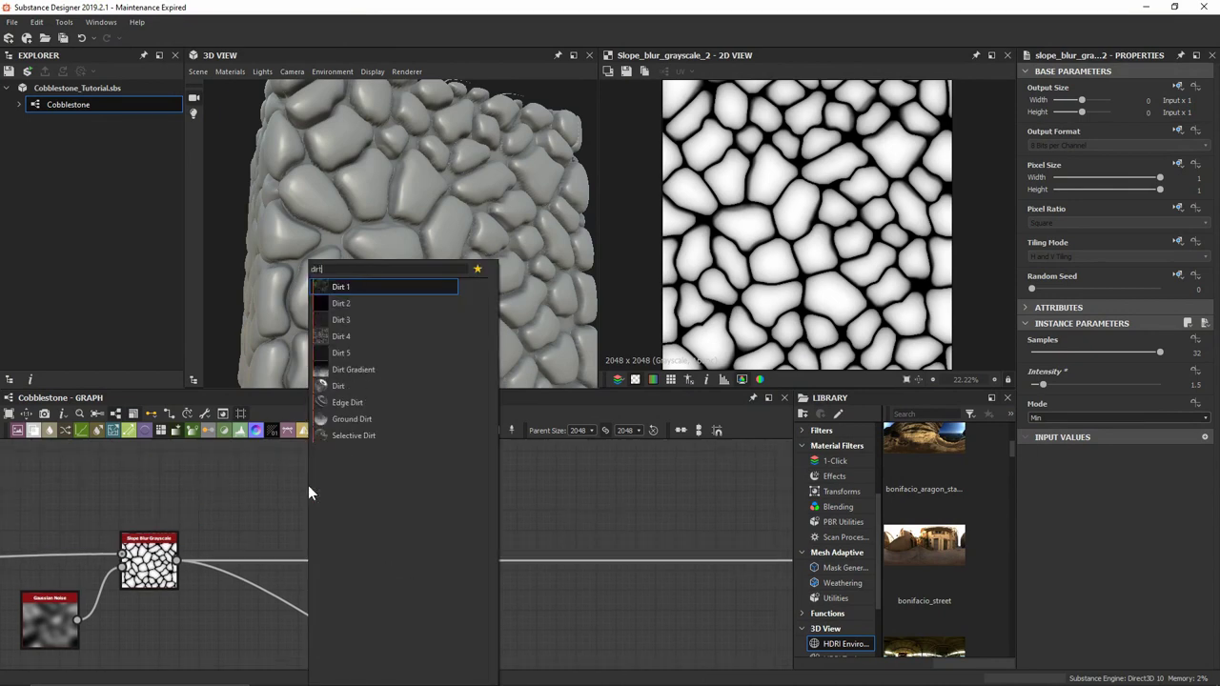
{"action": "key", "text": "Return"}
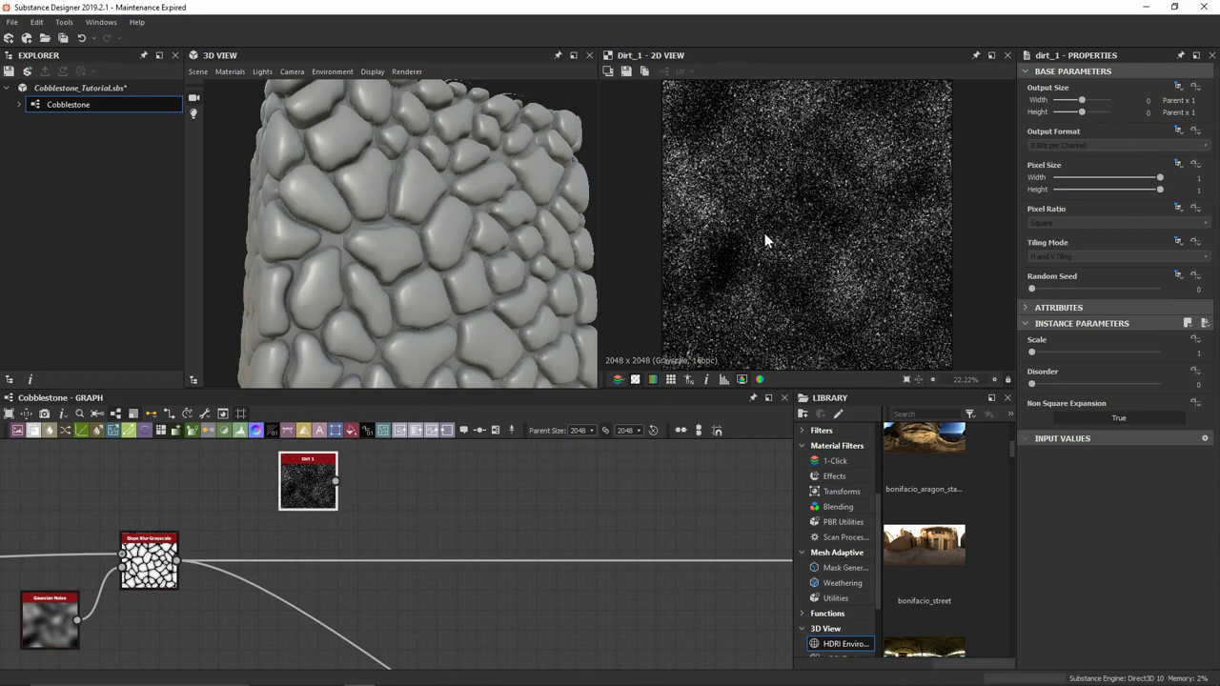
{"action": "scroll", "coordinate": [764, 234], "scroll_direction": "up", "scroll_amount": 8}
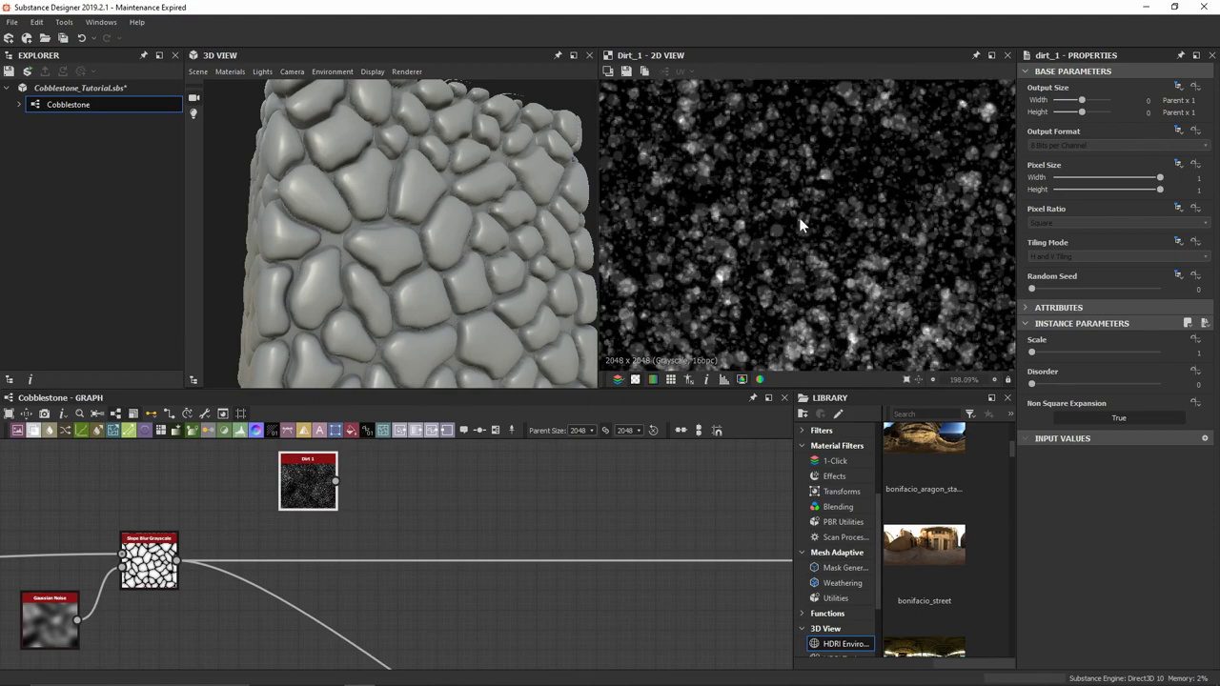
{"action": "left_click_drag", "start_coordinate": [319, 491], "coordinate": [260, 491]}
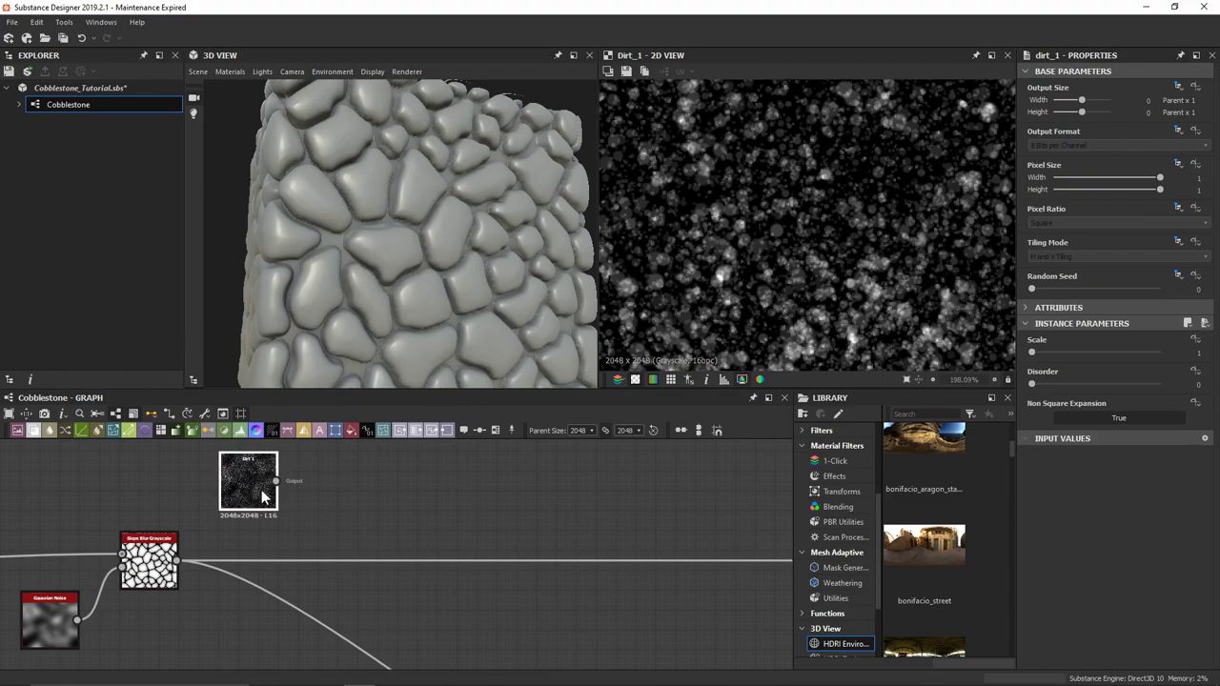
Step: Set the Dirt 1 node's disorder to 0.18 with scale 1 and place the node directly above the Slope Blur Grayscale node
{"action": "left_click_drag", "start_coordinate": [1107, 351], "coordinate": [910, 356]}
{"action": "mouse_move", "coordinate": [1048, 382]}
{"action": "left_mouse_down"}
{"action": "mouse_move", "coordinate": [1114, 378]}
{"action": "mouse_move", "coordinate": [1054, 382]}
{"action": "left_mouse_up"}
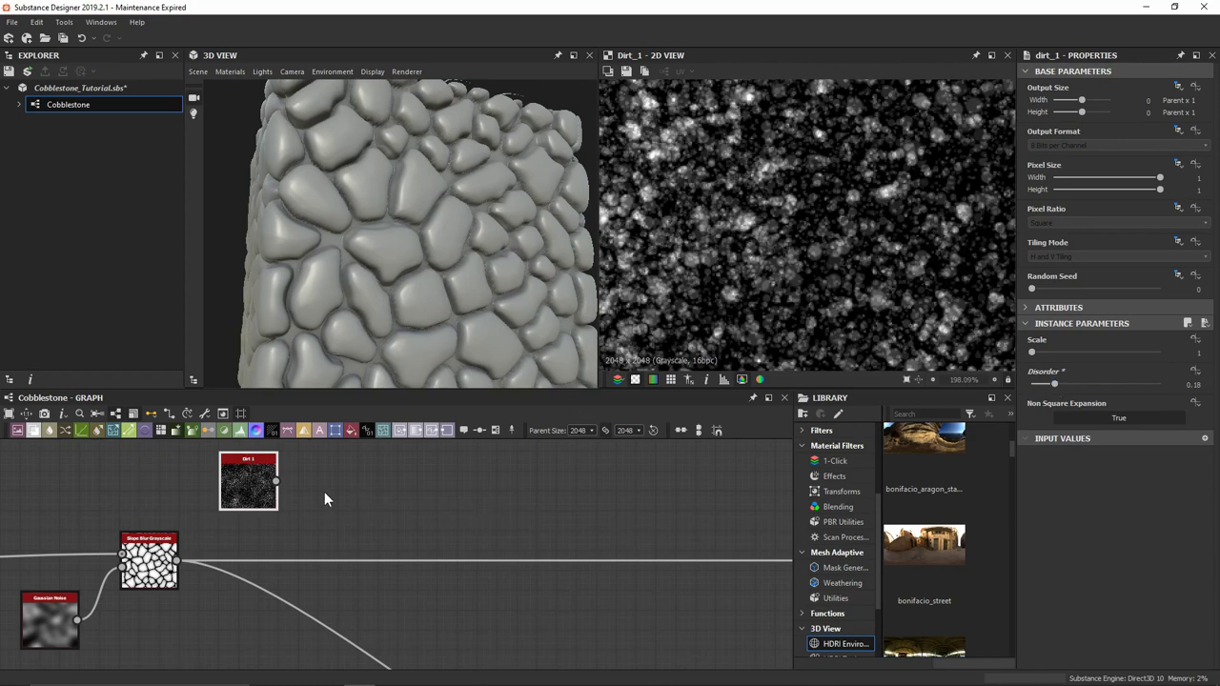
{"action": "middle_click_drag", "start_coordinate": [324, 492], "coordinate": [400, 511]}
{"action": "scroll", "coordinate": [368, 292], "scroll_direction": "up", "scroll_amount": 5}
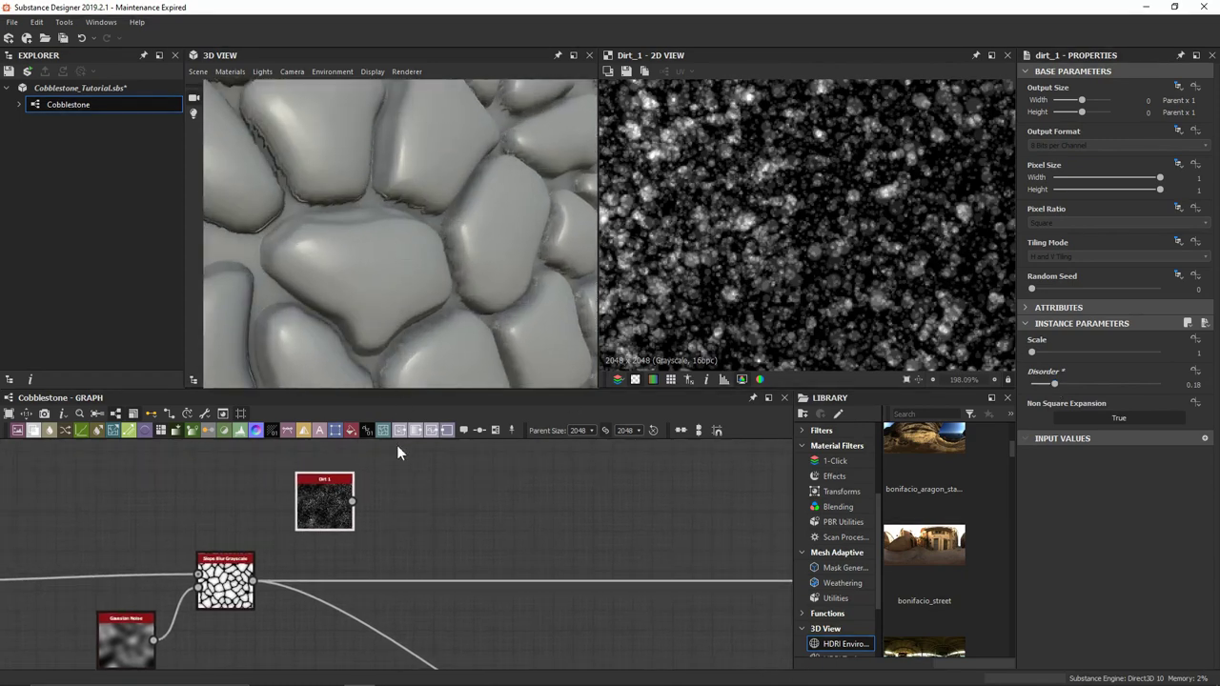
{"action": "left_click_drag", "start_coordinate": [333, 489], "coordinate": [233, 489]}
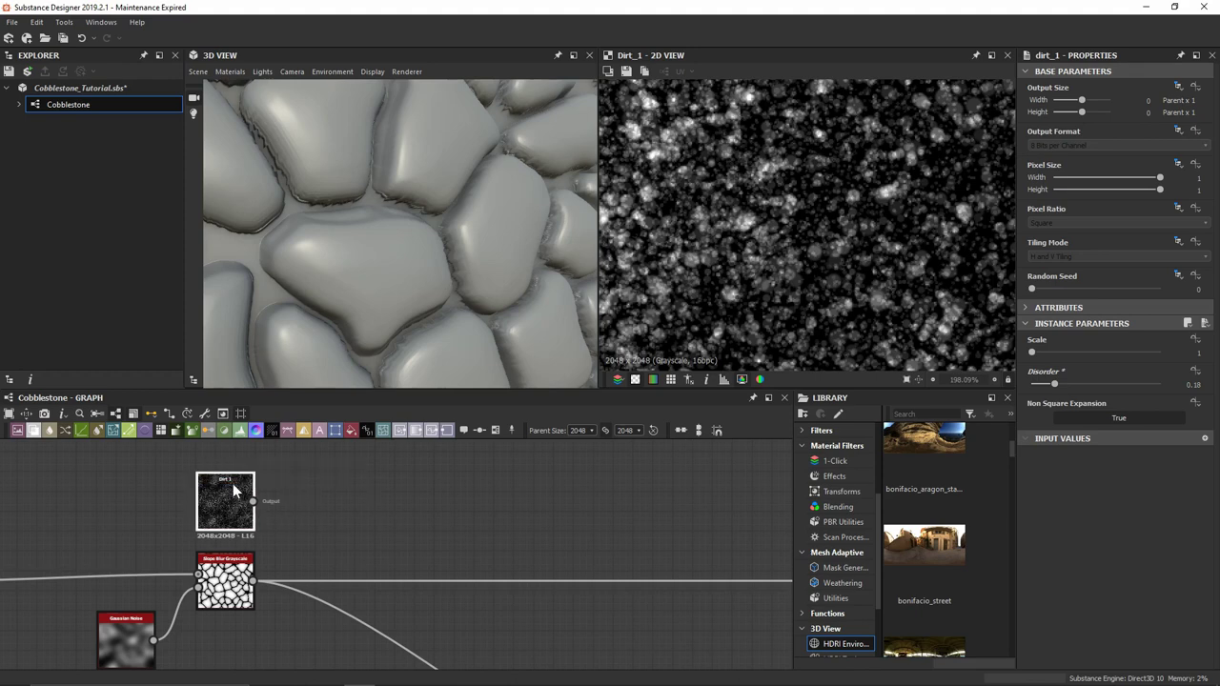
Step: Insert a Blend node after the Slope Blur Grayscale node and connect Dirt 1 to its foreground input
{"action": "left_click", "coordinate": [238, 577]}
{"action": "middle_click_drag", "start_coordinate": [240, 579], "coordinate": [268, 562]}
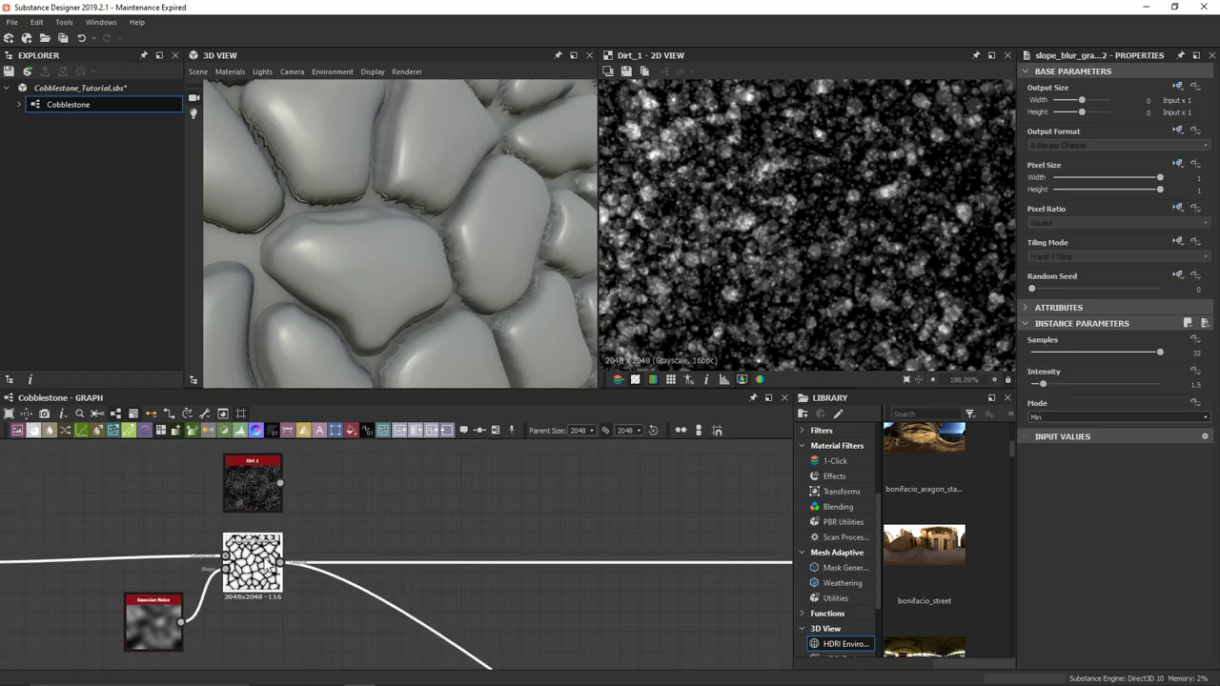
{"action": "key", "text": "space"}
{"action": "type", "text": "b"}
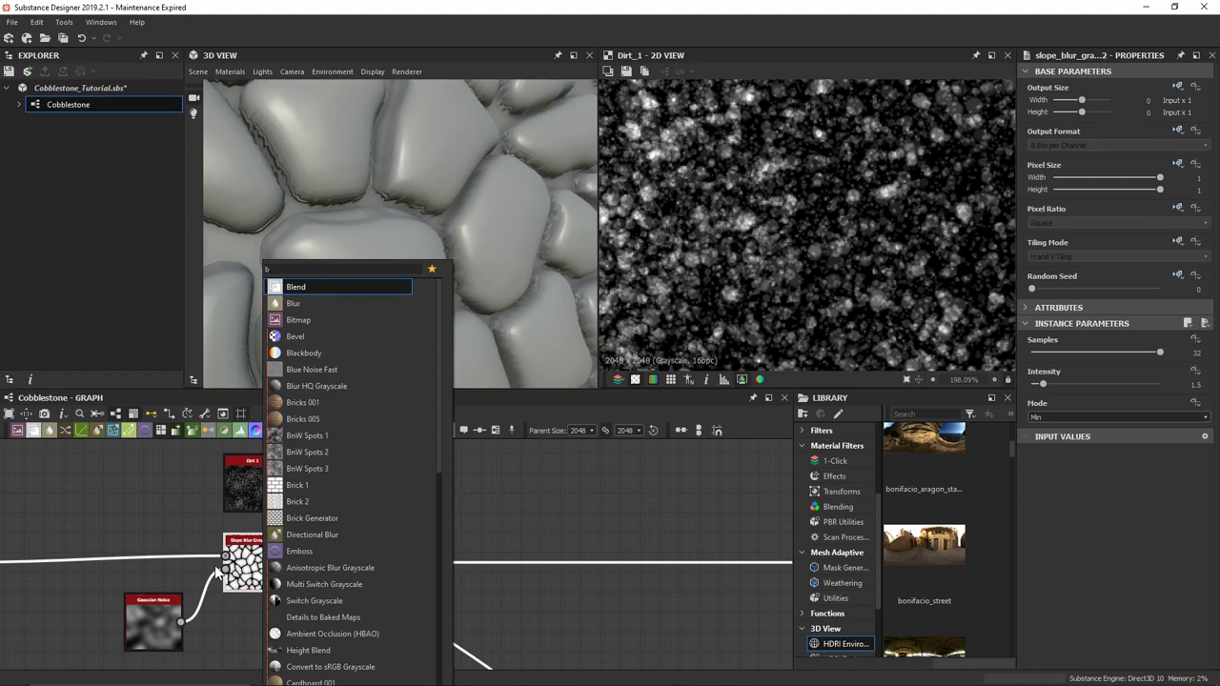
{"action": "key", "text": "Return"}
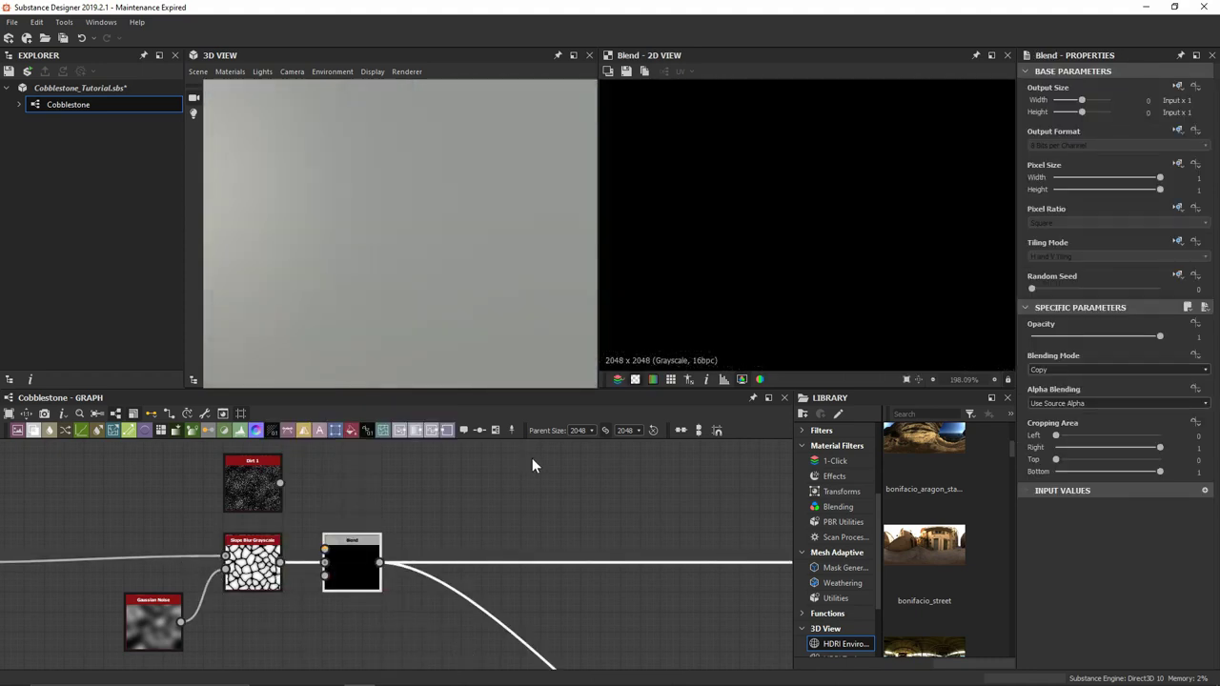
{"action": "left_click_drag", "start_coordinate": [350, 569], "coordinate": [281, 482]}
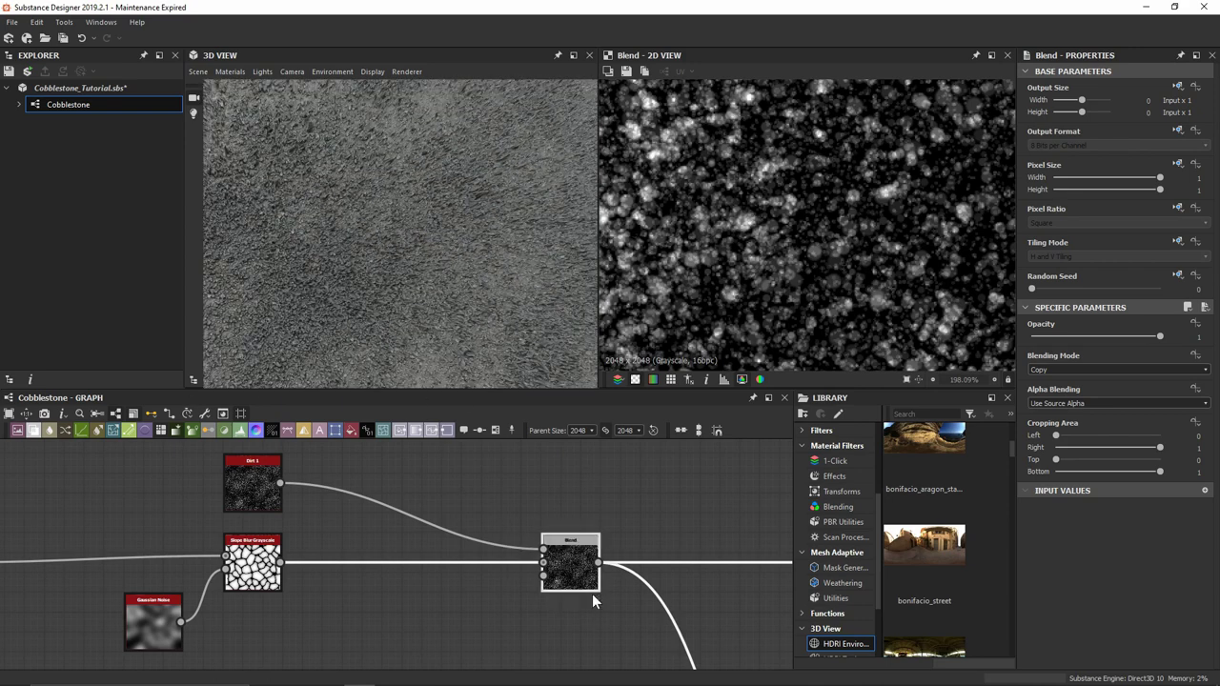
Step: Set the Blend node's blending mode to Subtract and its opacity to 0.05
{"action": "left_click", "coordinate": [1054, 369]}
{"action": "left_click", "coordinate": [1055, 395]}
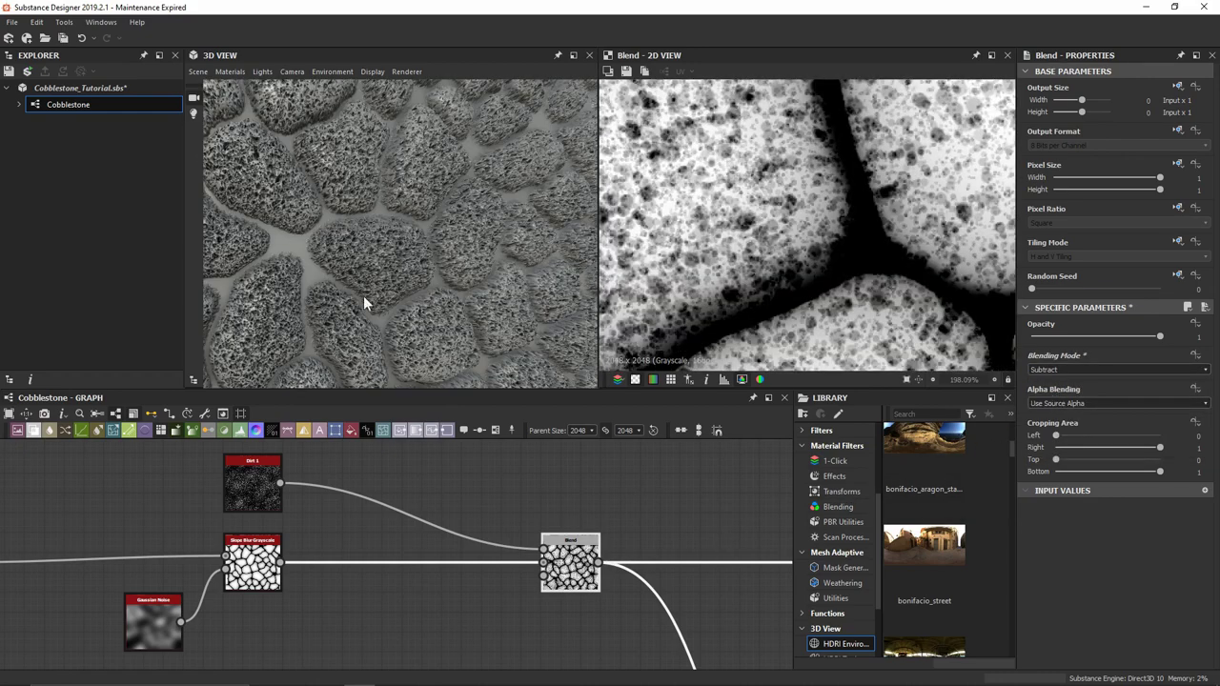
{"action": "scroll", "coordinate": [360, 205], "scroll_direction": "up", "scroll_amount": 3}
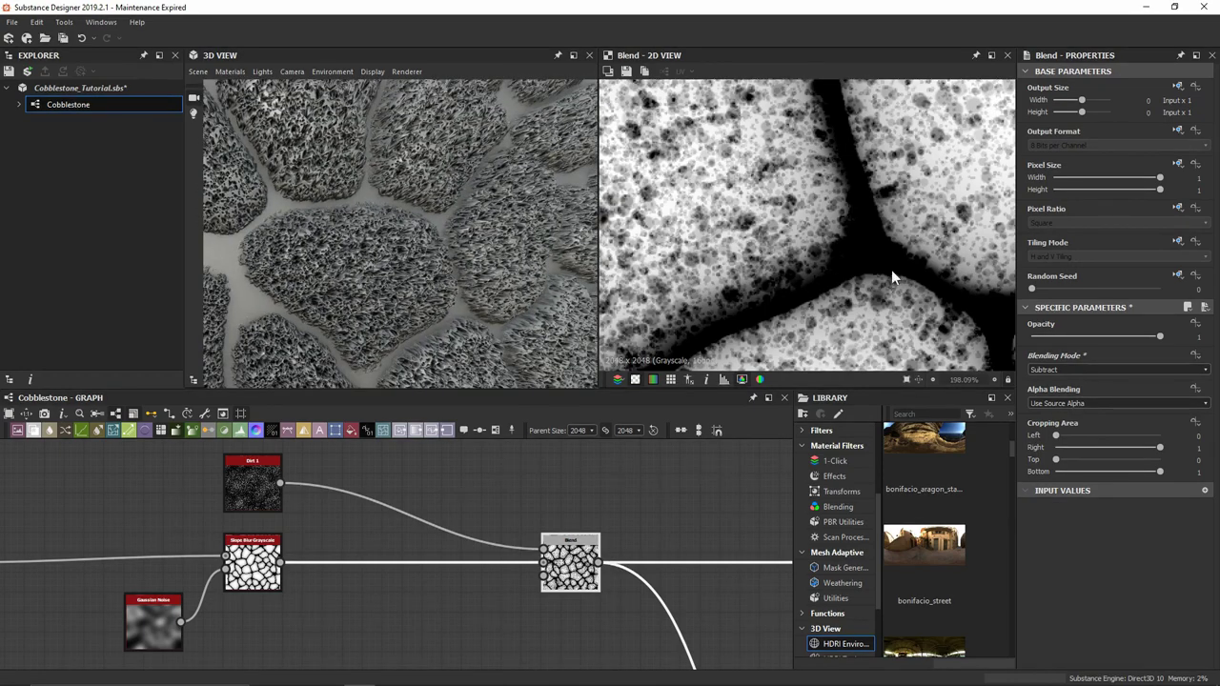
{"action": "left_click", "coordinate": [1056, 334]}
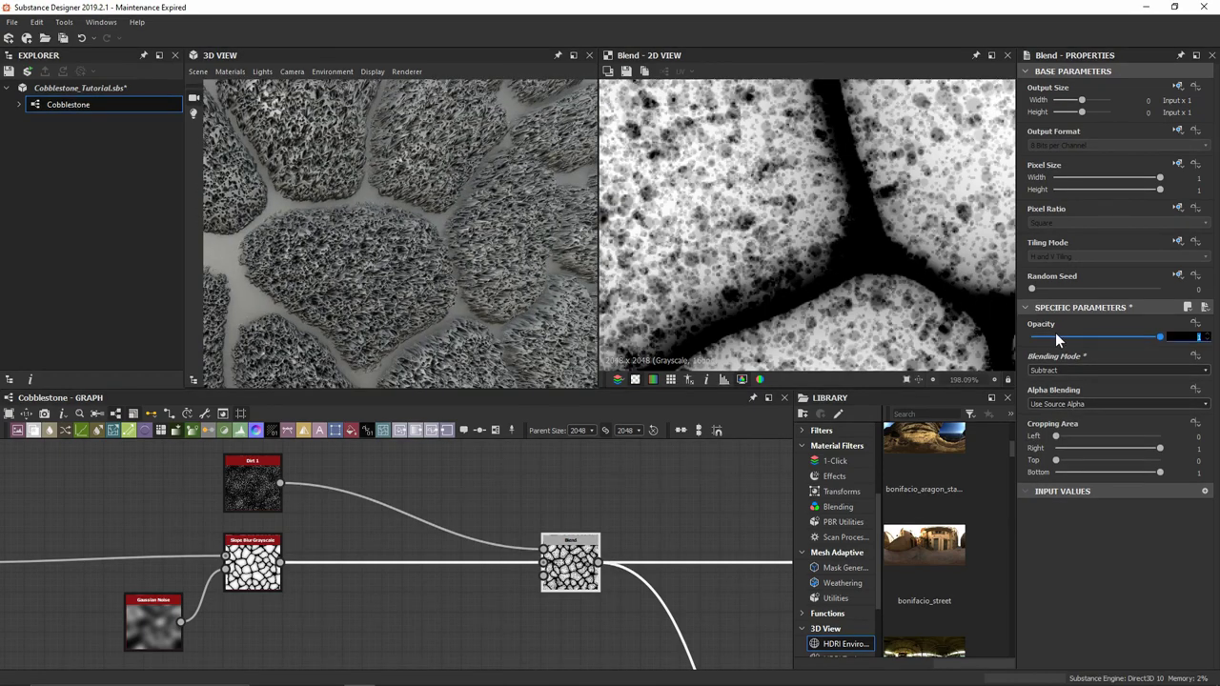
{"action": "type", "text": "0.05"}
{"action": "key", "text": "Return"}
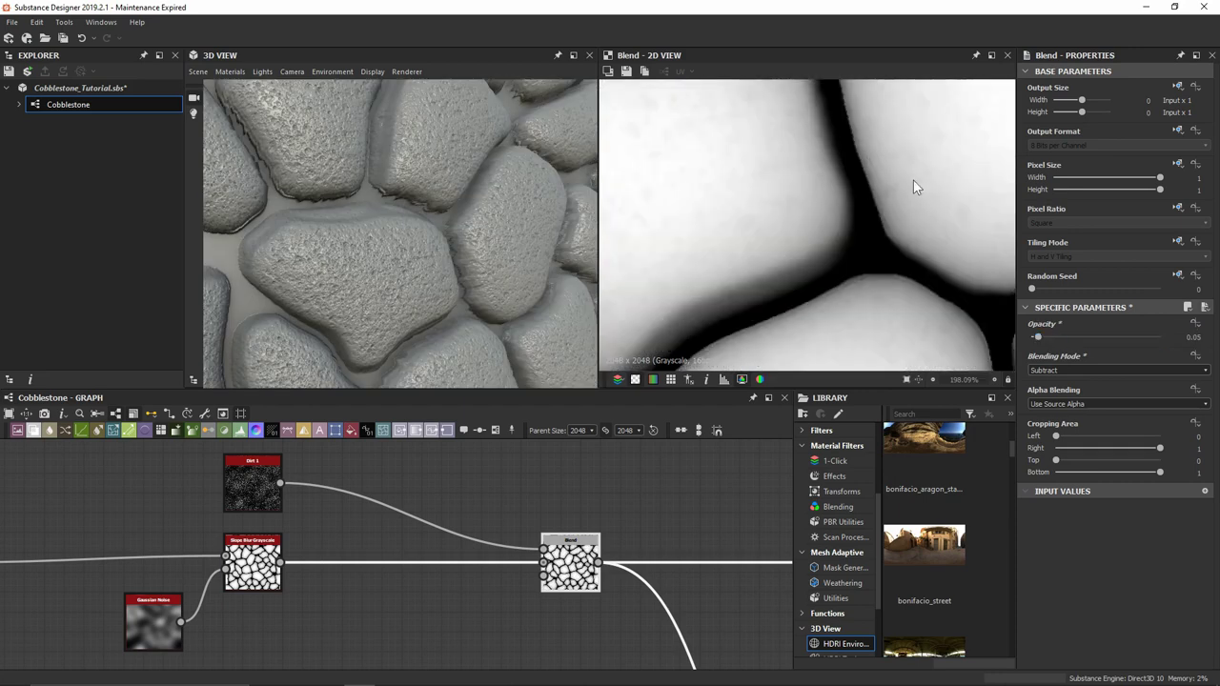
Step: Insert a Histogram Scan node between Dirt 1 and the Blend node
{"action": "scroll", "coordinate": [720, 200], "scroll_direction": "down", "scroll_amount": 1}
{"action": "scroll", "coordinate": [733, 202], "scroll_direction": "down", "scroll_amount": 1}
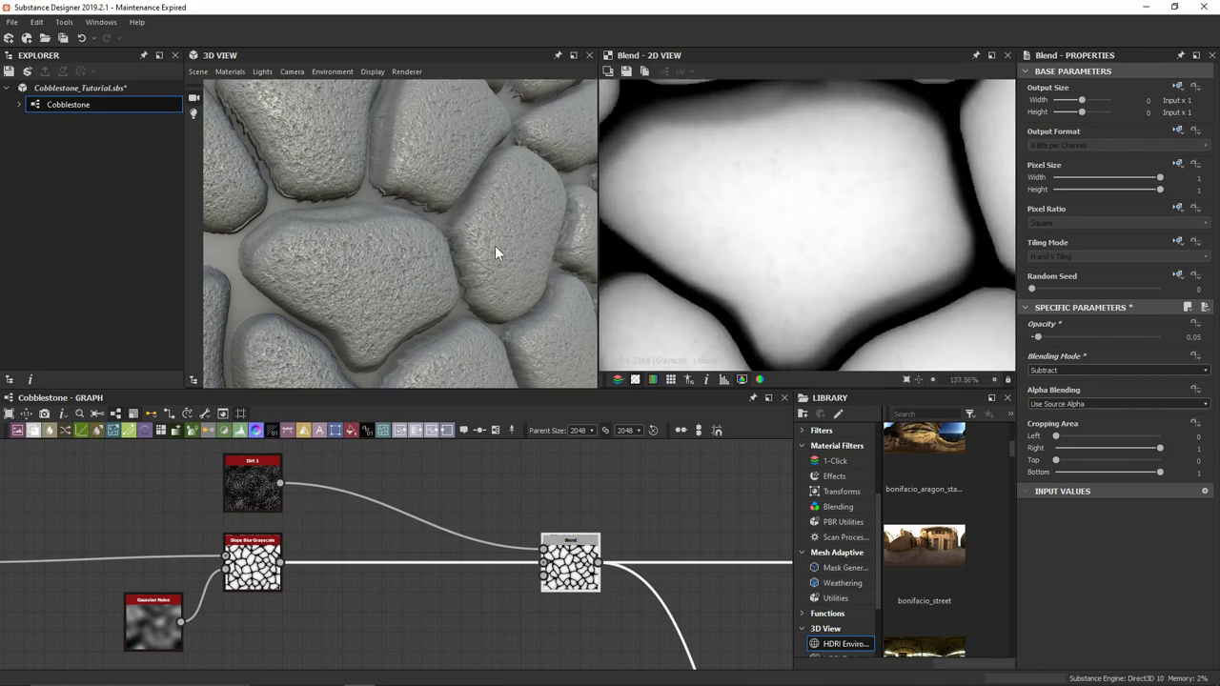
{"action": "left_click_drag", "start_coordinate": [494, 245], "coordinate": [442, 175]}
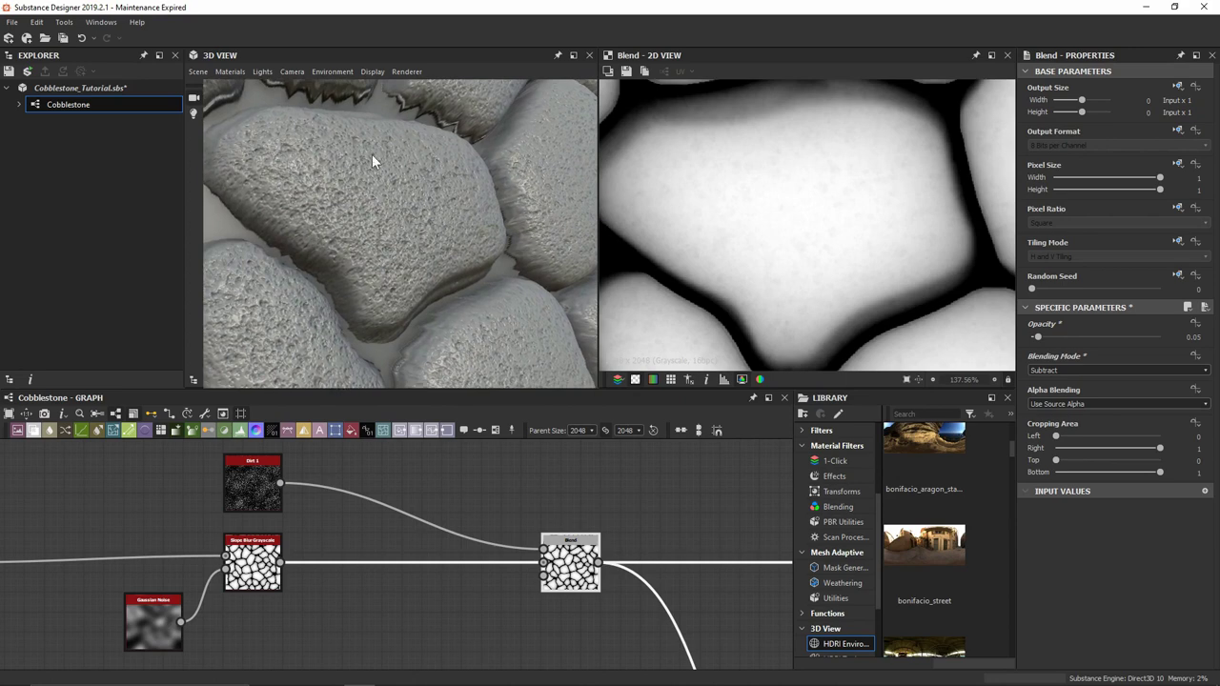
{"action": "scroll", "coordinate": [436, 216], "scroll_direction": "down", "scroll_amount": 3}
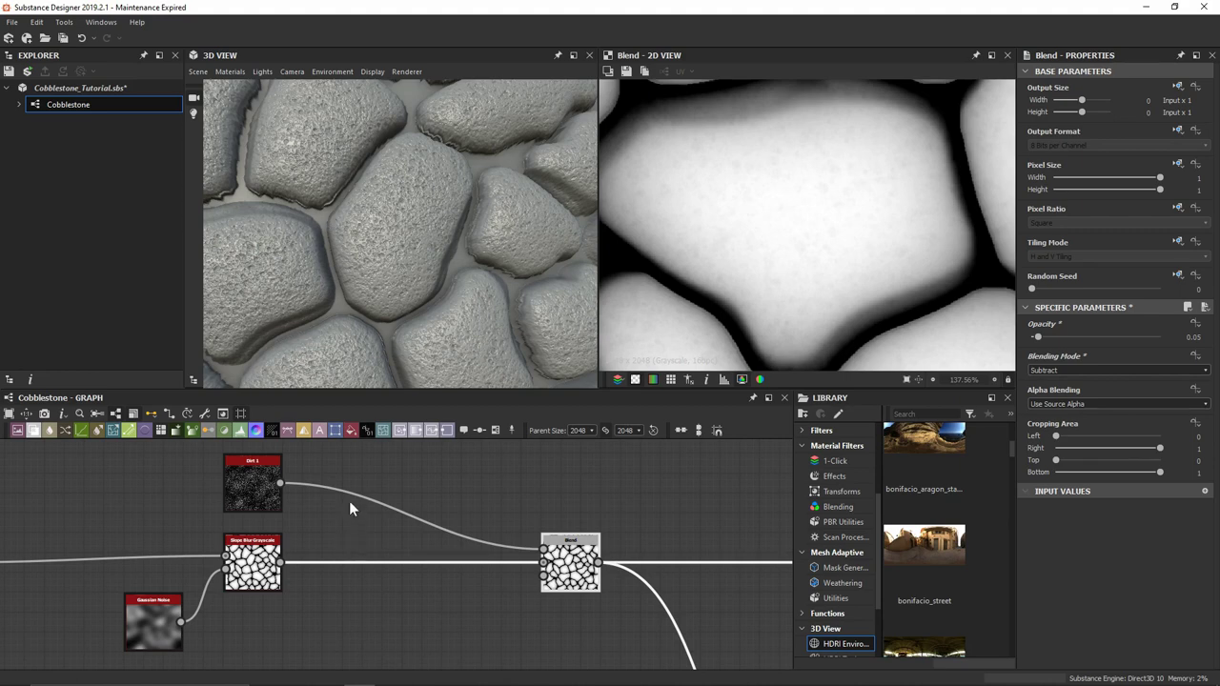
{"action": "double_click", "coordinate": [253, 487]}
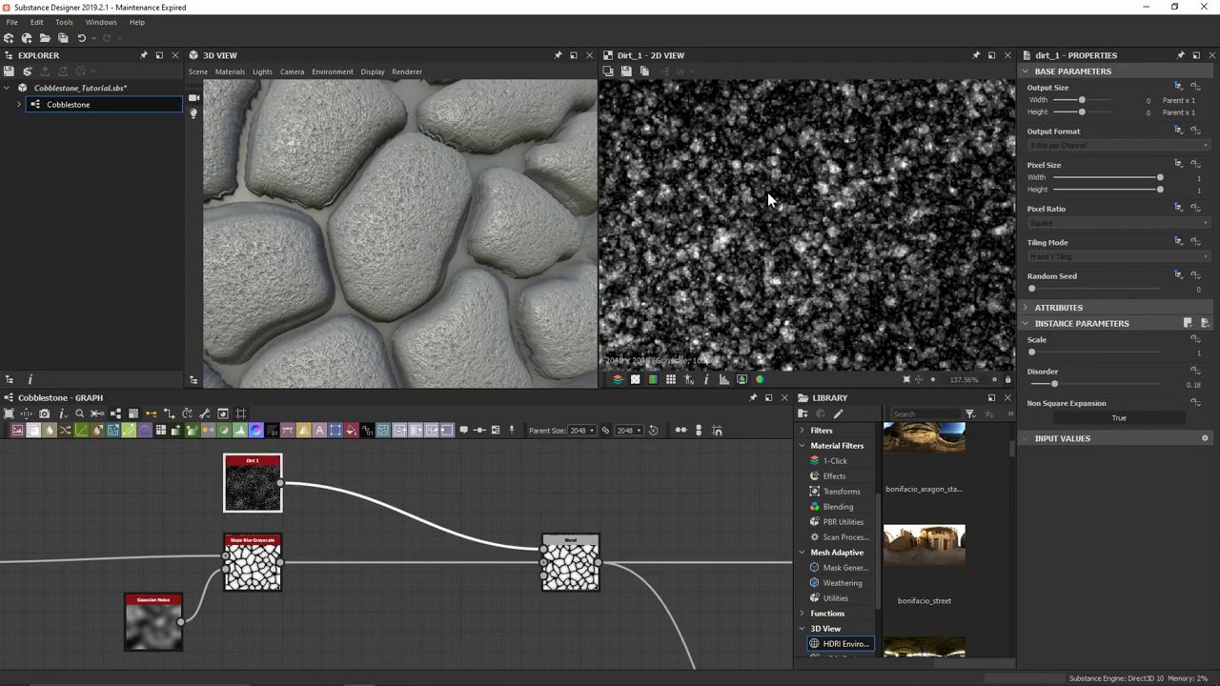
{"action": "scroll", "coordinate": [767, 191], "scroll_direction": "down", "scroll_amount": 5}
{"action": "middle_click_drag", "start_coordinate": [833, 188], "coordinate": [803, 199]}
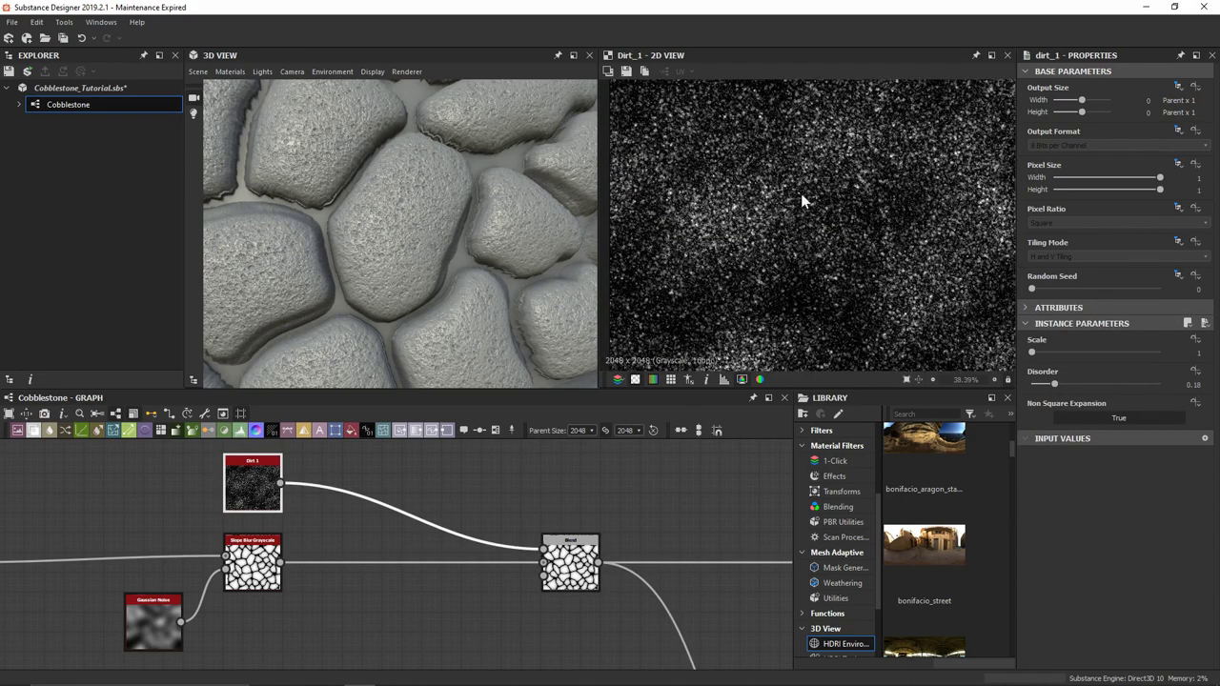
{"action": "key", "text": "space"}
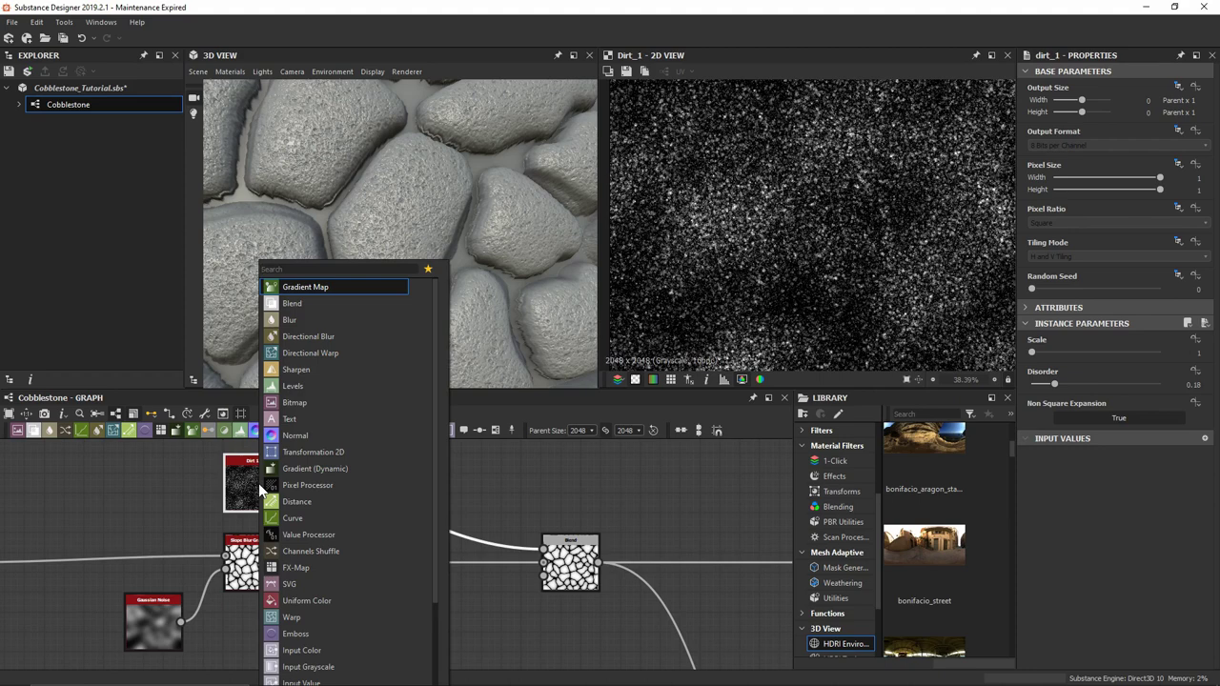
{"action": "type", "text": "hist"}
{"action": "key", "text": "Down"}
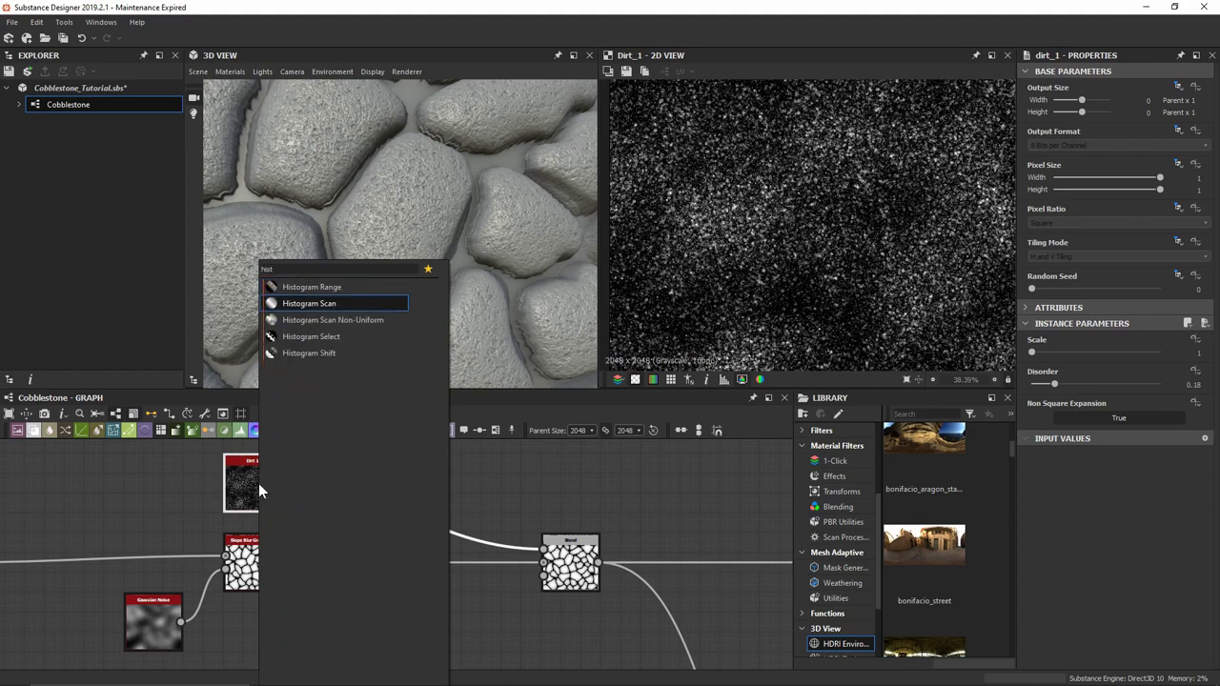
{"action": "key", "text": "Return"}
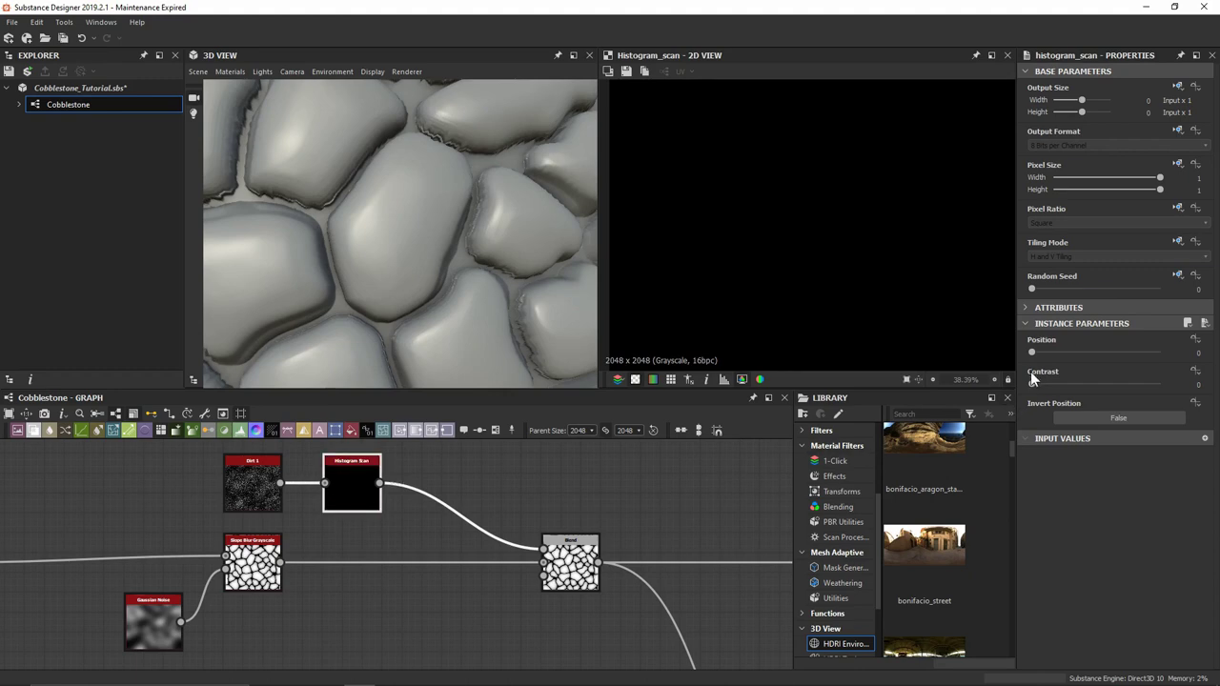
Step: Set the Histogram Scan node's position to 0.3 and contrast to 0.1
{"action": "left_click_drag", "start_coordinate": [1031, 352], "coordinate": [1089, 354]}
{"action": "left_click_drag", "start_coordinate": [1094, 354], "coordinate": [1083, 354]}
{"action": "left_click_drag", "start_coordinate": [478, 274], "coordinate": [429, 220], "text": "alt"}
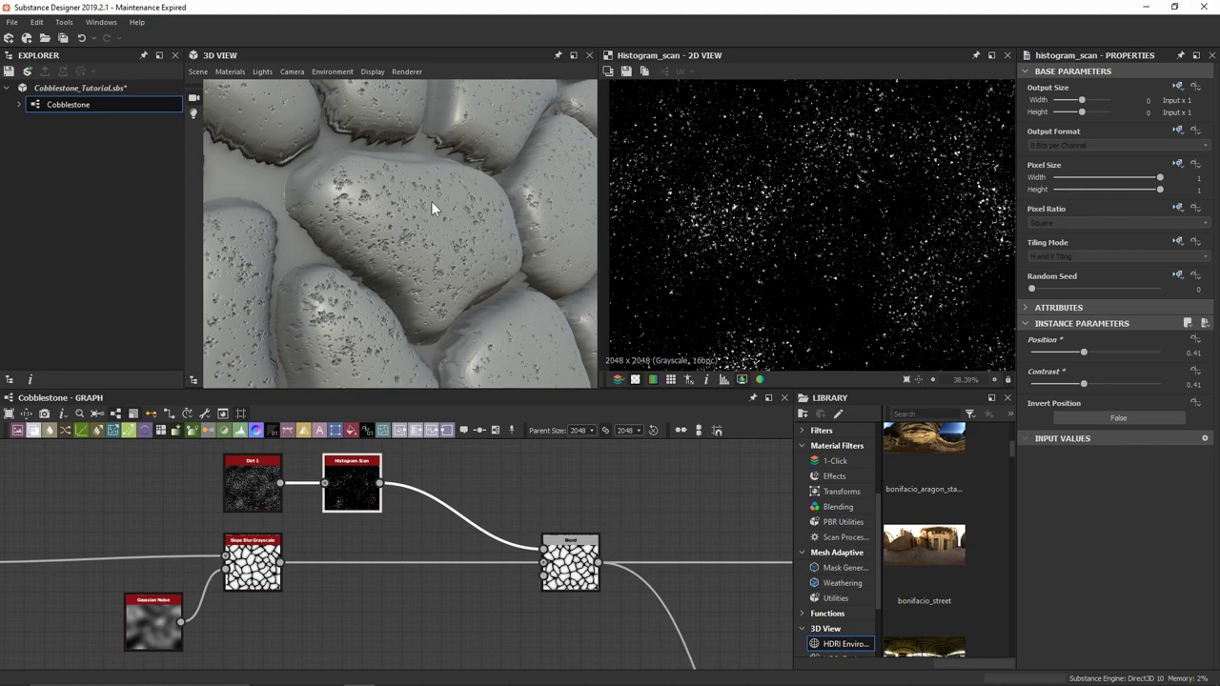
{"action": "left_click_drag", "start_coordinate": [1083, 383], "coordinate": [1068, 354]}
{"action": "left_click_drag", "start_coordinate": [484, 124], "coordinate": [419, 219]}
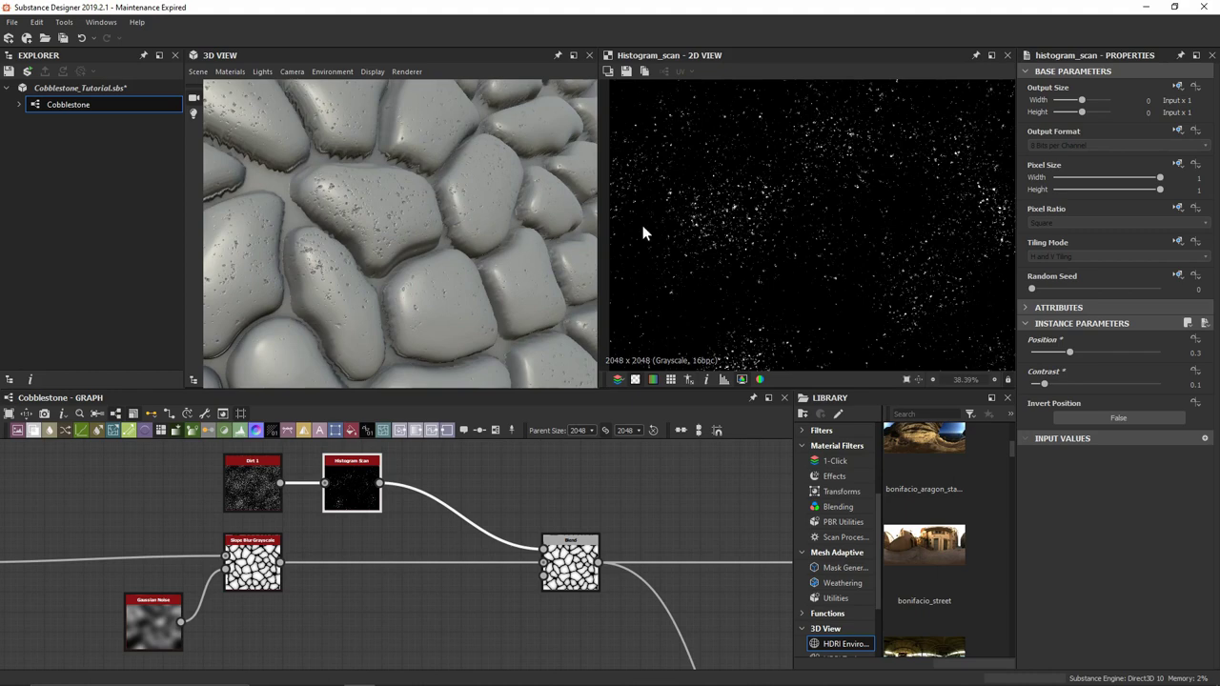
Step: Insert a Slope Blur Grayscale node after Histogram Scan and feed its slope input from Gaussian Noise, routing the link through a dot node
{"action": "scroll", "coordinate": [642, 234], "scroll_direction": "up", "scroll_amount": 5}
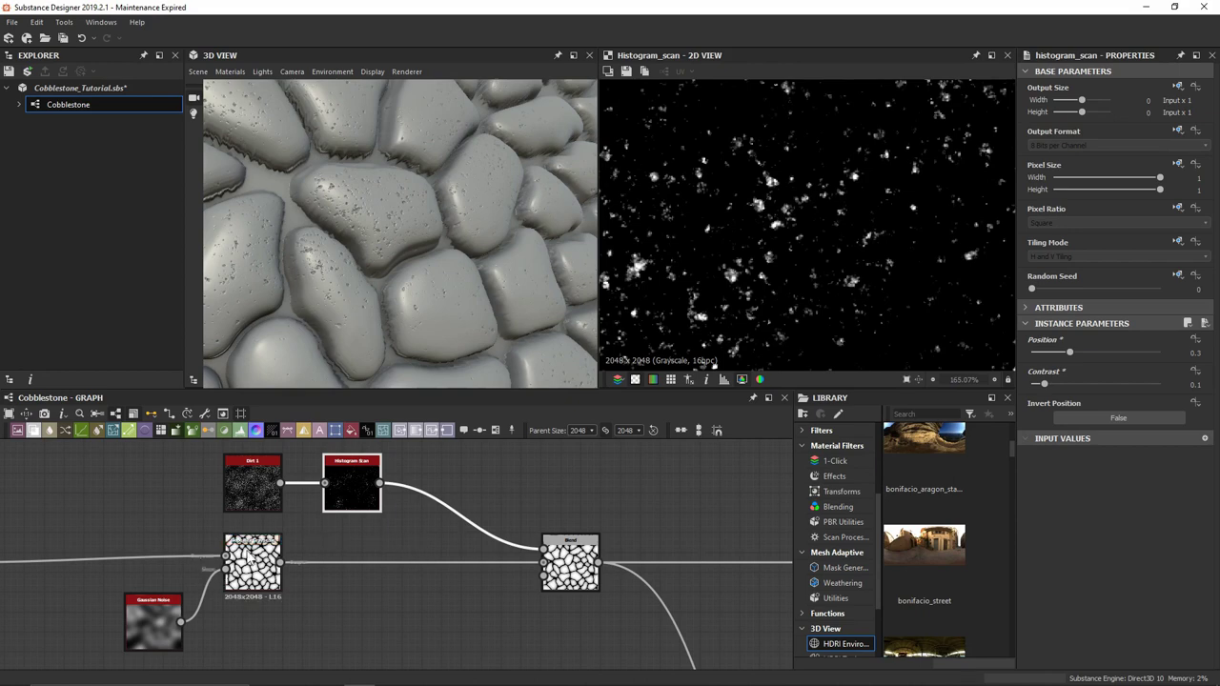
{"action": "key", "text": "space"}
{"action": "type", "text": "sl"}
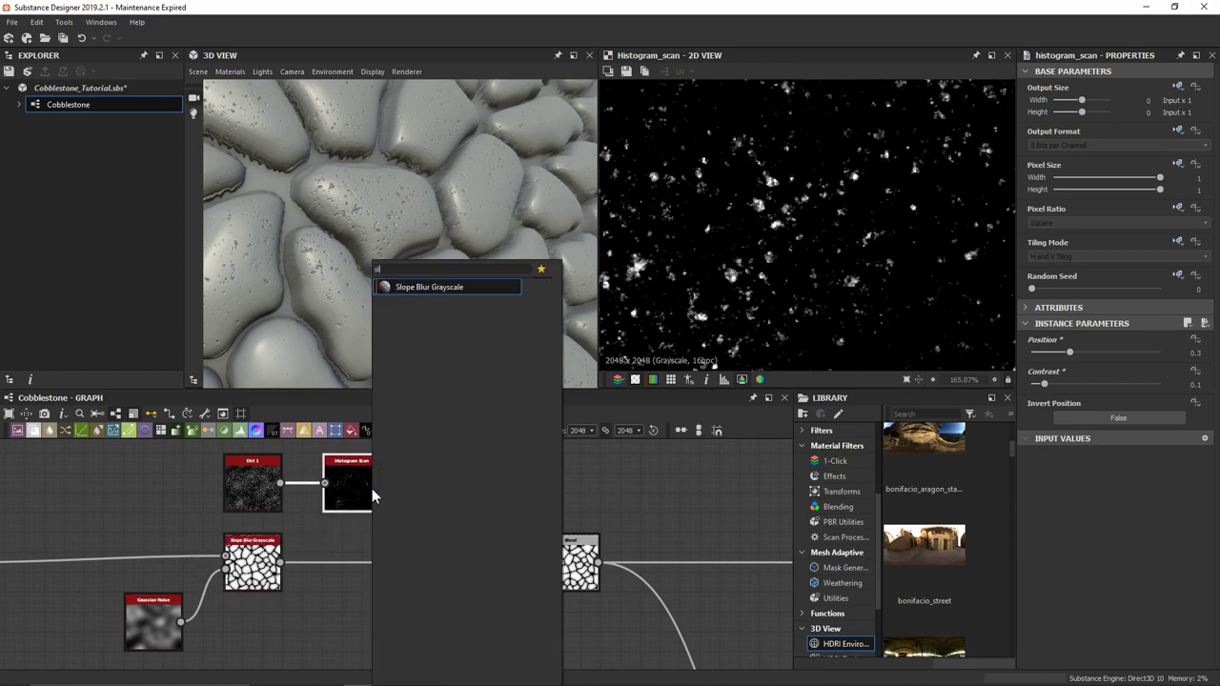
{"action": "key", "text": "Return"}
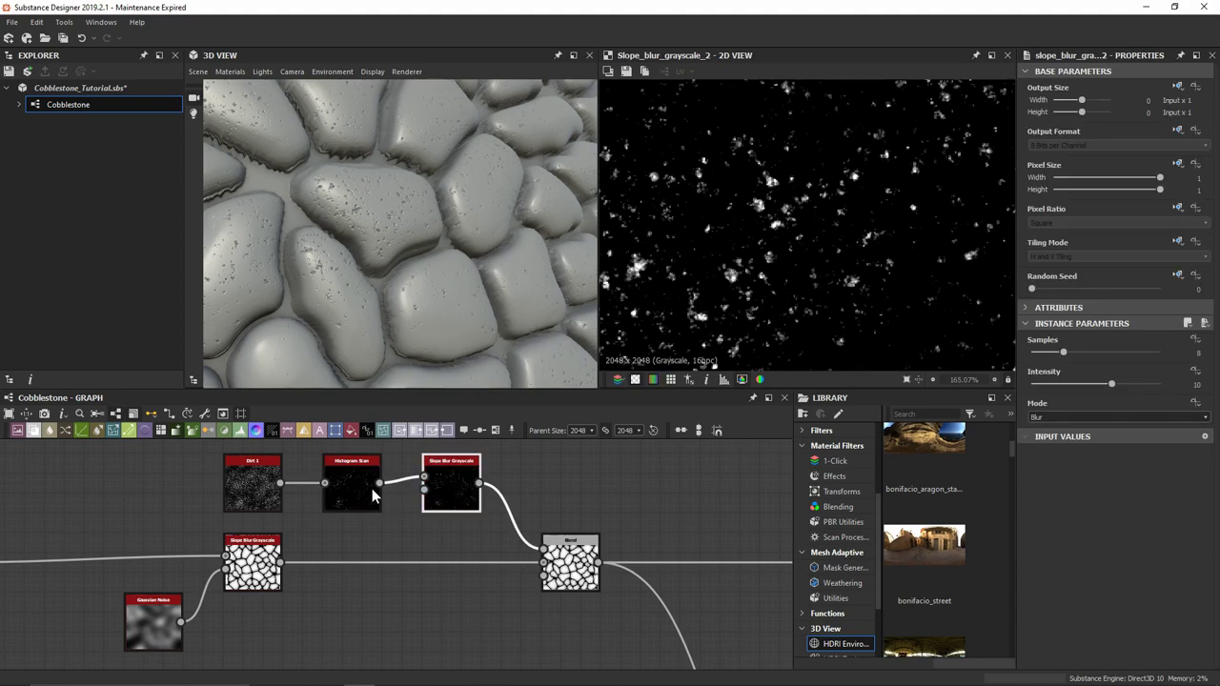
{"action": "left_click_drag", "start_coordinate": [424, 490], "coordinate": [415, 614]}
{"action": "left_click", "coordinate": [230, 612], "text": "alt"}
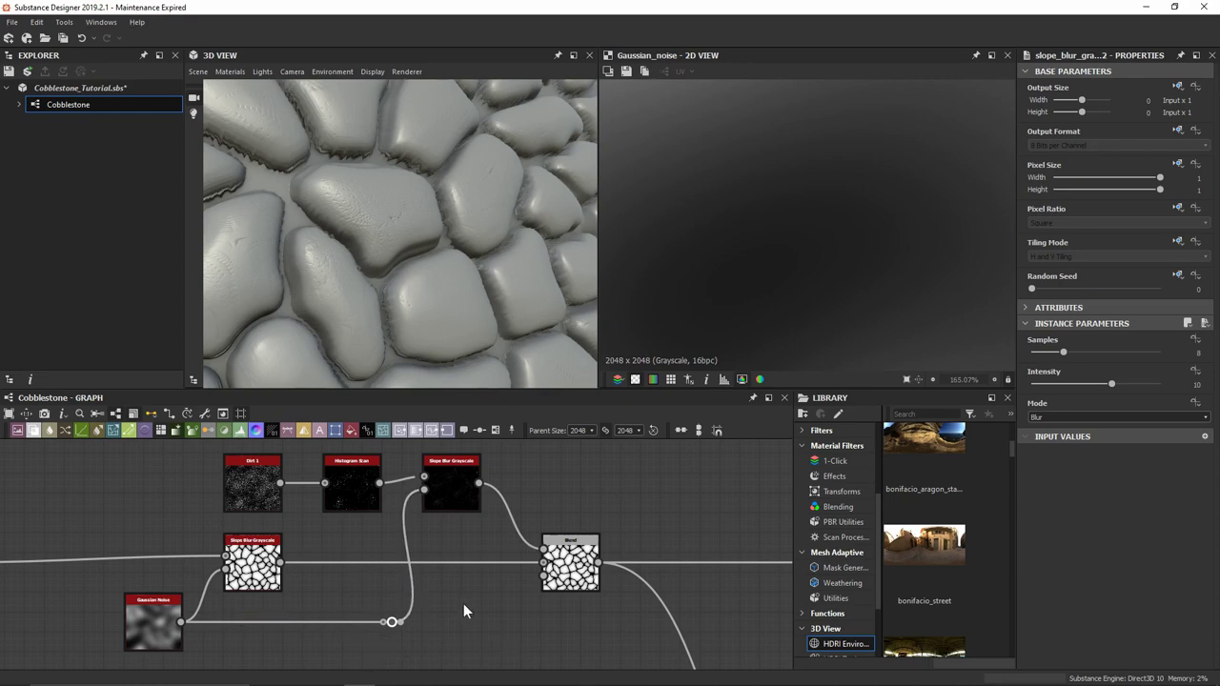
Step: Set the new Slope Blur Grayscale node to 32 samples, intensity 1.18 and mode Min, and check the stone surfaces
{"action": "double_click", "coordinate": [457, 486]}
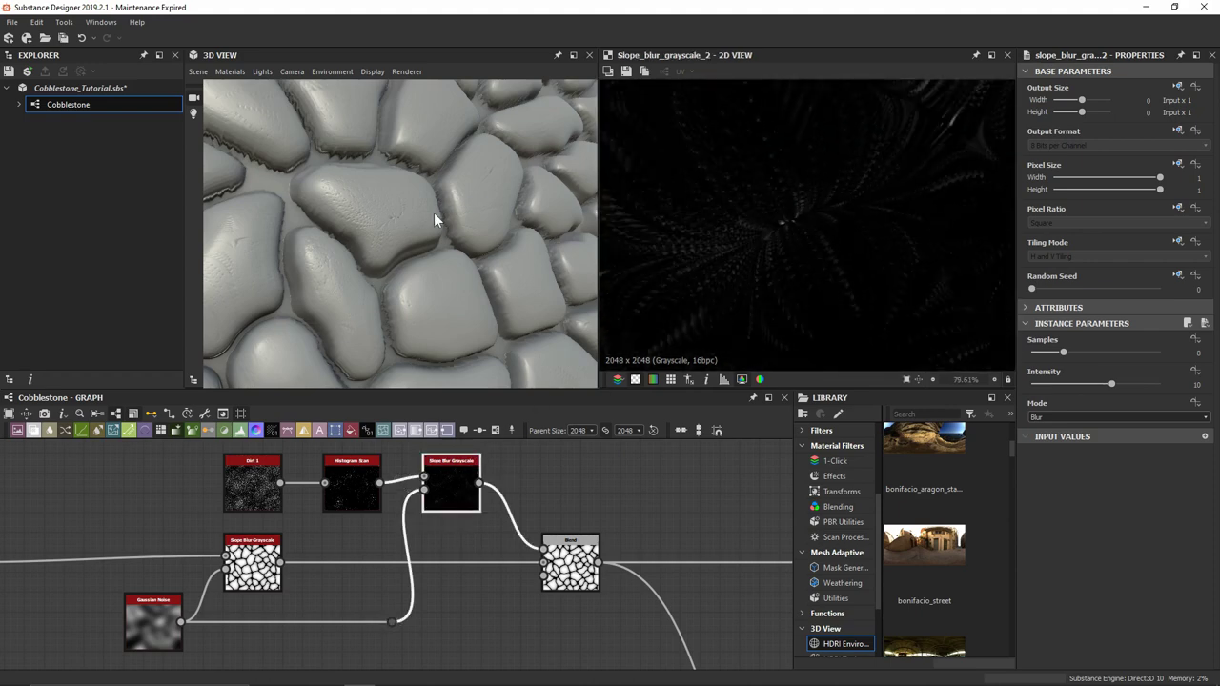
{"action": "scroll", "coordinate": [408, 217], "scroll_direction": "up", "scroll_amount": 3}
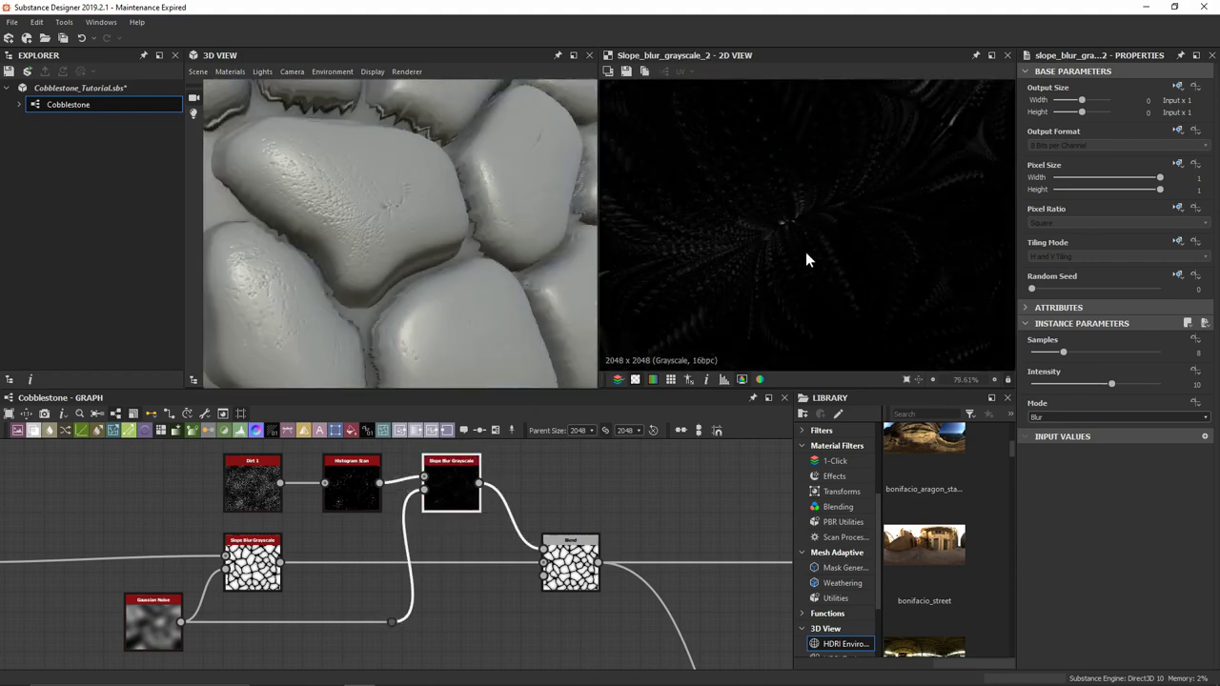
{"action": "scroll", "coordinate": [733, 172], "scroll_direction": "down", "scroll_amount": 3}
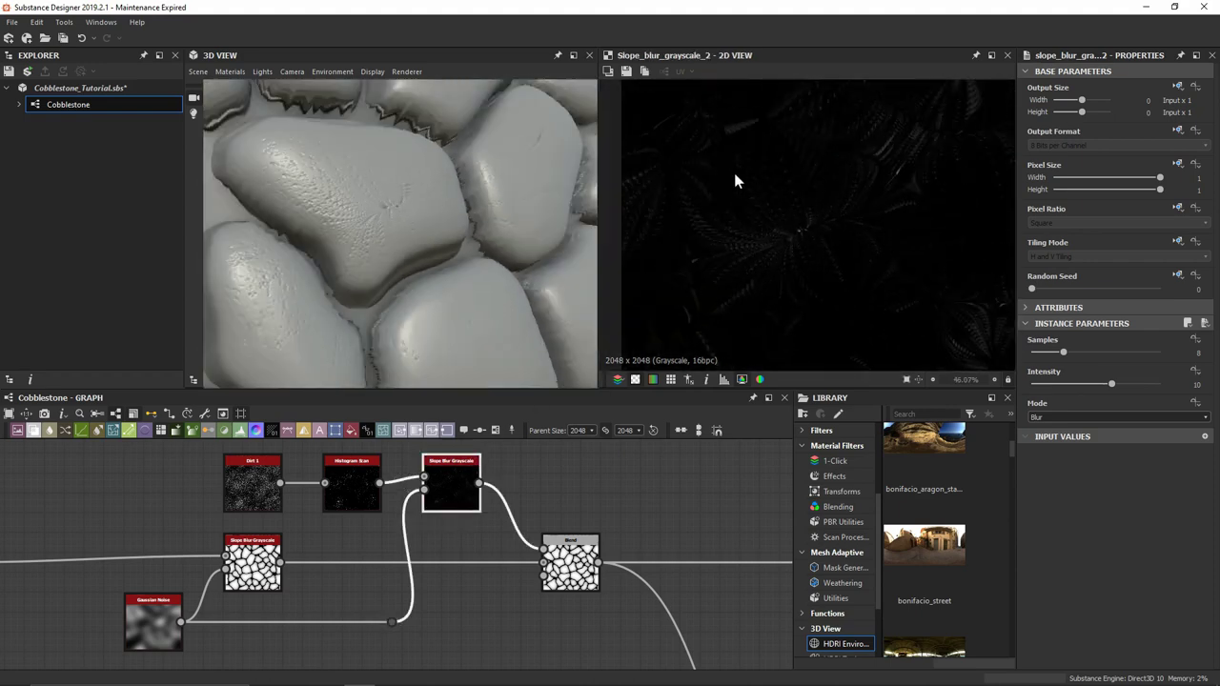
{"action": "middle_click_drag", "start_coordinate": [990, 158], "coordinate": [924, 186]}
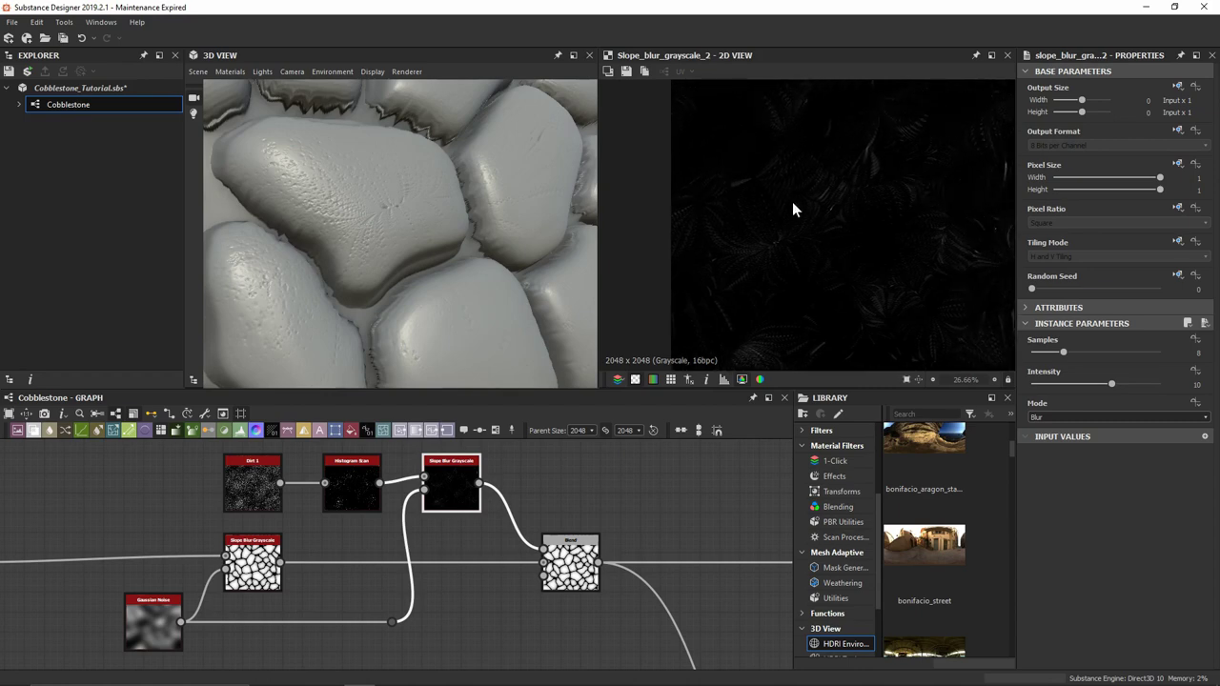
{"action": "left_click_drag", "start_coordinate": [1063, 352], "coordinate": [1167, 352]}
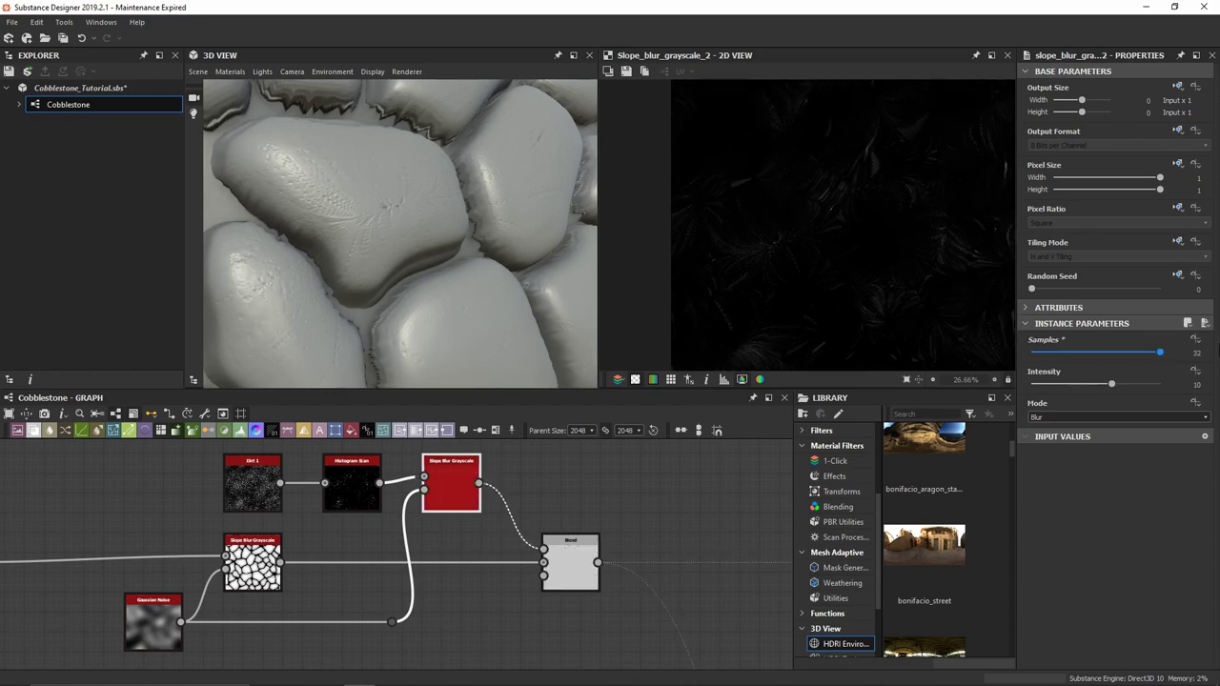
{"action": "left_click_drag", "start_coordinate": [1111, 383], "coordinate": [1040, 389]}
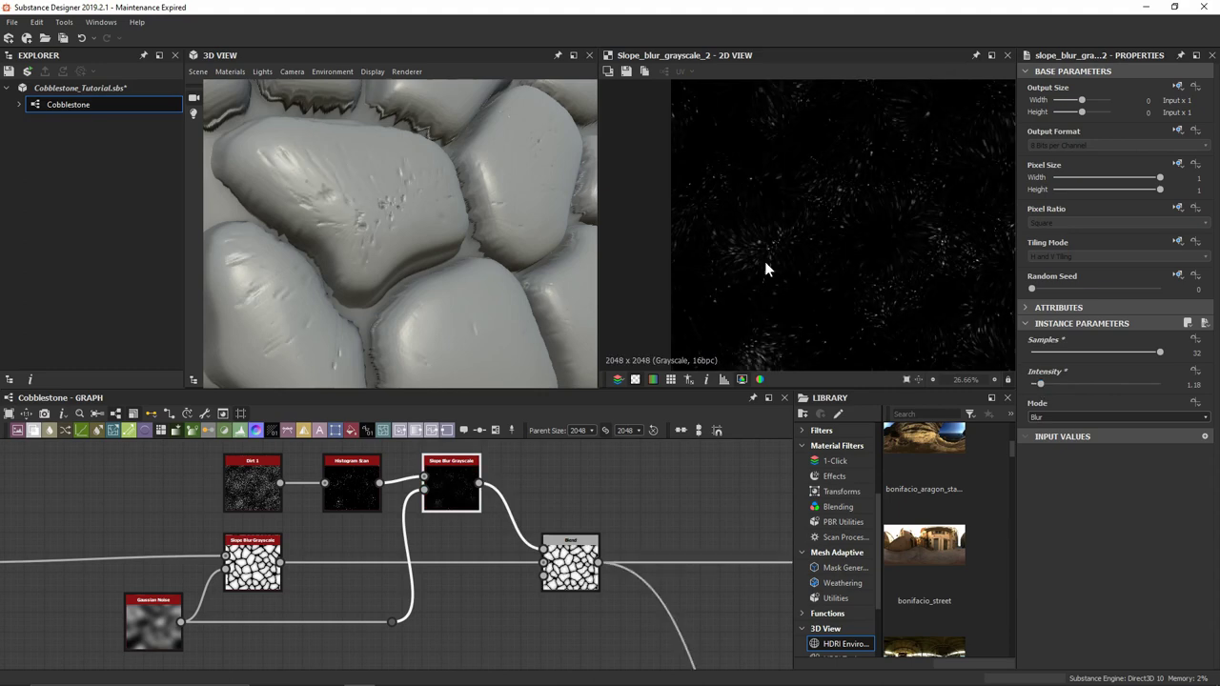
{"action": "left_click", "coordinate": [1065, 415]}
{"action": "key", "text": "Down"}
{"action": "key", "text": "Return"}
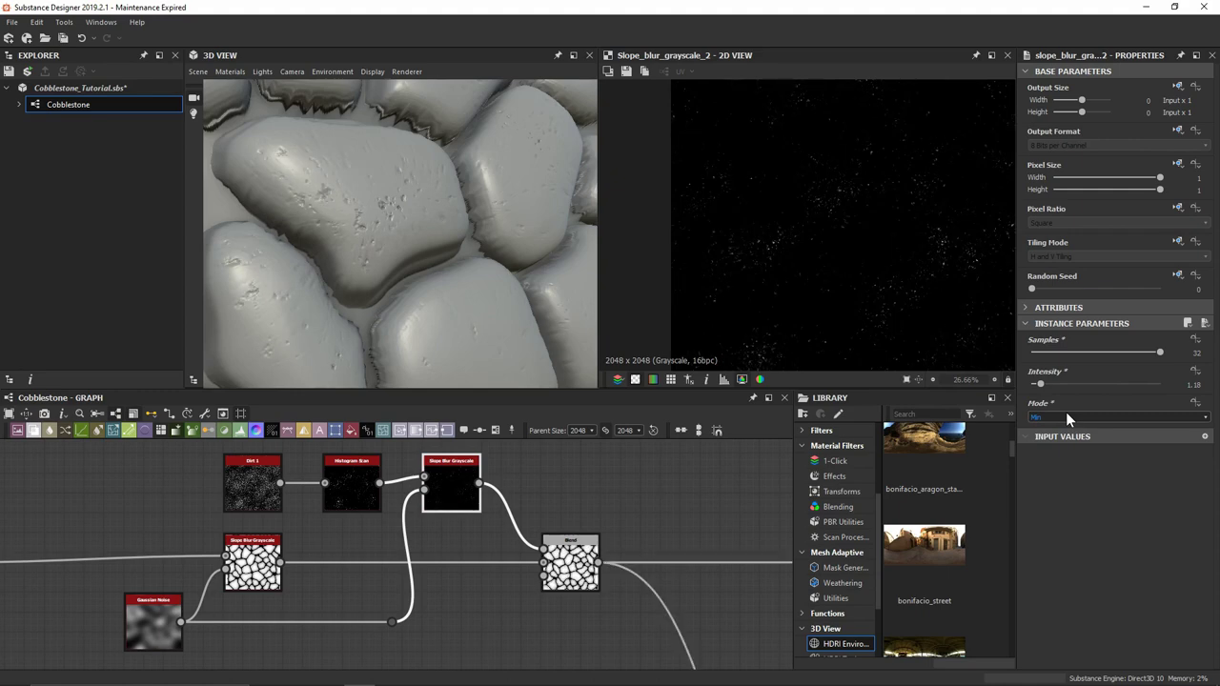
{"action": "scroll", "coordinate": [805, 203], "scroll_direction": "up", "scroll_amount": 8}
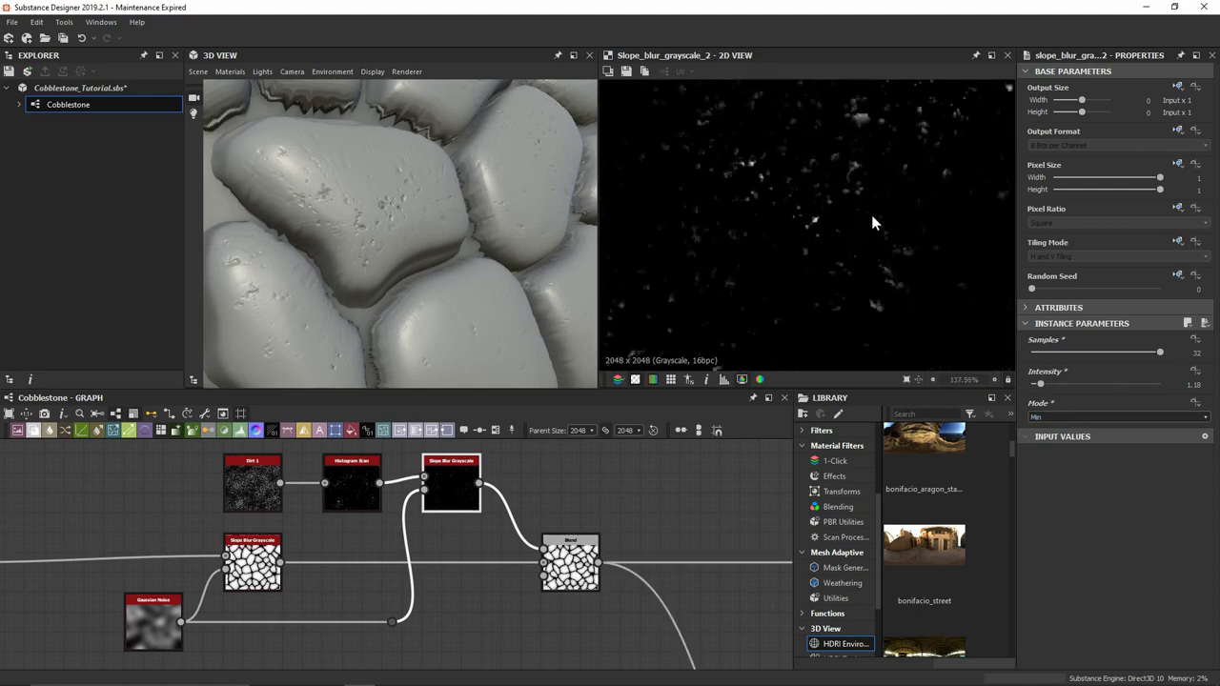
{"action": "middle_click_drag", "start_coordinate": [846, 176], "coordinate": [864, 212]}
{"action": "left_click_drag", "start_coordinate": [467, 186], "coordinate": [432, 224]}
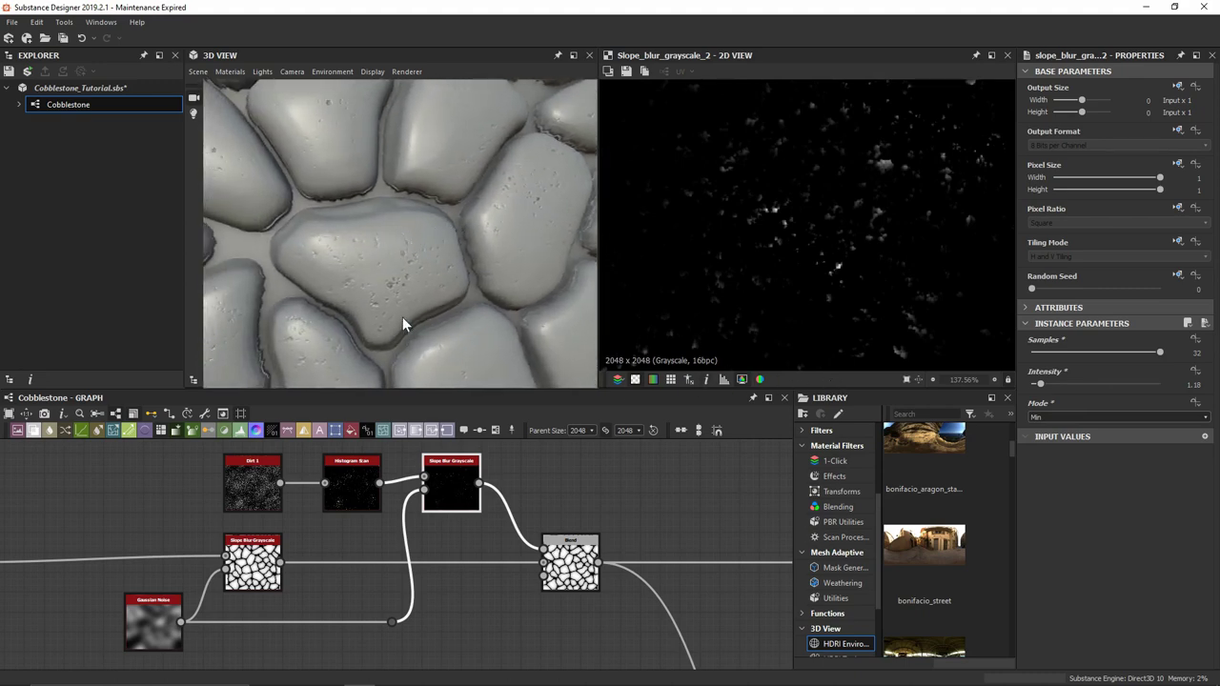
{"action": "left_click_drag", "start_coordinate": [402, 316], "coordinate": [423, 288]}
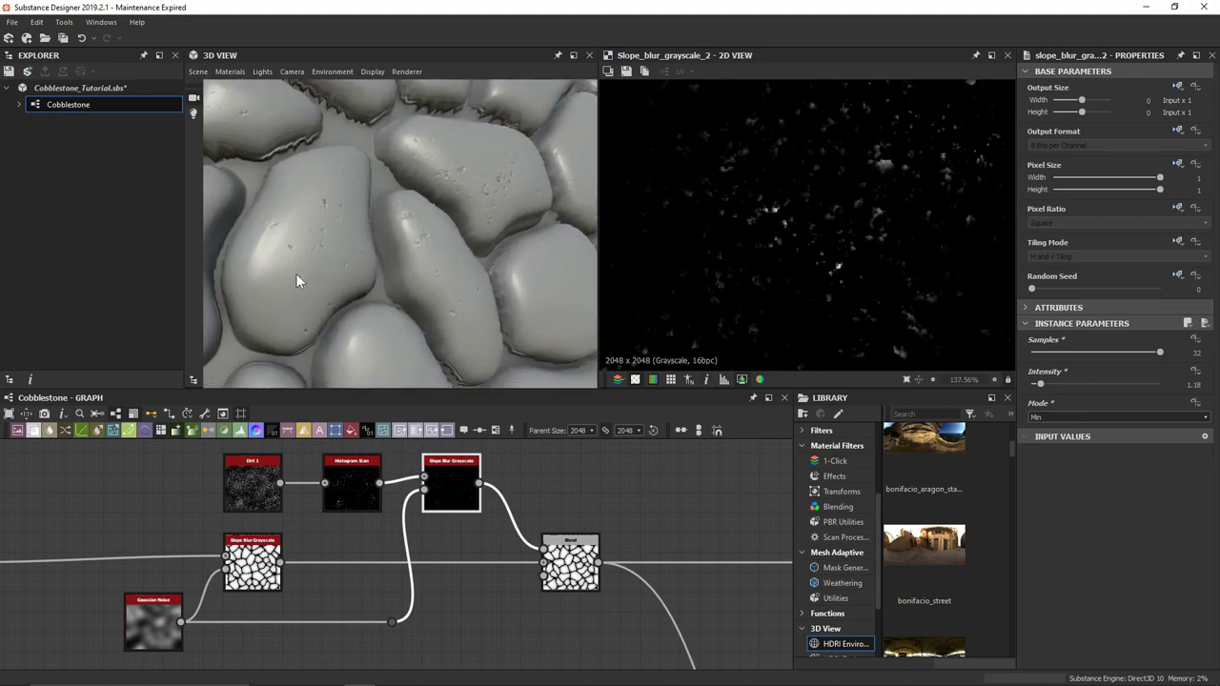
Step: Inspect the pitted stones up close, and insert a second Blend node directly after the existing Blend node
{"action": "left_click_drag", "start_coordinate": [345, 184], "coordinate": [345, 203]}
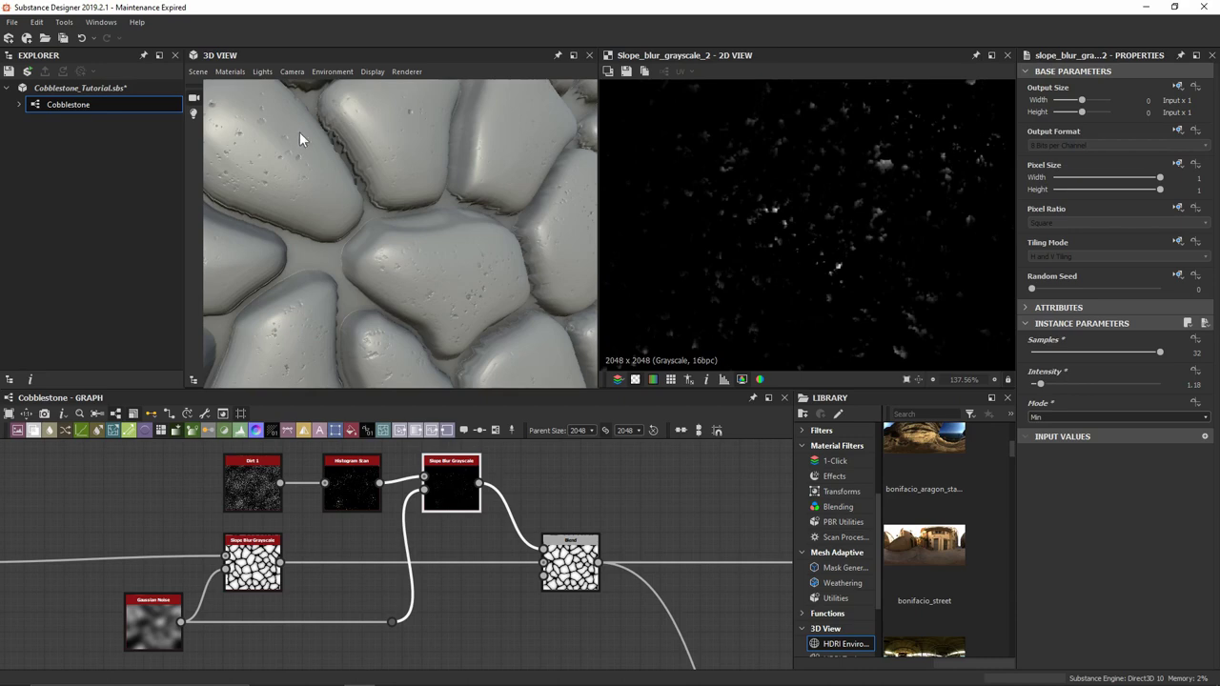
{"action": "left_click_drag", "start_coordinate": [407, 270], "coordinate": [237, 262]}
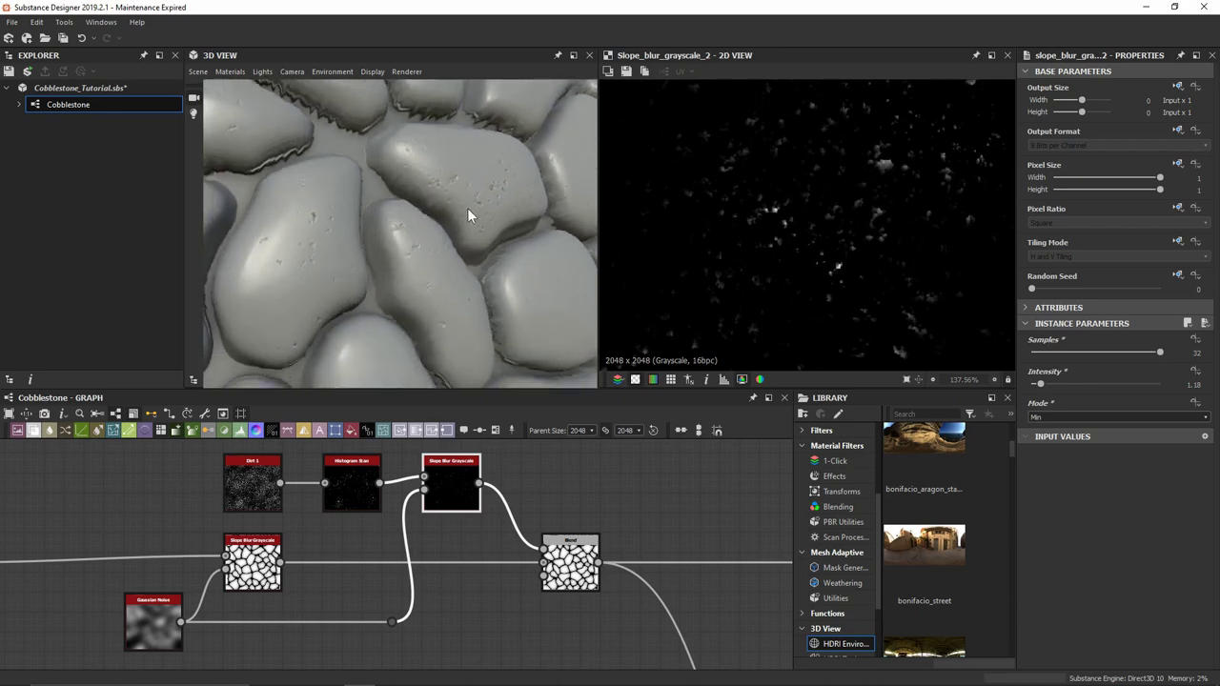
{"action": "left_click_drag", "start_coordinate": [466, 215], "coordinate": [467, 276]}
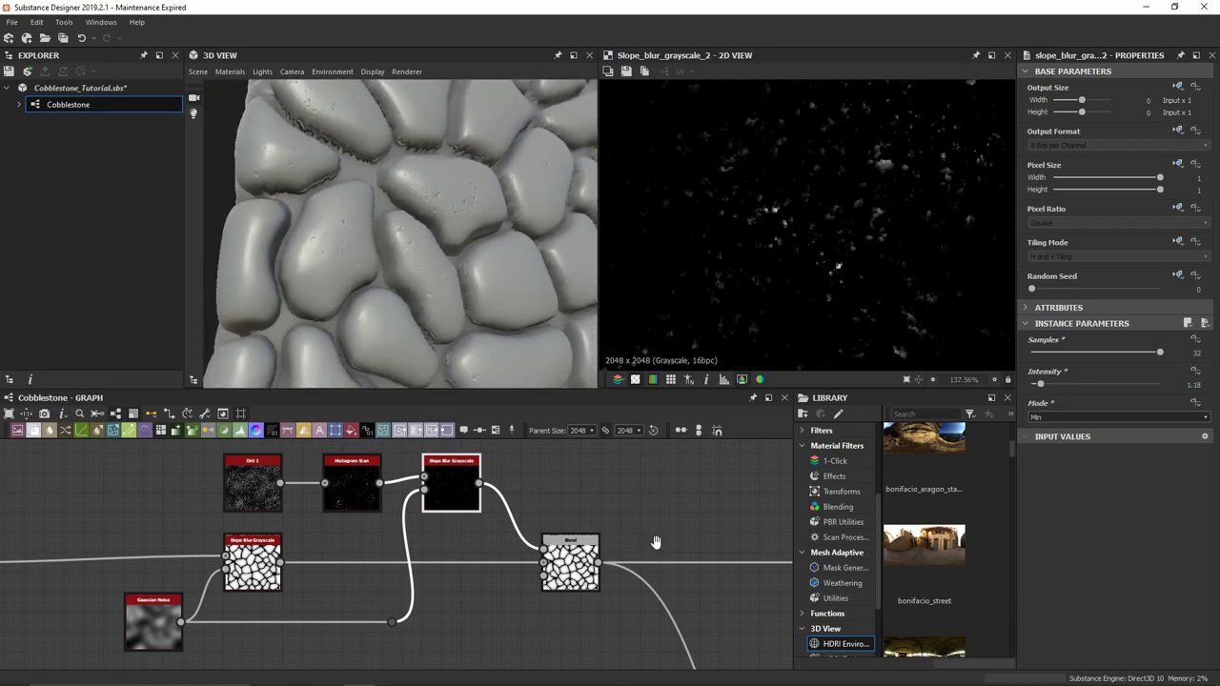
{"action": "middle_click_drag", "start_coordinate": [656, 541], "coordinate": [436, 542]}
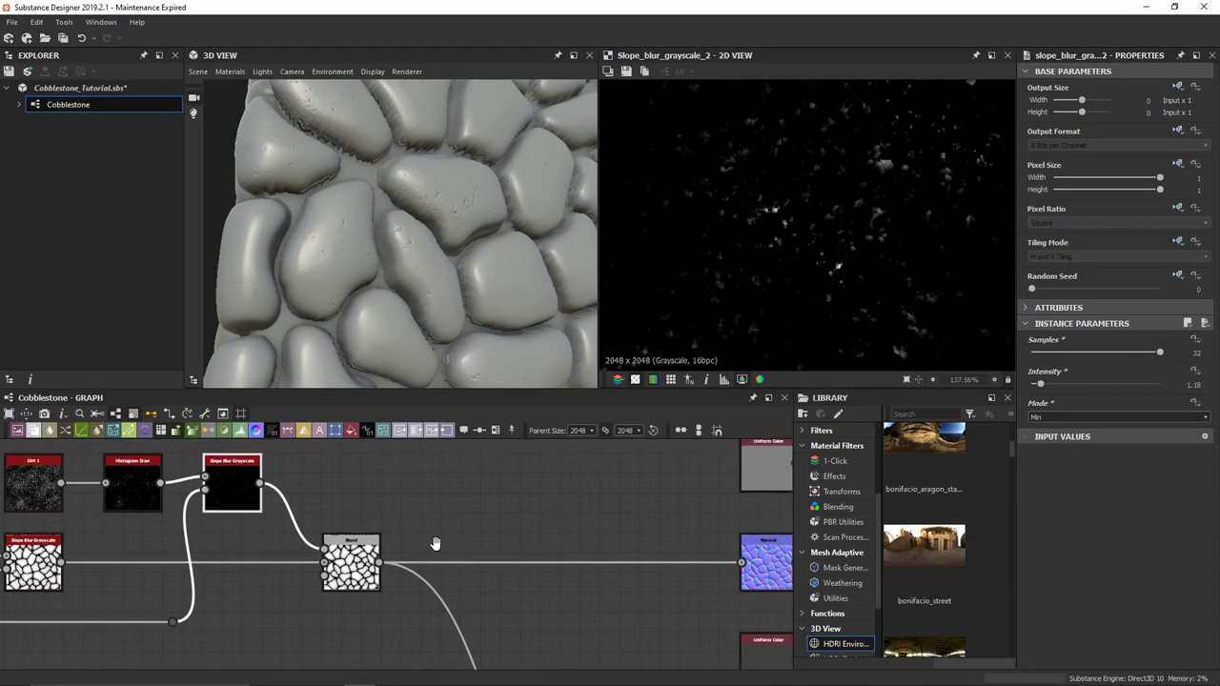
{"action": "left_click", "coordinate": [353, 570]}
{"action": "key", "text": "space"}
{"action": "key", "text": "Return"}
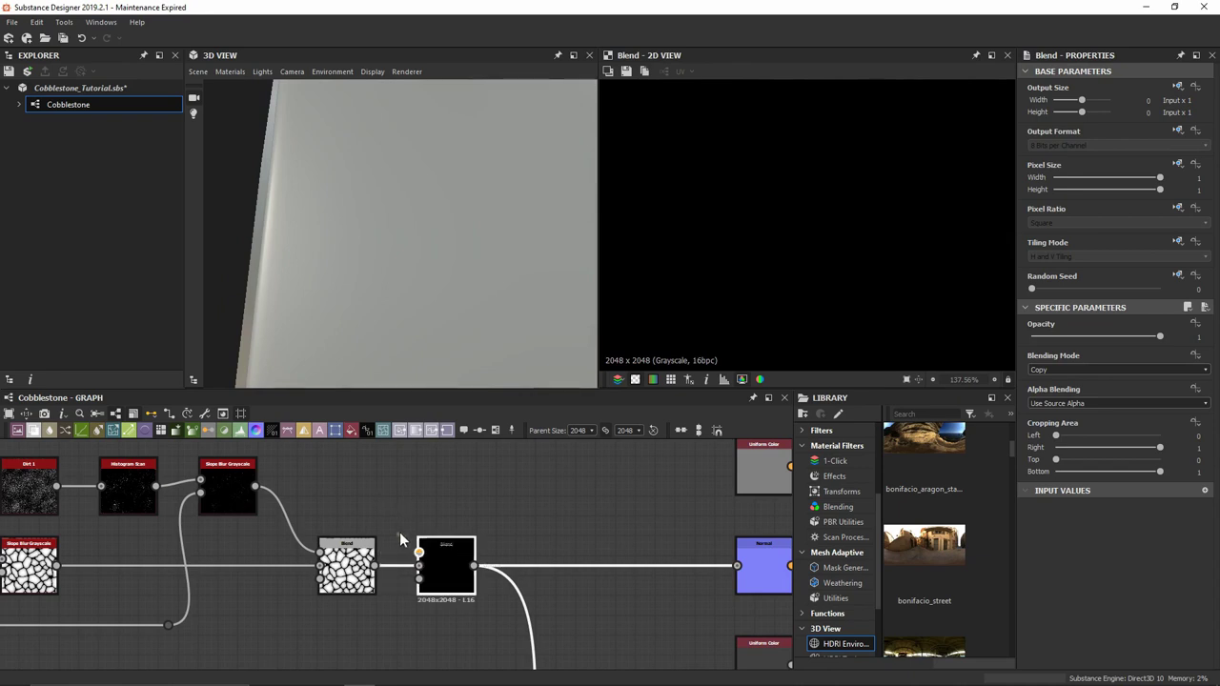
Step: Add a Fractal Sum Base noise node and connect it to the new Blend node's foreground input
{"action": "middle_click_drag", "start_coordinate": [404, 539], "coordinate": [425, 551]}
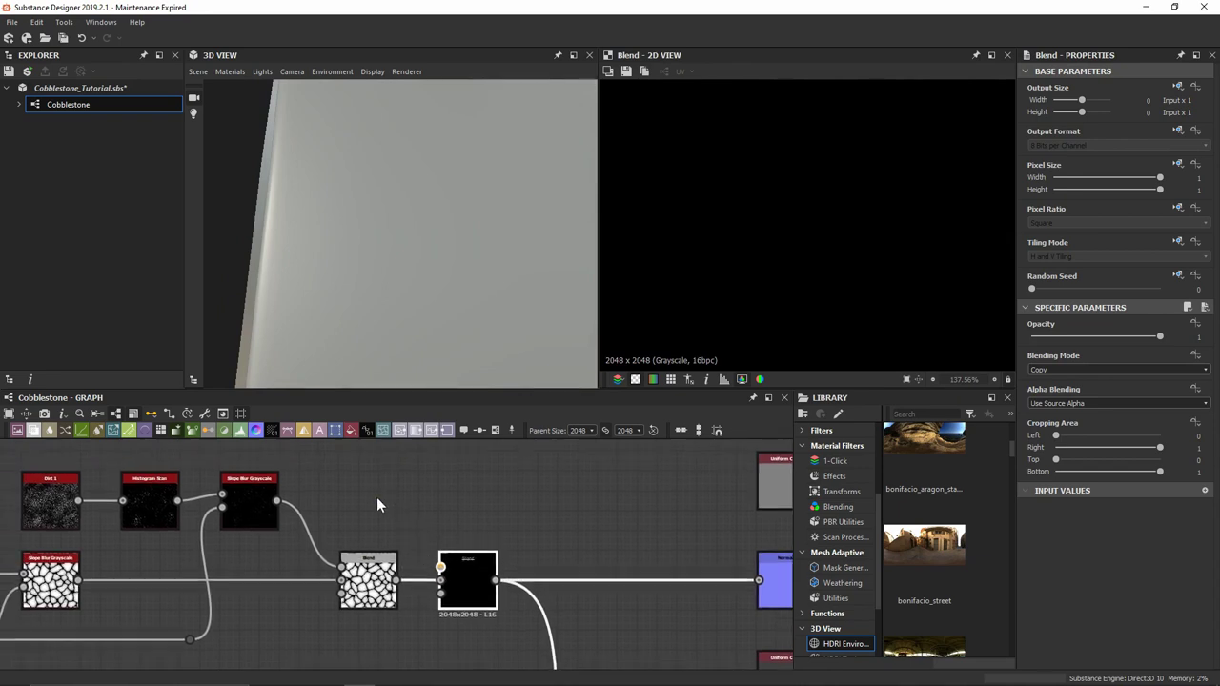
{"action": "key", "text": "space"}
{"action": "type", "text": "fract"}
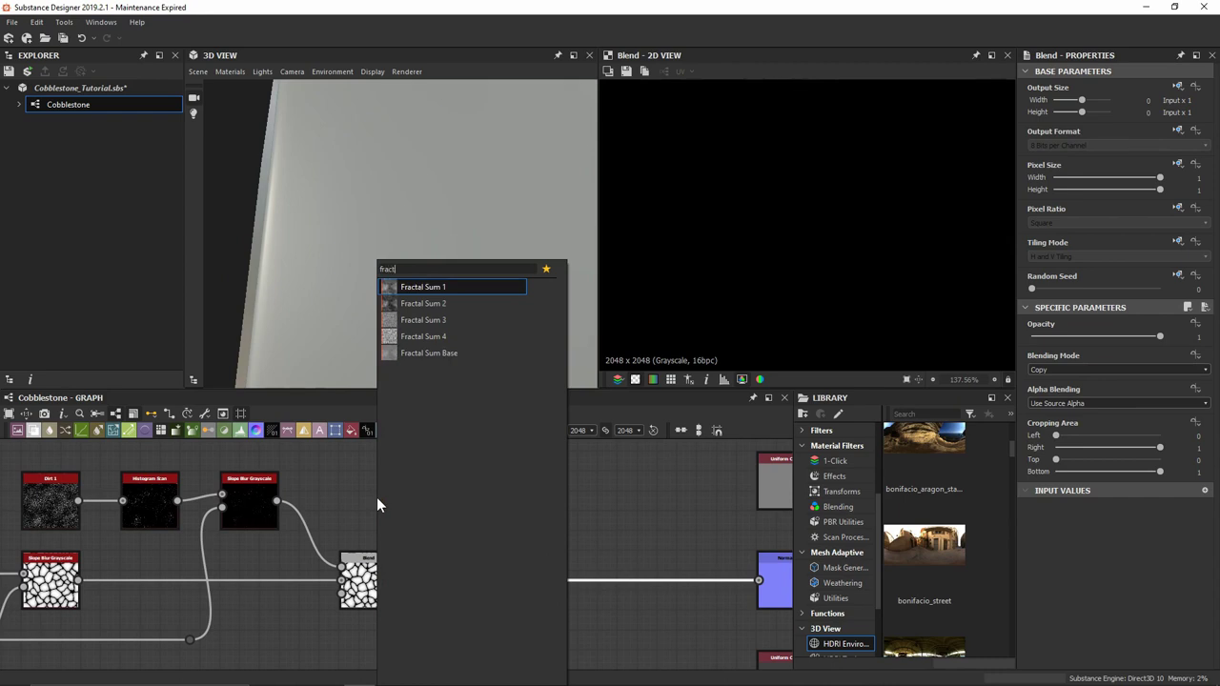
{"action": "key", "text": "Down"}
{"action": "key", "text": "Down"}
{"action": "key", "text": "Down"}
{"action": "key", "text": "Down"}
{"action": "key", "text": "Return"}
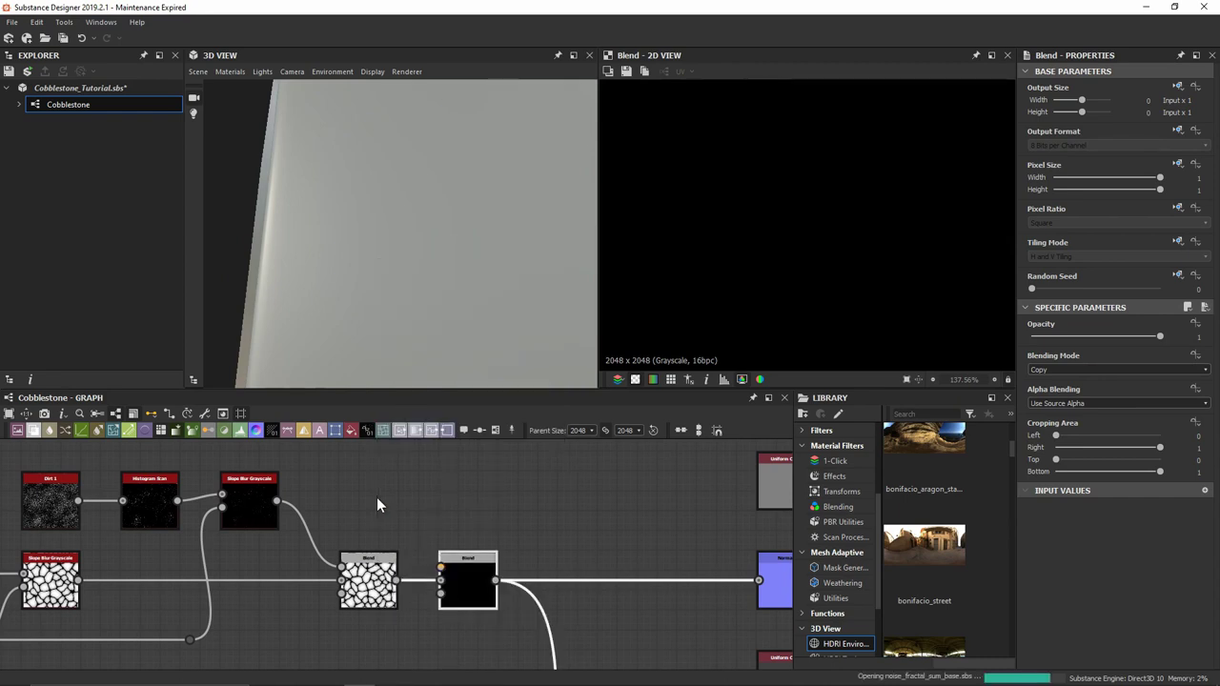
{"action": "left_click_drag", "start_coordinate": [395, 500], "coordinate": [440, 567]}
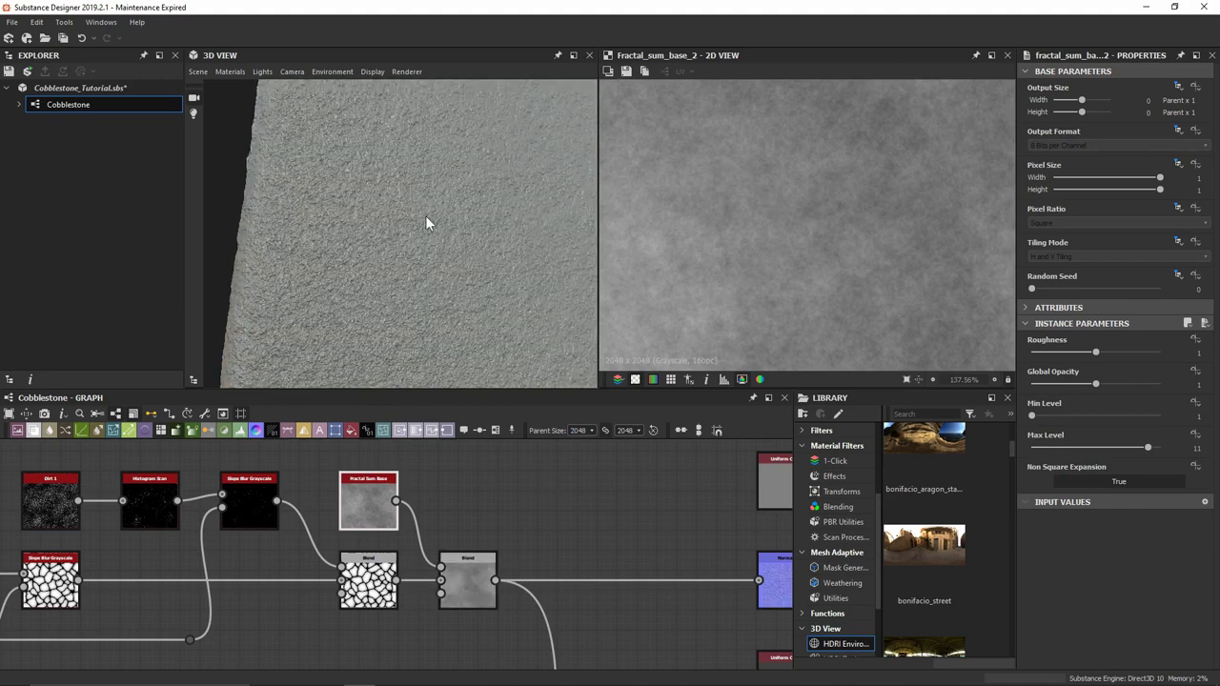
{"action": "mouse_move", "coordinate": [425, 223]}
{"action": "left_mouse_down"}
{"action": "mouse_move", "coordinate": [438, 227]}
{"action": "mouse_move", "coordinate": [415, 244]}
{"action": "mouse_move", "coordinate": [407, 232]}
{"action": "left_mouse_up"}
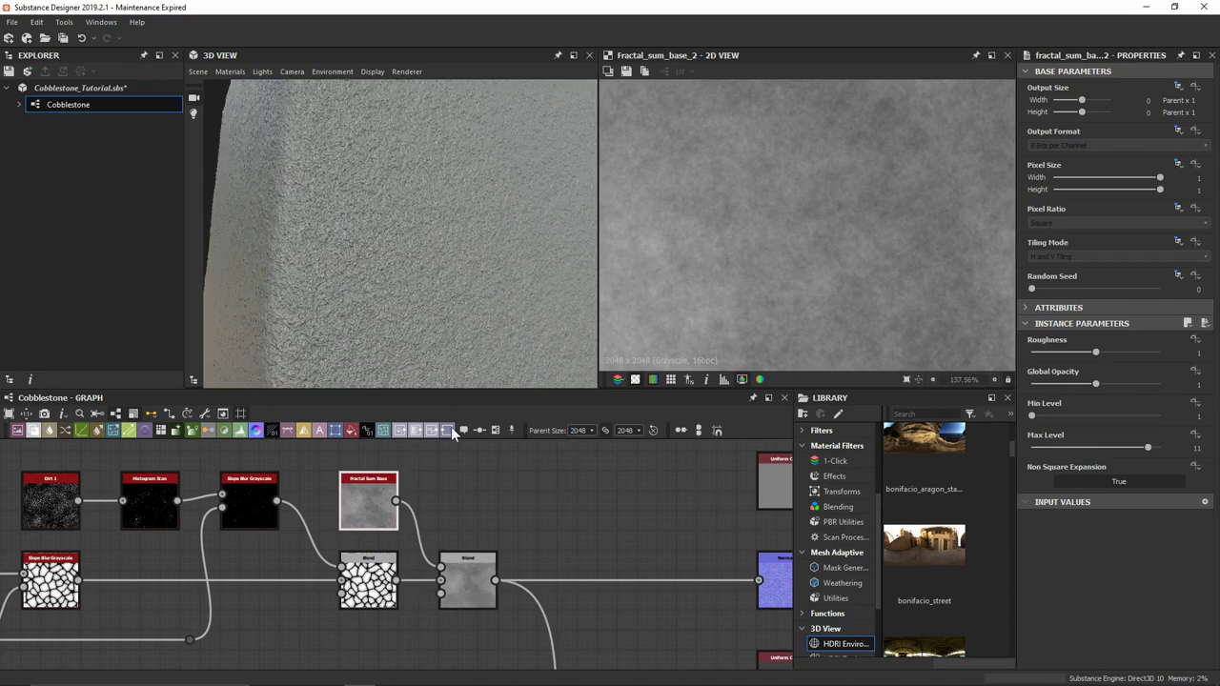
Step: Set the new Blend node's blending mode to Subtract and its opacity to 0.1, and check the stone surfaces
{"action": "left_click", "coordinate": [463, 565]}
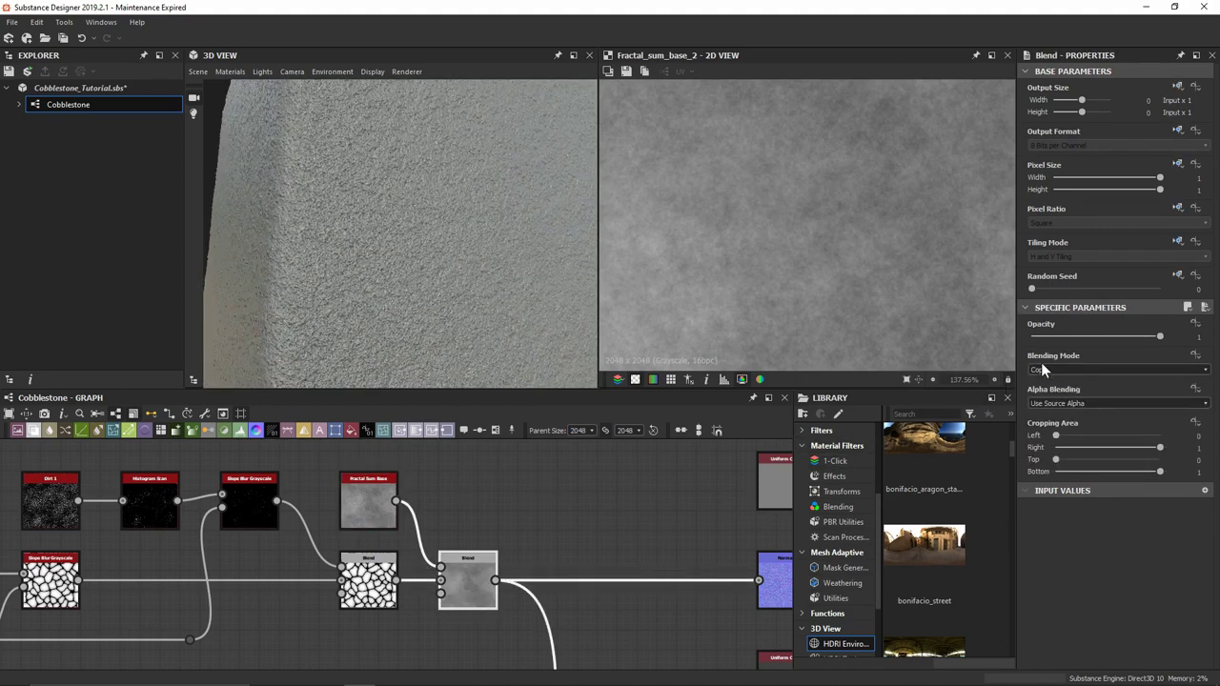
{"action": "left_click", "coordinate": [1042, 366]}
{"action": "left_click", "coordinate": [1046, 395]}
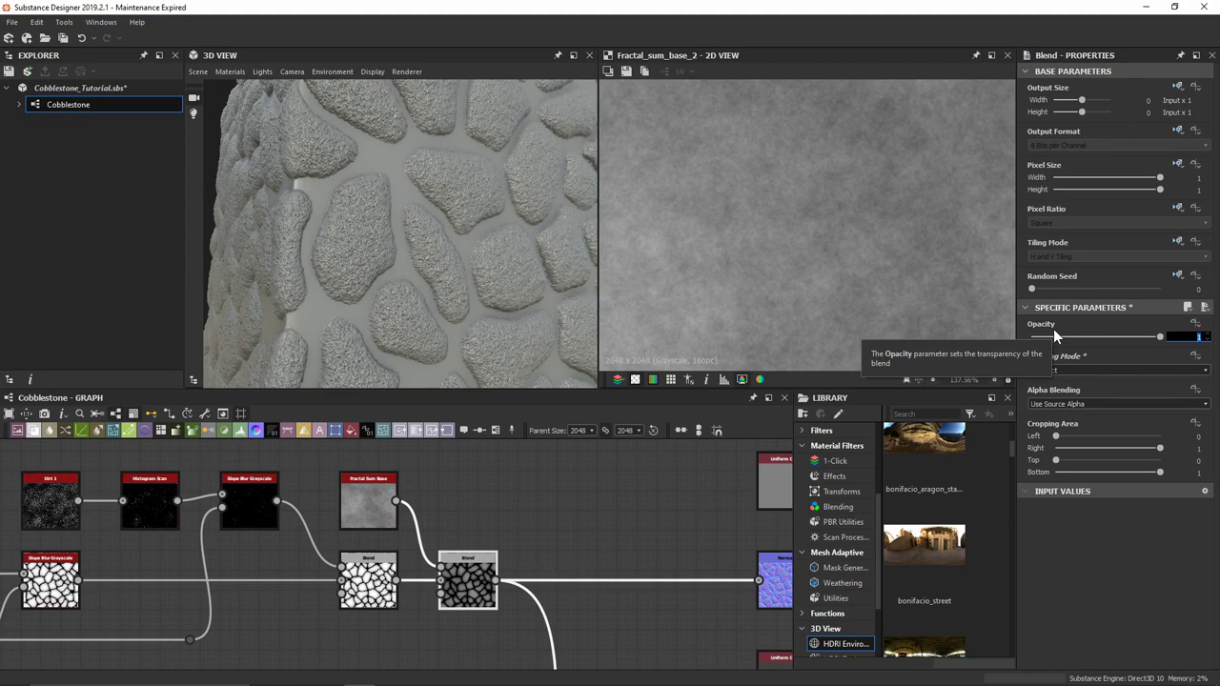
{"action": "type", "text": "0.1"}
{"action": "key", "text": "Return"}
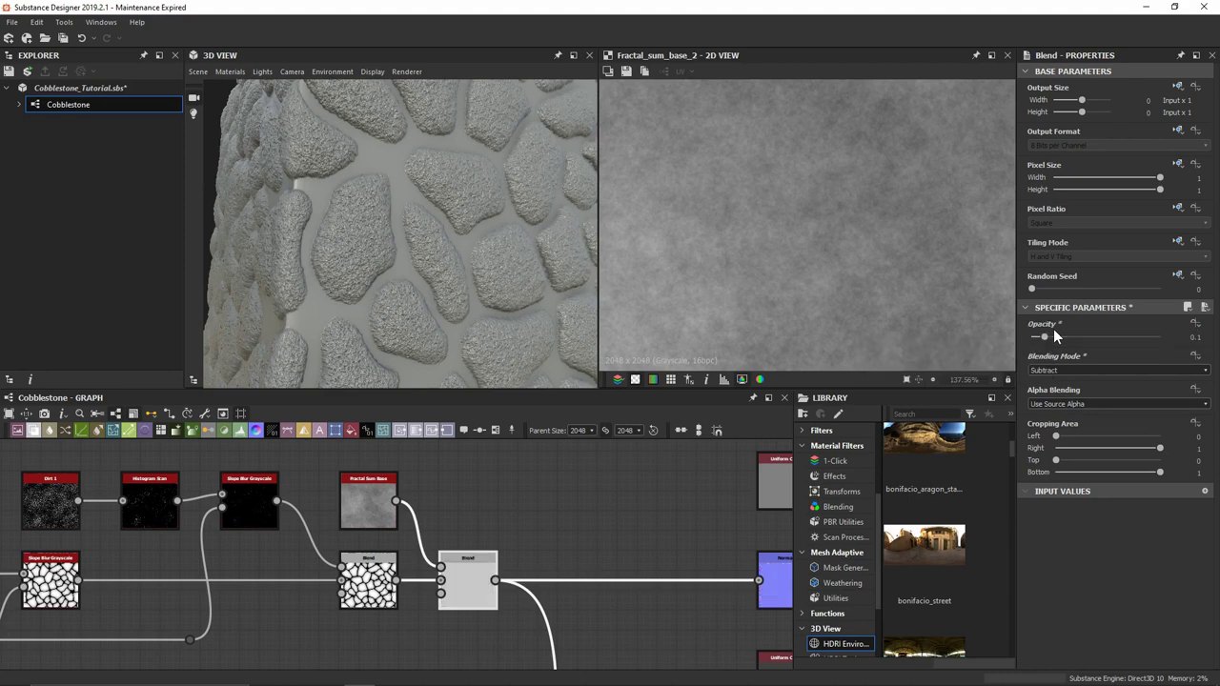
{"action": "scroll", "coordinate": [510, 232], "scroll_direction": "up", "scroll_amount": 5}
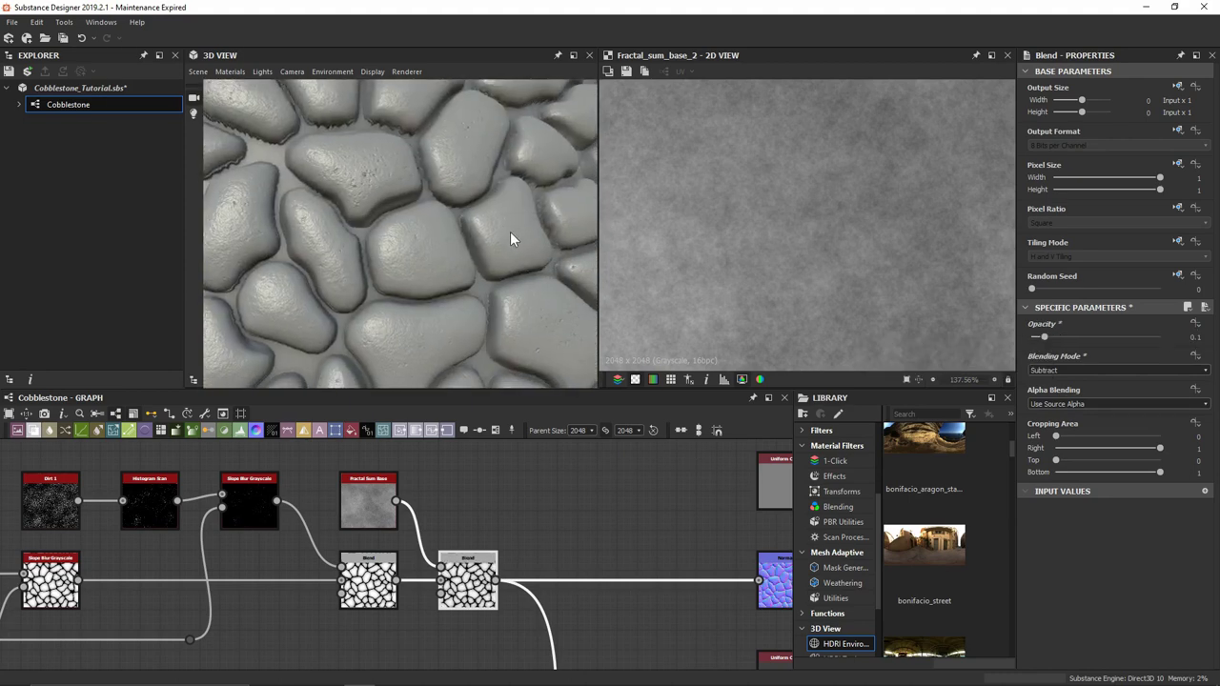
{"action": "left_click_drag", "start_coordinate": [488, 202], "coordinate": [442, 198]}
Step: Reduce the new Blend node's opacity to 0.05 and inspect the cobblestones from several angles
{"action": "left_click", "coordinate": [1046, 336]}
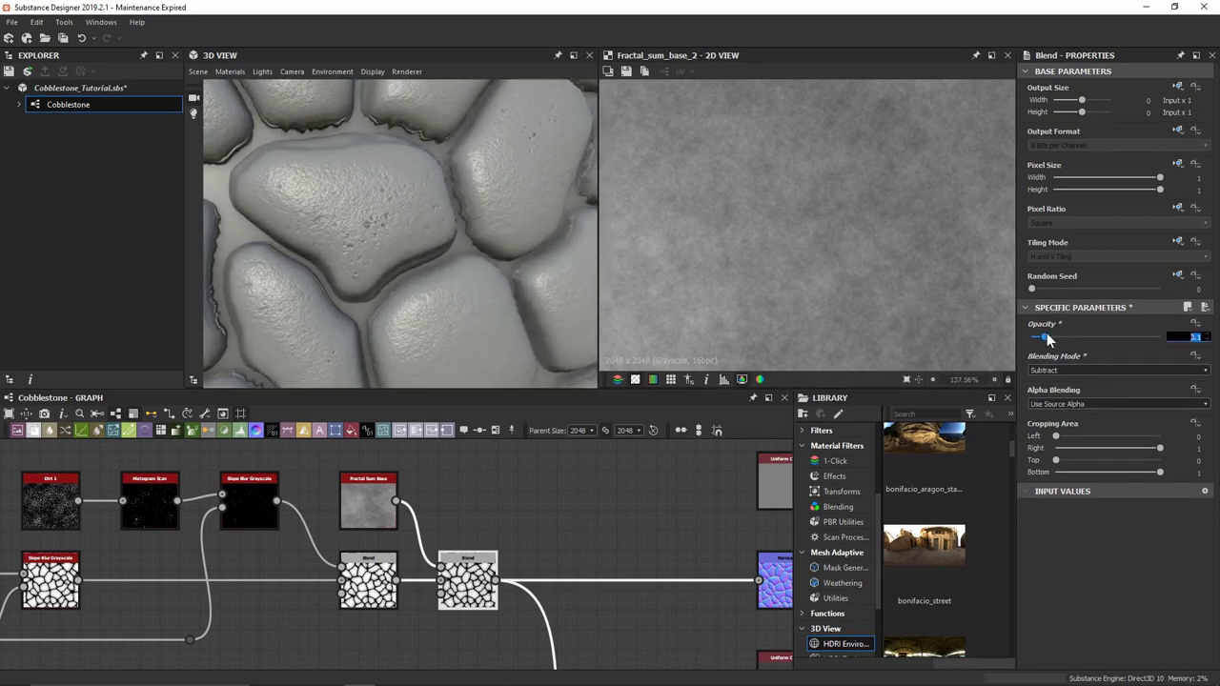
{"action": "type", "text": "1.0"}
{"action": "type", "text": "5"}
{"action": "key", "text": "Return"}
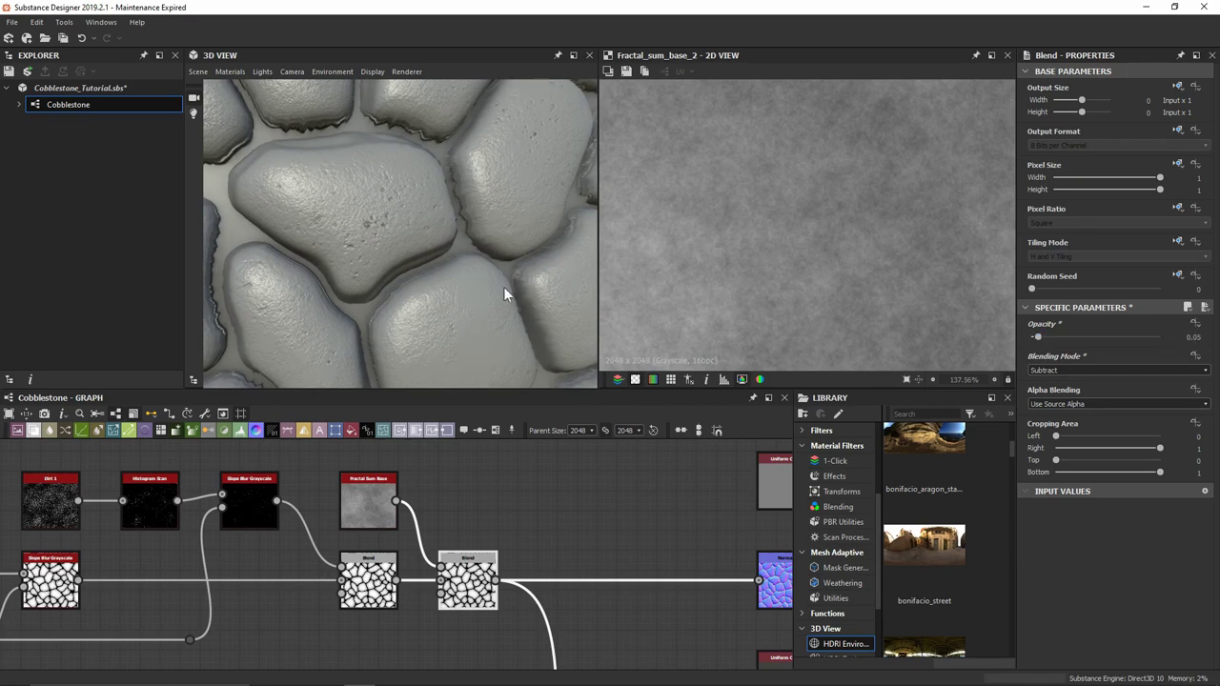
{"action": "left_click_drag", "start_coordinate": [503, 287], "coordinate": [465, 134]}
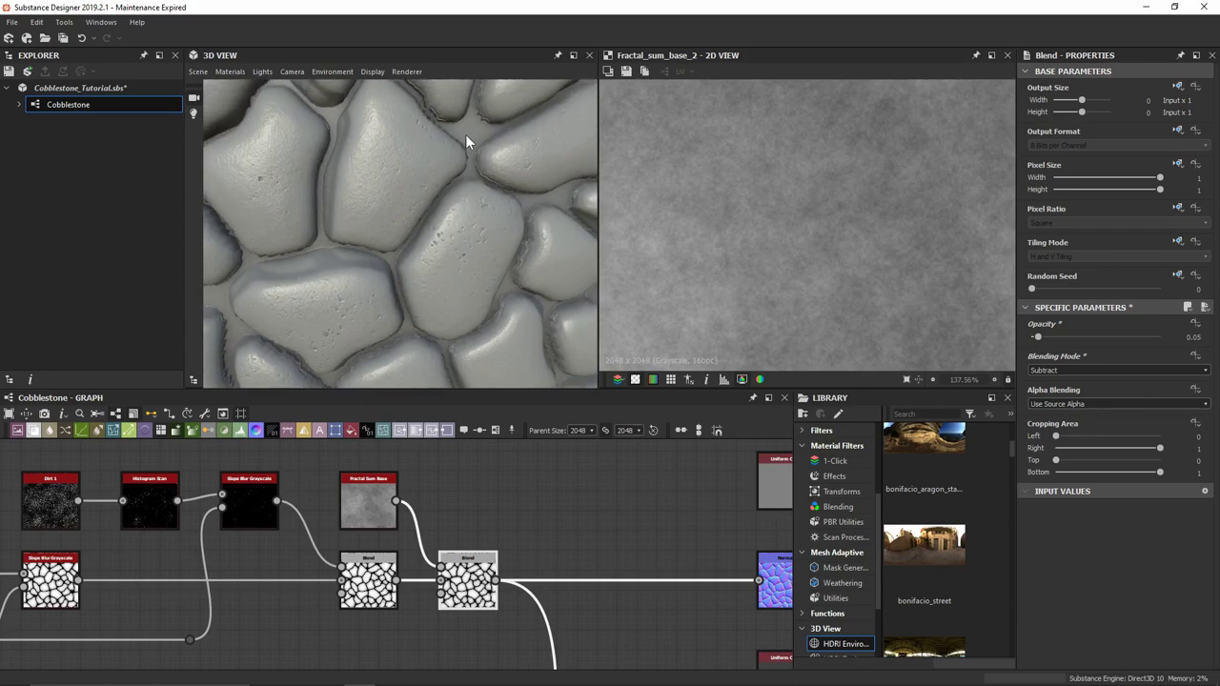
{"action": "scroll", "coordinate": [452, 310], "scroll_direction": "down", "scroll_amount": 3}
{"action": "left_click_drag", "start_coordinate": [451, 310], "coordinate": [417, 196]}
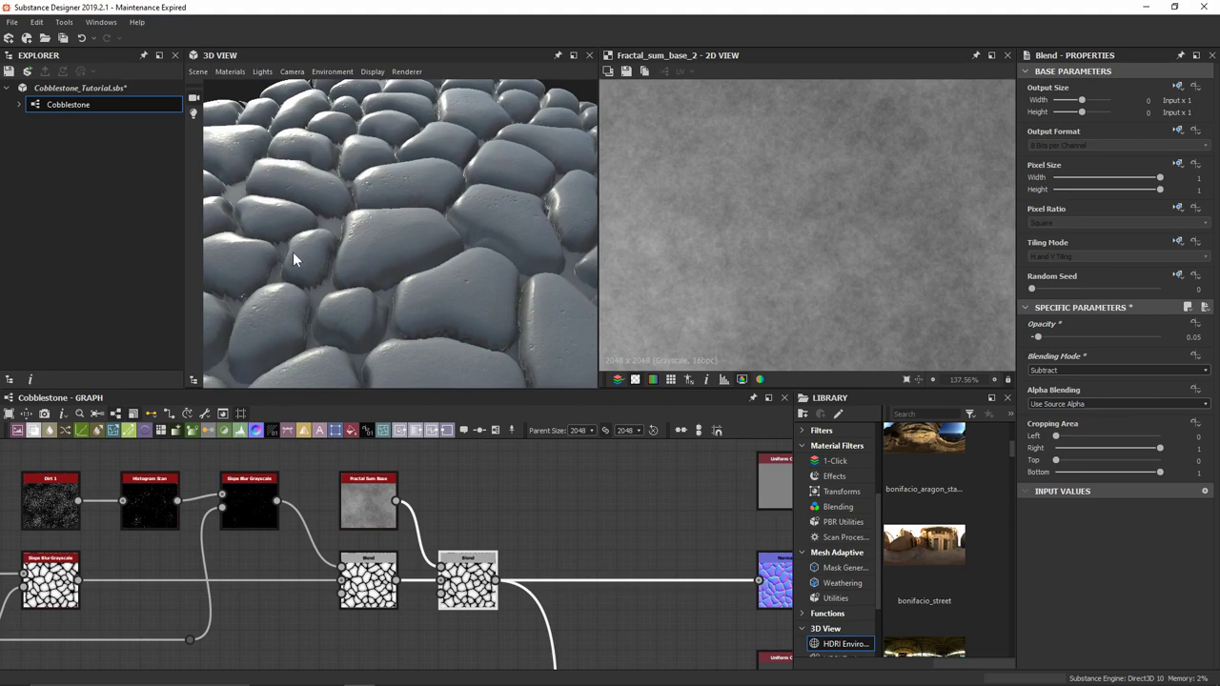
{"action": "mouse_move", "coordinate": [551, 281]}
{"action": "left_mouse_down"}
{"action": "mouse_move", "coordinate": [509, 297]}
{"action": "mouse_move", "coordinate": [539, 299]}
{"action": "left_mouse_up"}
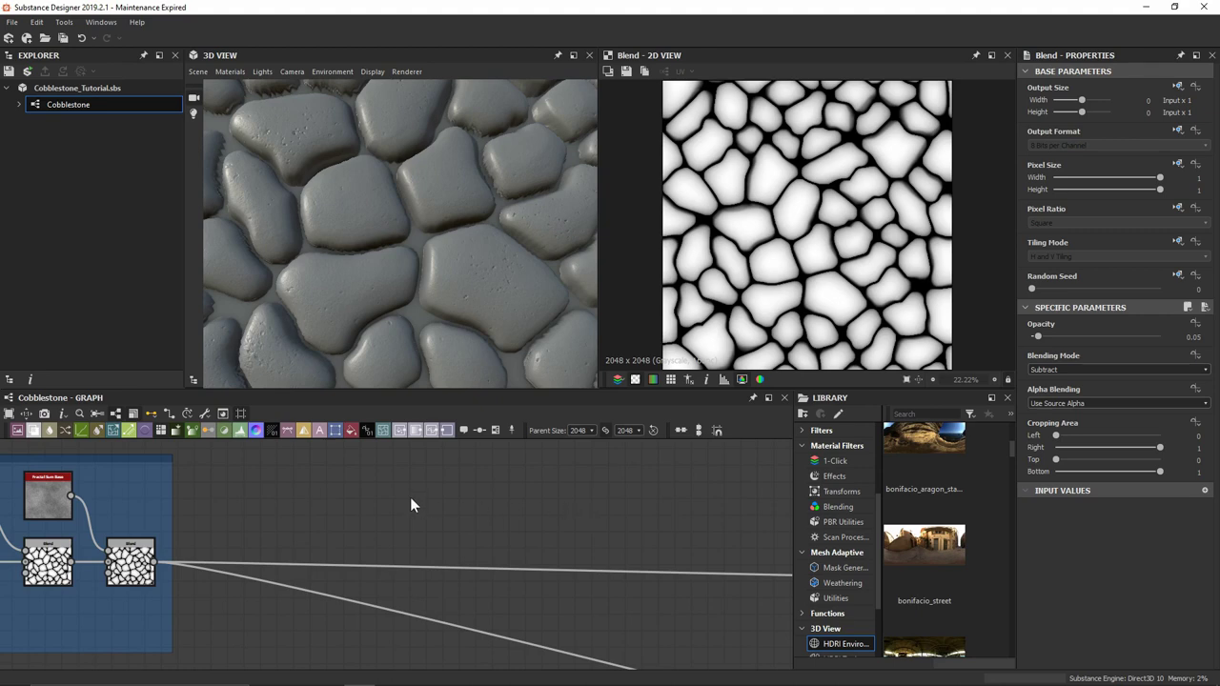
Step: Add a Cells 2 node in the empty area beyond the framed nodes and examine its pattern
{"action": "key", "text": "space"}
{"action": "type", "text": "cell"}
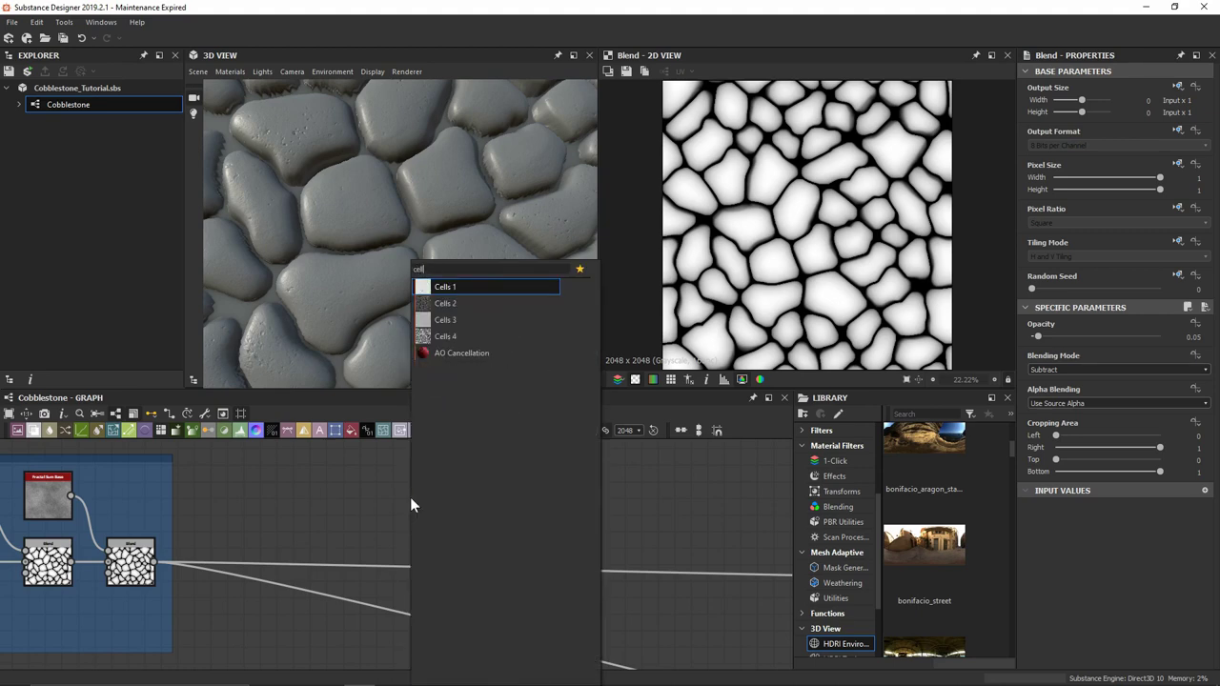
{"action": "key", "text": "Down"}
{"action": "key", "text": "Return"}
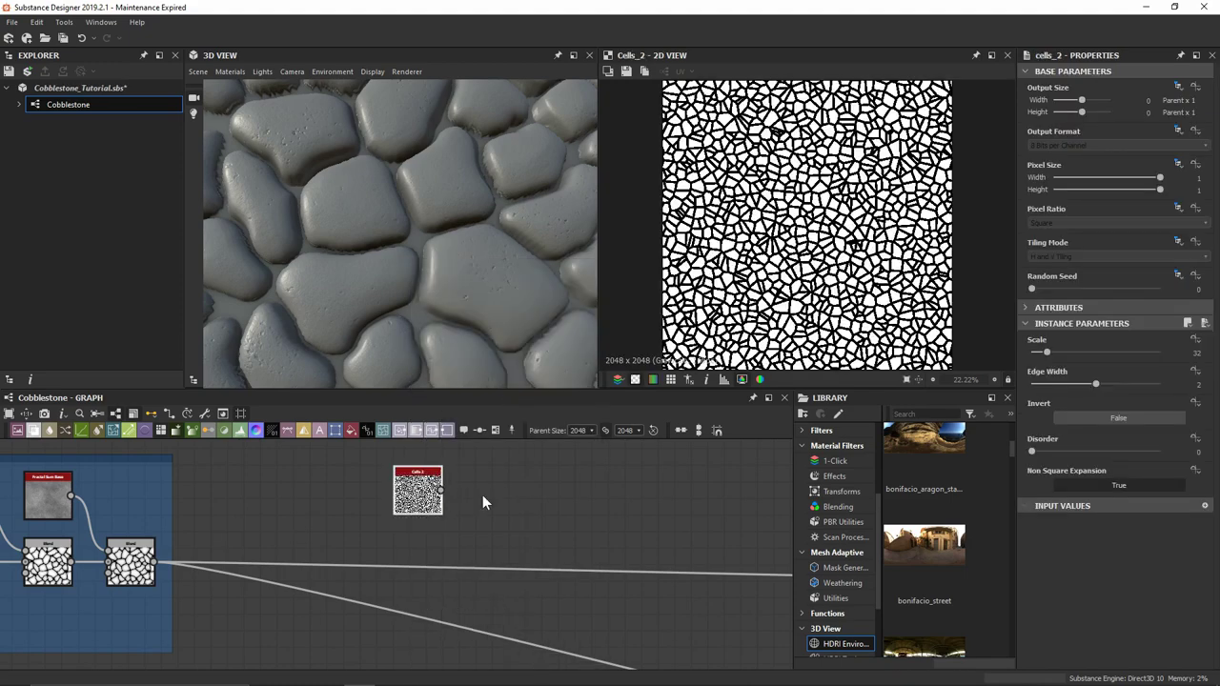
{"action": "scroll", "coordinate": [813, 245], "scroll_direction": "up", "scroll_amount": 5}
{"action": "middle_click_drag", "start_coordinate": [803, 212], "coordinate": [764, 257]}
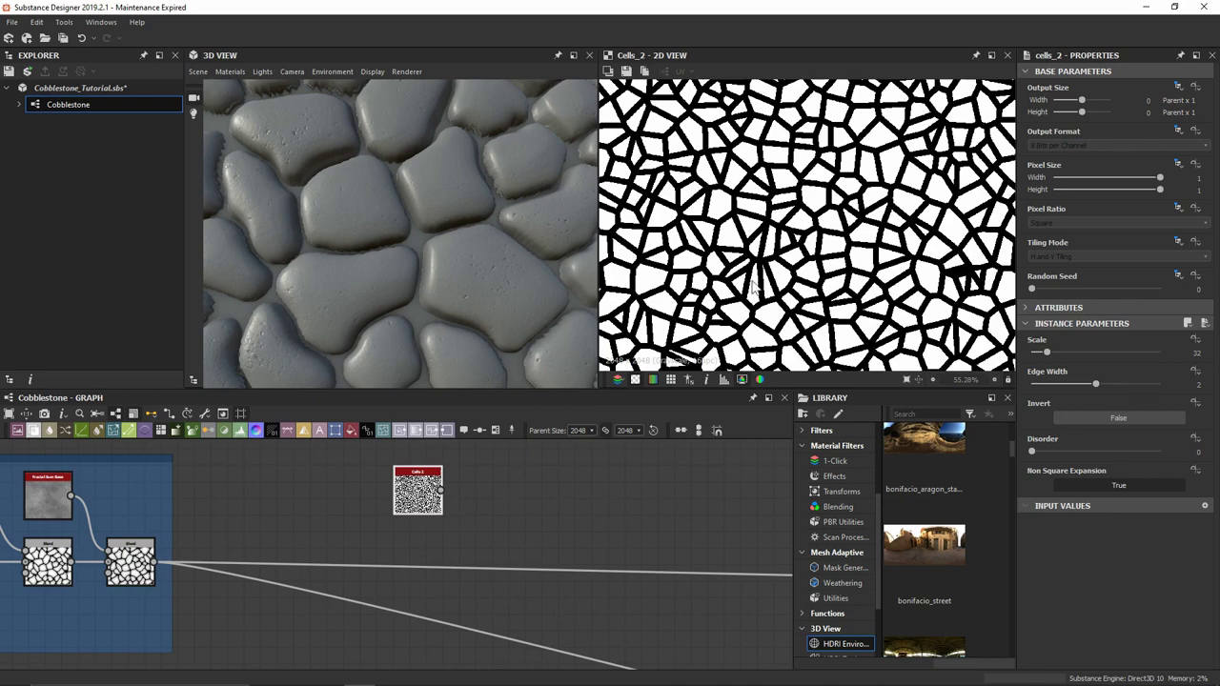
{"action": "scroll", "coordinate": [400, 558], "scroll_direction": "up", "scroll_amount": 2}
Step: Duplicate the Cells 2 node, place the copy above the original, and set the upper node's scale to 7
{"action": "left_click_drag", "start_coordinate": [449, 552], "coordinate": [354, 448]}
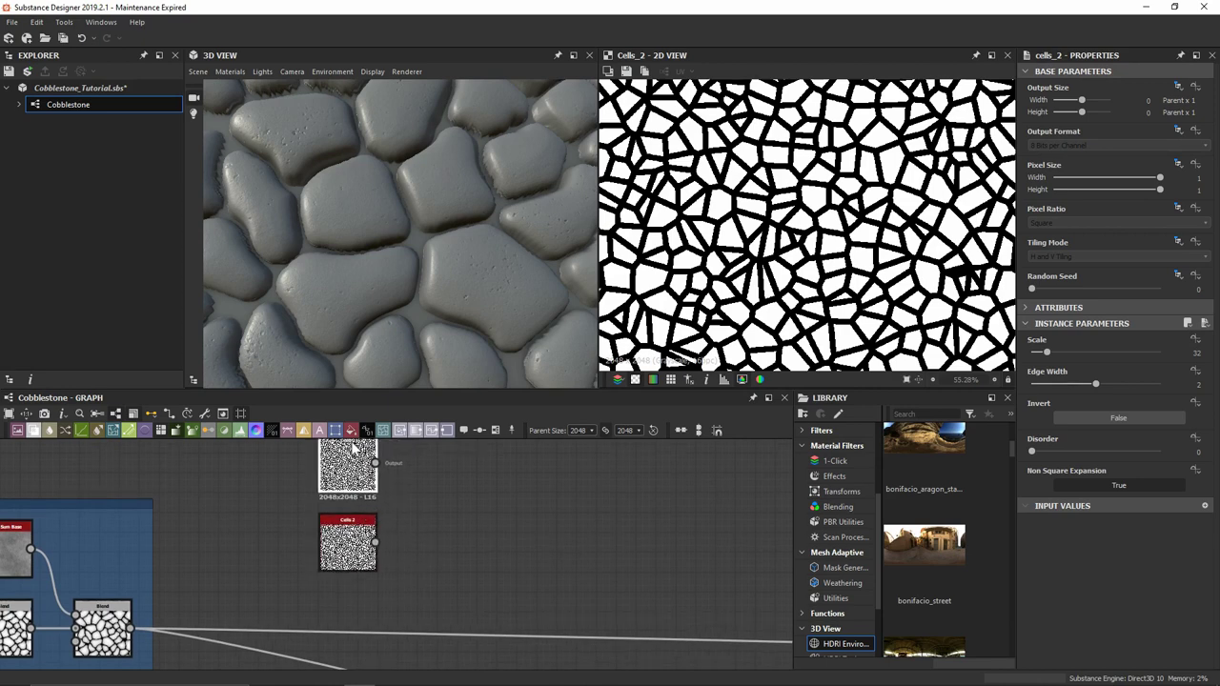
{"action": "middle_click_drag", "start_coordinate": [419, 504], "coordinate": [411, 544]}
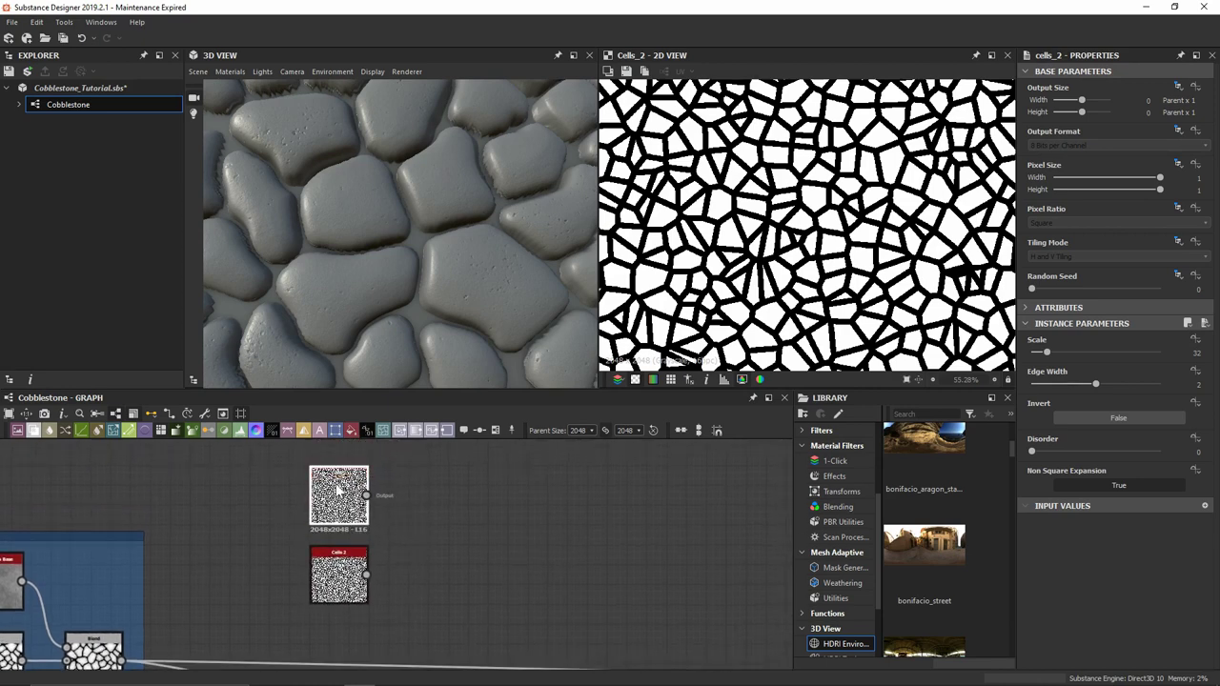
{"action": "left_click", "coordinate": [1047, 353]}
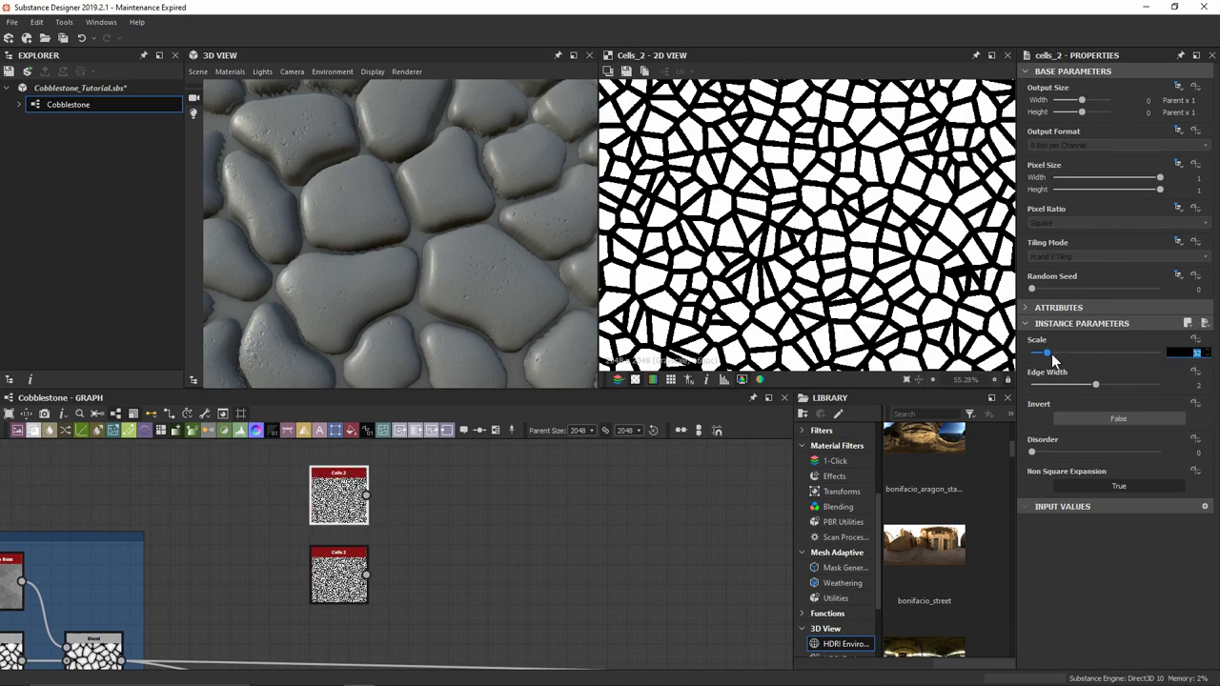
{"action": "type", "text": "7"}
{"action": "key", "text": "Return"}
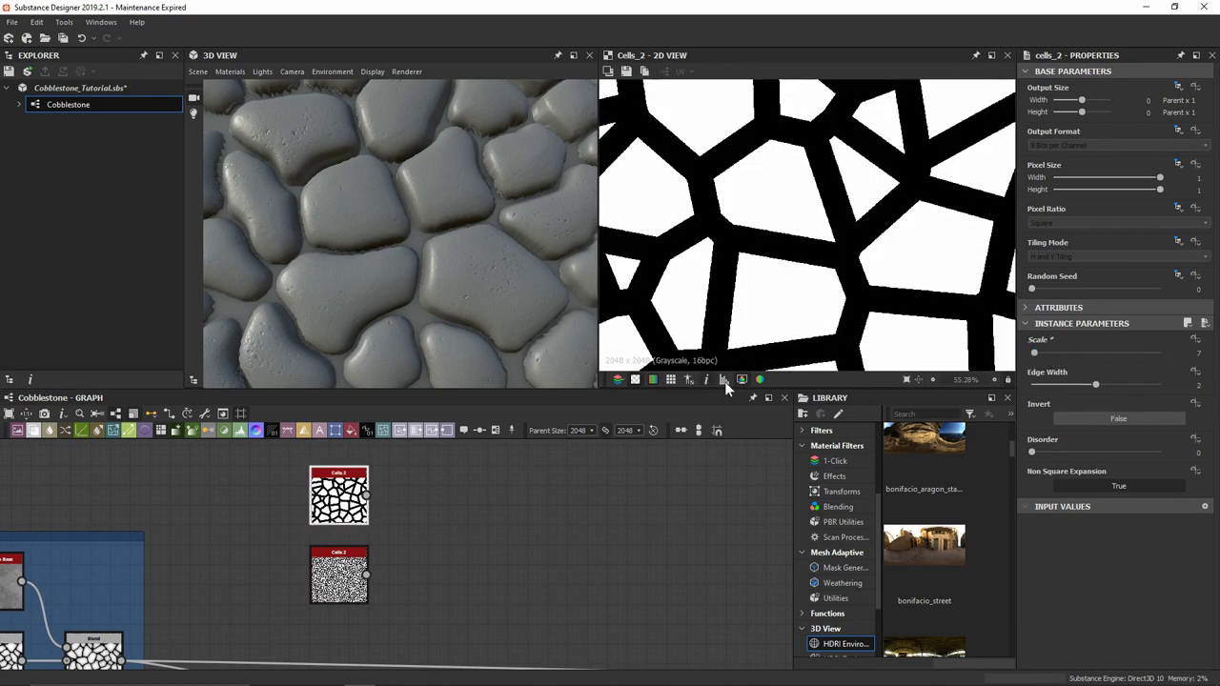
{"action": "scroll", "coordinate": [703, 322], "scroll_direction": "down", "scroll_amount": 2}
{"action": "scroll", "coordinate": [710, 303], "scroll_direction": "down", "scroll_amount": 1}
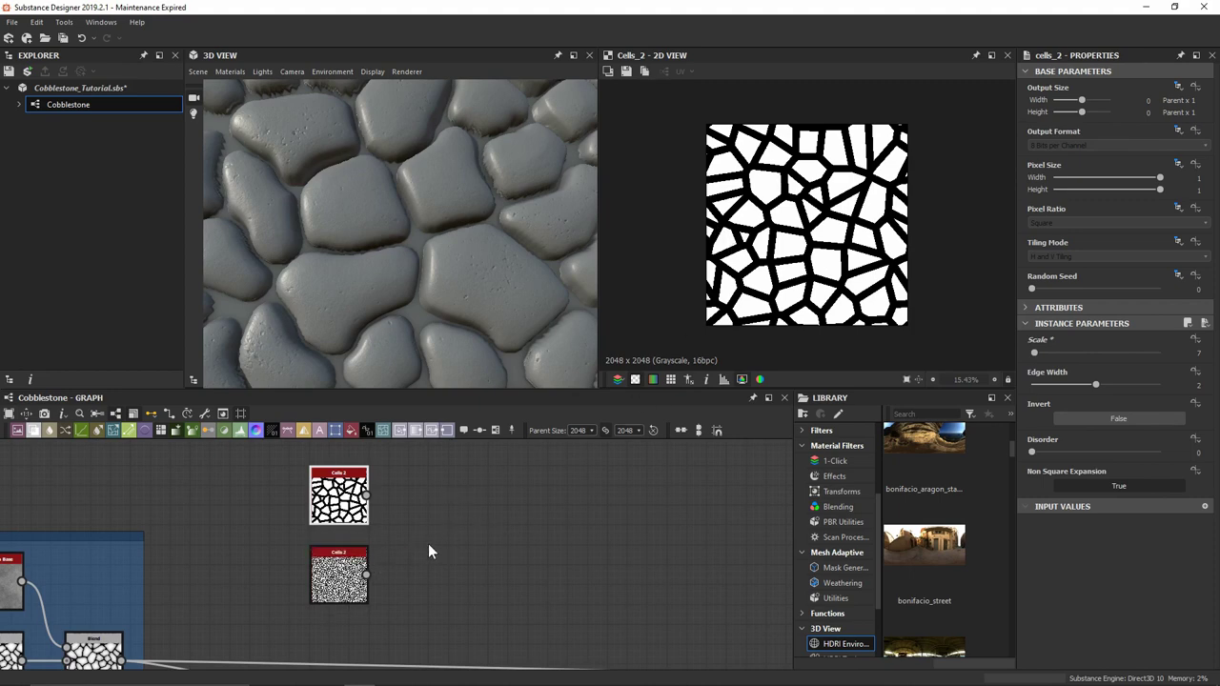
Step: Set the lower Cells 2 node's scale to 5 and compare the patterns of both Cells 2 nodes
{"action": "left_click_drag", "start_coordinate": [1034, 352], "coordinate": [1046, 351]}
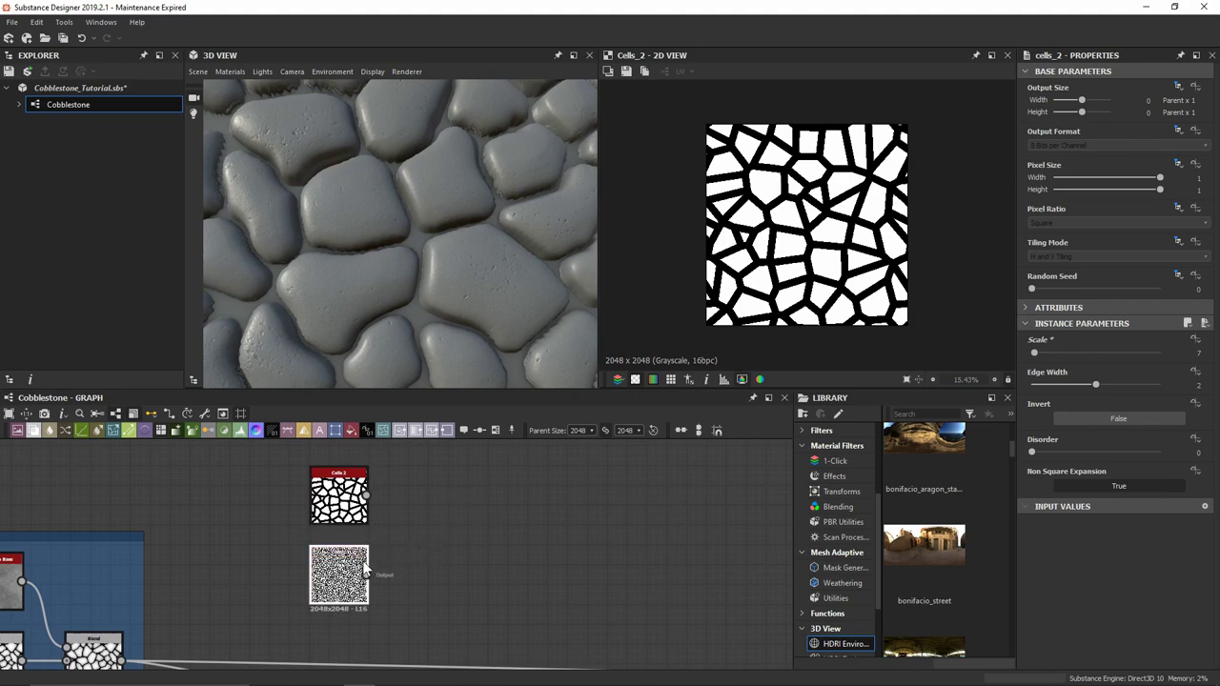
{"action": "left_click", "coordinate": [1046, 352]}
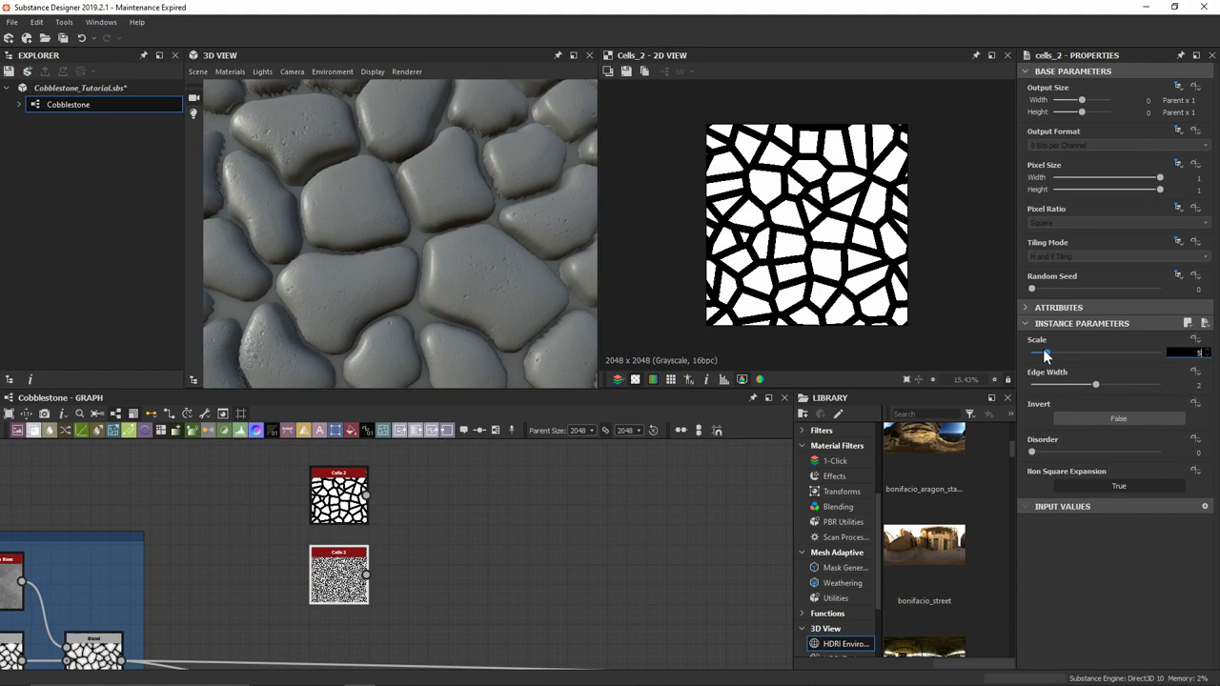
{"action": "type", "text": "5"}
{"action": "key", "text": "Return"}
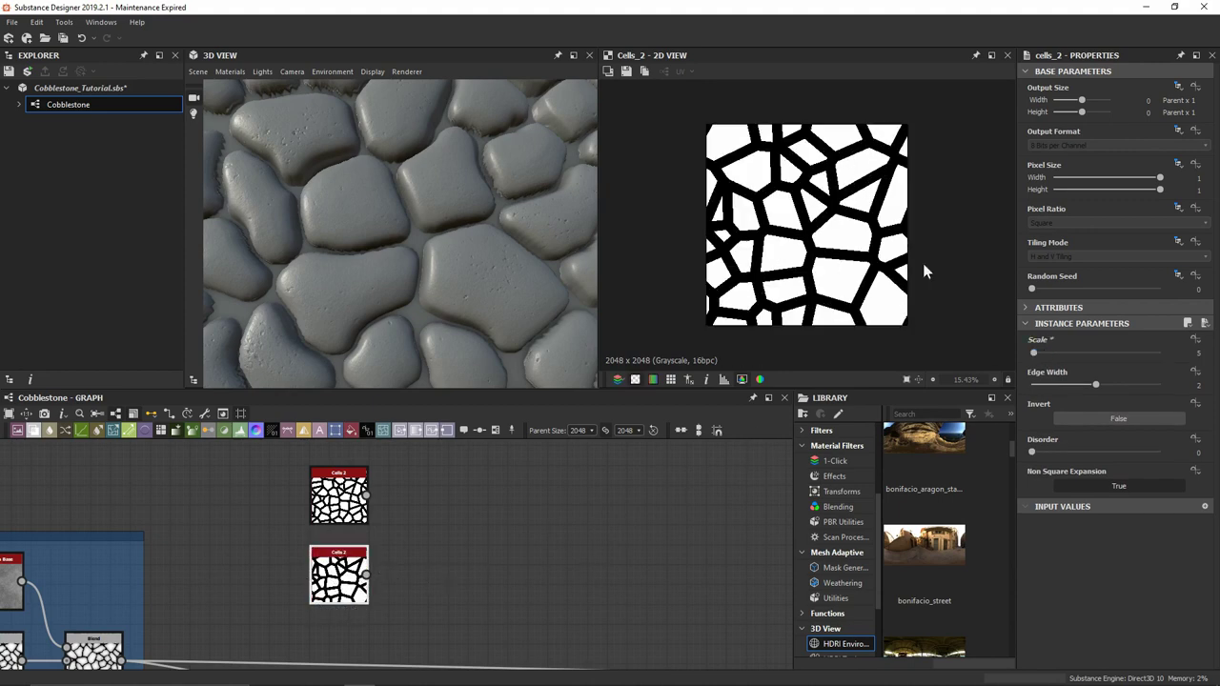
{"action": "left_click", "coordinate": [338, 500]}
{"action": "left_click", "coordinate": [338, 572]}
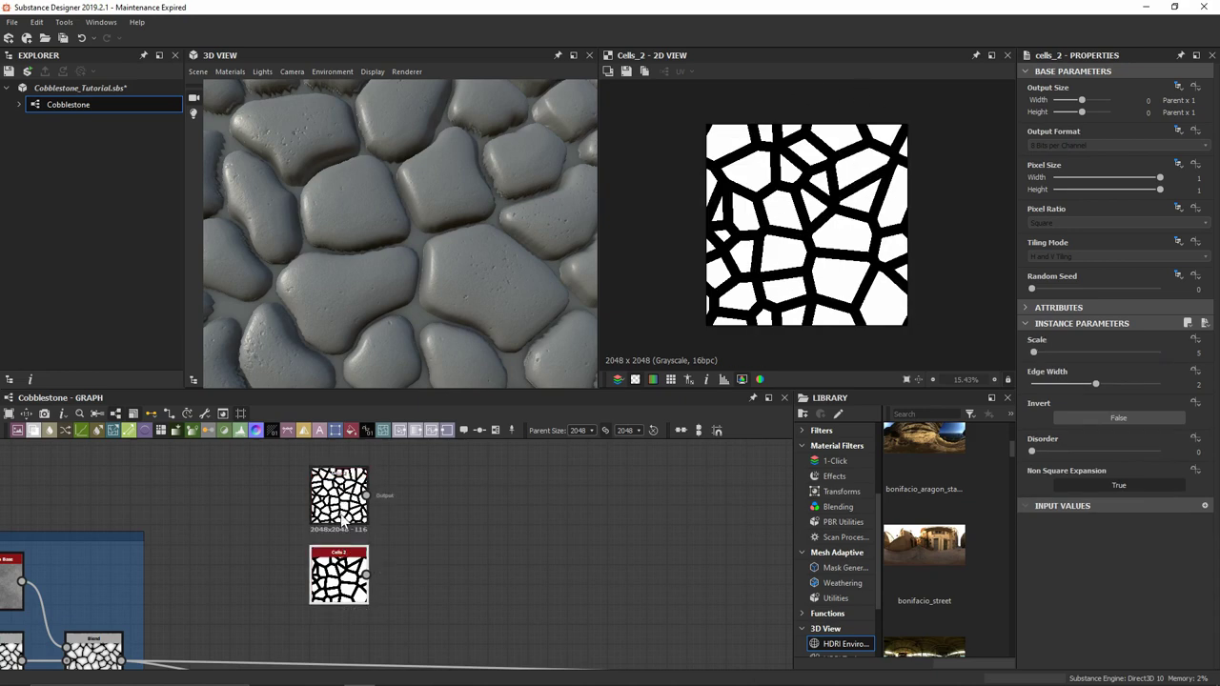
Step: Set the upper Cells 2 node's disorder to 0.56 and edge width to 0, and examine its thin cell lines
{"action": "left_click", "coordinate": [341, 514]}
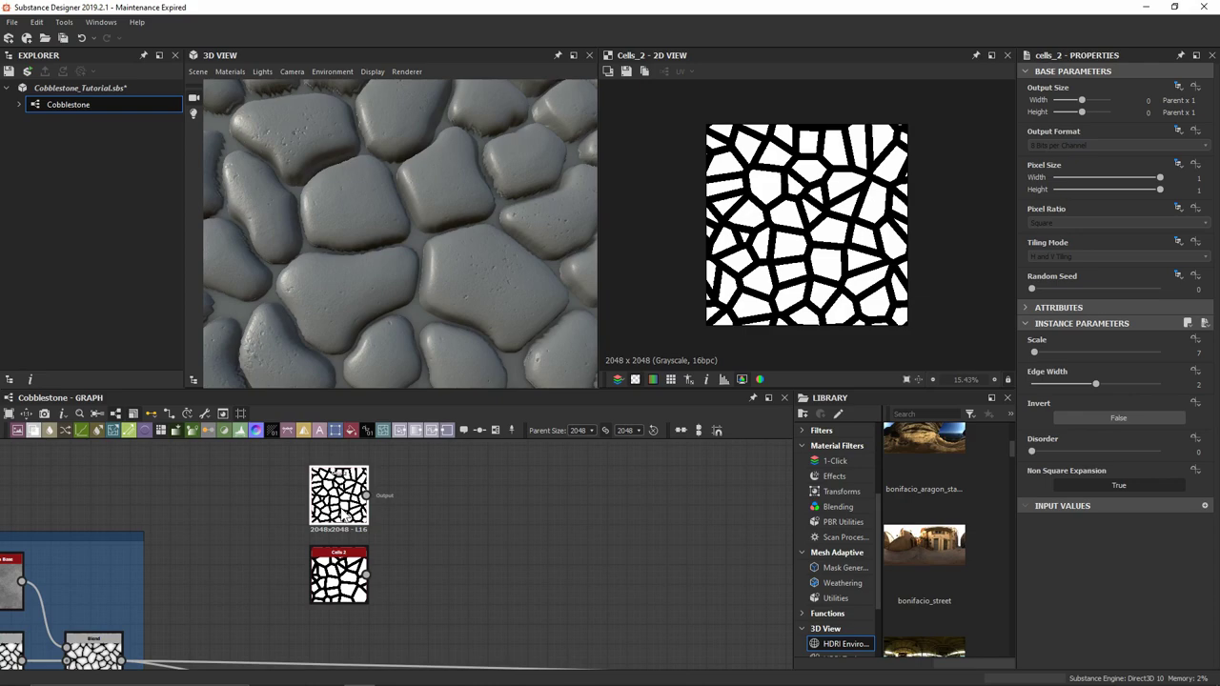
{"action": "left_click_drag", "start_coordinate": [1031, 449], "coordinate": [1103, 447]}
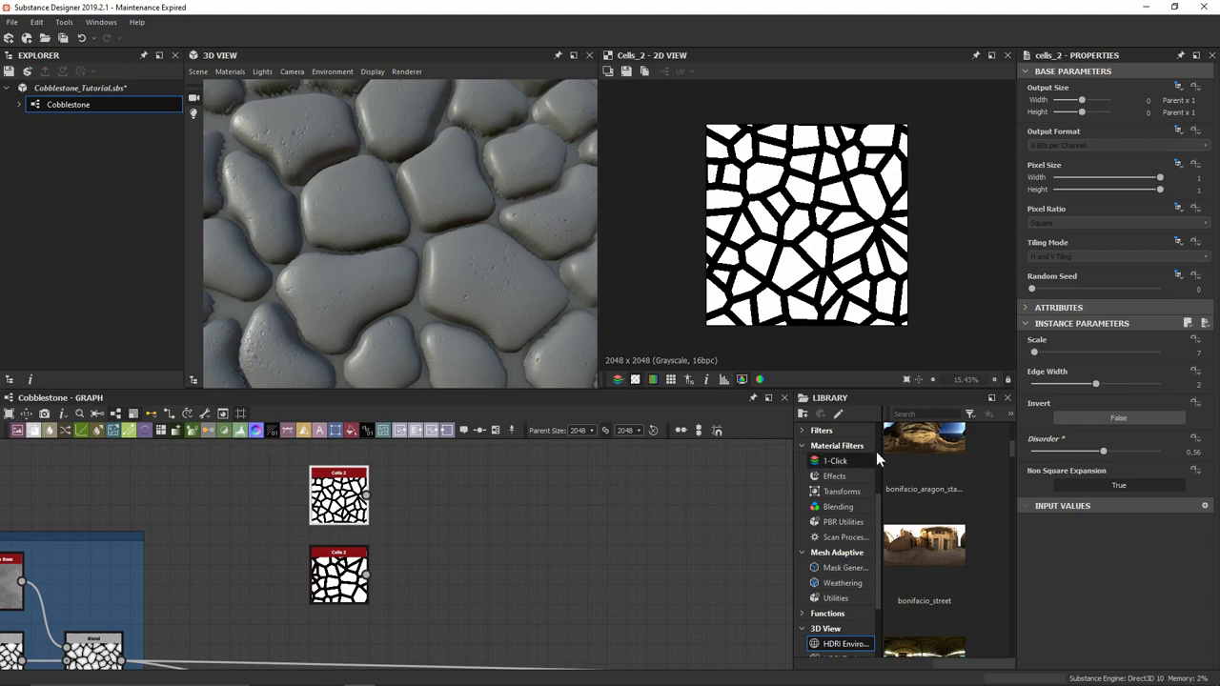
{"action": "left_click_drag", "start_coordinate": [1088, 383], "coordinate": [941, 381]}
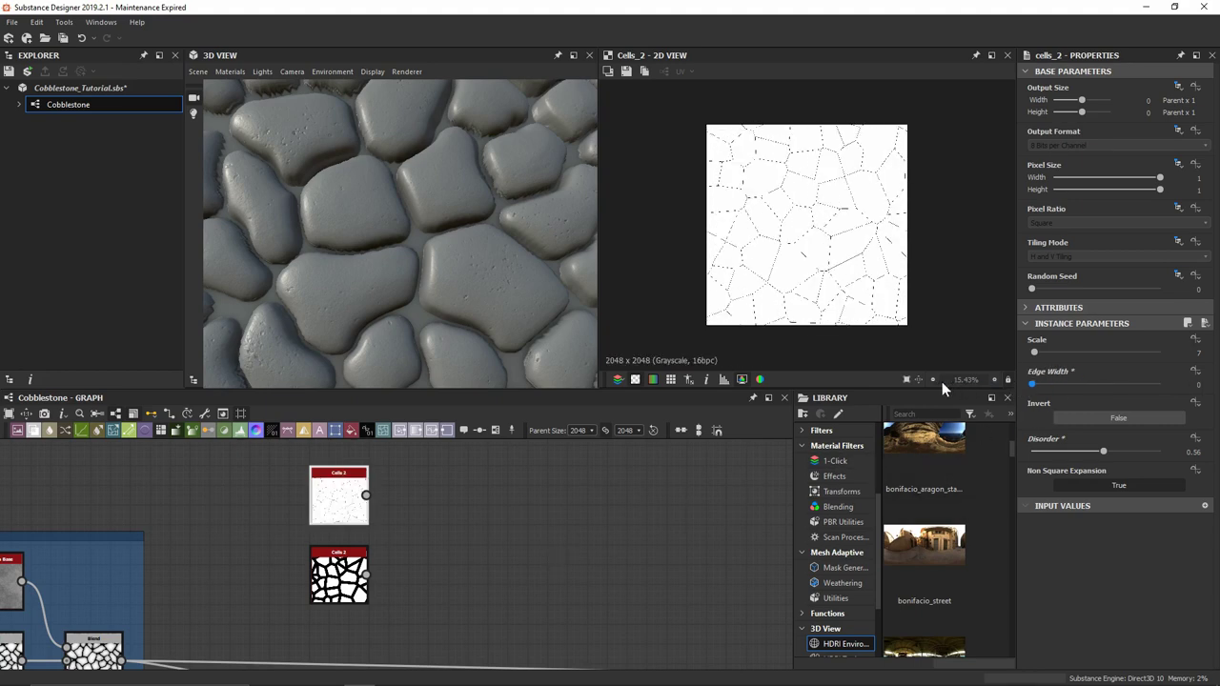
{"action": "scroll", "coordinate": [752, 248], "scroll_direction": "up", "scroll_amount": 3}
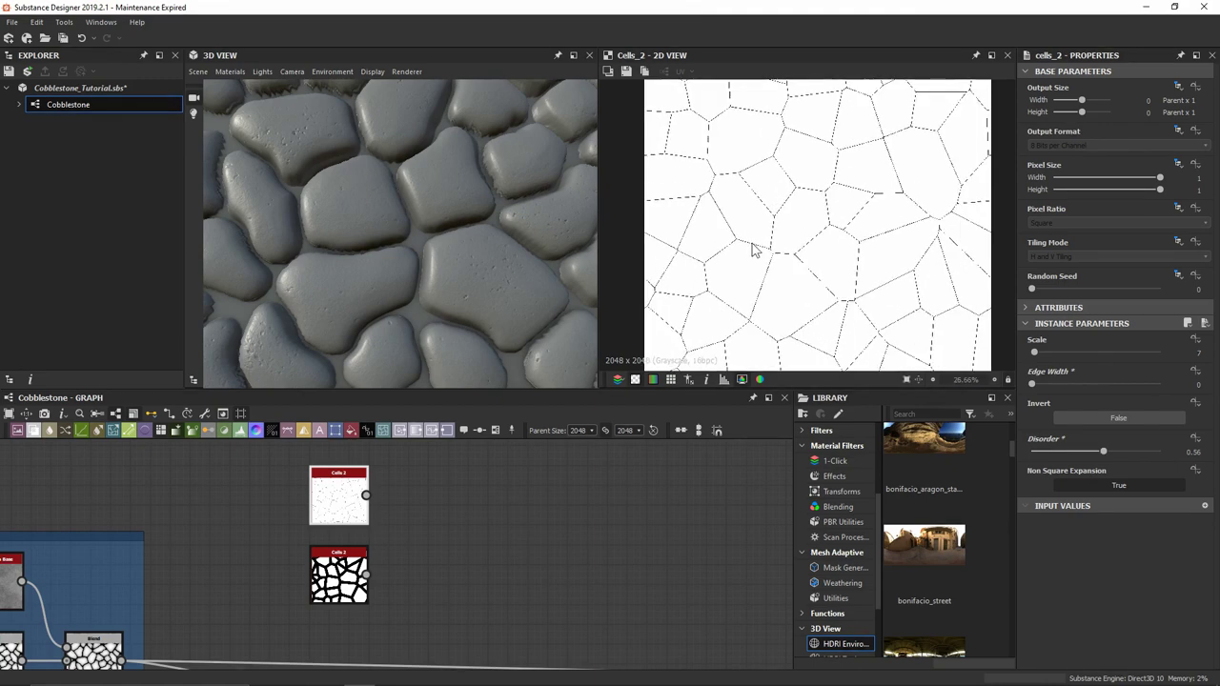
Step: Set the lower Cells 2 node's edge width to 0.05 and compare its cell lines with the upper node's pattern
{"action": "scroll", "coordinate": [771, 218], "scroll_direction": "up", "scroll_amount": 5}
{"action": "middle_click_drag", "start_coordinate": [771, 219], "coordinate": [752, 327]}
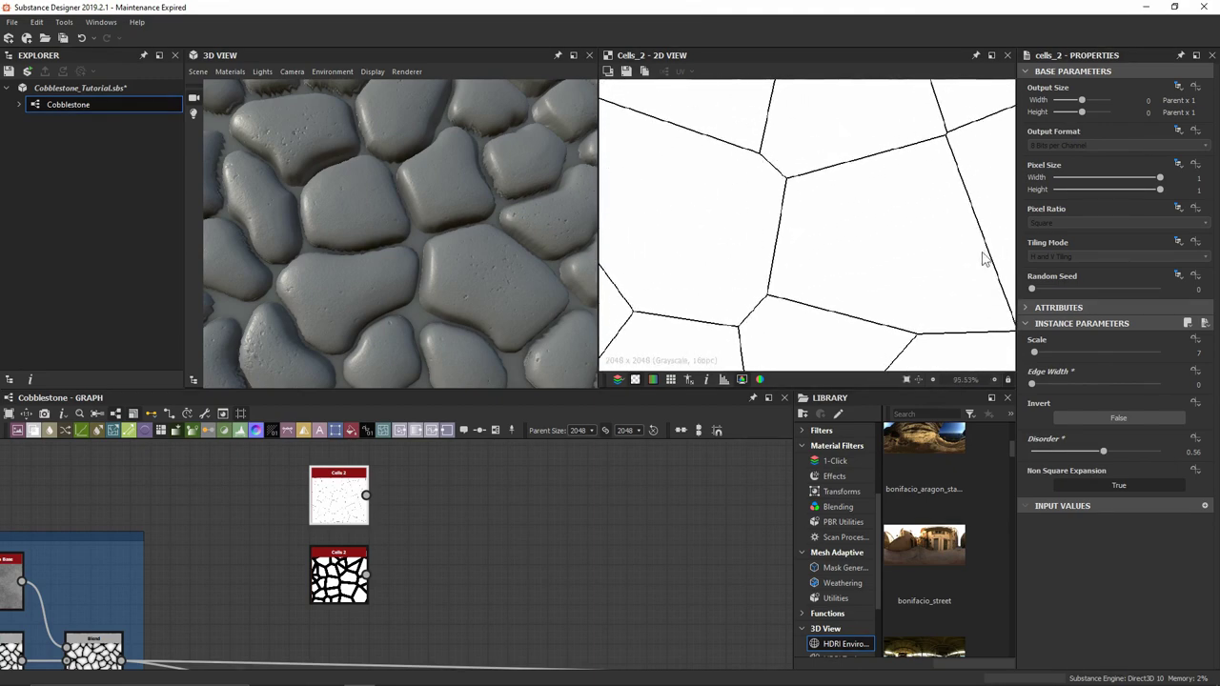
{"action": "left_click", "coordinate": [338, 557]}
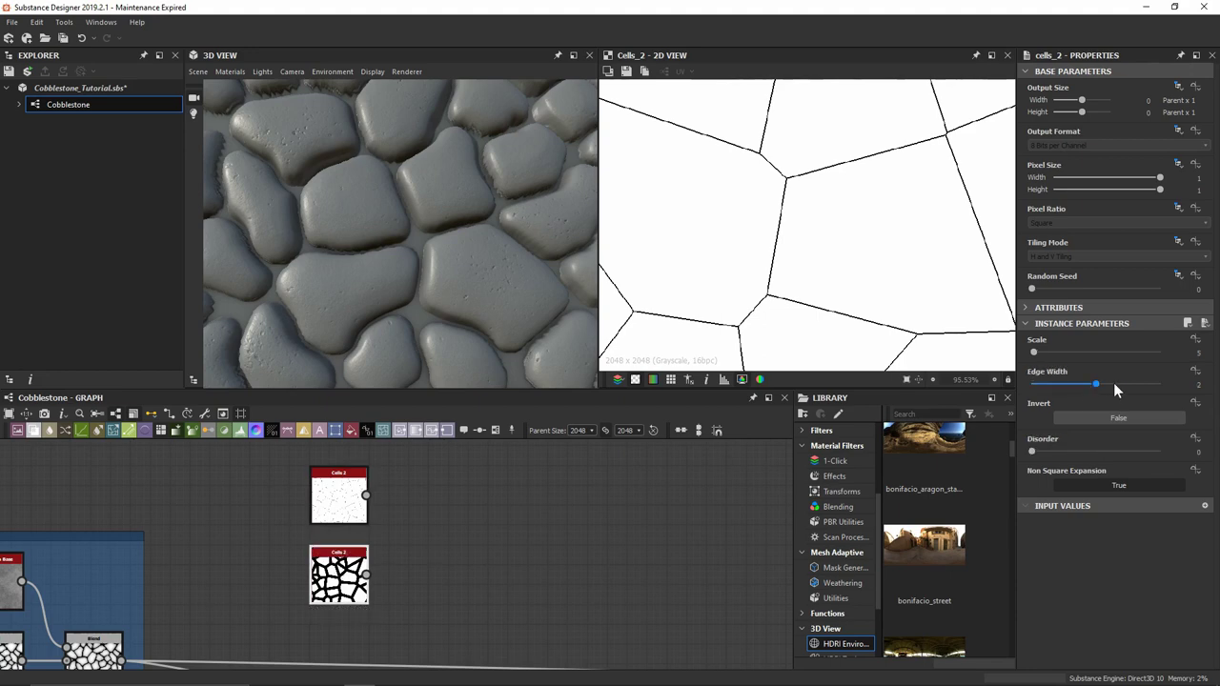
{"action": "left_click_drag", "start_coordinate": [1086, 382], "coordinate": [1057, 380]}
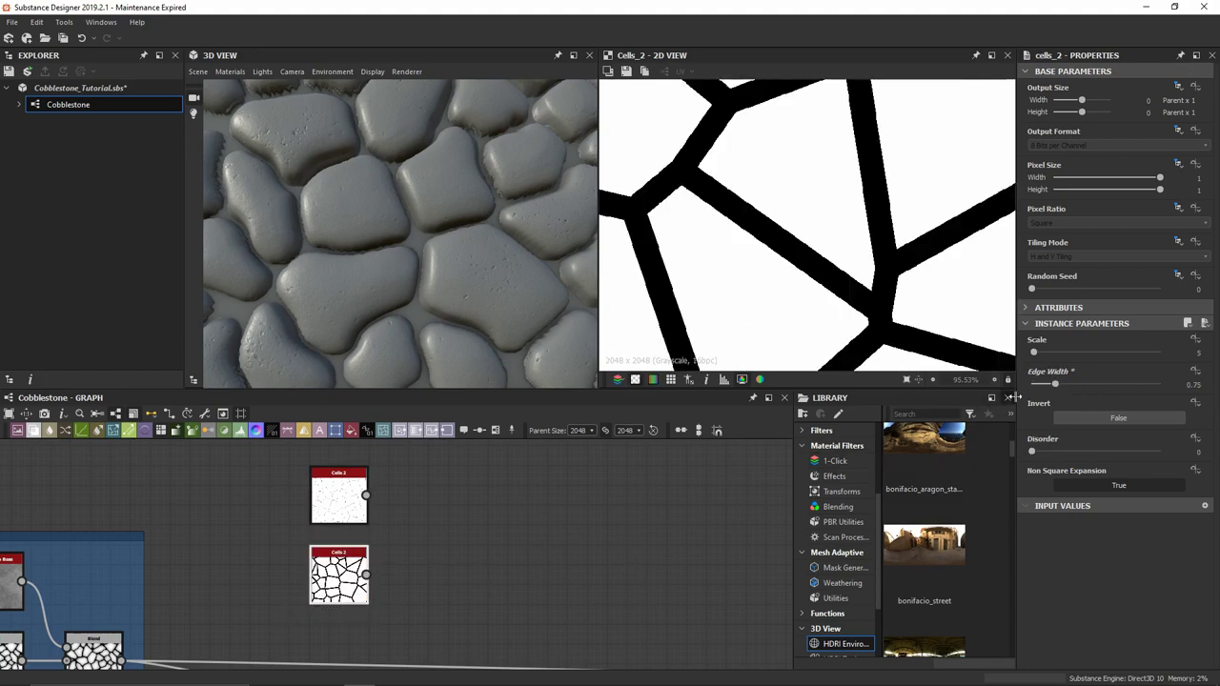
{"action": "left_click_drag", "start_coordinate": [1048, 389], "coordinate": [1029, 383]}
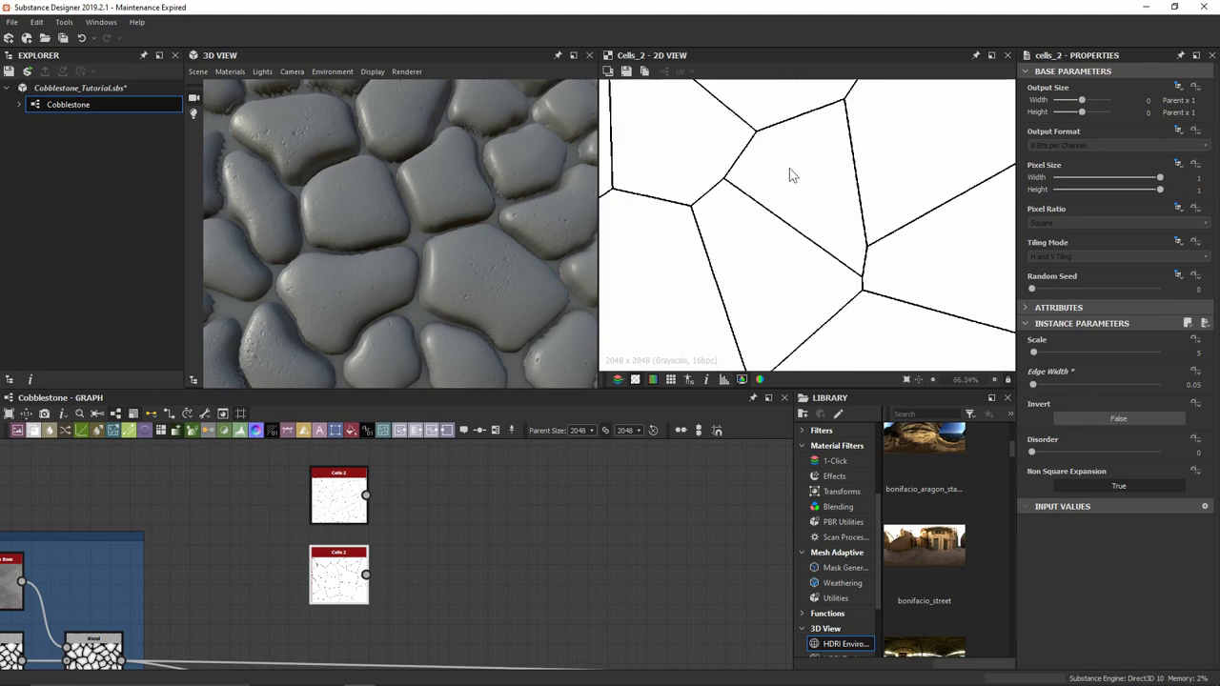
{"action": "double_click", "coordinate": [358, 497]}
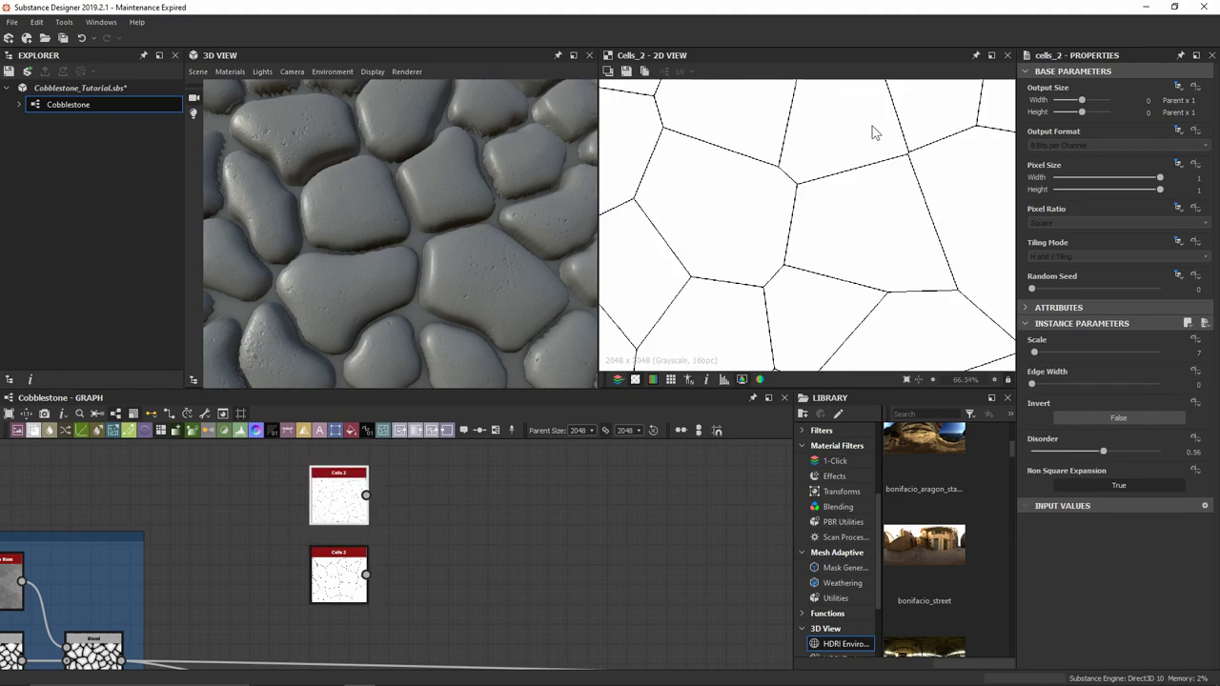
{"action": "double_click", "coordinate": [319, 571]}
{"action": "scroll", "coordinate": [803, 209], "scroll_direction": "down", "scroll_amount": 3}
{"action": "scroll", "coordinate": [776, 232], "scroll_direction": "down", "scroll_amount": 1}
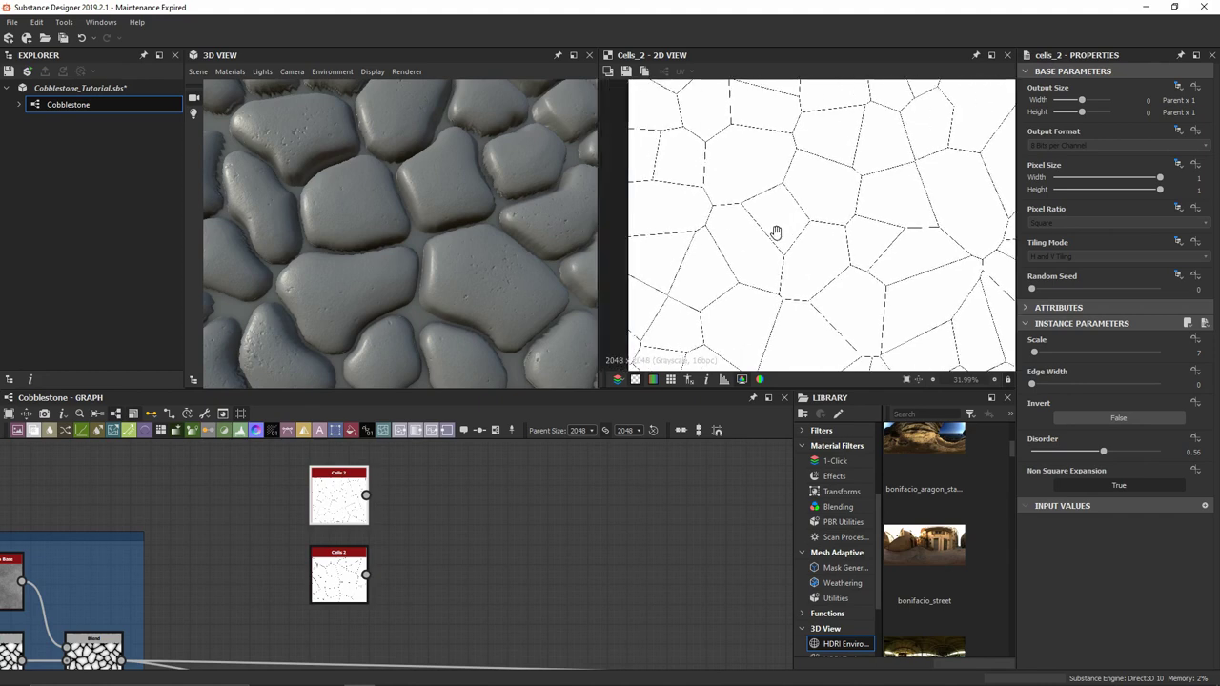
{"action": "double_click", "coordinate": [343, 584]}
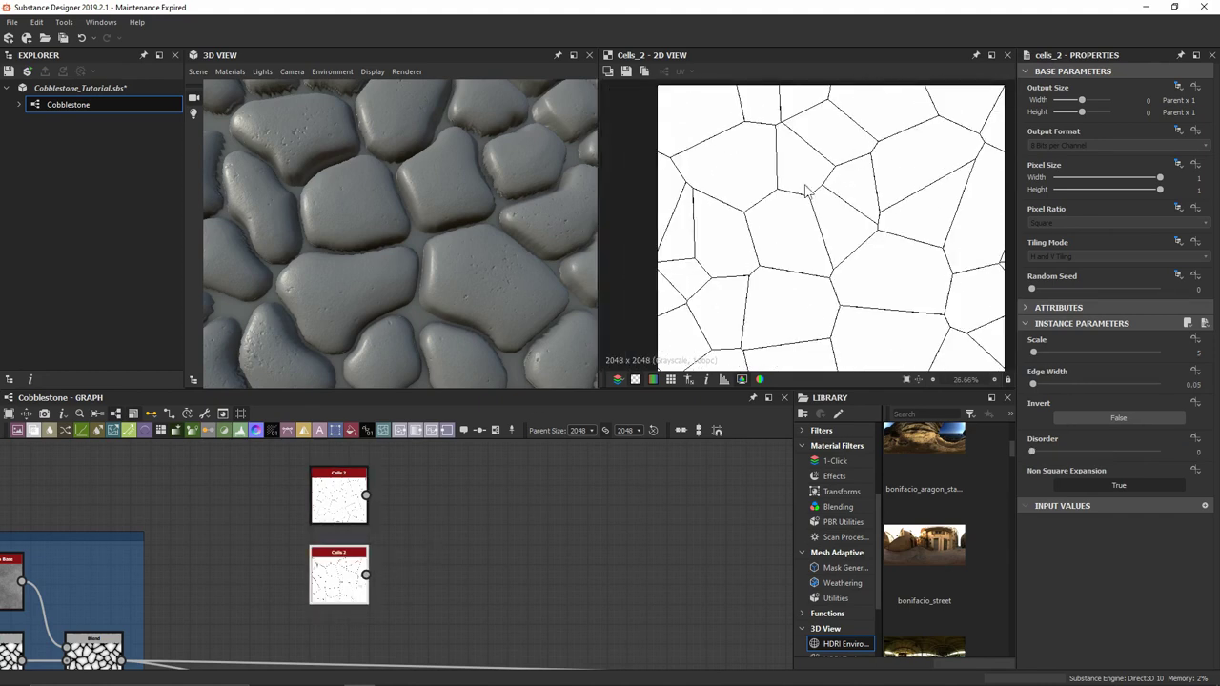
{"action": "scroll", "coordinate": [843, 228], "scroll_direction": "down", "scroll_amount": 1}
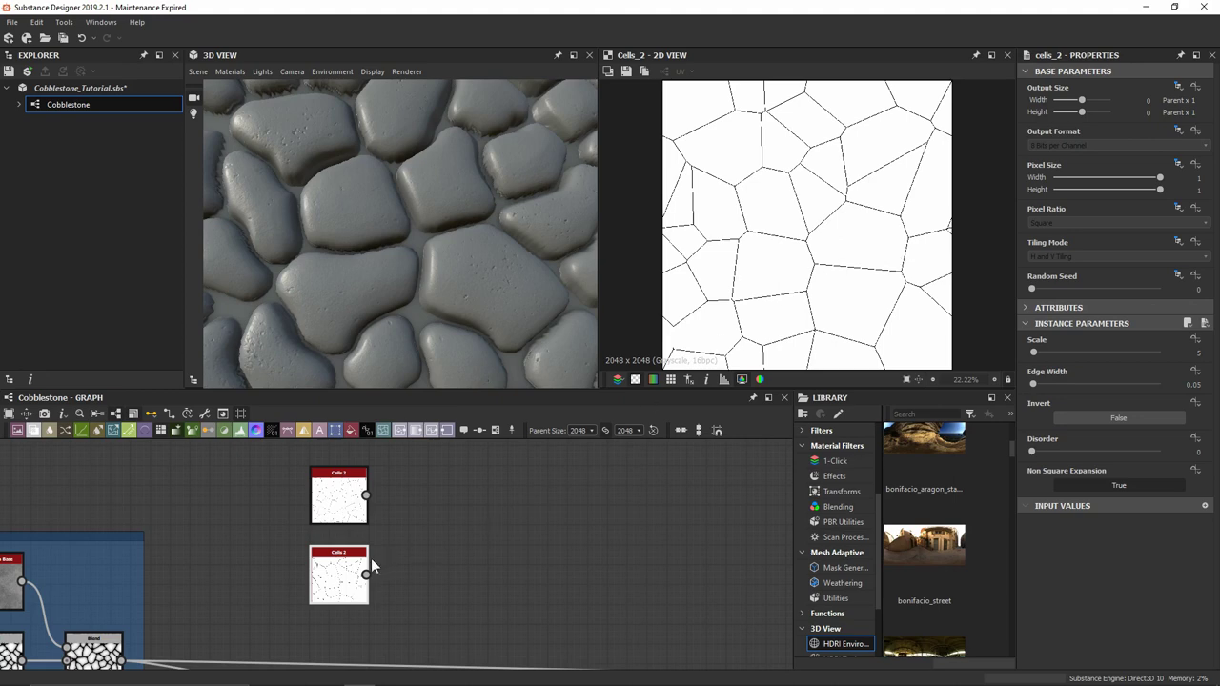
Step: Add a Blend node with the lower Cells 2 as background and the upper Cells 2 as foreground, spaced well away from both
{"action": "key", "text": "space"}
{"action": "type", "text": "blend"}
{"action": "key", "text": "Return"}
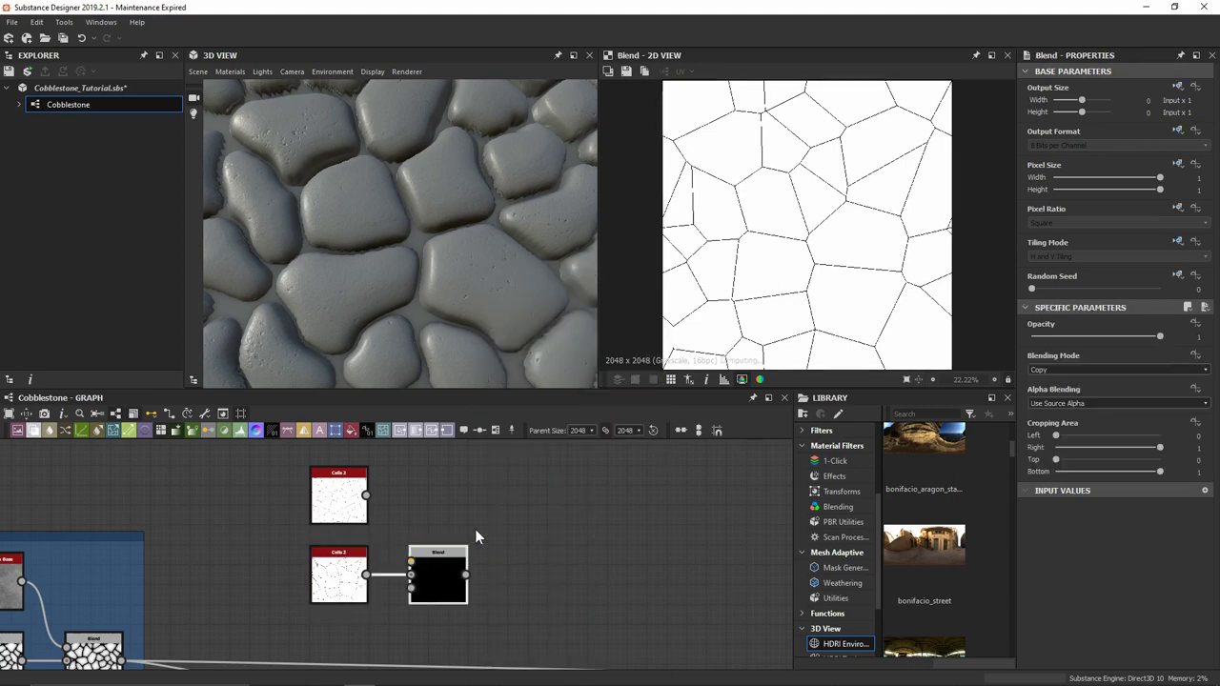
{"action": "left_click_drag", "start_coordinate": [456, 552], "coordinate": [534, 514]}
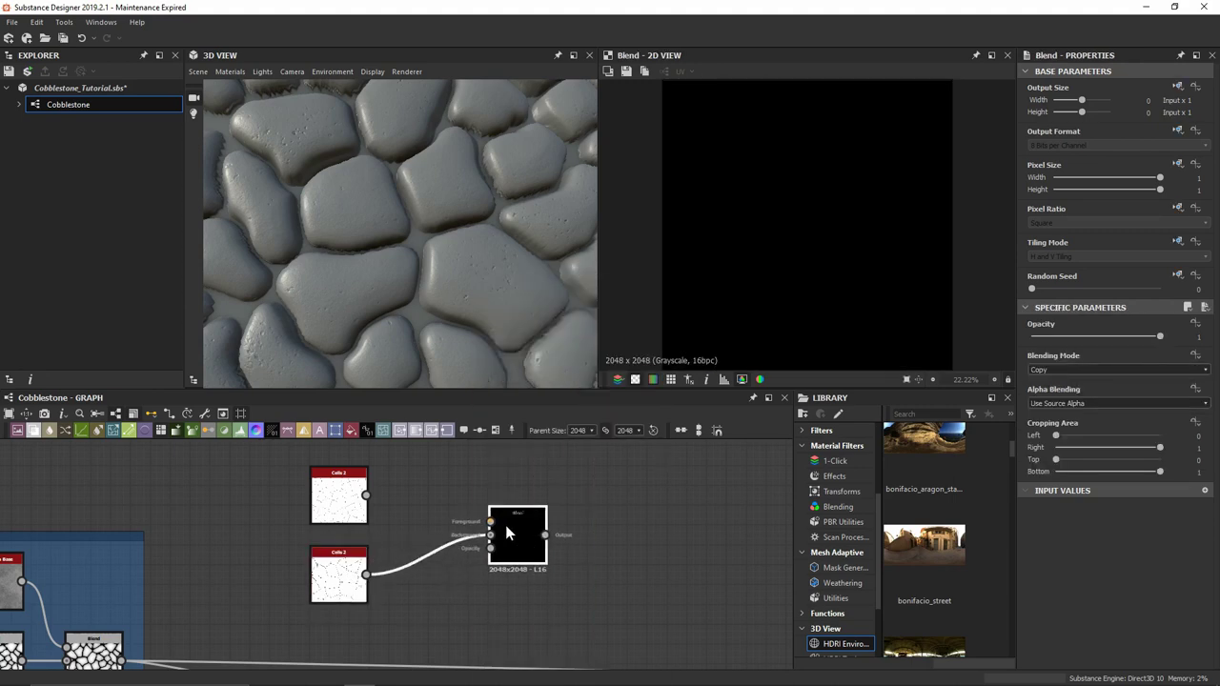
{"action": "left_click_drag", "start_coordinate": [366, 495], "coordinate": [505, 523]}
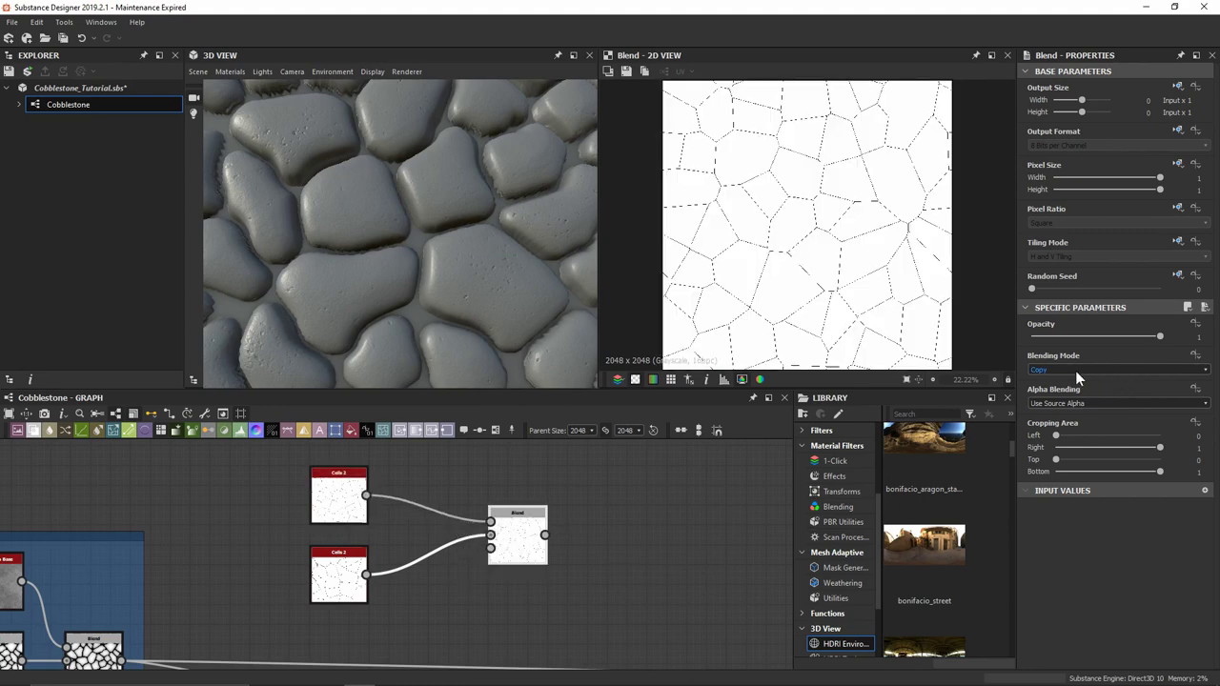
{"action": "left_click_drag", "start_coordinate": [519, 543], "coordinate": [698, 543]}
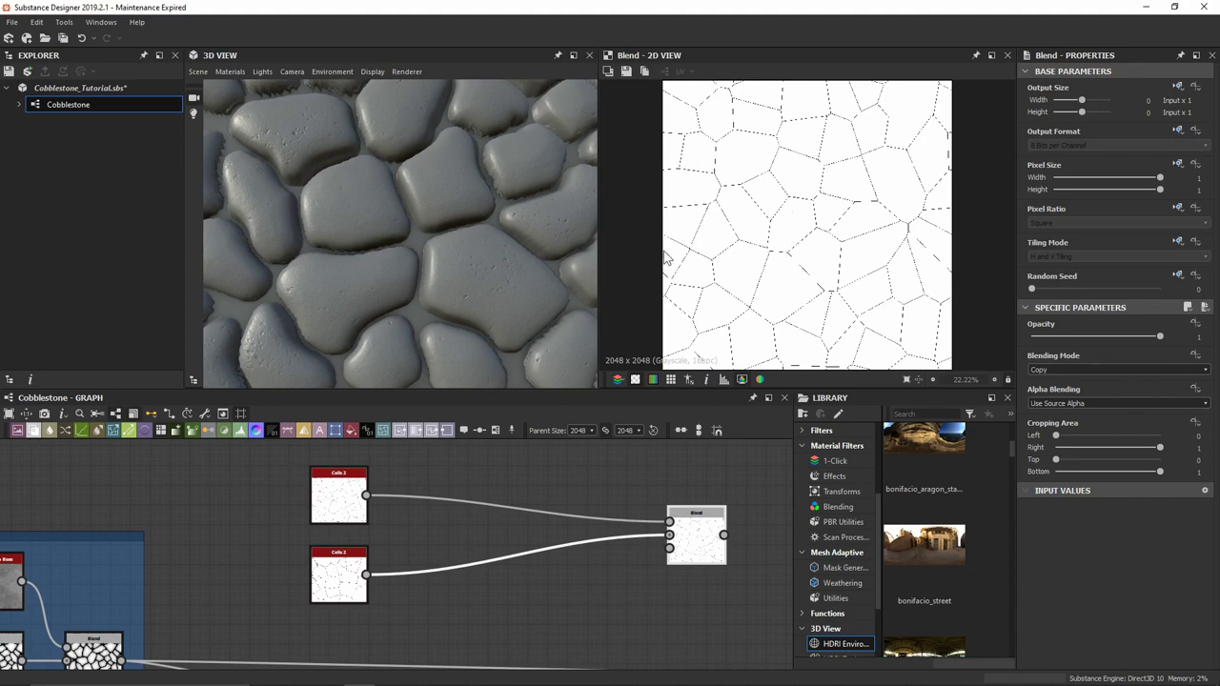
Step: Move both Cells 2 nodes and their Blend node together further above the framed nodes
{"action": "scroll", "coordinate": [520, 558], "scroll_direction": "down", "scroll_amount": 2}
{"action": "middle_click_drag", "start_coordinate": [467, 550], "coordinate": [394, 563]}
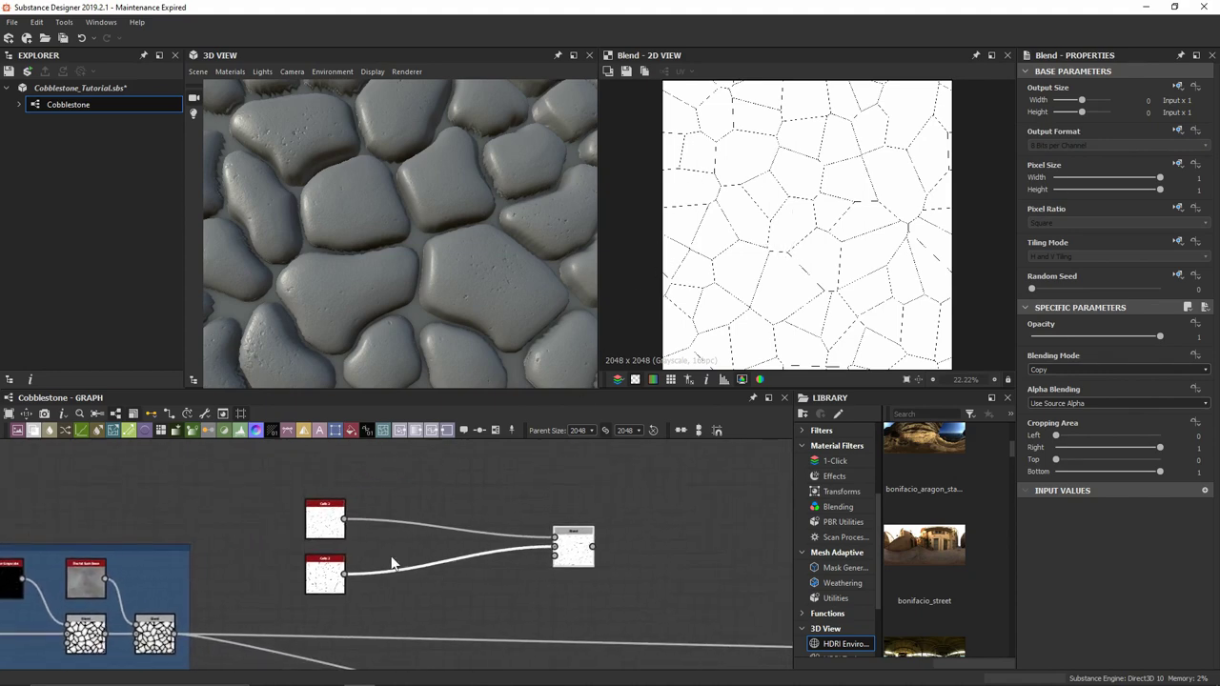
{"action": "left_click_drag", "start_coordinate": [276, 492], "coordinate": [571, 497]}
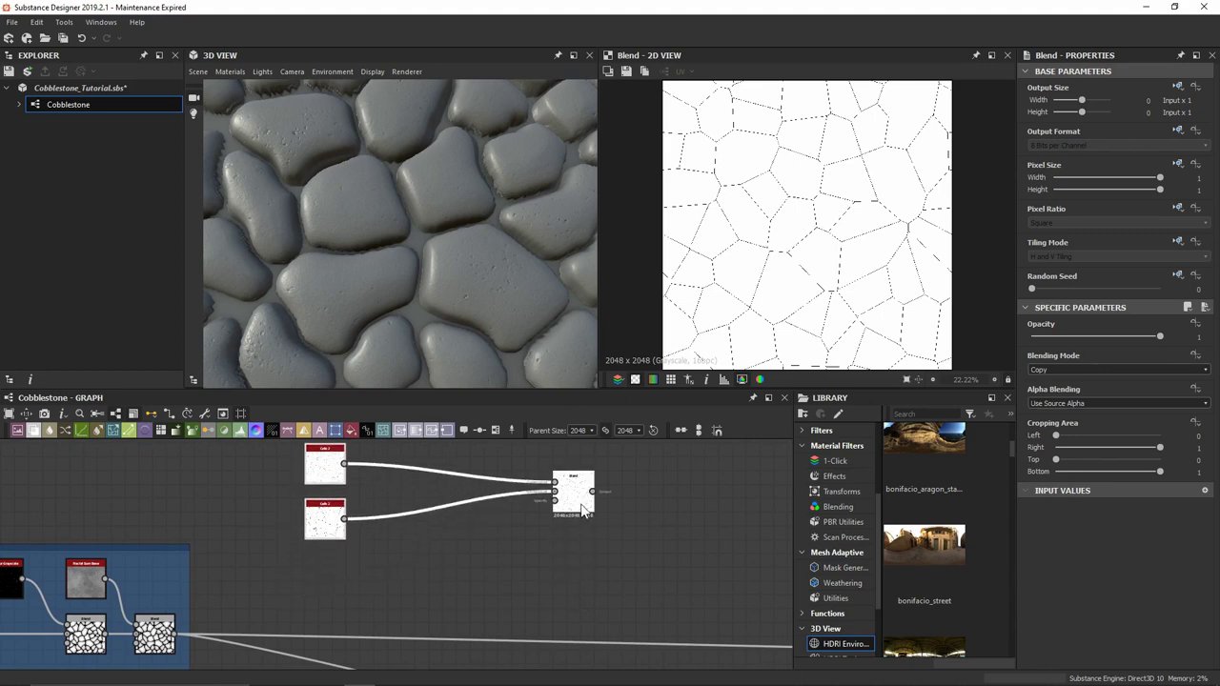
{"action": "left_click", "coordinate": [588, 566]}
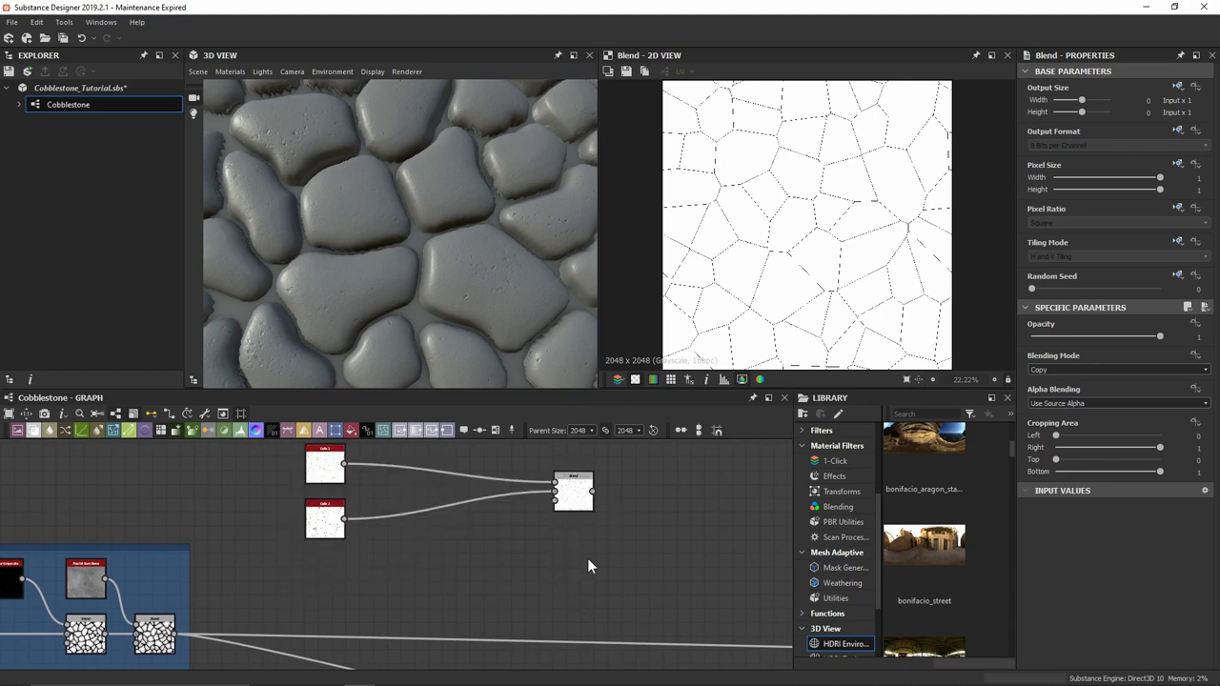
Step: Compare both Cells 2 patterns, add a Flood Fill node fed by the lower one, and view it without transparency
{"action": "double_click", "coordinate": [324, 520]}
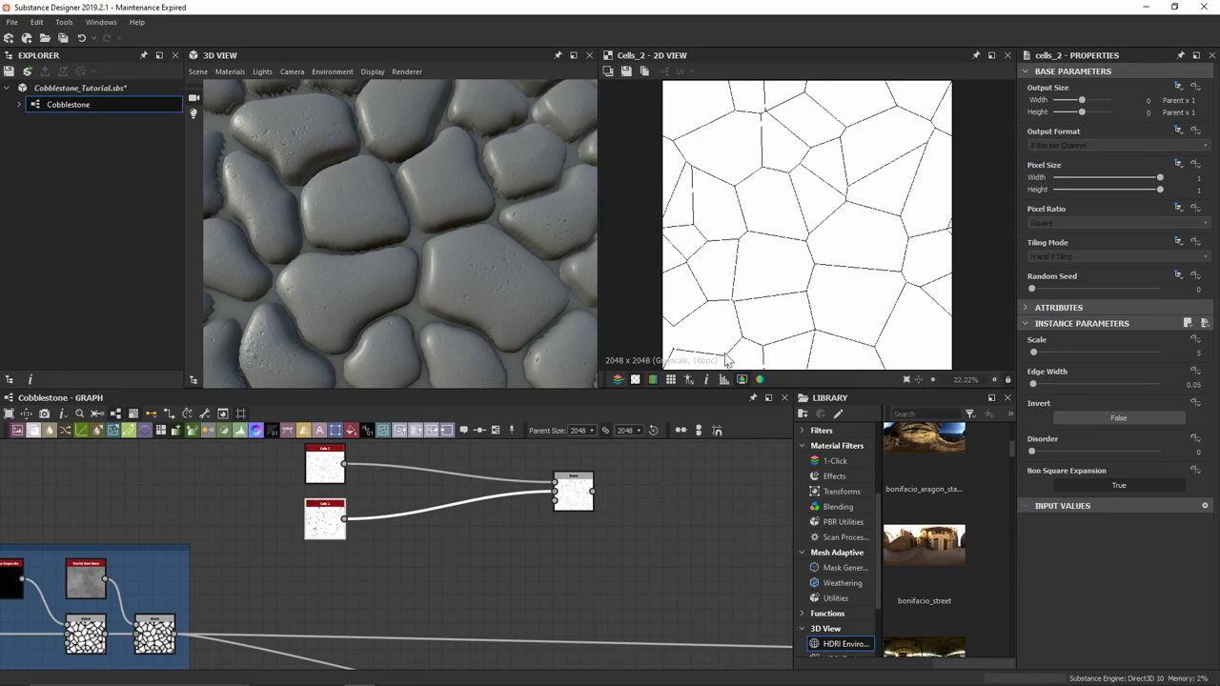
{"action": "left_click", "coordinate": [317, 474]}
{"action": "double_click", "coordinate": [318, 473]}
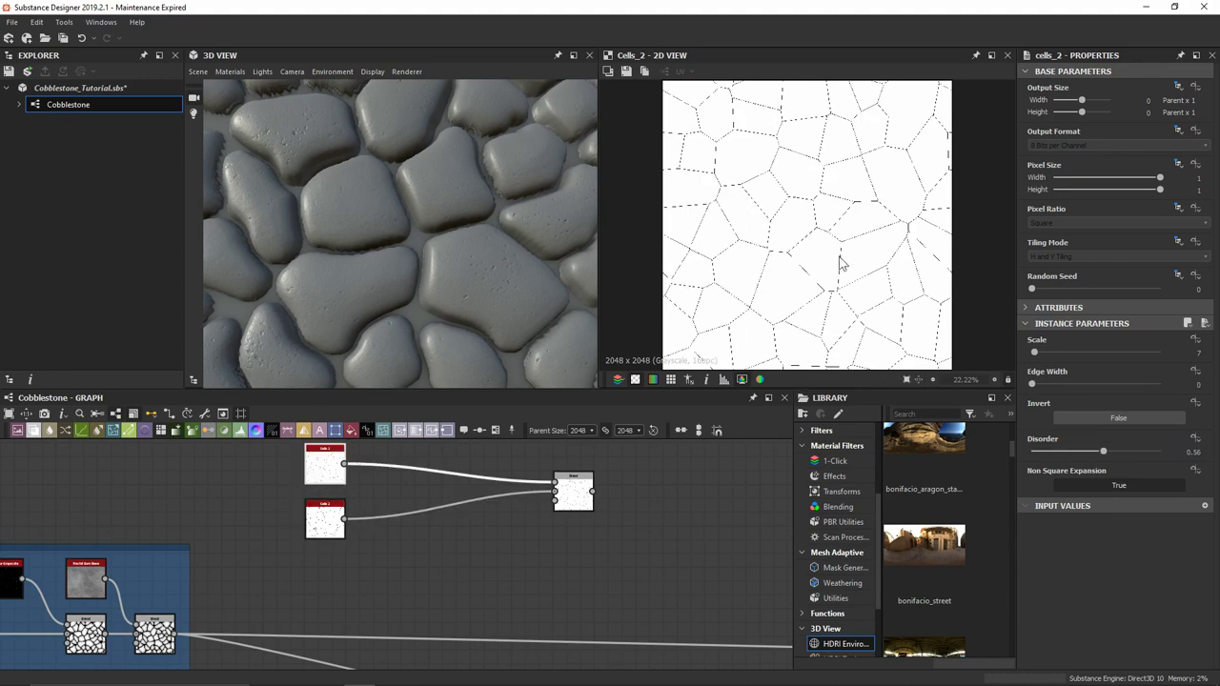
{"action": "double_click", "coordinate": [324, 519]}
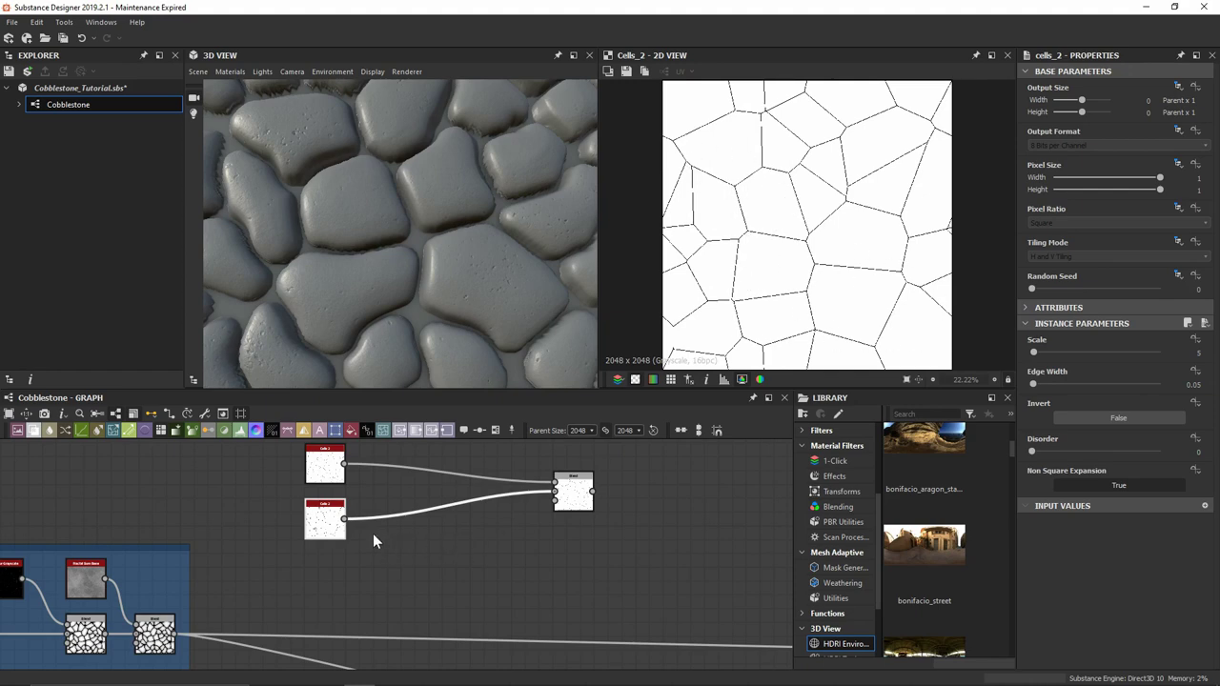
{"action": "left_click_drag", "start_coordinate": [344, 518], "coordinate": [402, 551]}
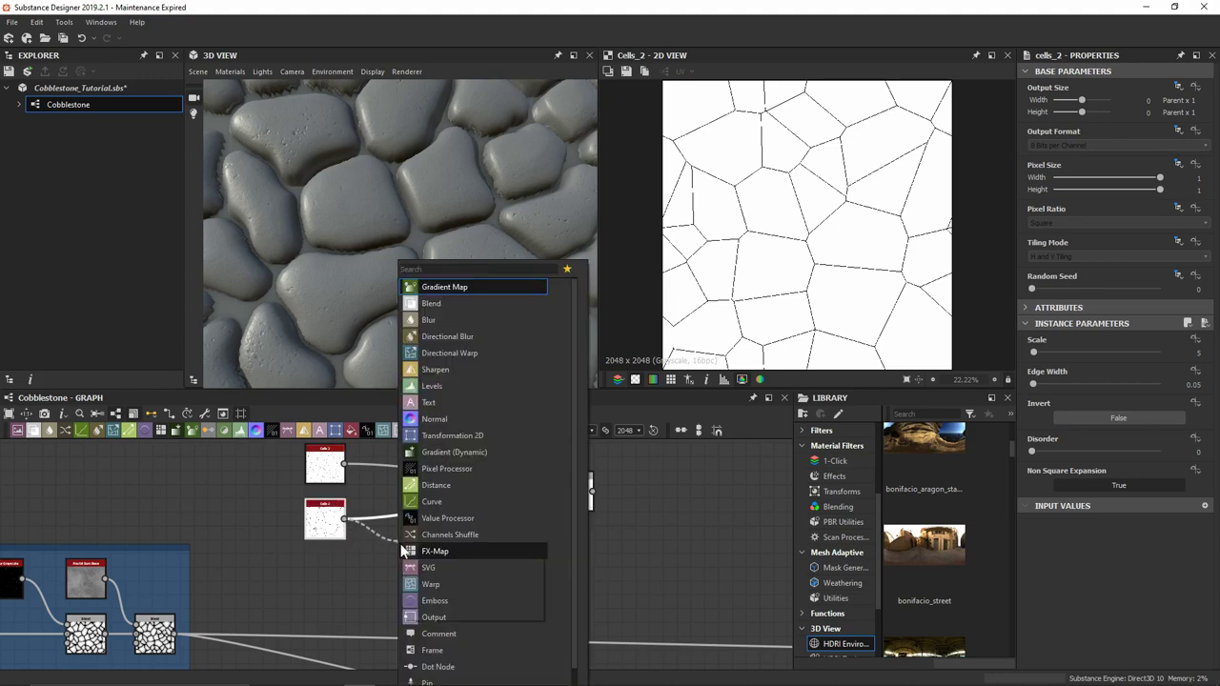
{"action": "type", "text": "flood"}
{"action": "key", "text": "Return"}
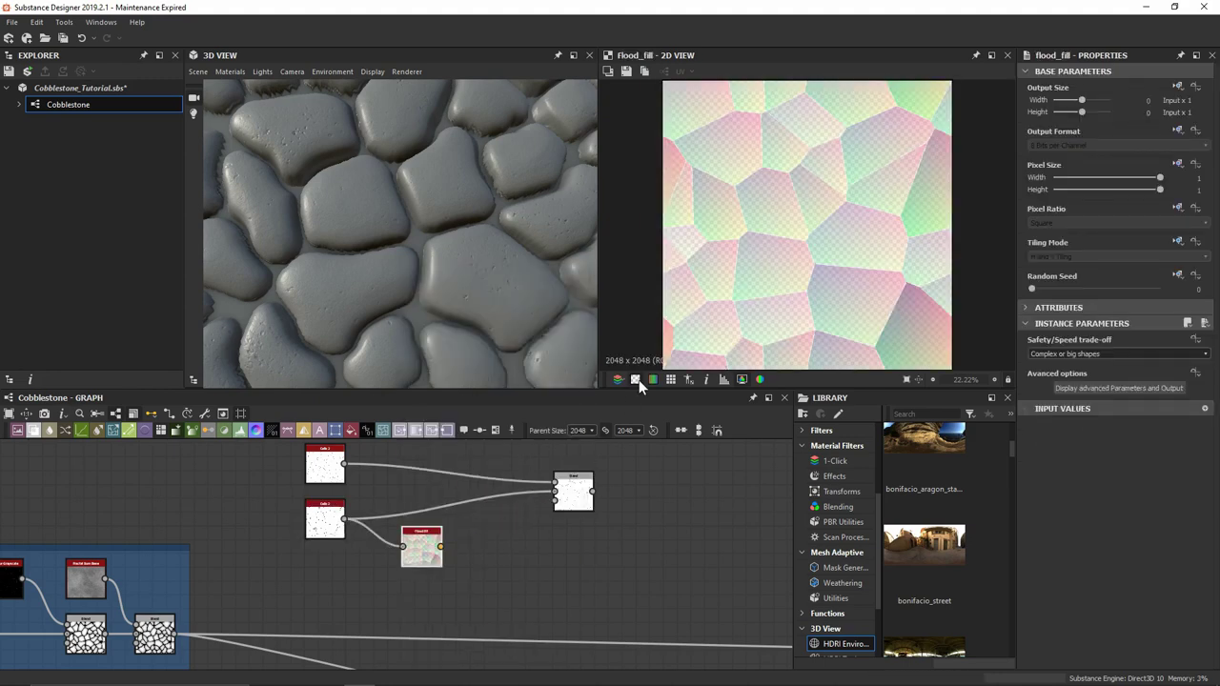
{"action": "left_click", "coordinate": [637, 379]}
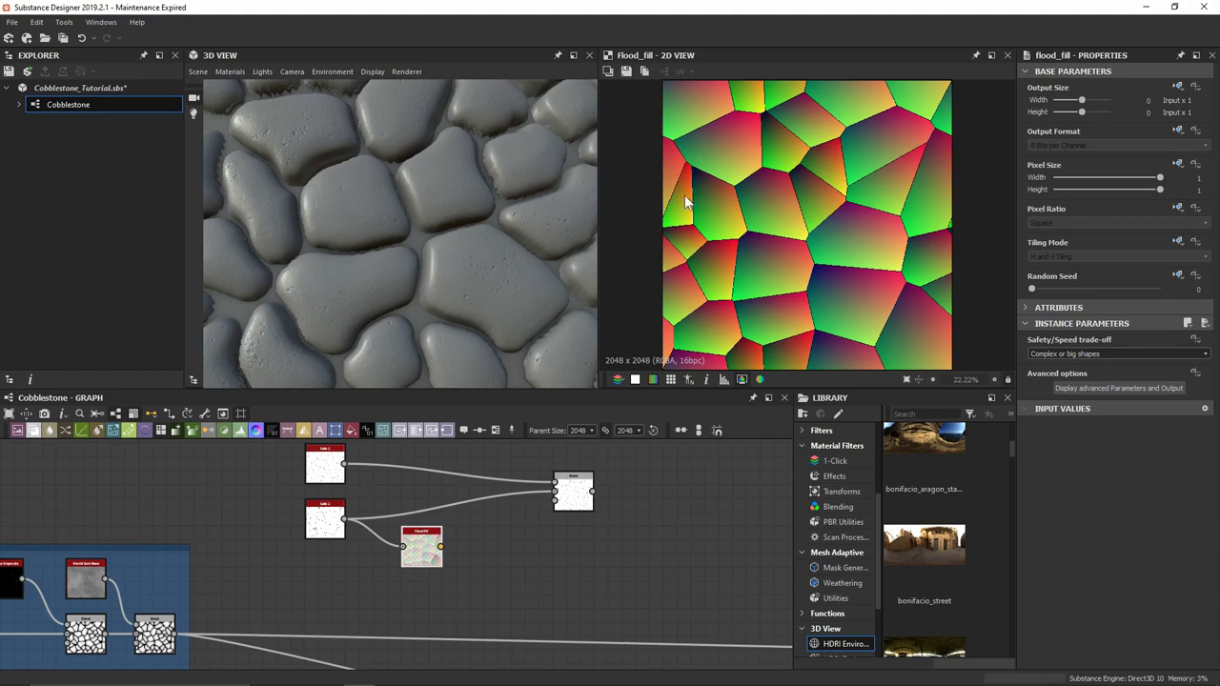
Step: Add a Flood Fill to Random Grayscale node after Flood Fill, connect it to the Blend's opacity, and examine the blended lines
{"action": "scroll", "coordinate": [417, 550], "scroll_direction": "up", "scroll_amount": 2}
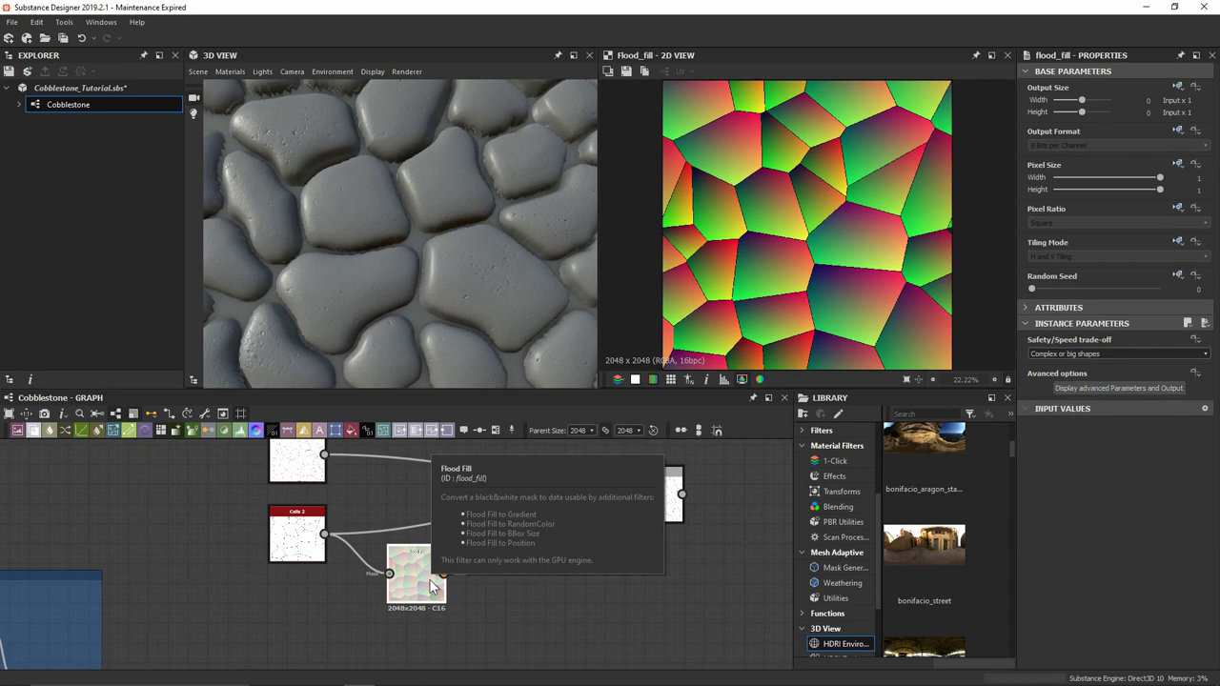
{"action": "left_click_drag", "start_coordinate": [443, 573], "coordinate": [505, 578]}
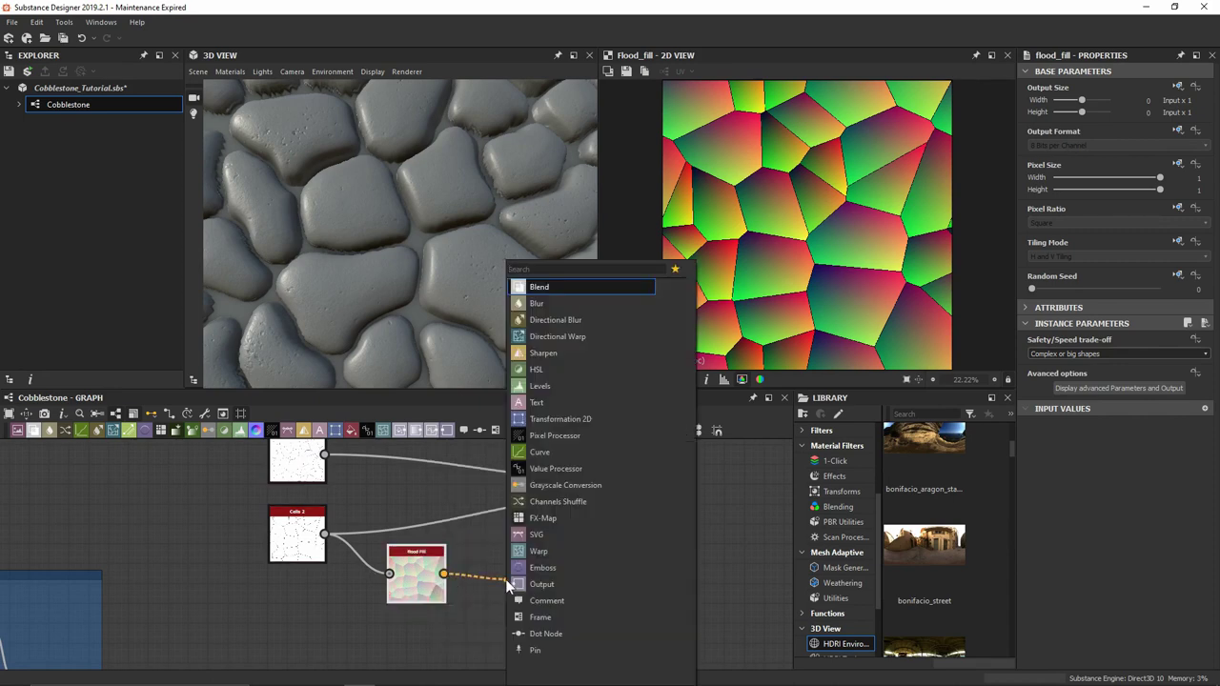
{"action": "type", "text": "floo"}
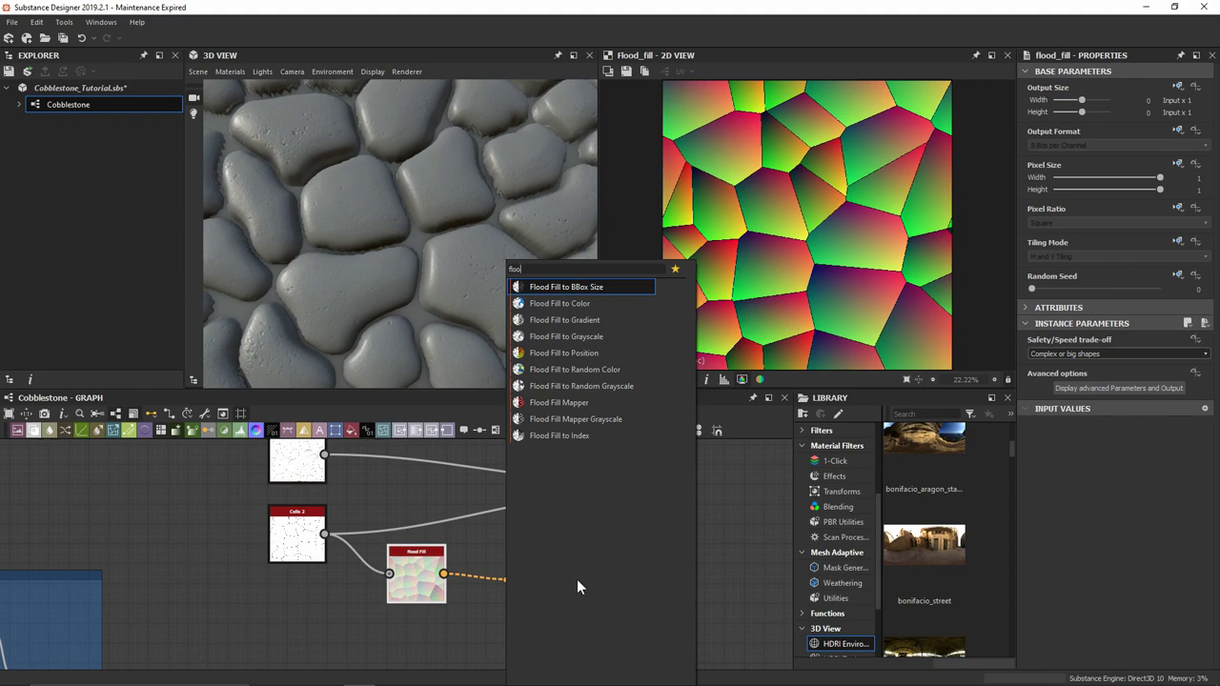
{"action": "left_click", "coordinate": [579, 387]}
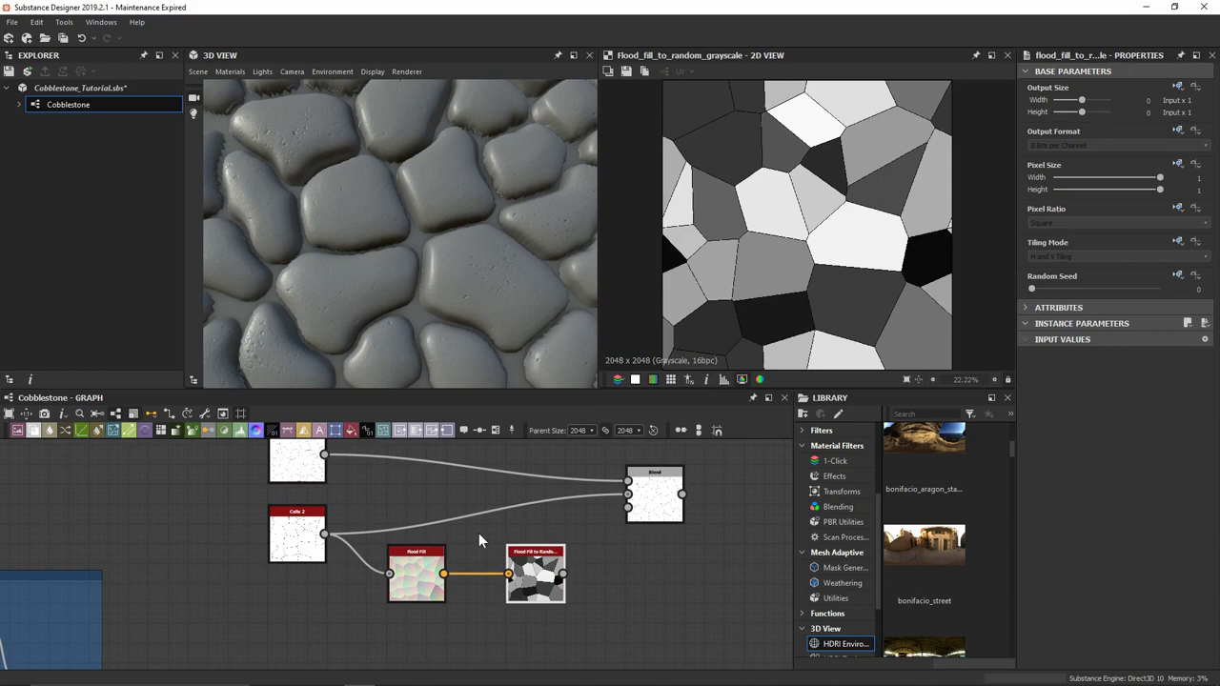
{"action": "left_click_drag", "start_coordinate": [563, 573], "coordinate": [682, 502]}
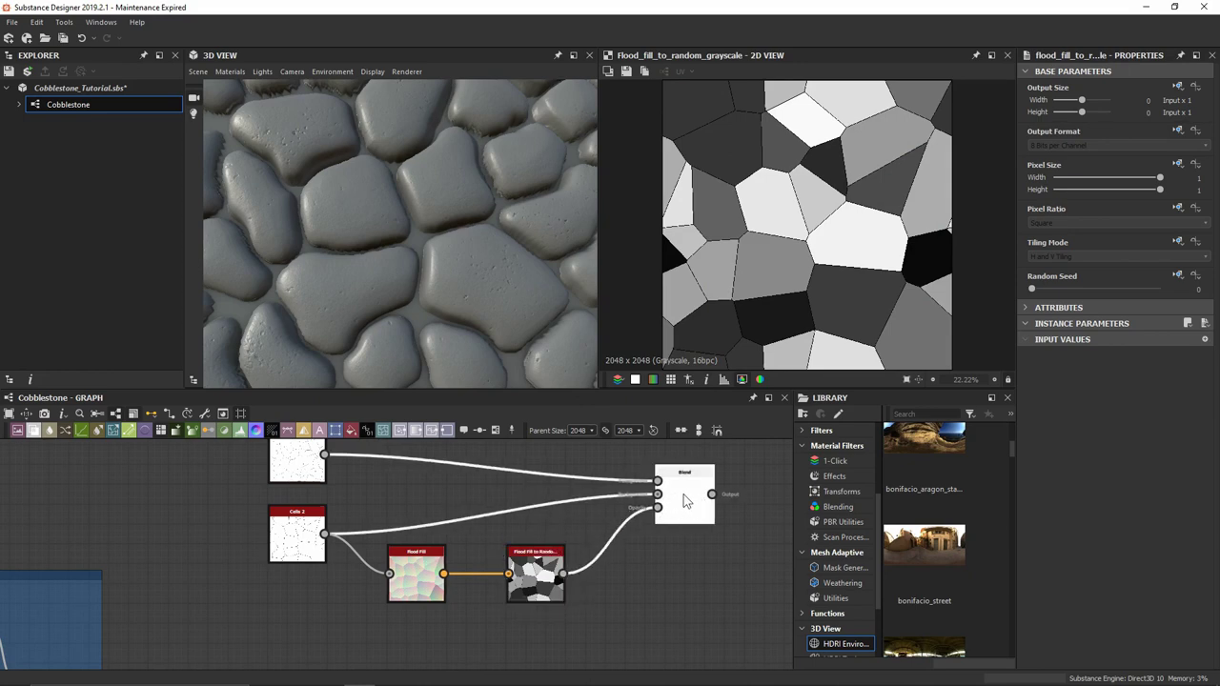
{"action": "double_click", "coordinate": [684, 503]}
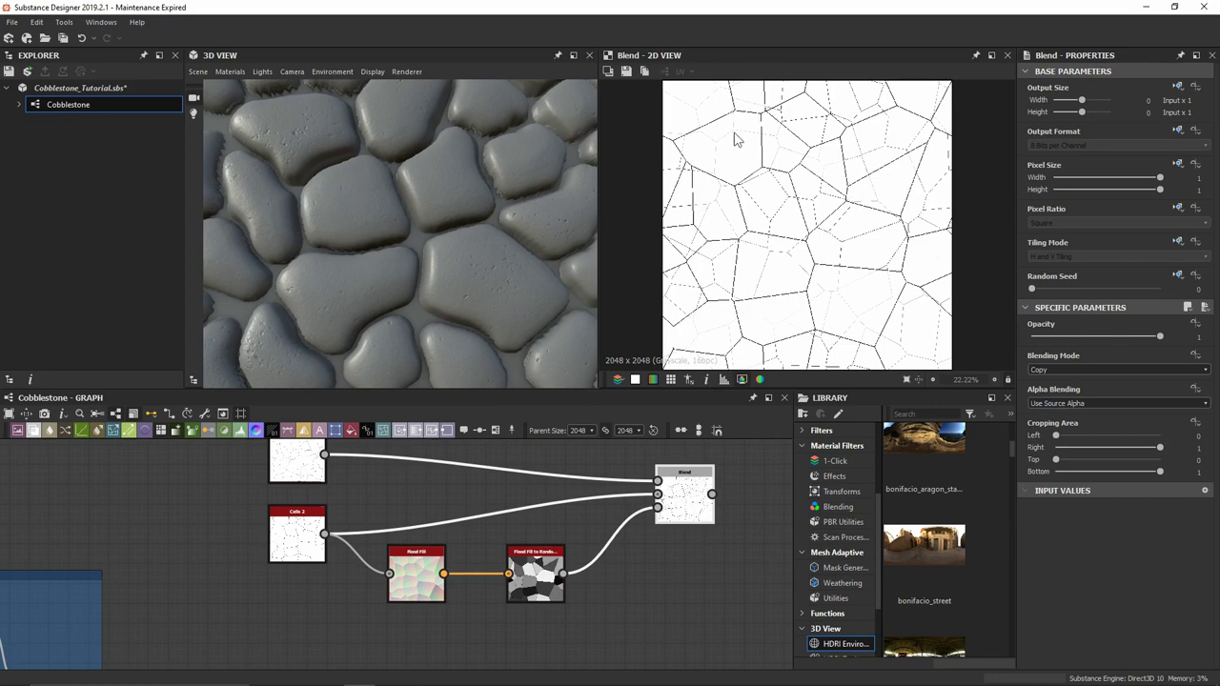
{"action": "scroll", "coordinate": [733, 140], "scroll_direction": "up", "scroll_amount": 5}
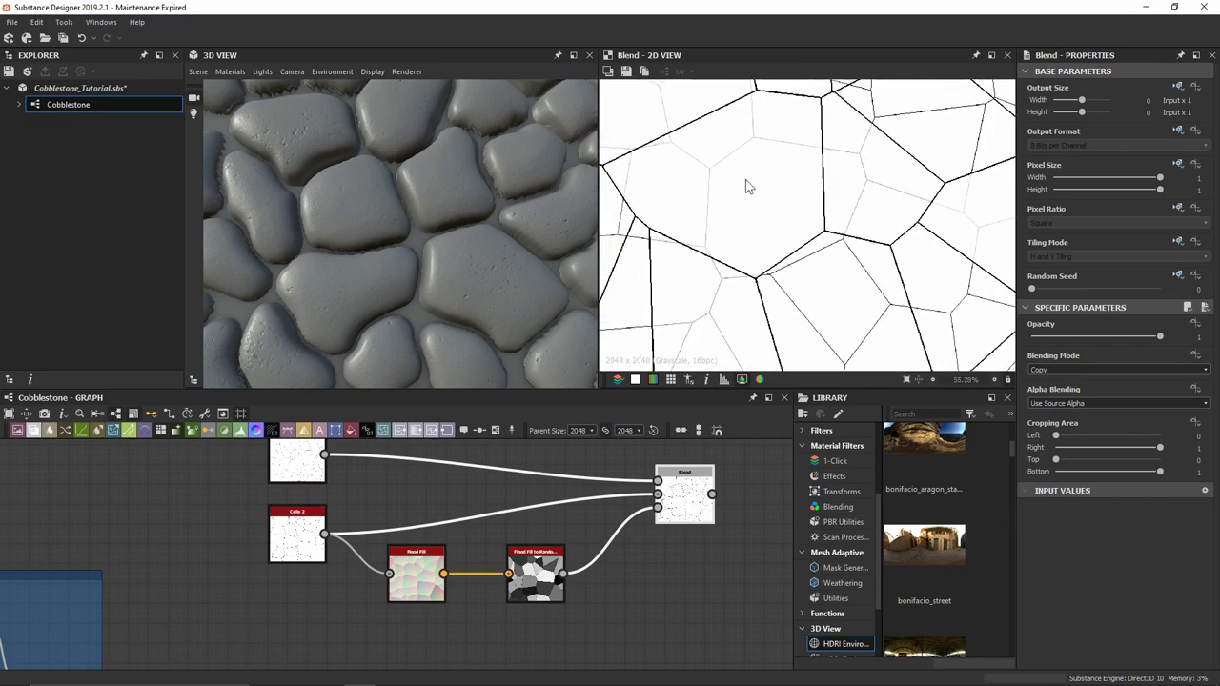
{"action": "scroll", "coordinate": [772, 219], "scroll_direction": "down", "scroll_amount": 3}
{"action": "scroll", "coordinate": [861, 180], "scroll_direction": "up", "scroll_amount": 3}
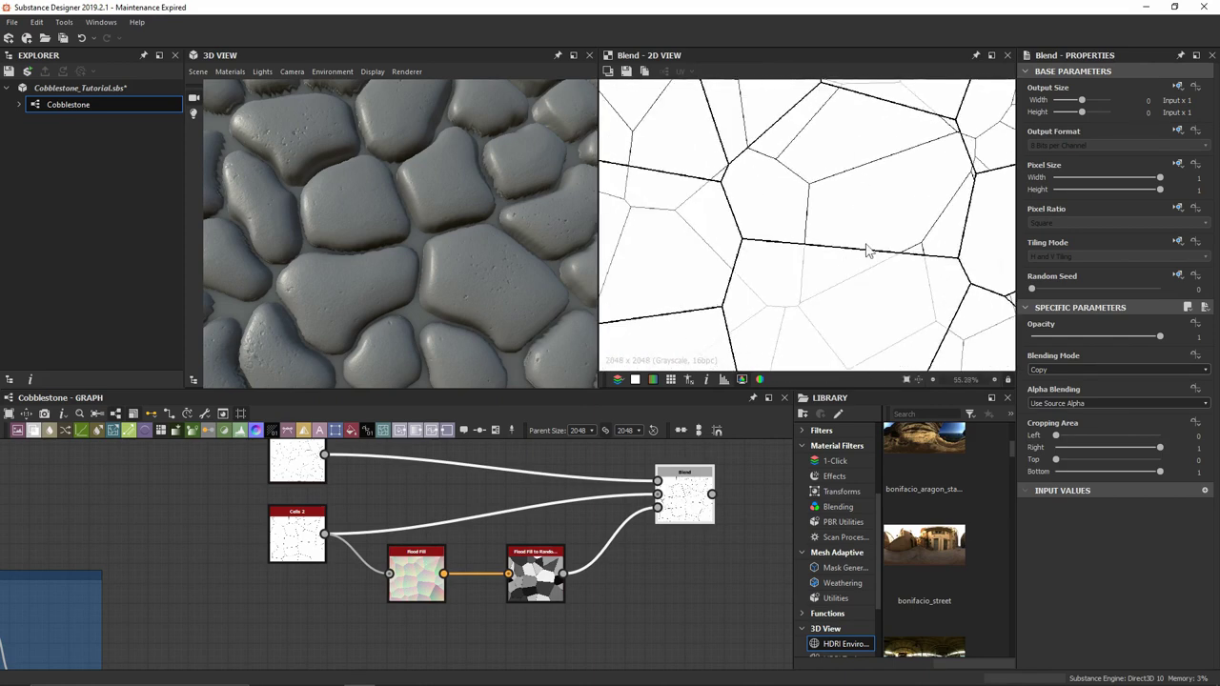
{"action": "scroll", "coordinate": [886, 195], "scroll_direction": "down", "scroll_amount": 5}
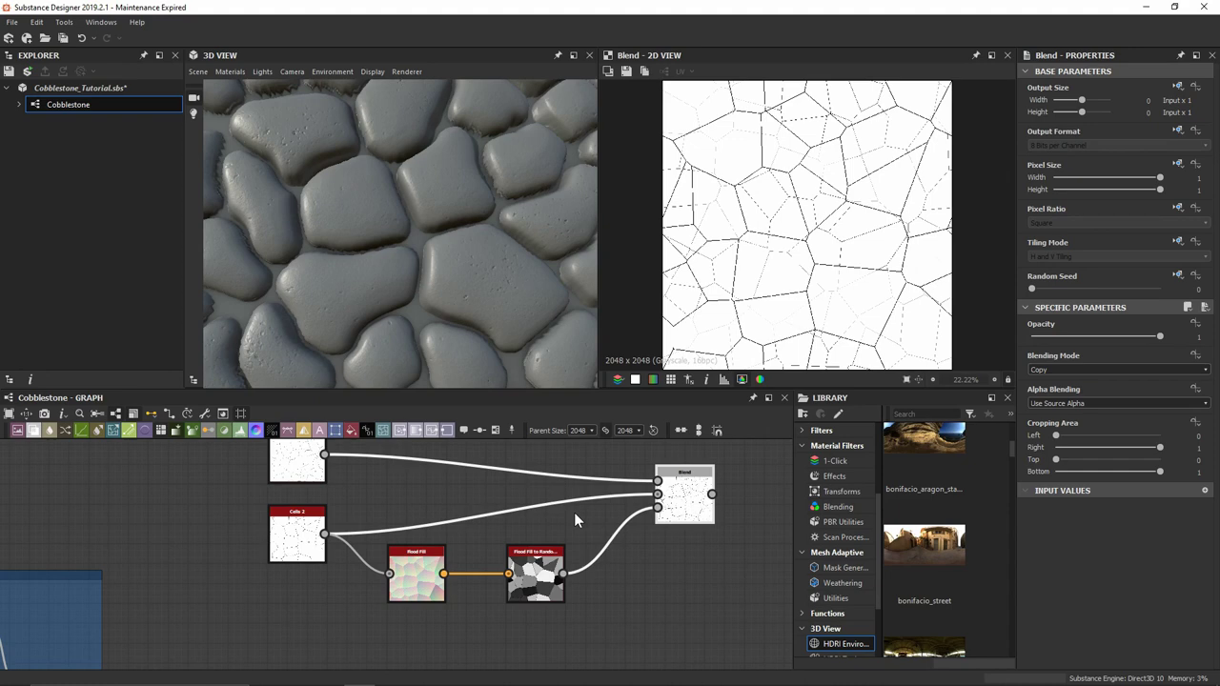
Step: Make room before the Blend node and insert a Histogram Scan between Flood Fill to Random Grayscale and the Blend's opacity input
{"action": "scroll", "coordinate": [574, 519], "scroll_direction": "down", "scroll_amount": 3}
{"action": "middle_click_drag", "start_coordinate": [574, 520], "coordinate": [520, 538]}
{"action": "left_click_drag", "start_coordinate": [519, 538], "coordinate": [580, 533]}
{"action": "scroll", "coordinate": [430, 597], "scroll_direction": "up", "scroll_amount": 3}
{"action": "left_click_drag", "start_coordinate": [431, 596], "coordinate": [406, 593]}
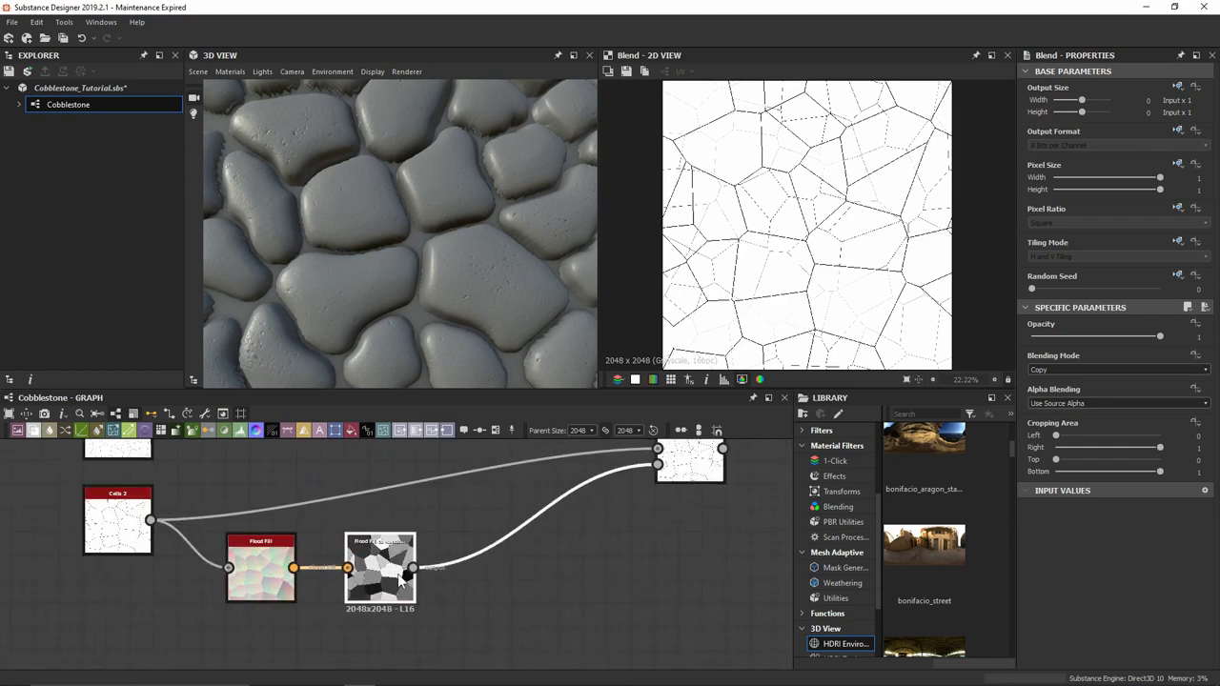
{"action": "left_click", "coordinate": [357, 588]}
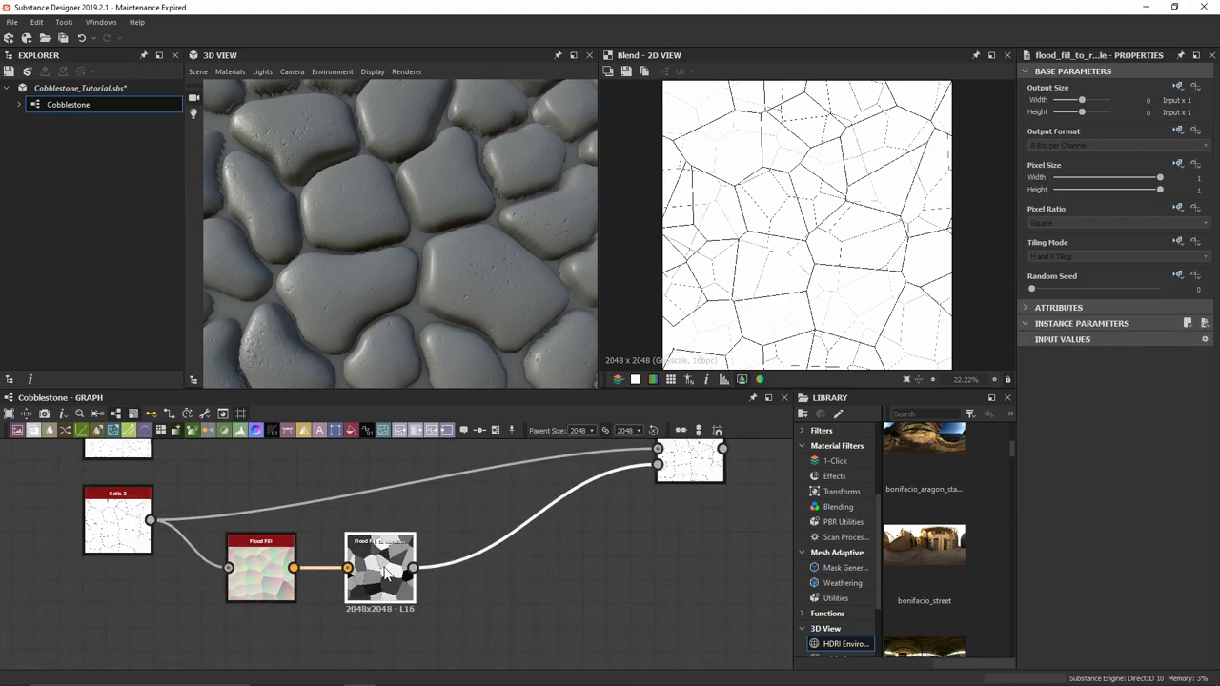
{"action": "key", "text": "space"}
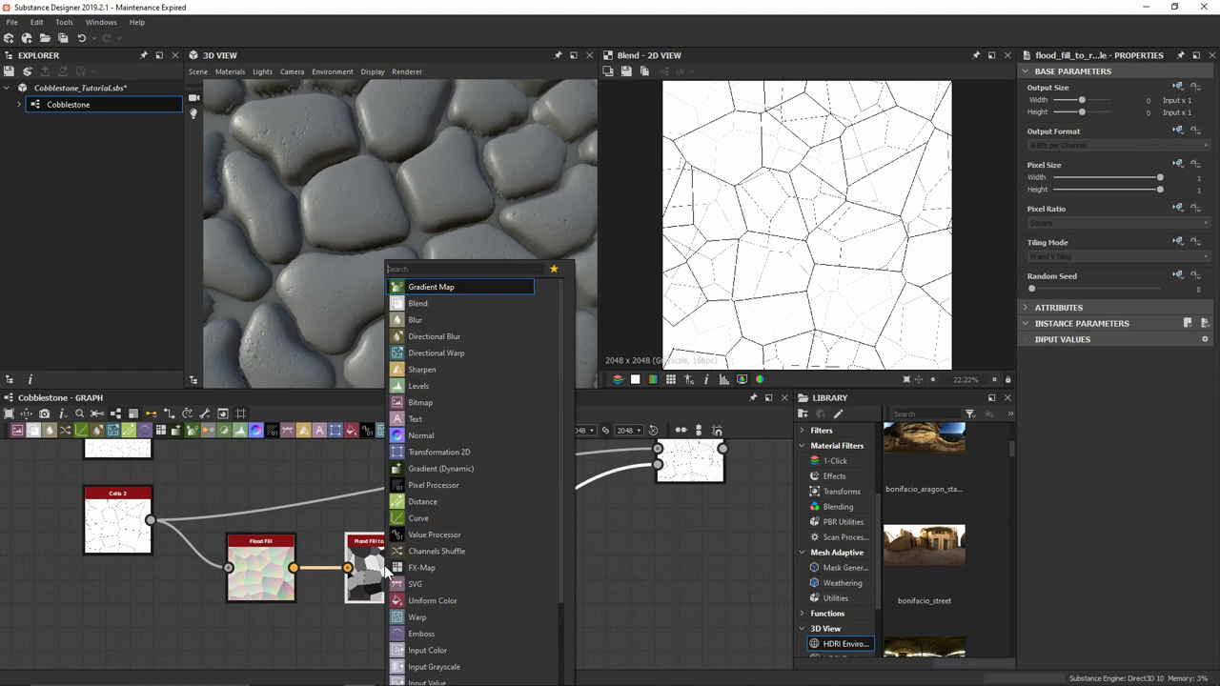
{"action": "type", "text": "hist"}
{"action": "key", "text": "Down"}
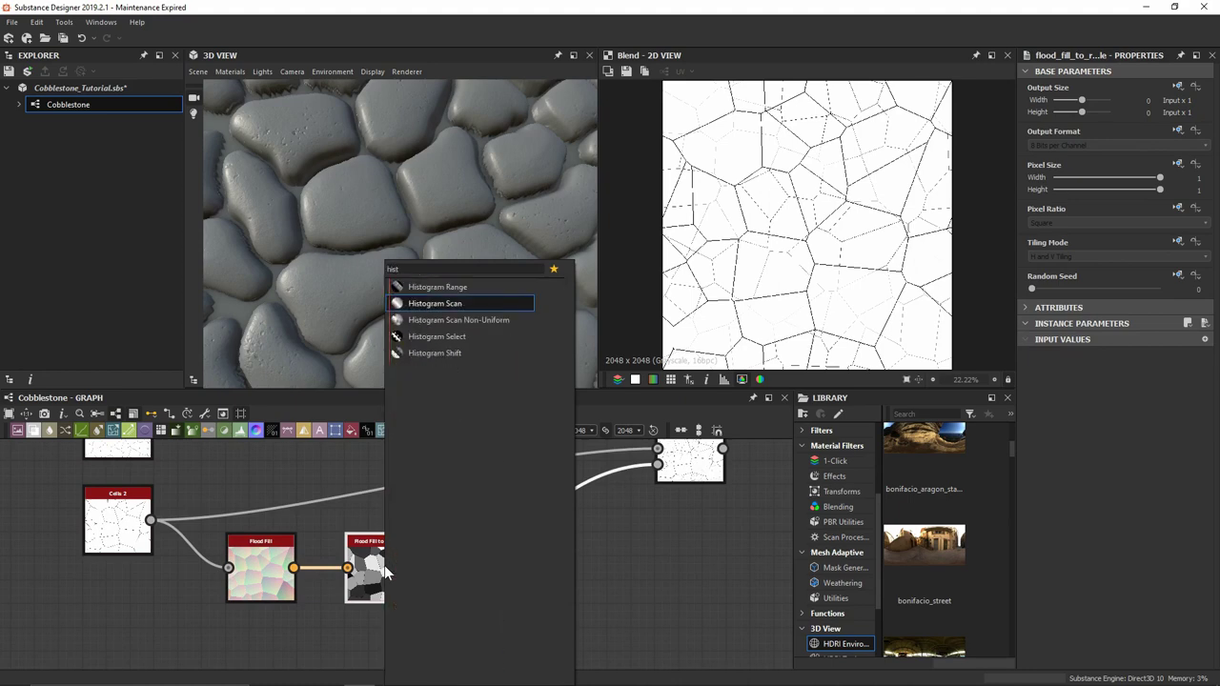
{"action": "key", "text": "Return"}
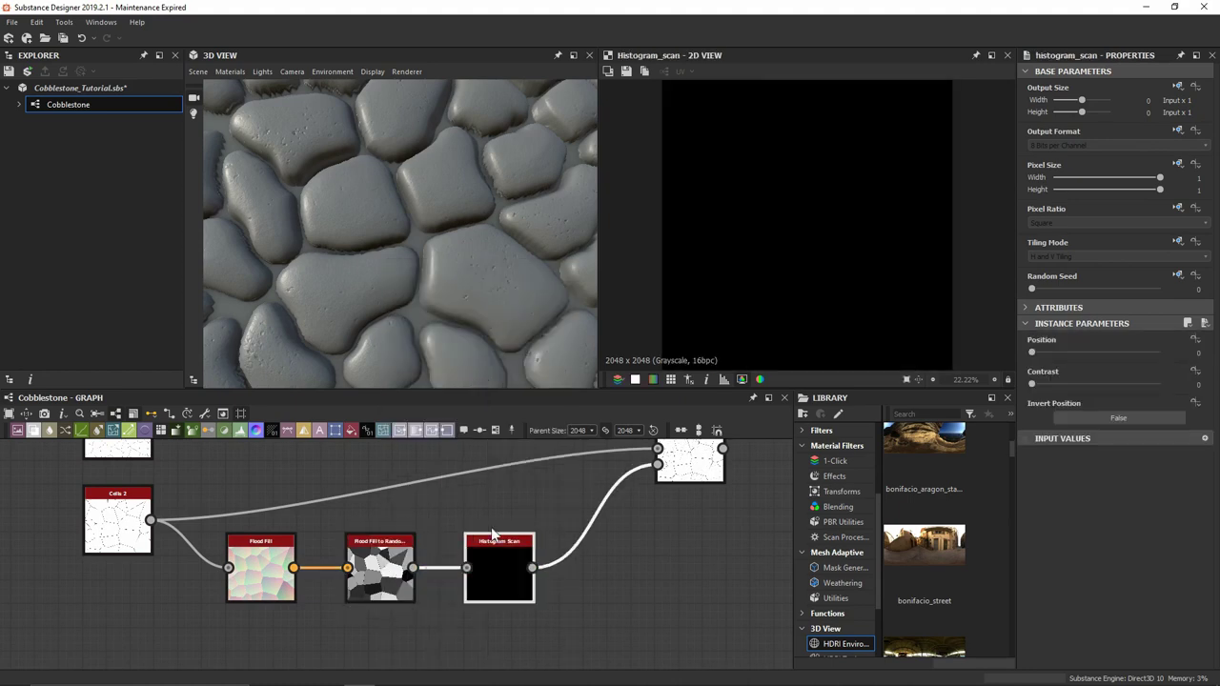
Step: Set the Histogram Scan's contrast to 1 and position to 0.56, and compare the lower Cells 2 pattern with the Blend result
{"action": "left_click_drag", "start_coordinate": [1032, 383], "coordinate": [1160, 384]}
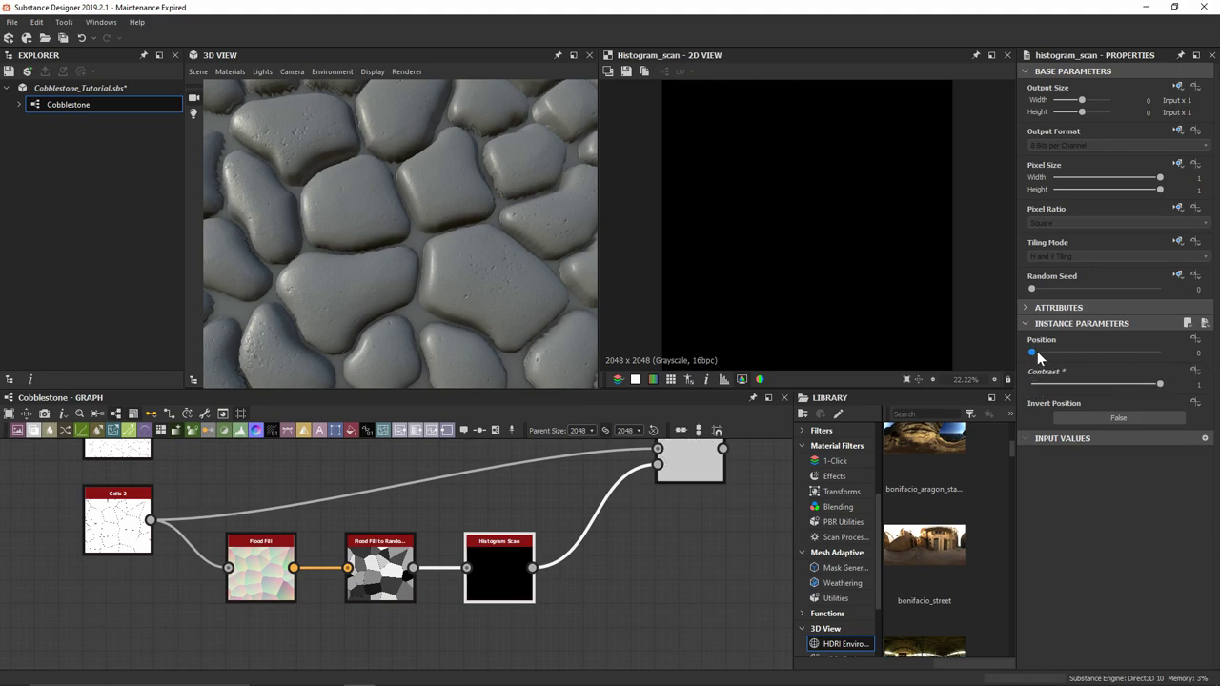
{"action": "left_click_drag", "start_coordinate": [1037, 351], "coordinate": [1103, 349]}
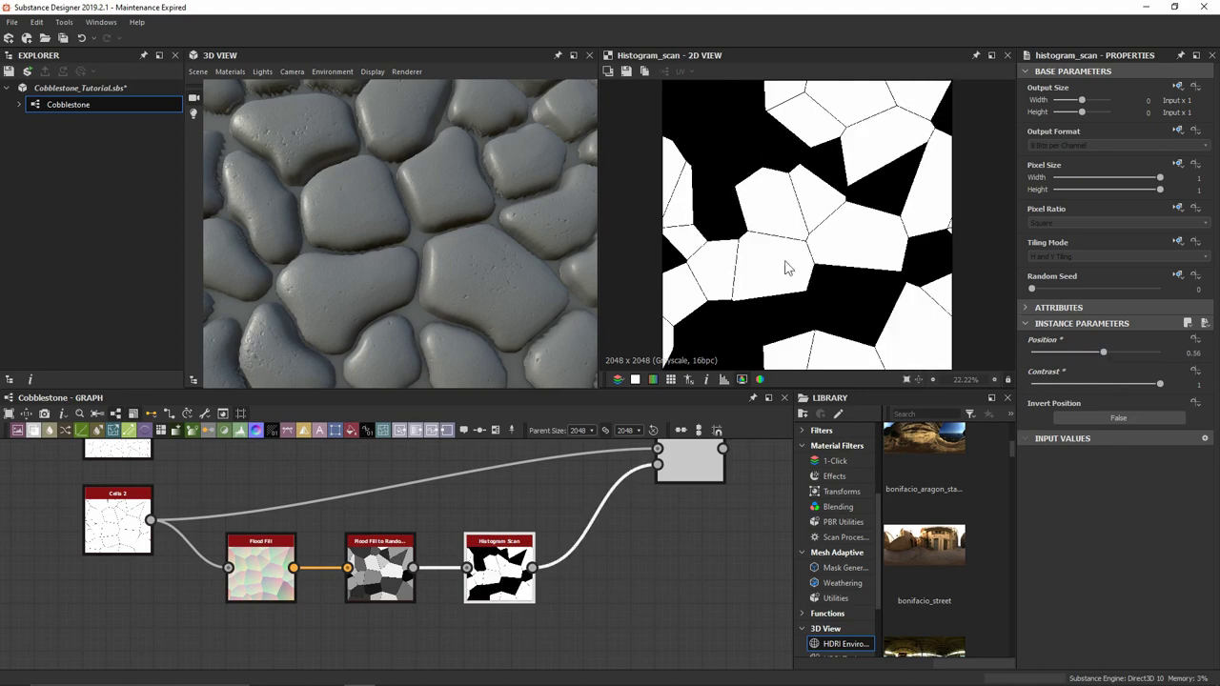
{"action": "double_click", "coordinate": [138, 530]}
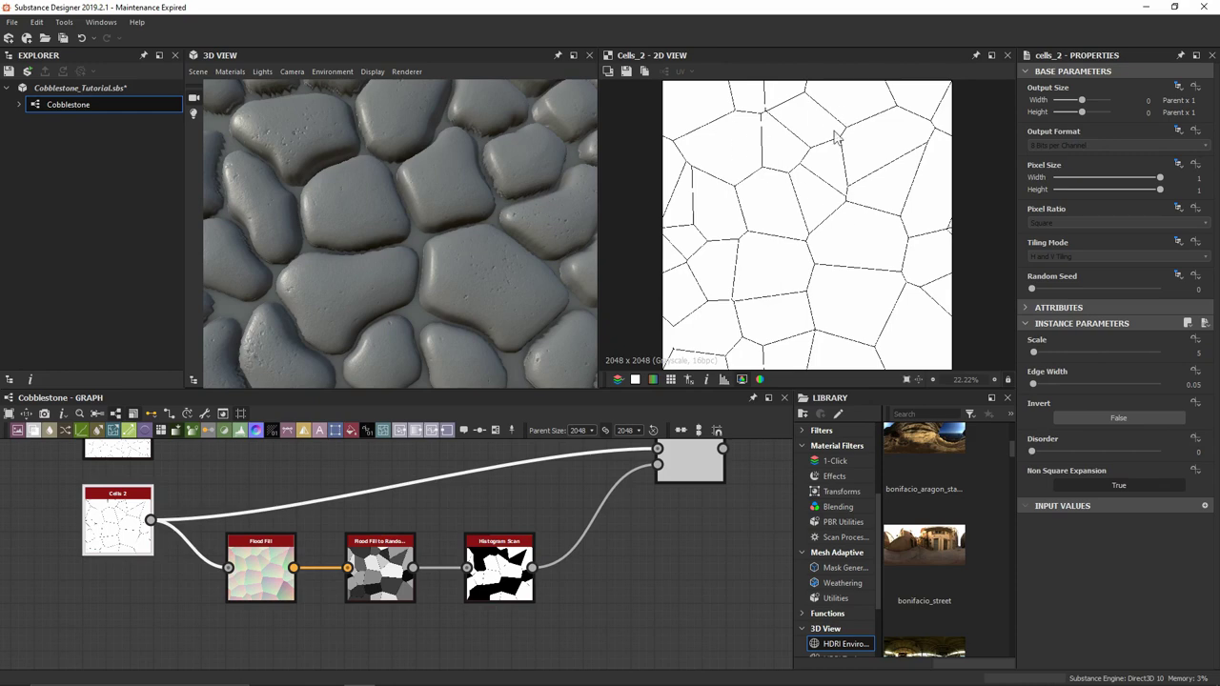
{"action": "double_click", "coordinate": [684, 467]}
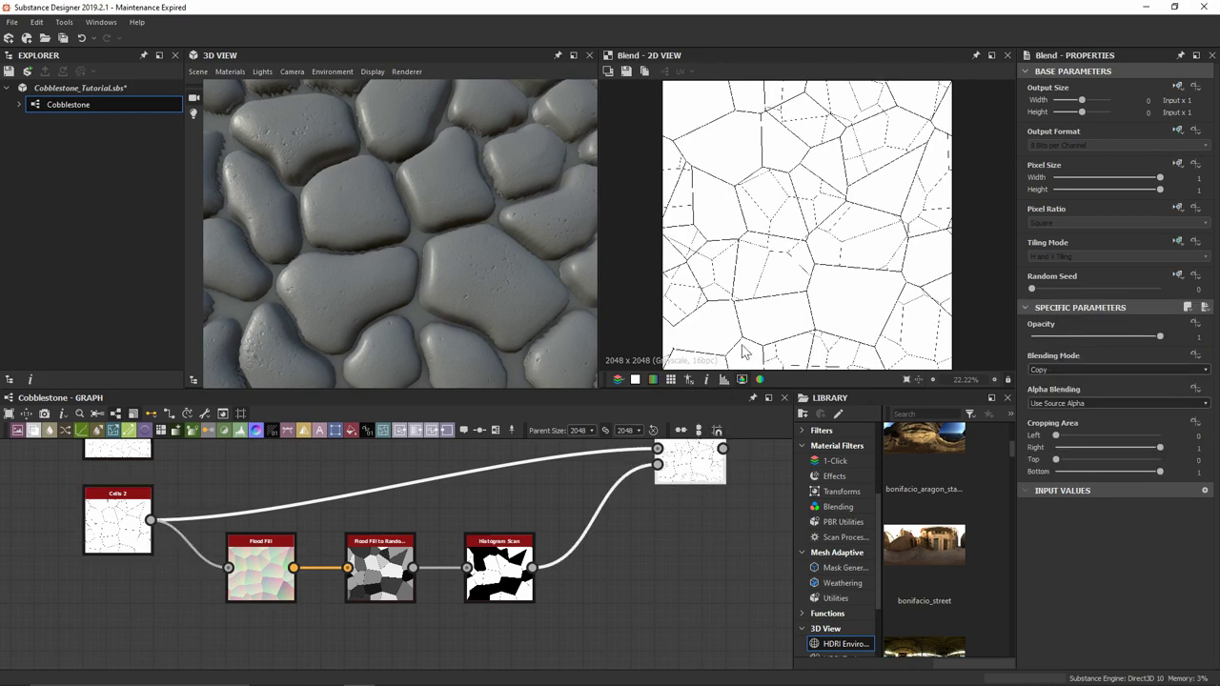
{"action": "scroll", "coordinate": [741, 262], "scroll_direction": "up", "scroll_amount": 3}
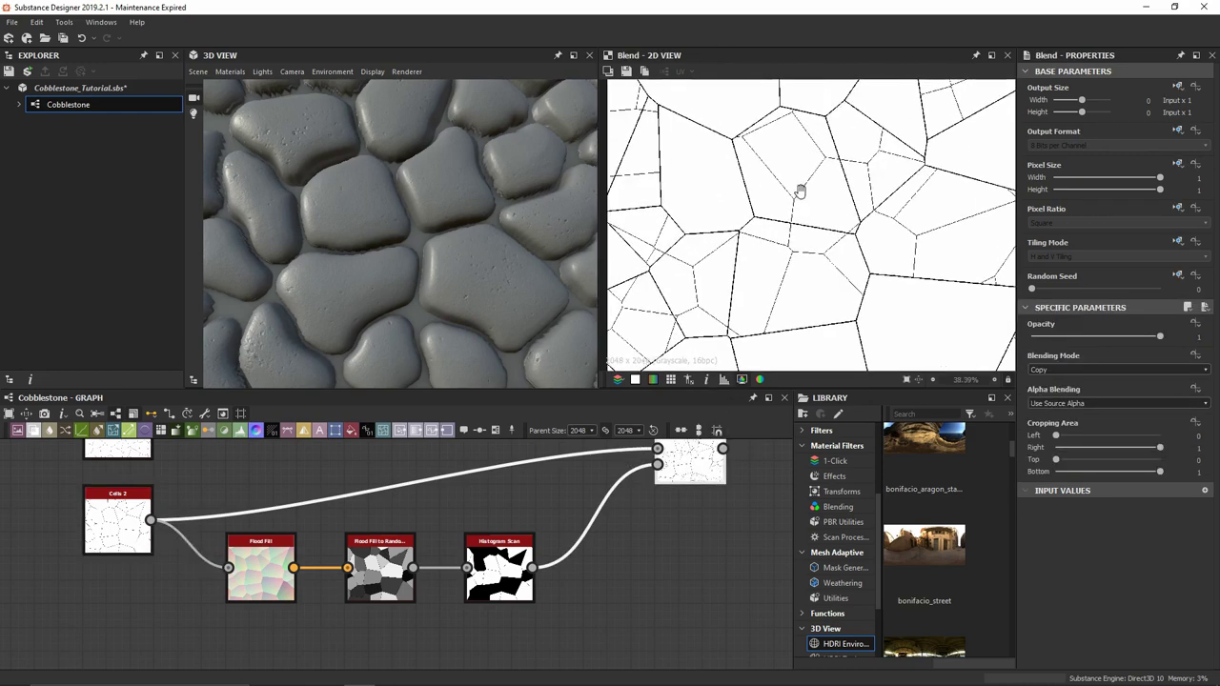
{"action": "scroll", "coordinate": [801, 218], "scroll_direction": "down", "scroll_amount": 1}
{"action": "scroll", "coordinate": [917, 258], "scroll_direction": "down", "scroll_amount": 1}
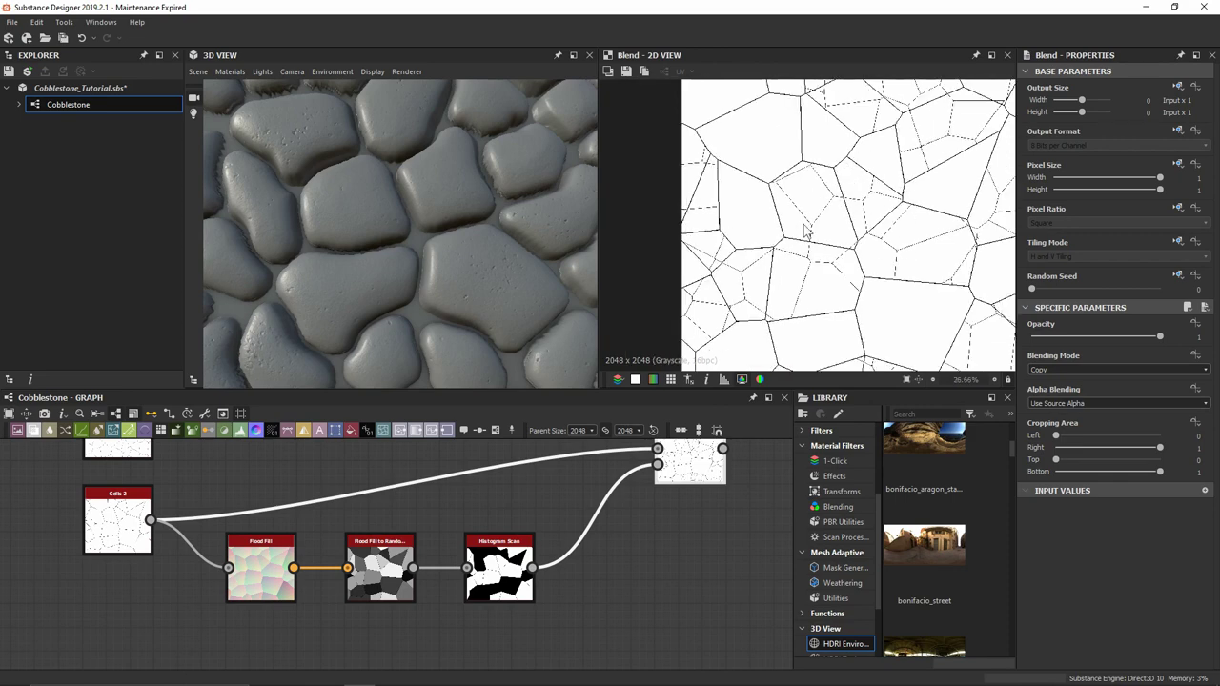
{"action": "scroll", "coordinate": [428, 540], "scroll_direction": "down", "scroll_amount": 1}
Step: Set the upper Cells 2's disorder to 0.37 and the Histogram Scan's position to 0.29
{"action": "left_click", "coordinate": [190, 473]}
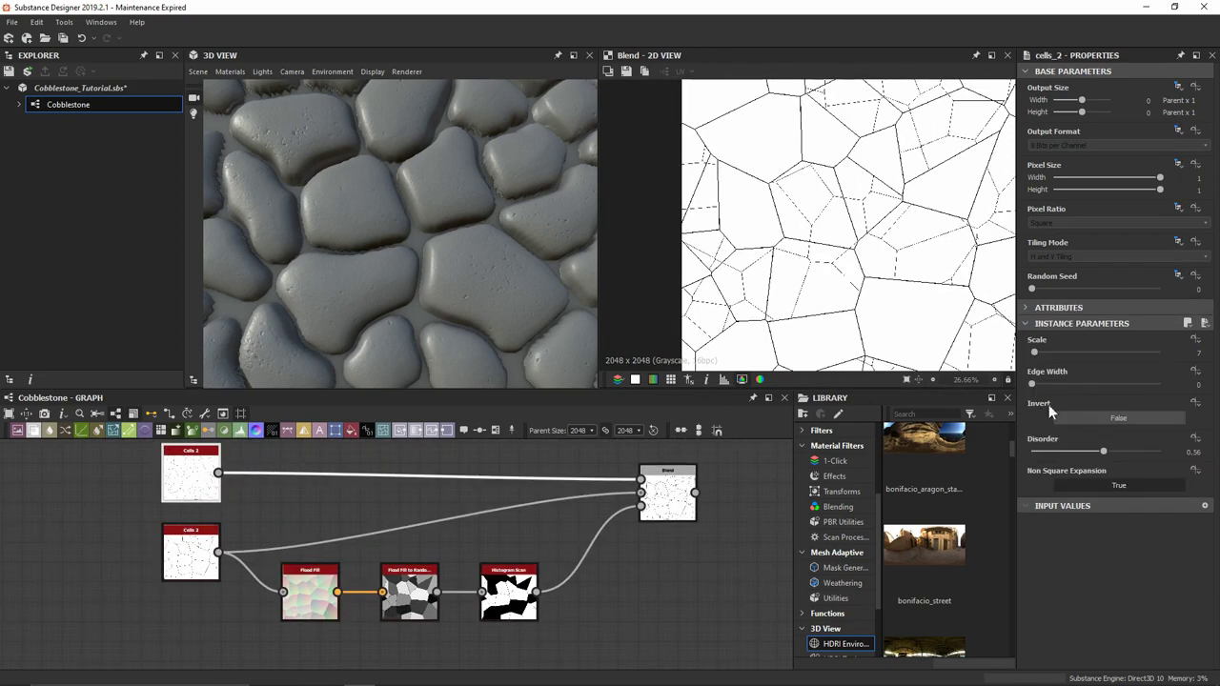
{"action": "left_click_drag", "start_coordinate": [1101, 447], "coordinate": [1079, 458]}
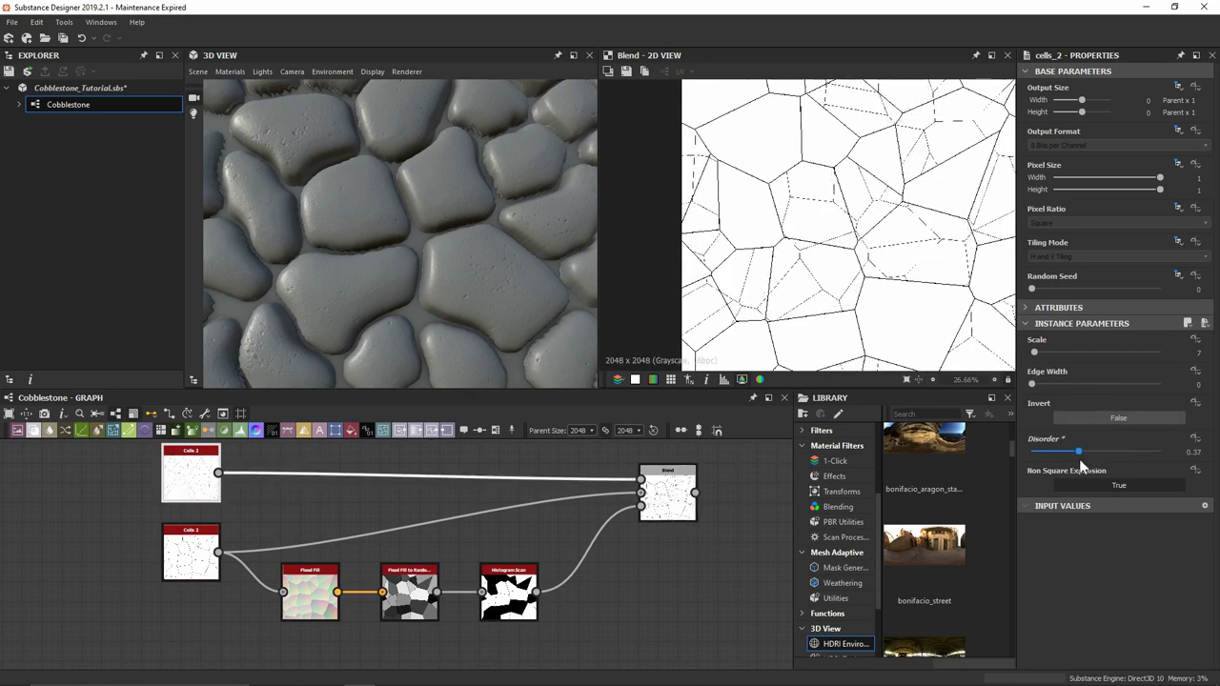
{"action": "left_click", "coordinate": [509, 593]}
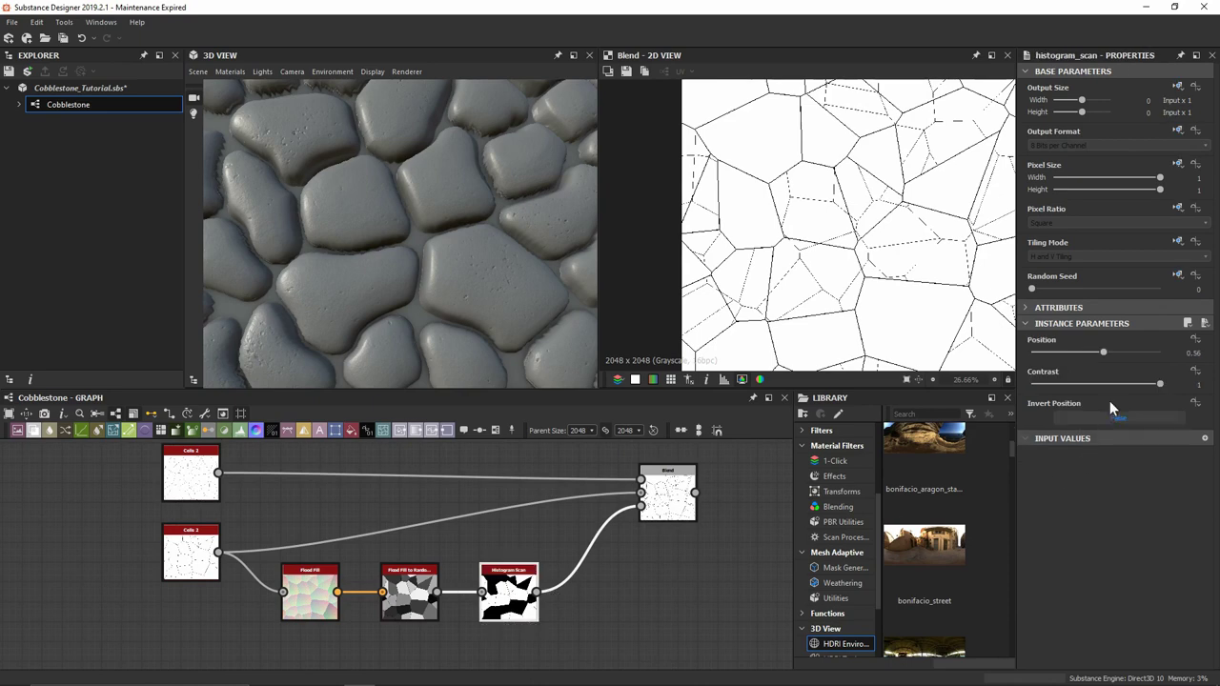
{"action": "left_click_drag", "start_coordinate": [1099, 351], "coordinate": [1069, 356]}
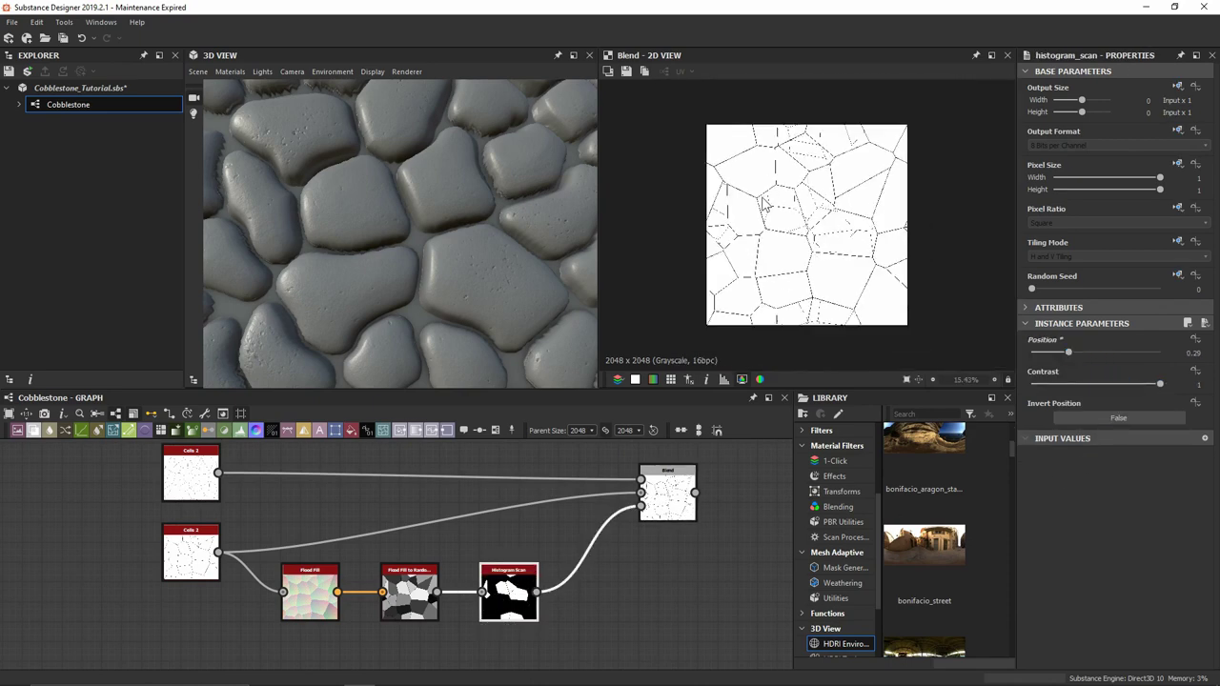
{"action": "scroll", "coordinate": [772, 235], "scroll_direction": "down", "scroll_amount": 2}
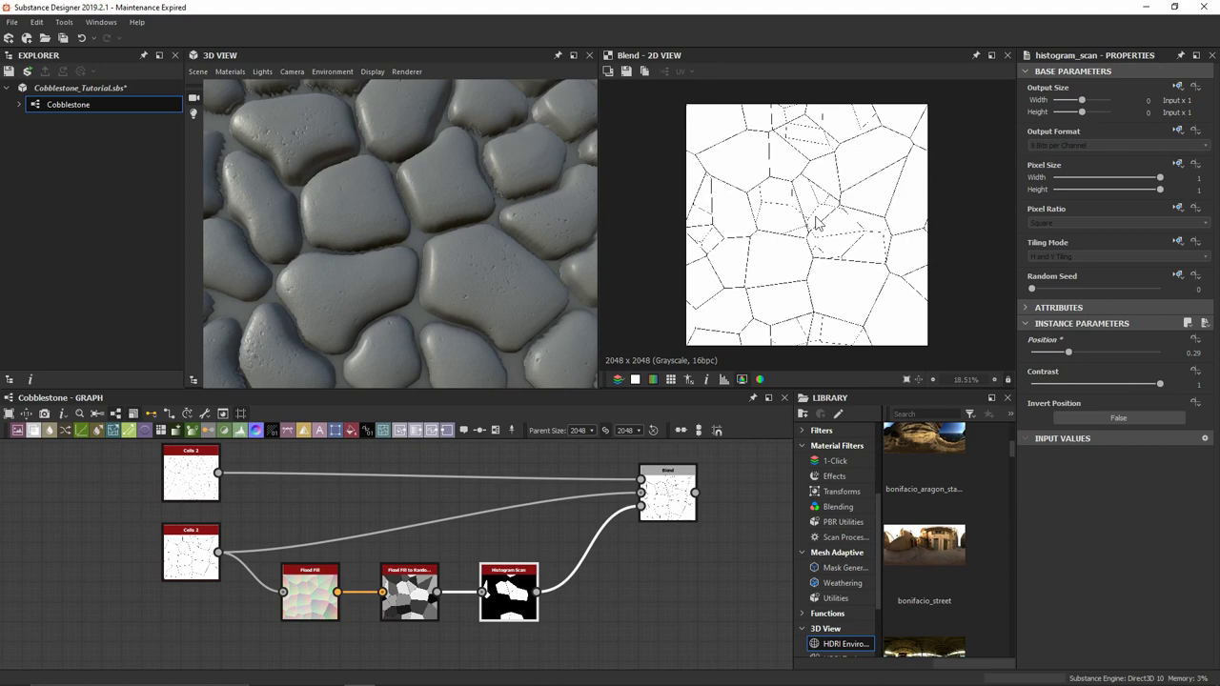
Step: Insert a Blend after the last node of the blue frame, move it well clear of the frame, and connect the line pattern as foreground
{"action": "middle_click_drag", "start_coordinate": [667, 476], "coordinate": [534, 501]}
{"action": "scroll", "coordinate": [796, 217], "scroll_direction": "up", "scroll_amount": 4}
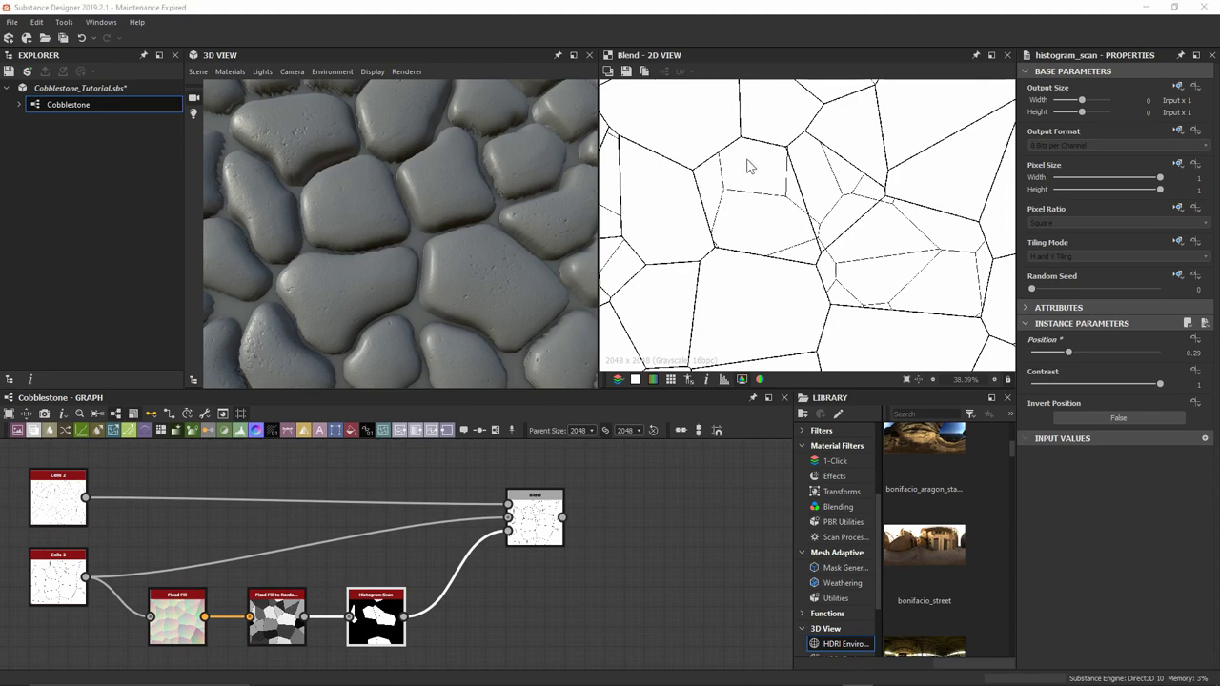
{"action": "scroll", "coordinate": [579, 629], "scroll_direction": "down", "scroll_amount": 2}
{"action": "middle_click_drag", "start_coordinate": [566, 628], "coordinate": [546, 510]}
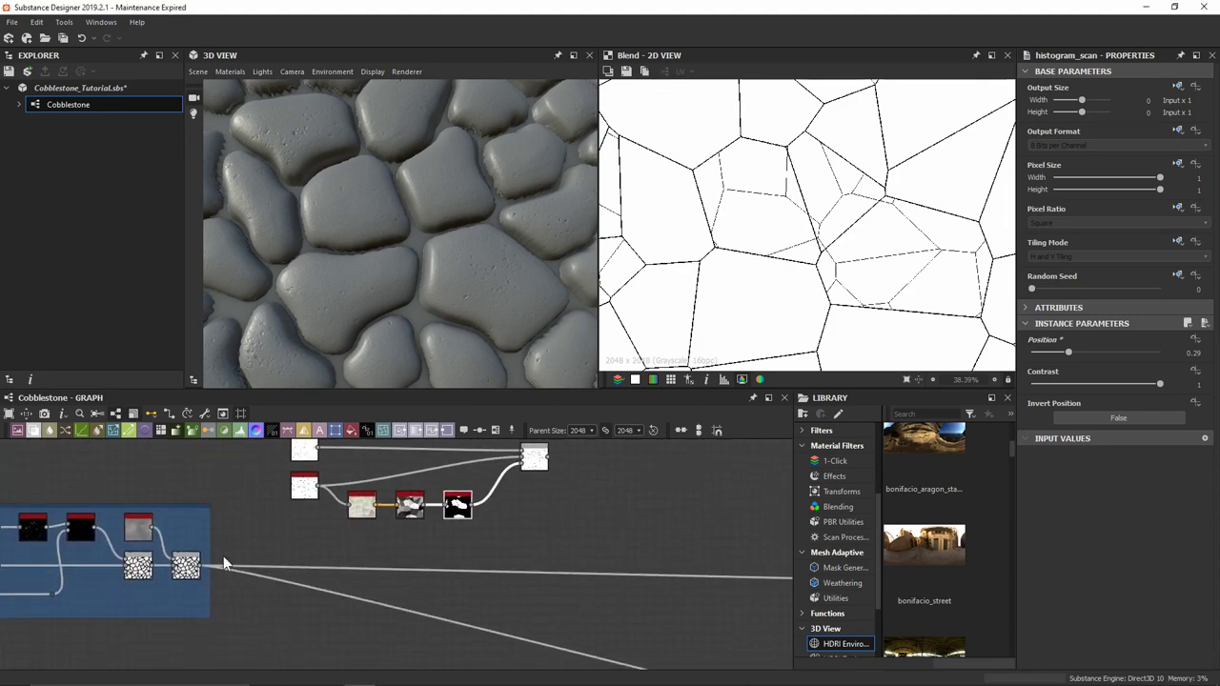
{"action": "left_click", "coordinate": [190, 567]}
{"action": "key", "text": "space"}
{"action": "type", "text": "blend"}
{"action": "key", "text": "Return"}
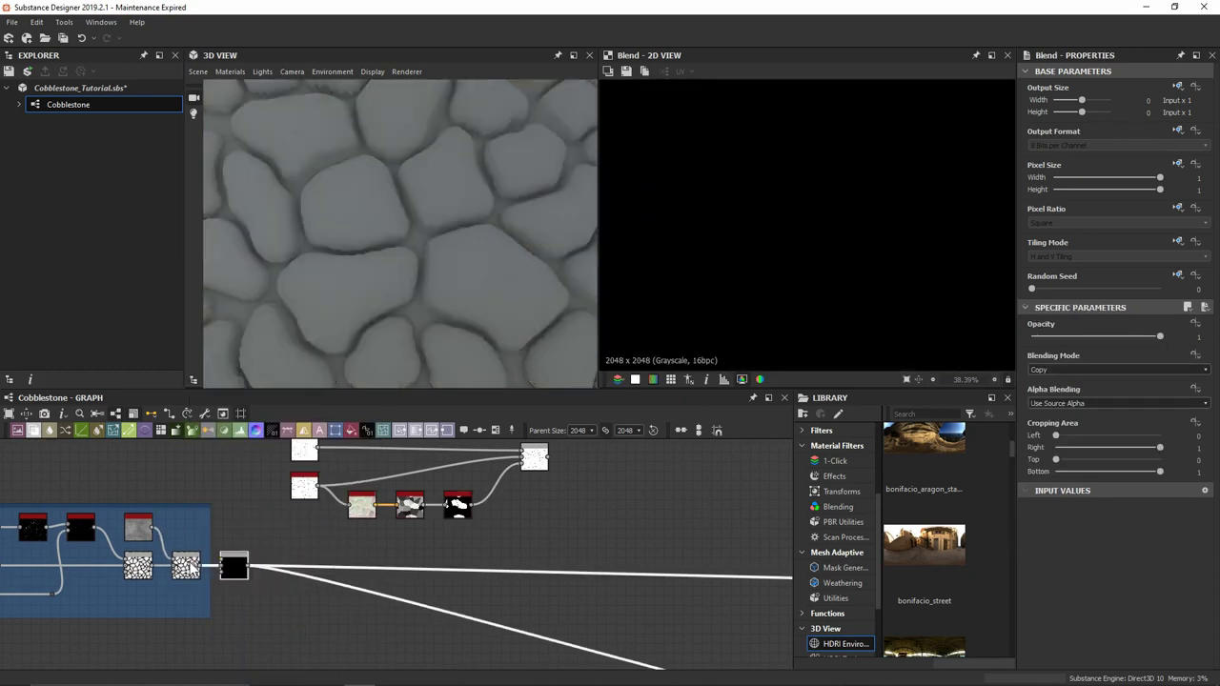
{"action": "left_click_drag", "start_coordinate": [239, 578], "coordinate": [692, 580]}
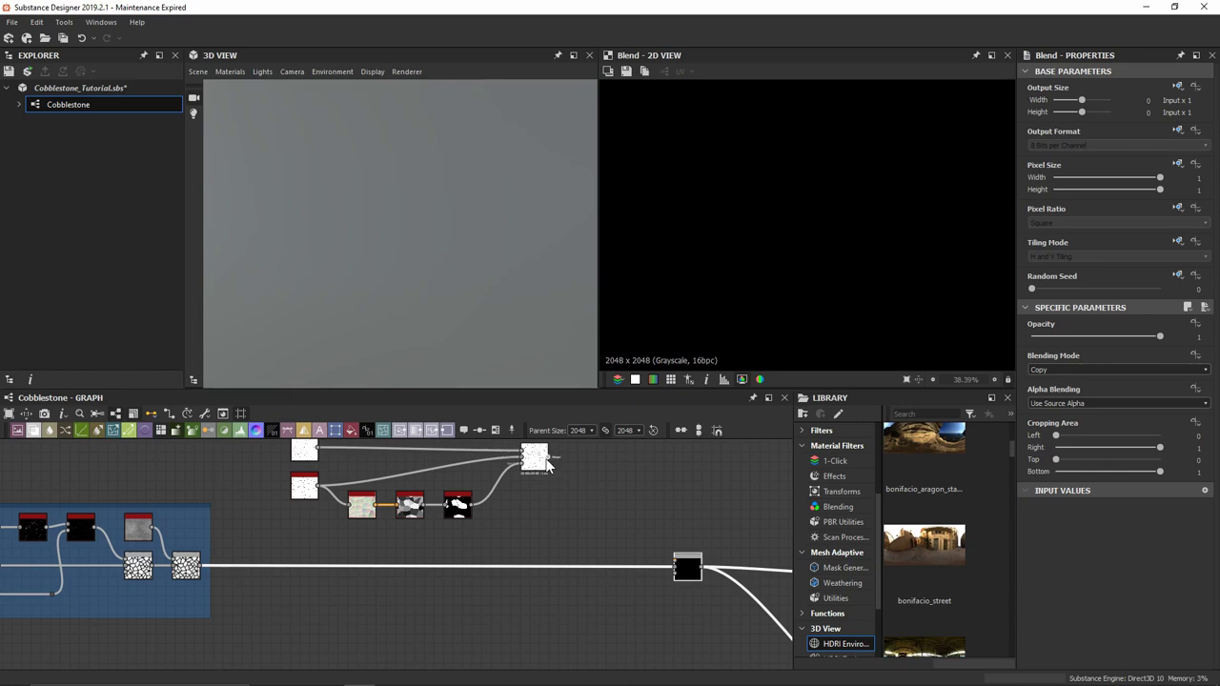
{"action": "left_click_drag", "start_coordinate": [548, 460], "coordinate": [675, 560]}
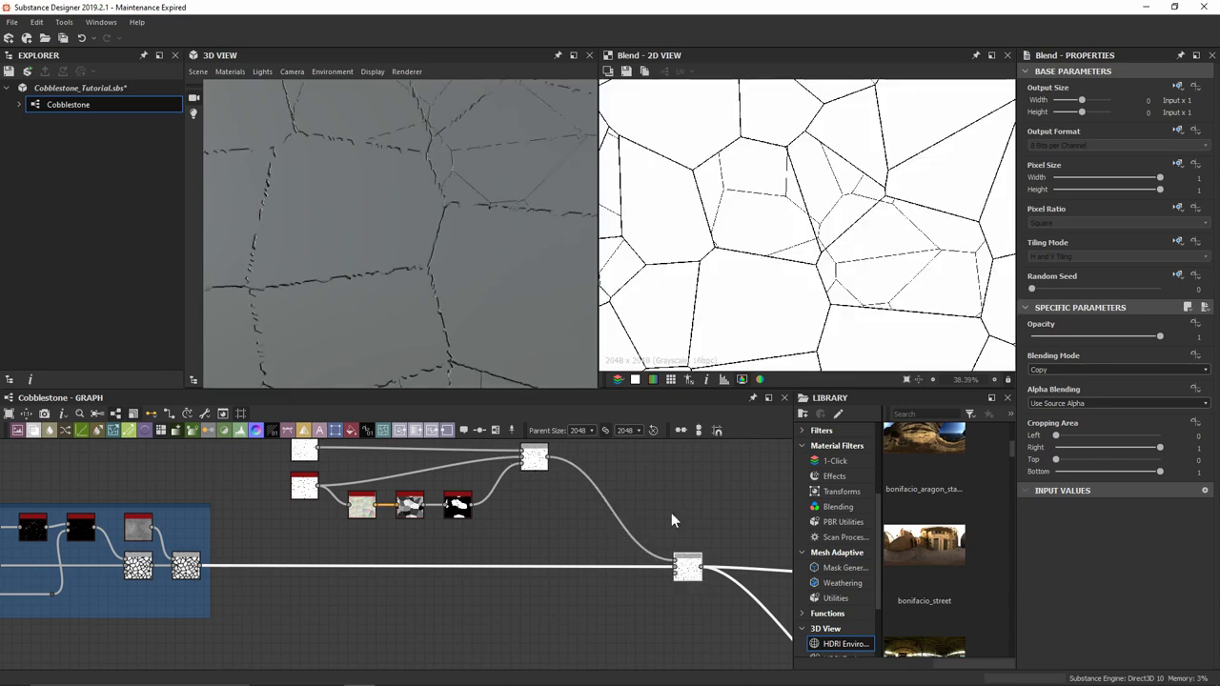
Step: Set the new Blend's blending mode to Multiply and inspect the line cracks across the whole cobblestone cube
{"action": "left_click", "coordinate": [1111, 370]}
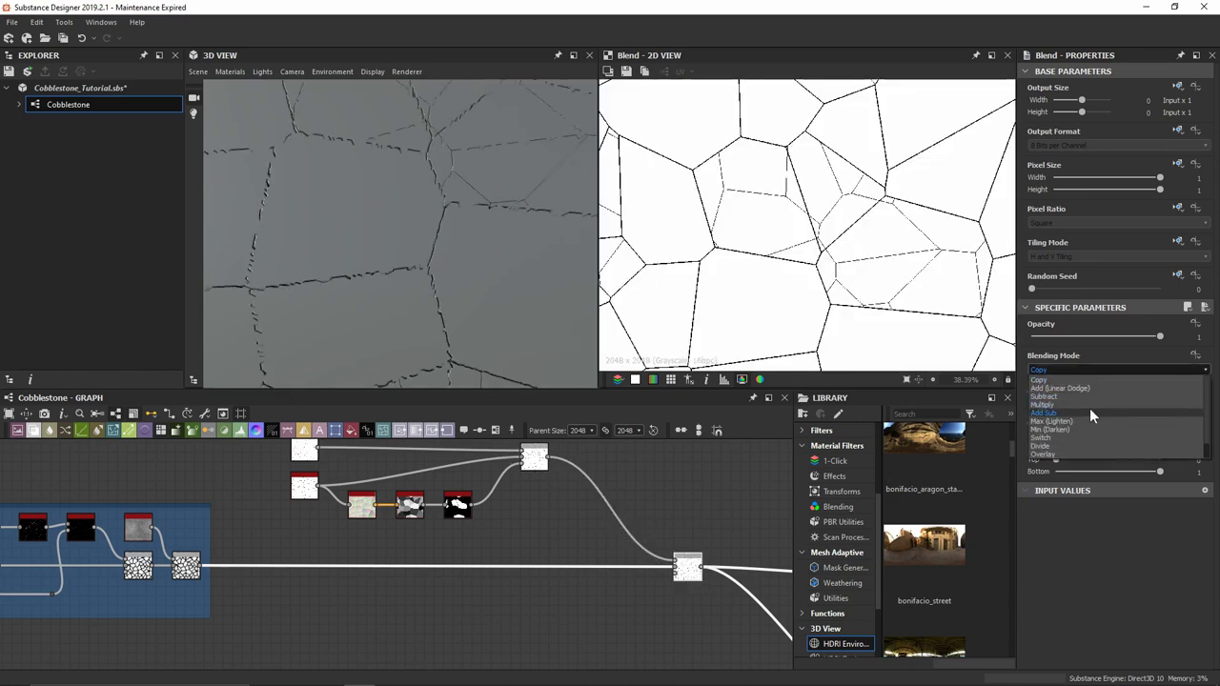
{"action": "left_click", "coordinate": [1086, 404]}
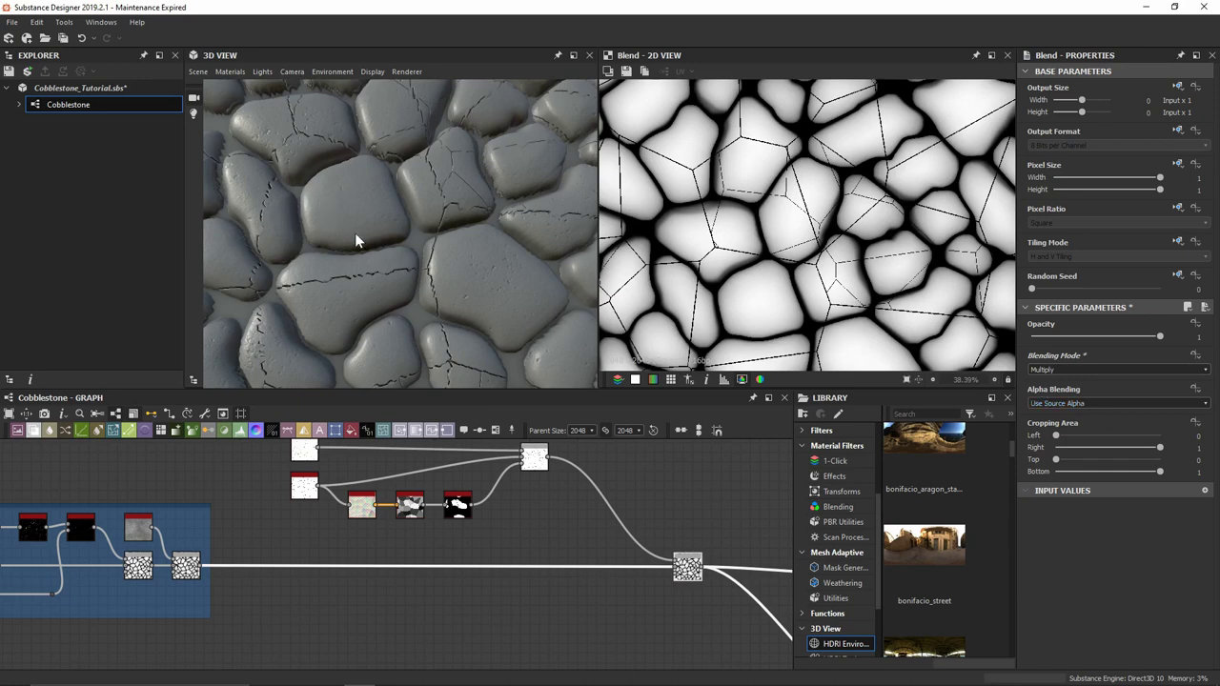
{"action": "scroll", "coordinate": [517, 250], "scroll_direction": "down", "scroll_amount": 5}
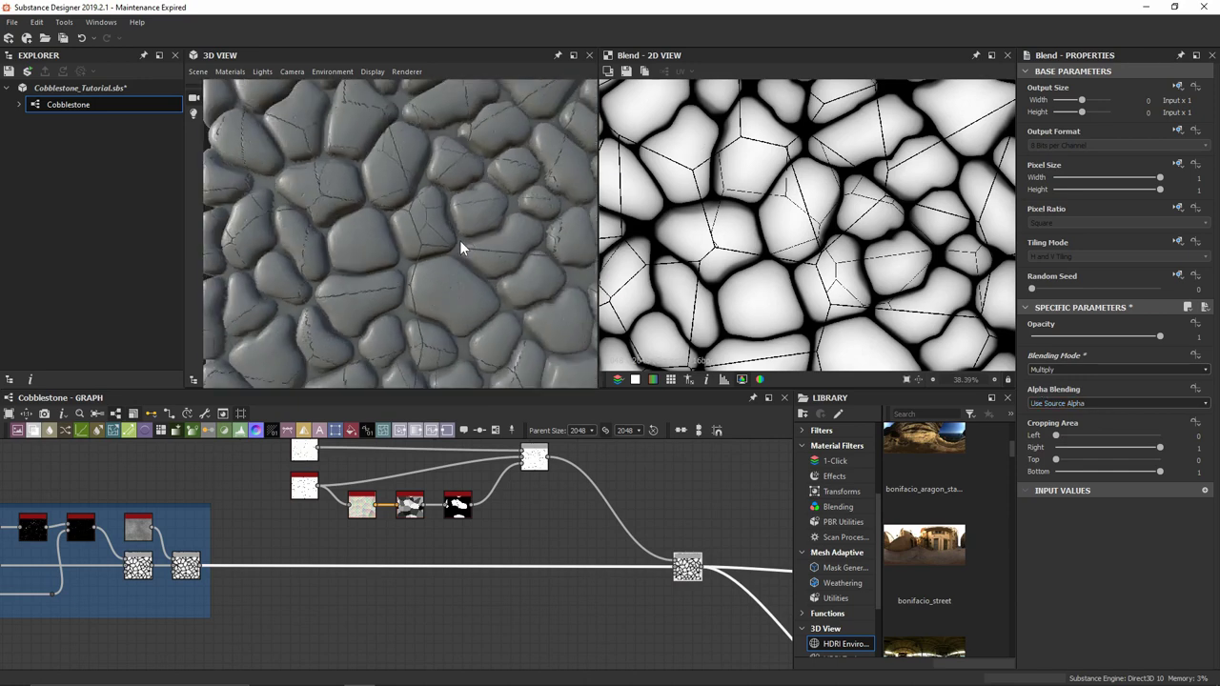
{"action": "scroll", "coordinate": [463, 245], "scroll_direction": "down", "scroll_amount": 3}
{"action": "left_click_drag", "start_coordinate": [395, 204], "coordinate": [362, 218], "text": "alt"}
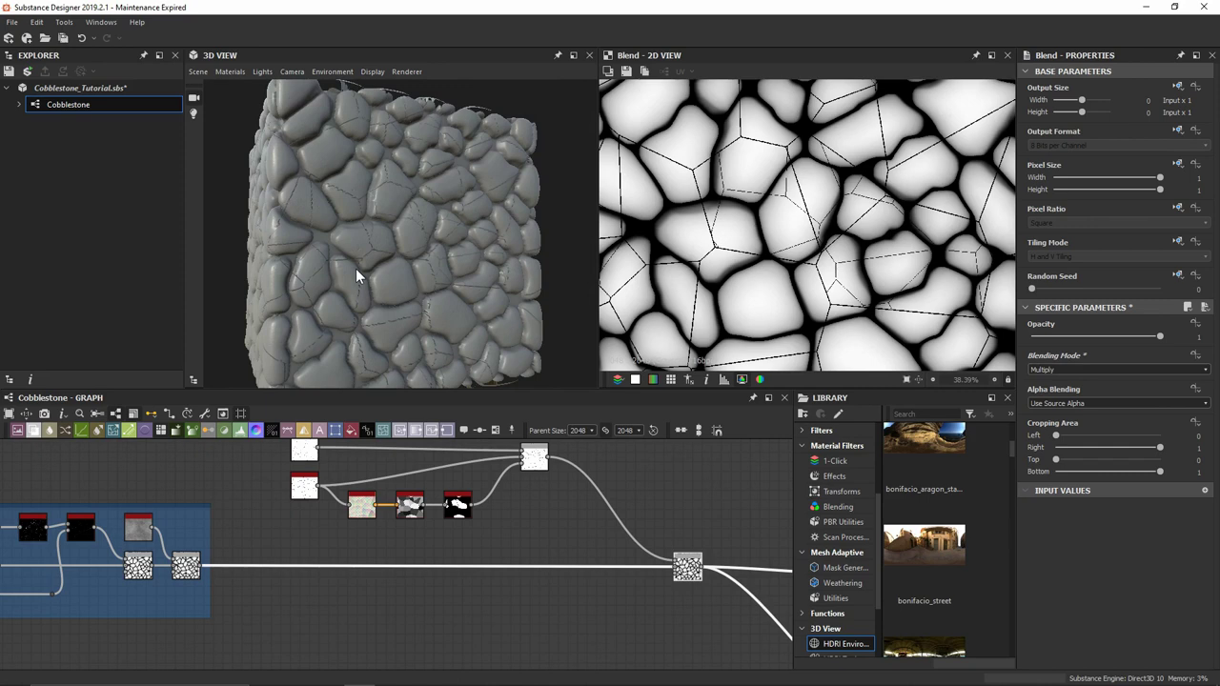
Step: Insert a Directional Warp node after the Blend that combines the two Cells 2 patterns
{"action": "scroll", "coordinate": [603, 468], "scroll_direction": "up", "scroll_amount": 3}
{"action": "middle_click_drag", "start_coordinate": [603, 468], "coordinate": [617, 512]}
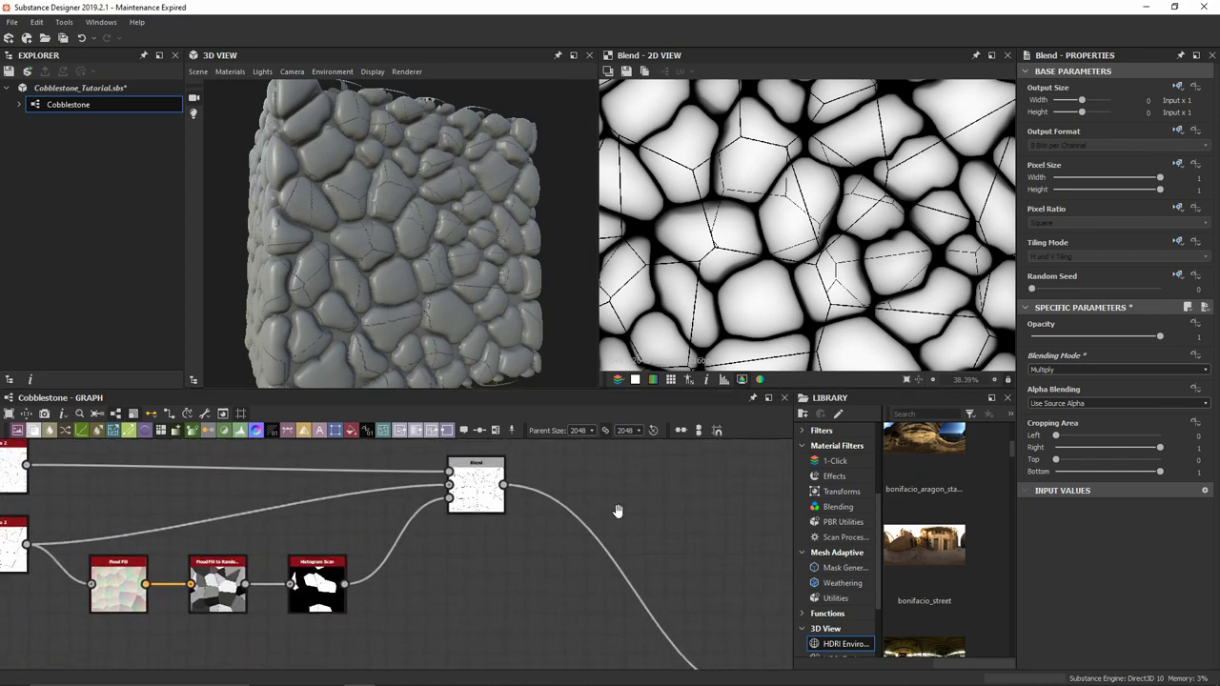
{"action": "left_click", "coordinate": [481, 500]}
{"action": "key", "text": "space"}
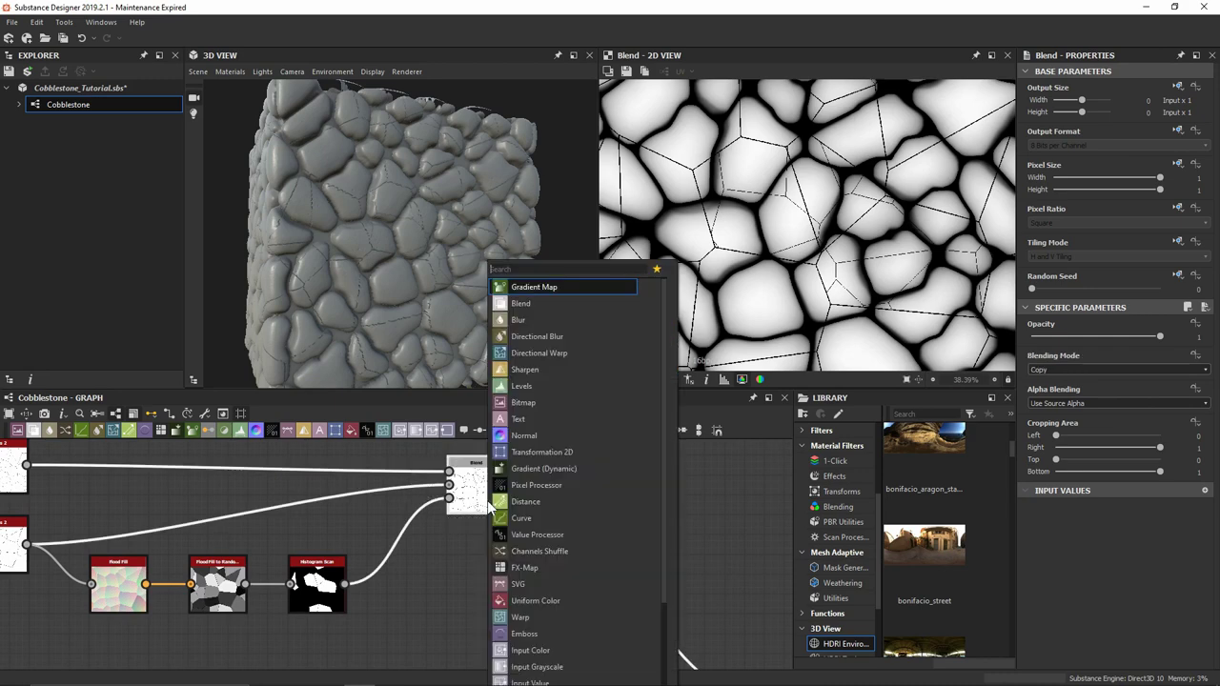
{"action": "type", "text": "dire"}
{"action": "key", "text": "Down"}
{"action": "key", "text": "Return"}
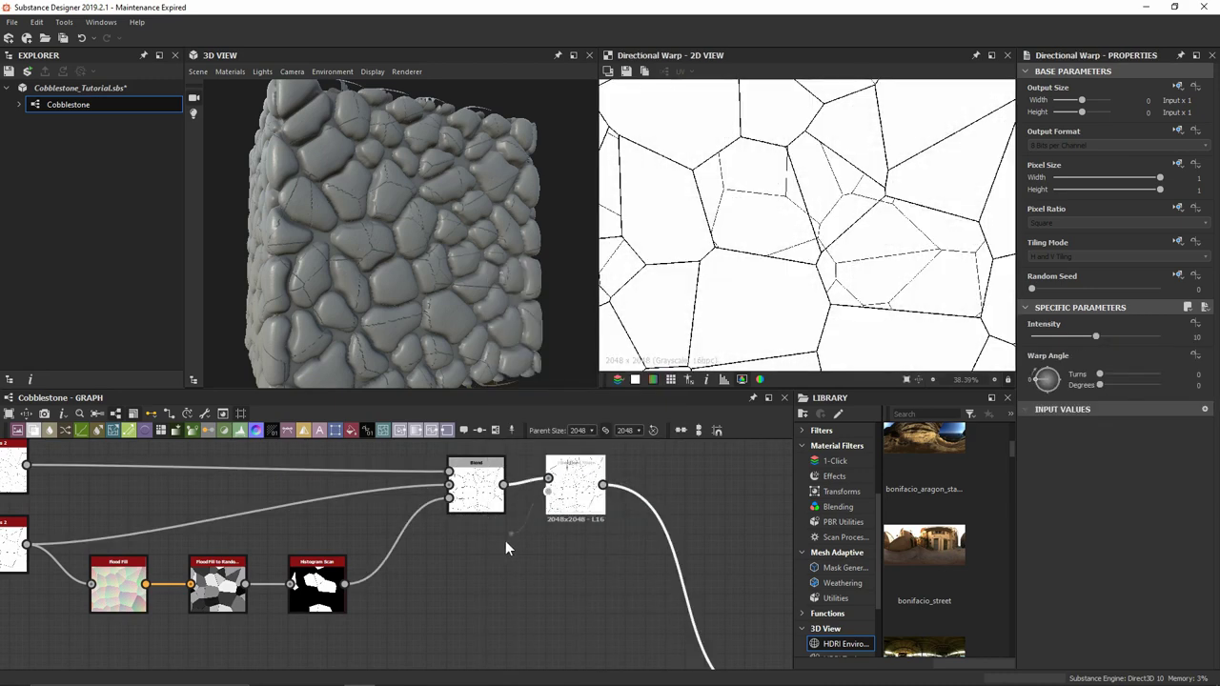
Step: Add a Clouds 2 node feeding the Directional Warp's intensity input and place it below the Blend
{"action": "key", "text": "space"}
{"action": "type", "text": "clouds"}
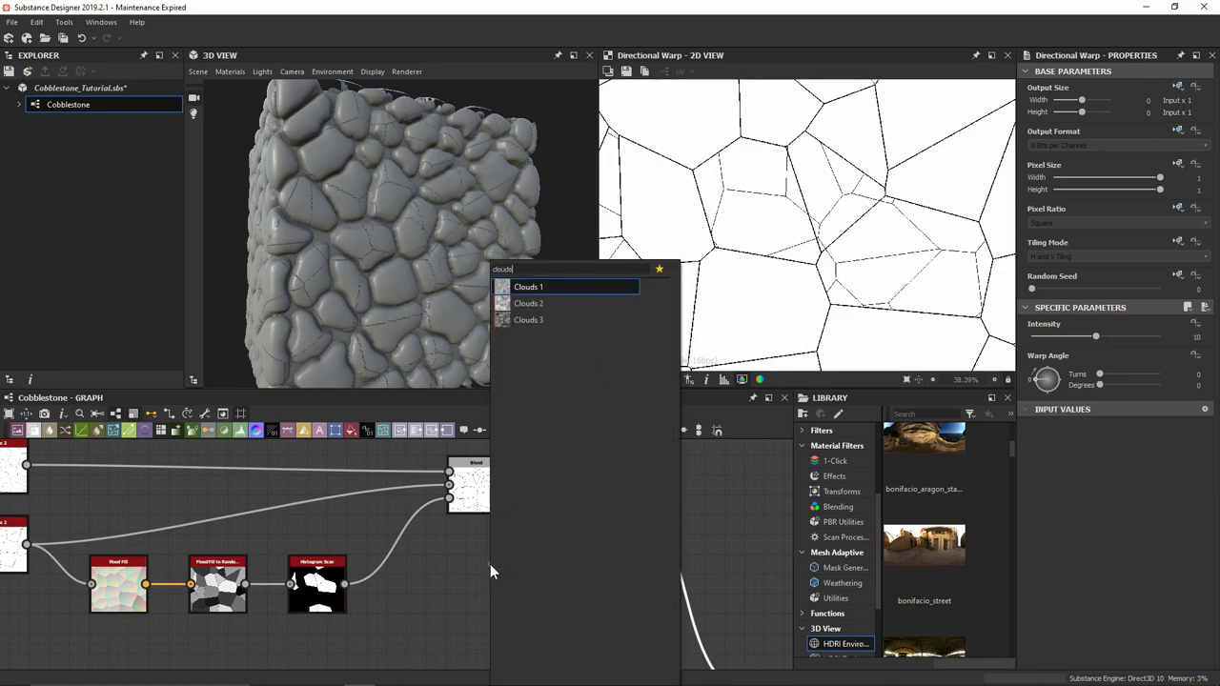
{"action": "key", "text": "Down"}
{"action": "key", "text": "Return"}
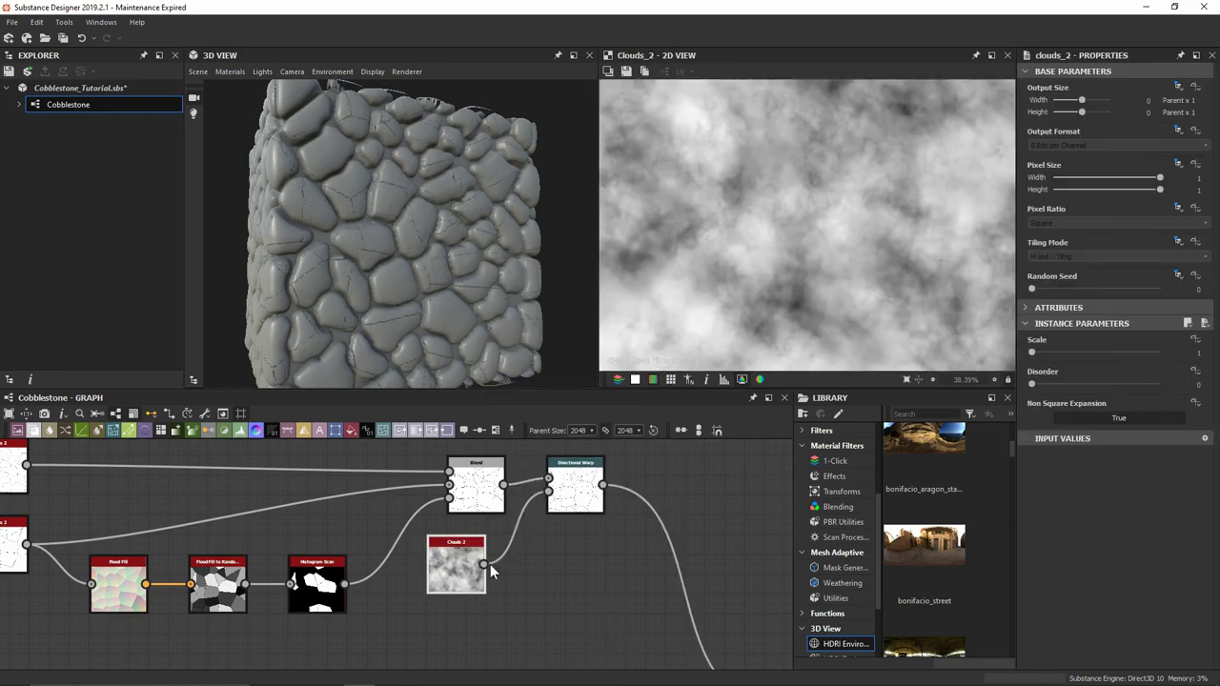
{"action": "left_click_drag", "start_coordinate": [470, 568], "coordinate": [491, 587]}
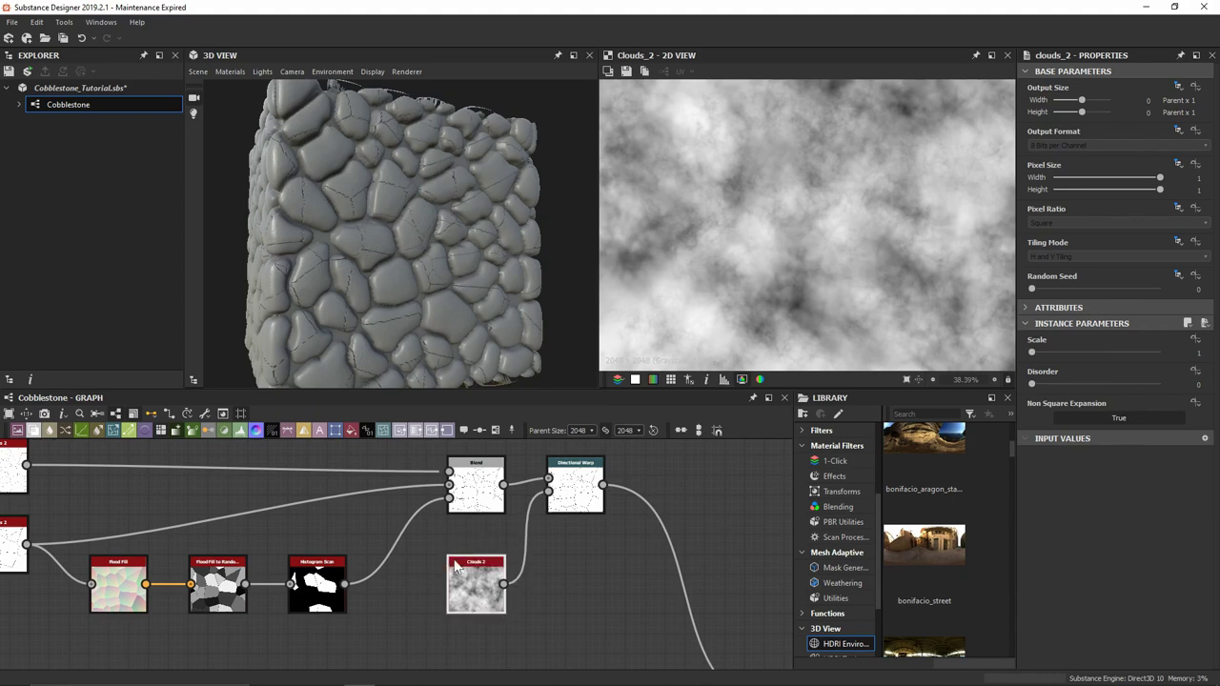
Step: Examine the Directional Warp's crack lines and set its warp angle to 105 degrees
{"action": "double_click", "coordinate": [593, 501]}
{"action": "scroll", "coordinate": [667, 191], "scroll_direction": "up", "scroll_amount": 2}
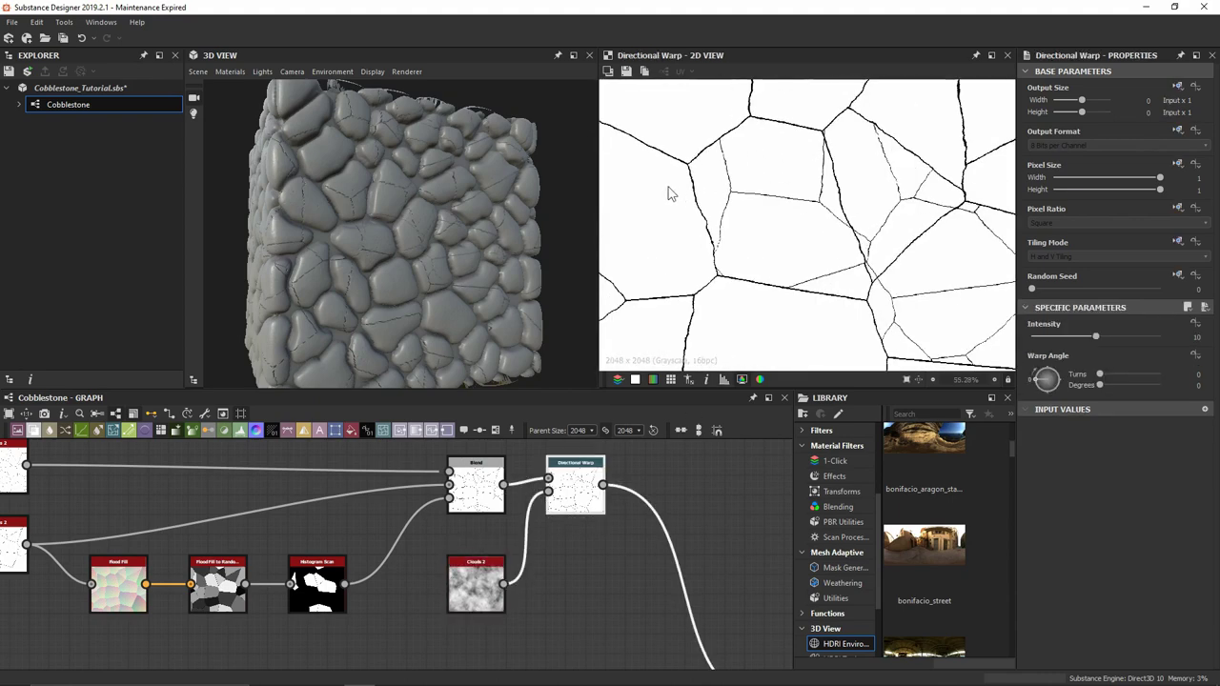
{"action": "middle_click_drag", "start_coordinate": [667, 191], "coordinate": [809, 193]}
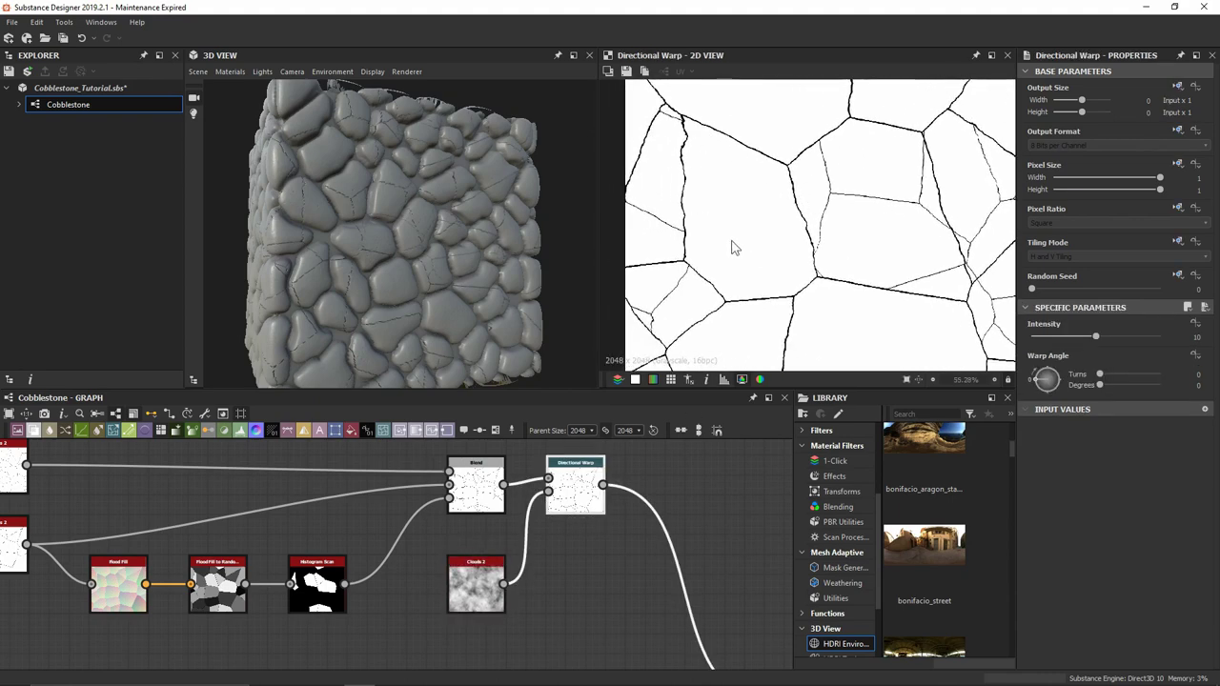
{"action": "middle_click_drag", "start_coordinate": [810, 239], "coordinate": [733, 156]}
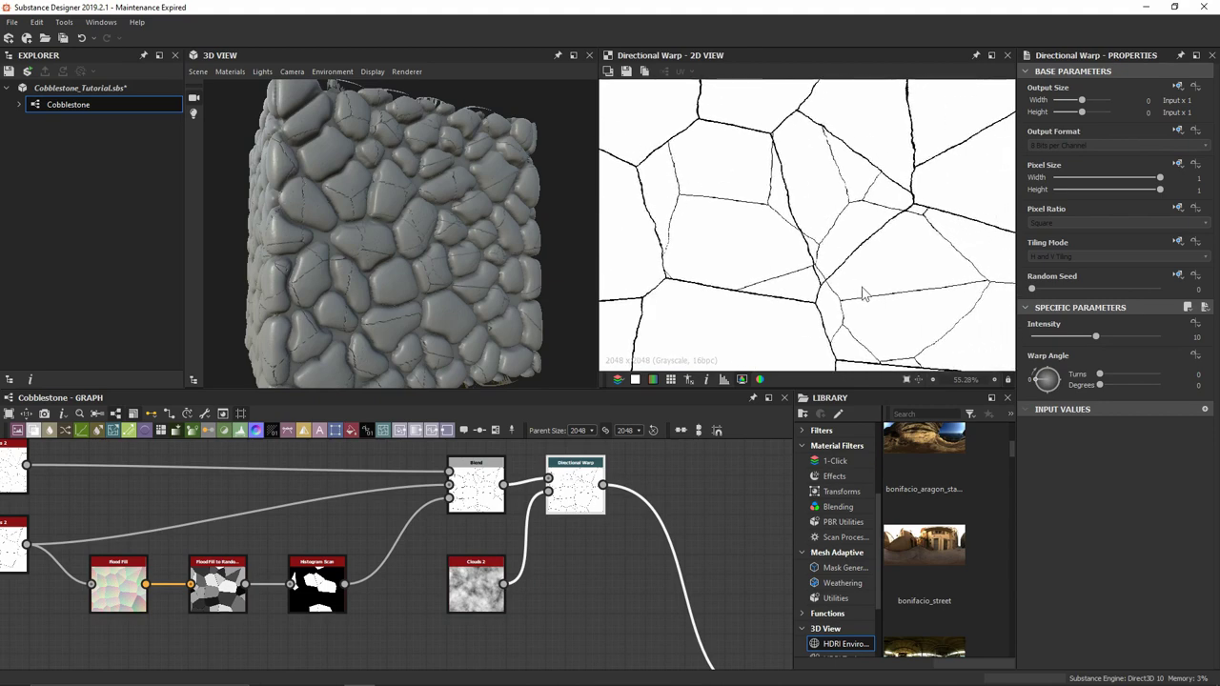
{"action": "middle_click_drag", "start_coordinate": [898, 263], "coordinate": [857, 239]}
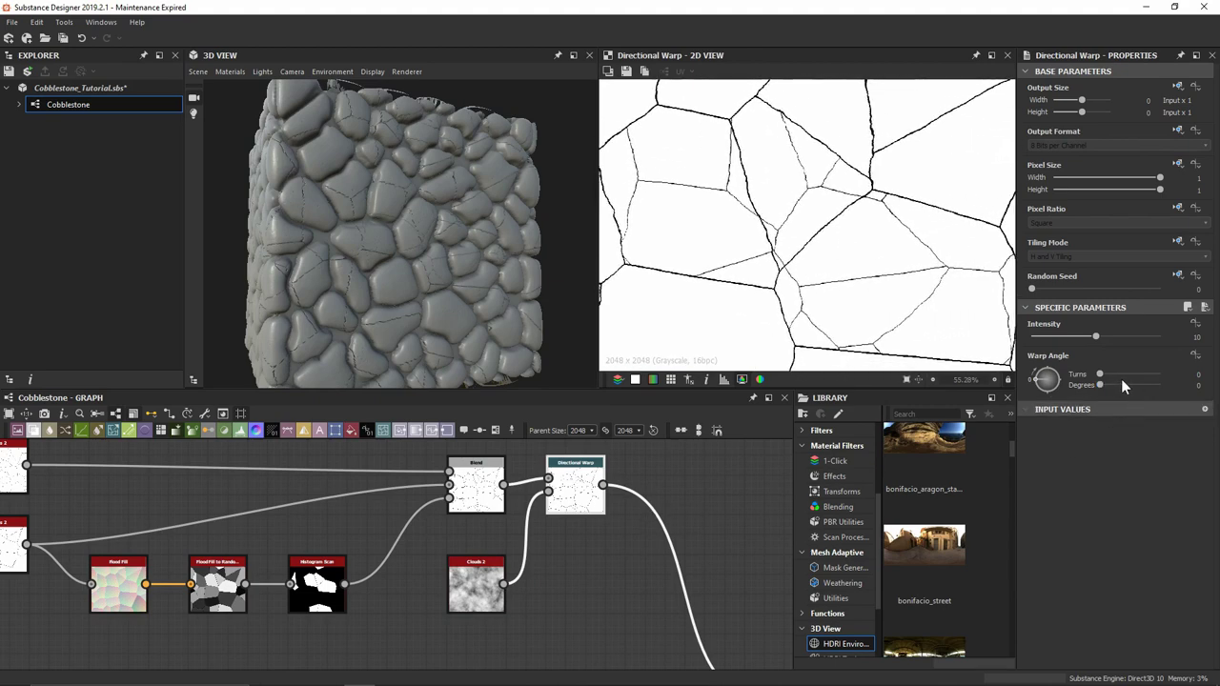
{"action": "left_click_drag", "start_coordinate": [1121, 385], "coordinate": [1117, 394]}
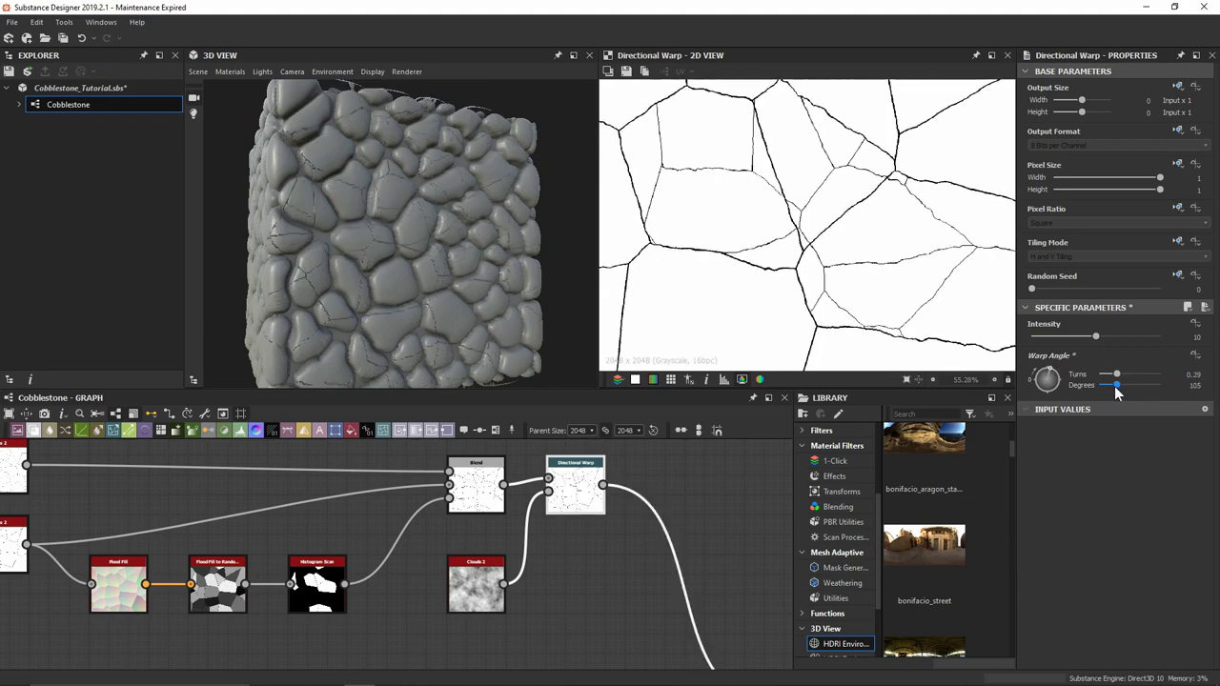
Step: Try a Directional Warp intensity of 11.43, restore it to 10, and inspect the cracks on the stones up close
{"action": "mouse_move", "coordinate": [1094, 337]}
{"action": "left_mouse_down"}
{"action": "mouse_move", "coordinate": [1191, 339]}
{"action": "mouse_move", "coordinate": [1106, 343]}
{"action": "left_mouse_up"}
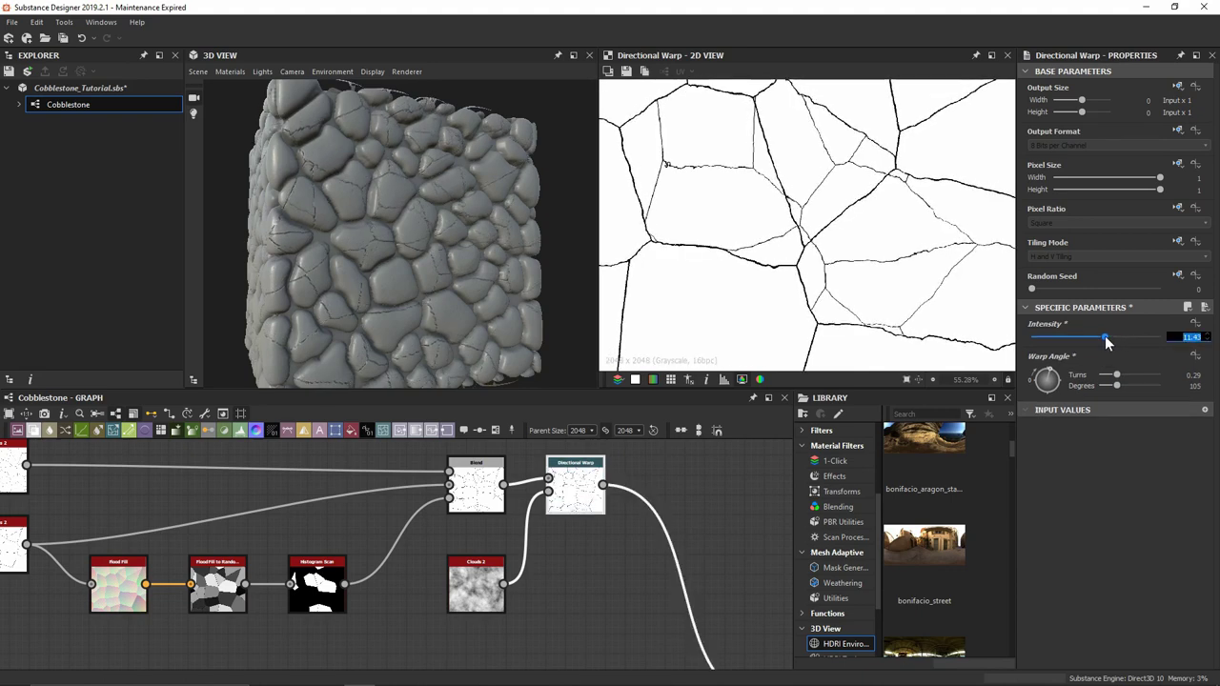
{"action": "type", "text": "10"}
{"action": "key", "text": "Return"}
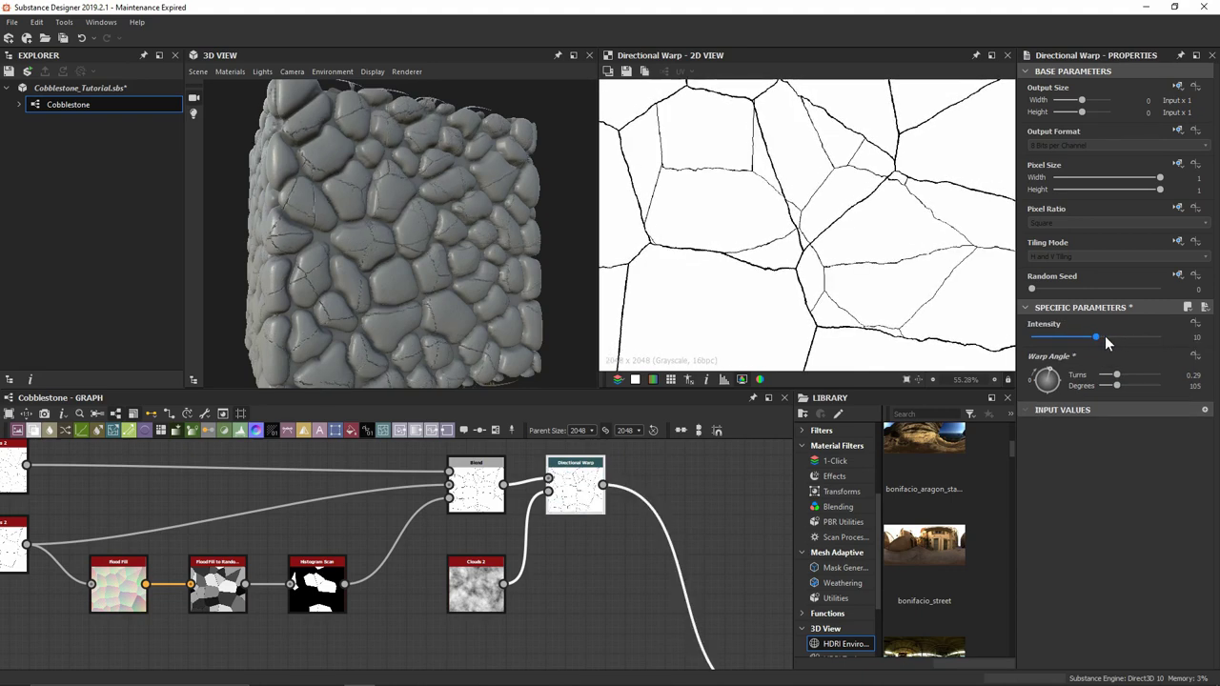
{"action": "scroll", "coordinate": [400, 233], "scroll_direction": "up", "scroll_amount": 6}
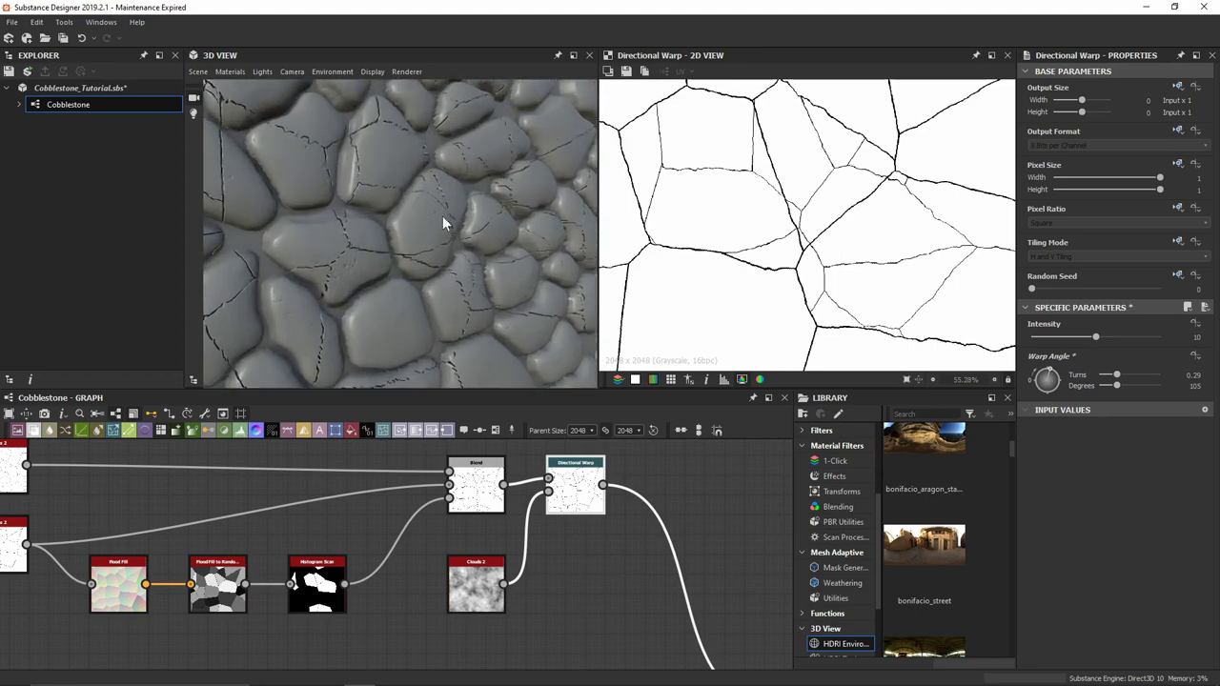
{"action": "mouse_move", "coordinate": [435, 250]}
{"action": "left_mouse_down"}
{"action": "mouse_move", "coordinate": [408, 308]}
{"action": "mouse_move", "coordinate": [411, 257]}
{"action": "mouse_move", "coordinate": [371, 300]}
{"action": "mouse_move", "coordinate": [395, 352]}
{"action": "mouse_move", "coordinate": [337, 179]}
{"action": "mouse_move", "coordinate": [405, 126]}
{"action": "left_mouse_up"}
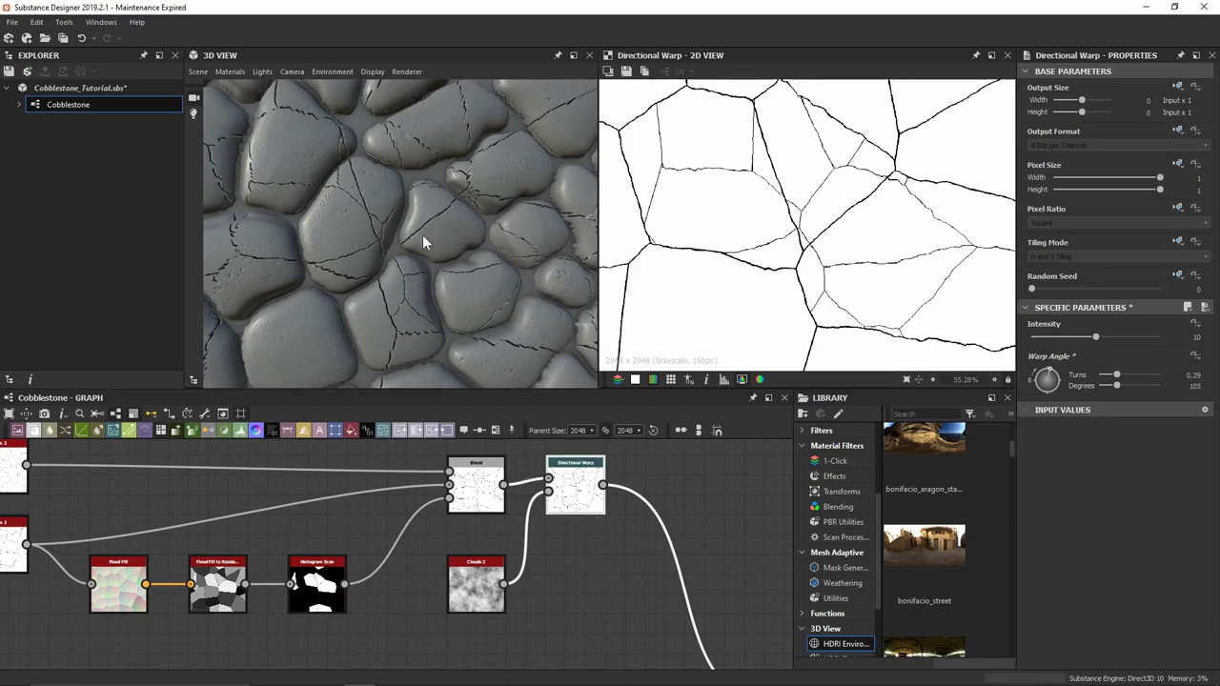
{"action": "left_click_drag", "start_coordinate": [341, 94], "coordinate": [354, 264]}
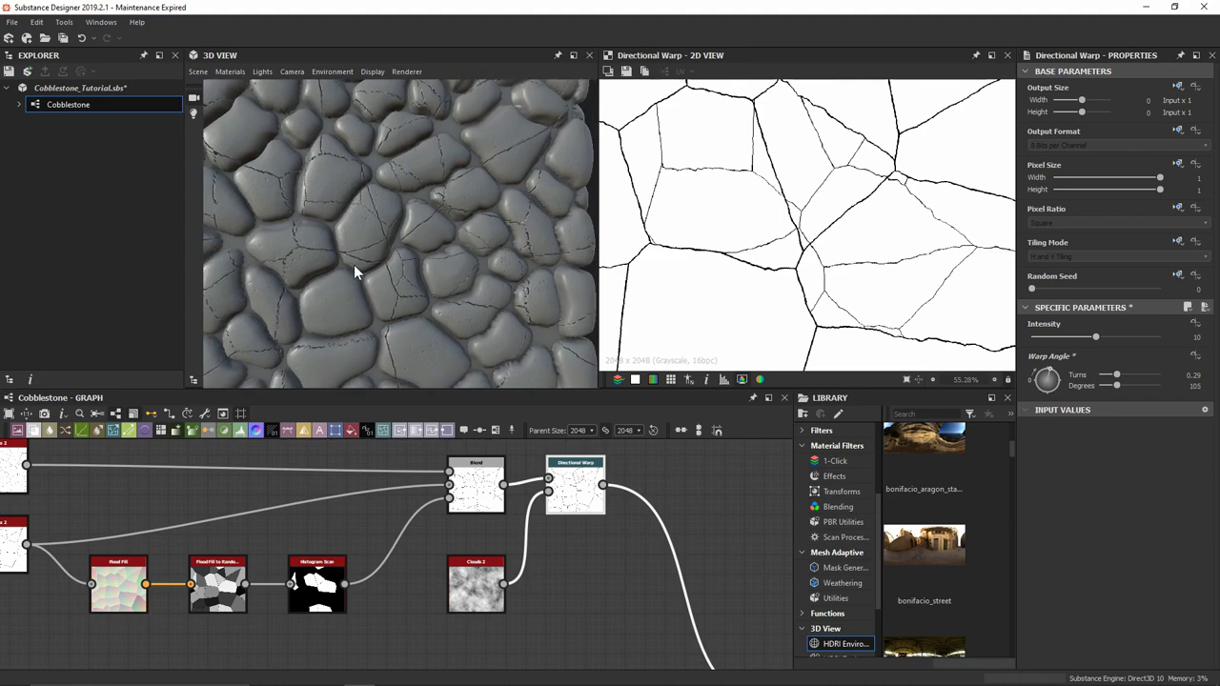
{"action": "middle_click_drag", "start_coordinate": [664, 536], "coordinate": [495, 516]}
{"action": "key", "text": "space"}
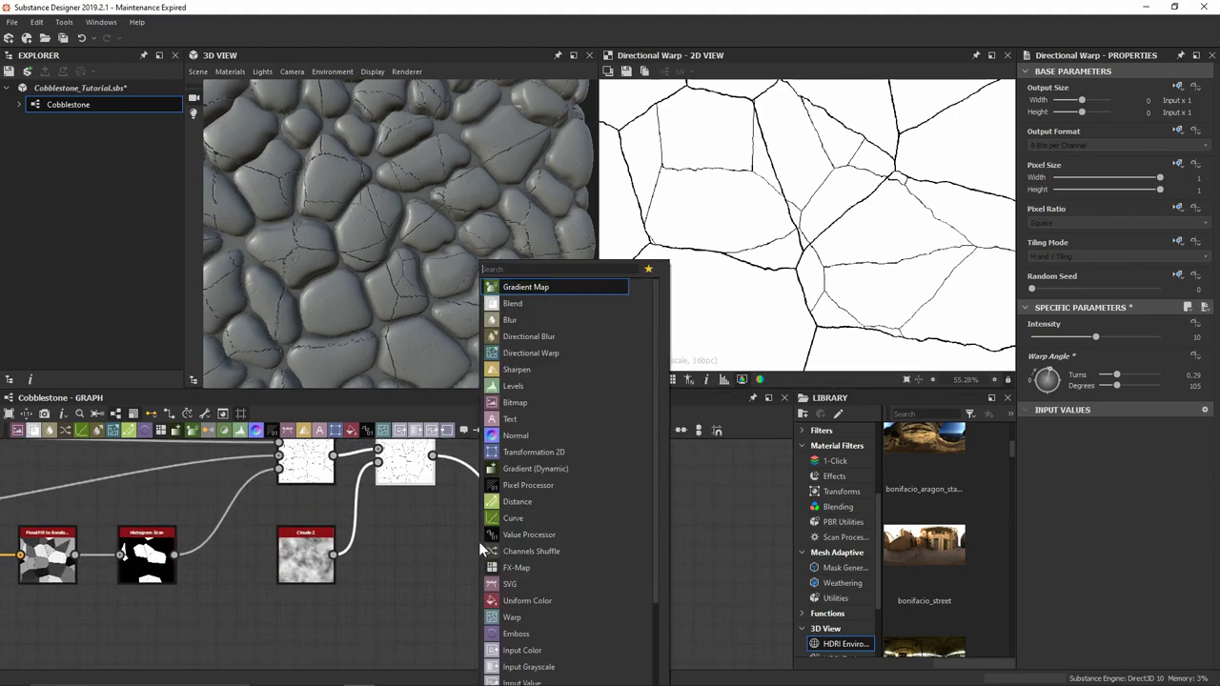
{"action": "type", "text": "vect"}
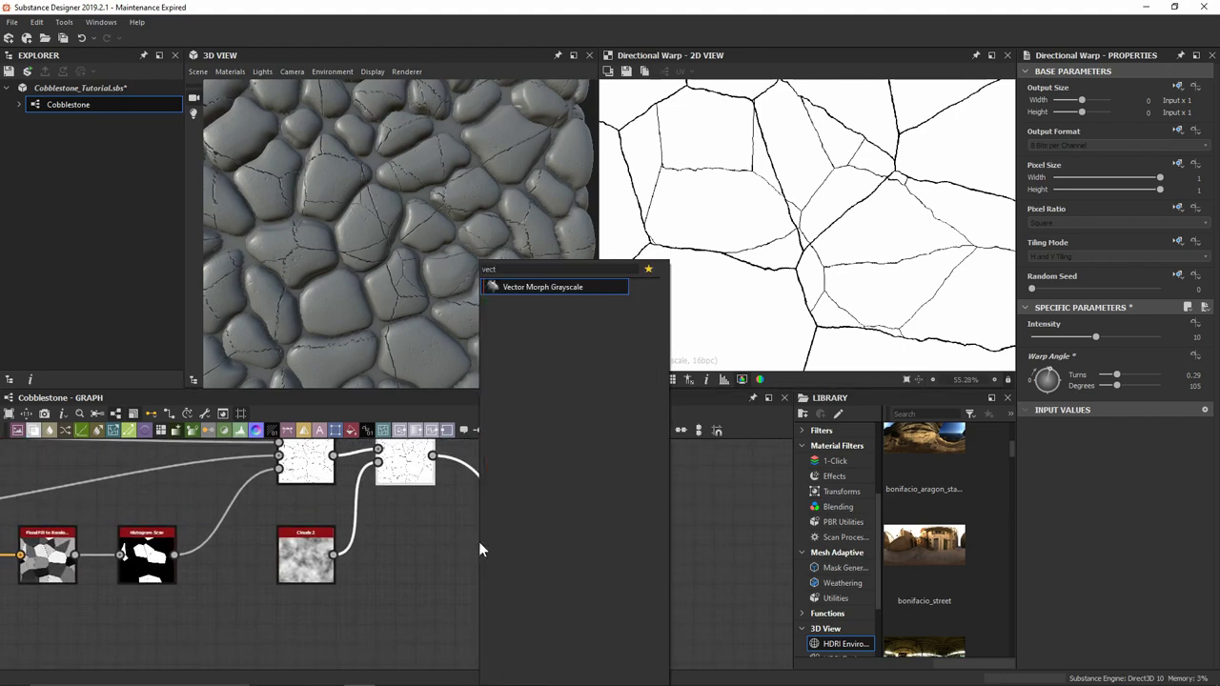
{"action": "key", "text": "Escape"}
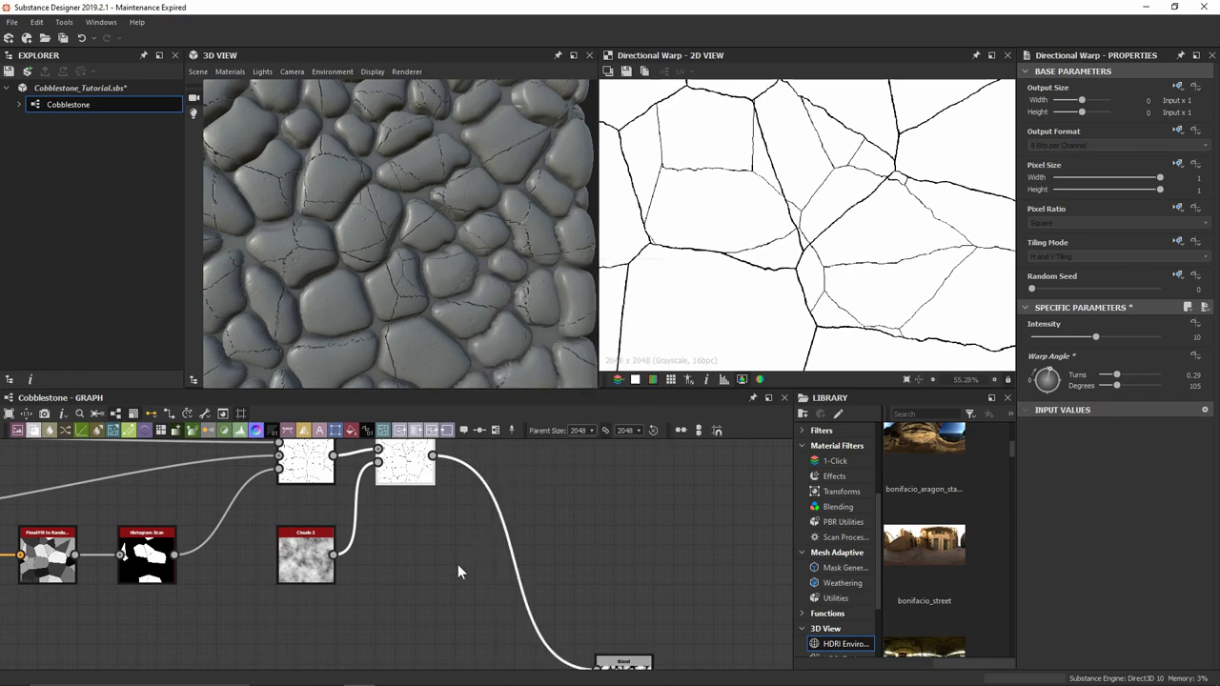
Step: Add a Vector Warp Grayscale node beside Clouds 2 and connect the Directional Warp's output to its Input
{"action": "key", "text": "space"}
{"action": "type", "text": "vect"}
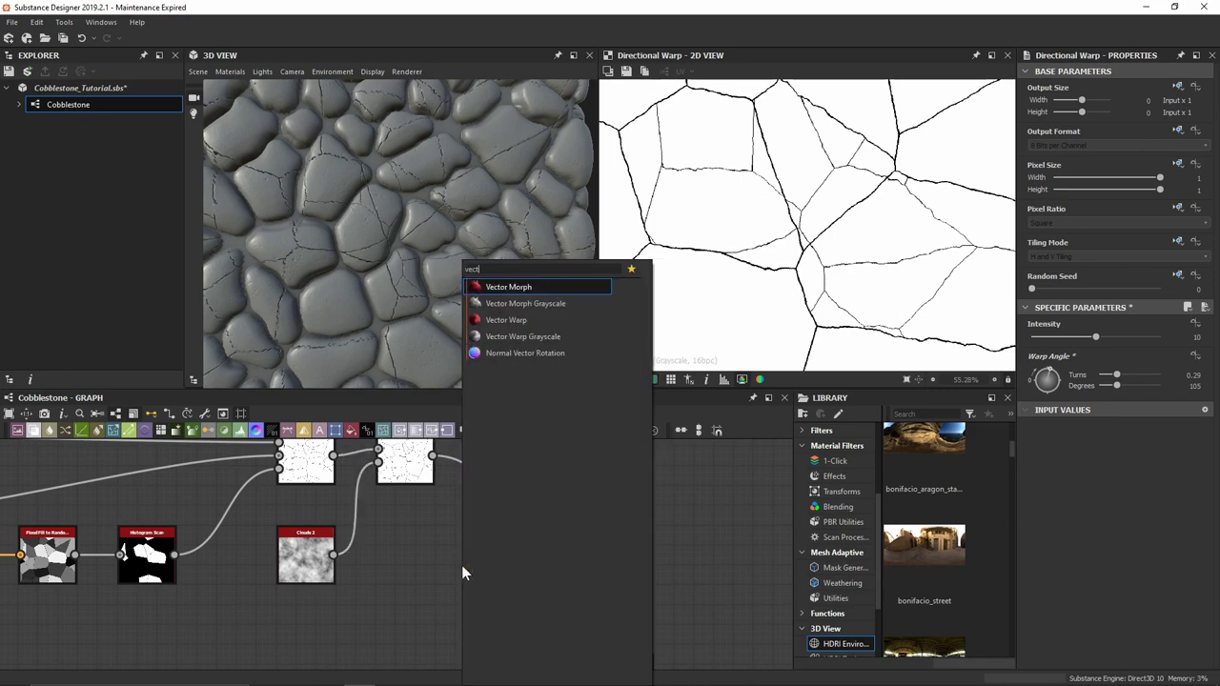
{"action": "key", "text": "Down"}
{"action": "key", "text": "Down"}
{"action": "key", "text": "Down"}
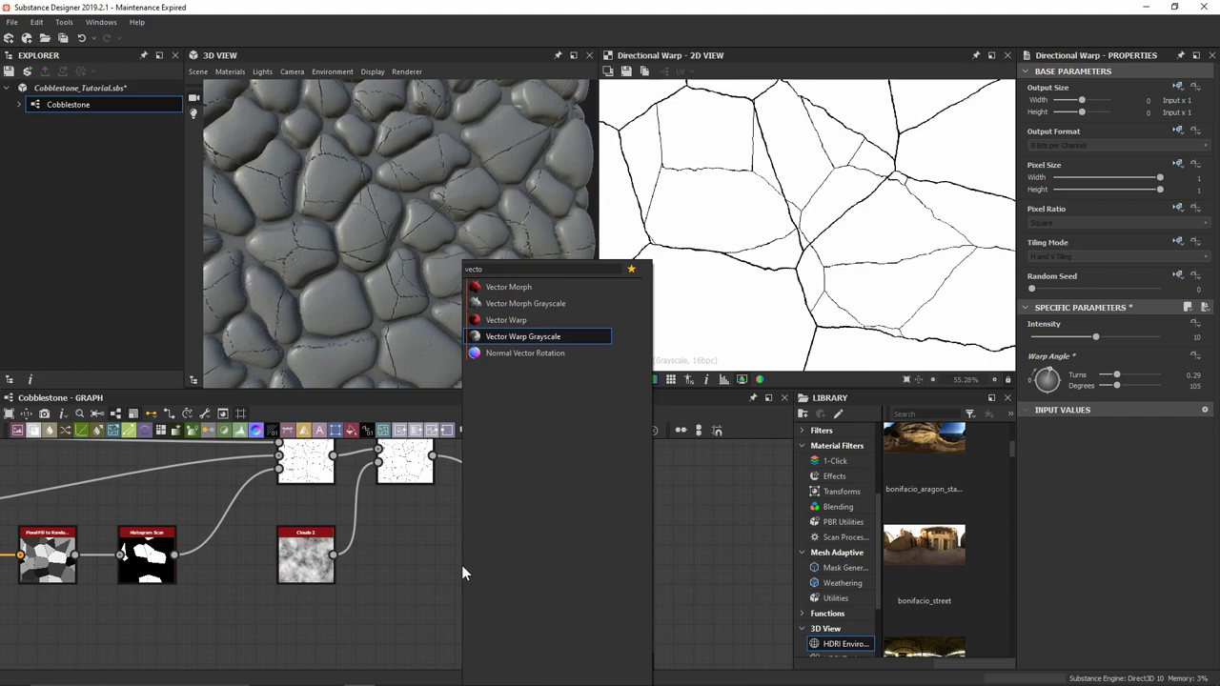
{"action": "key", "text": "Return"}
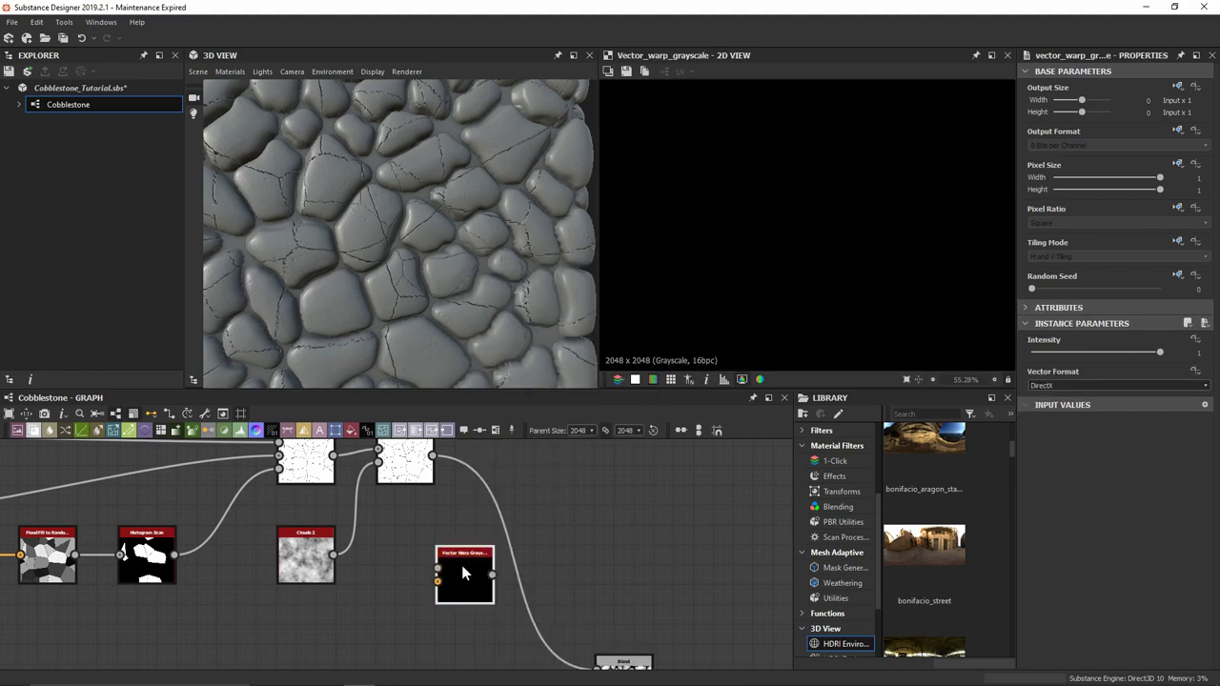
{"action": "left_click_drag", "start_coordinate": [433, 455], "coordinate": [436, 574]}
{"action": "scroll", "coordinate": [784, 214], "scroll_direction": "down", "scroll_amount": 3}
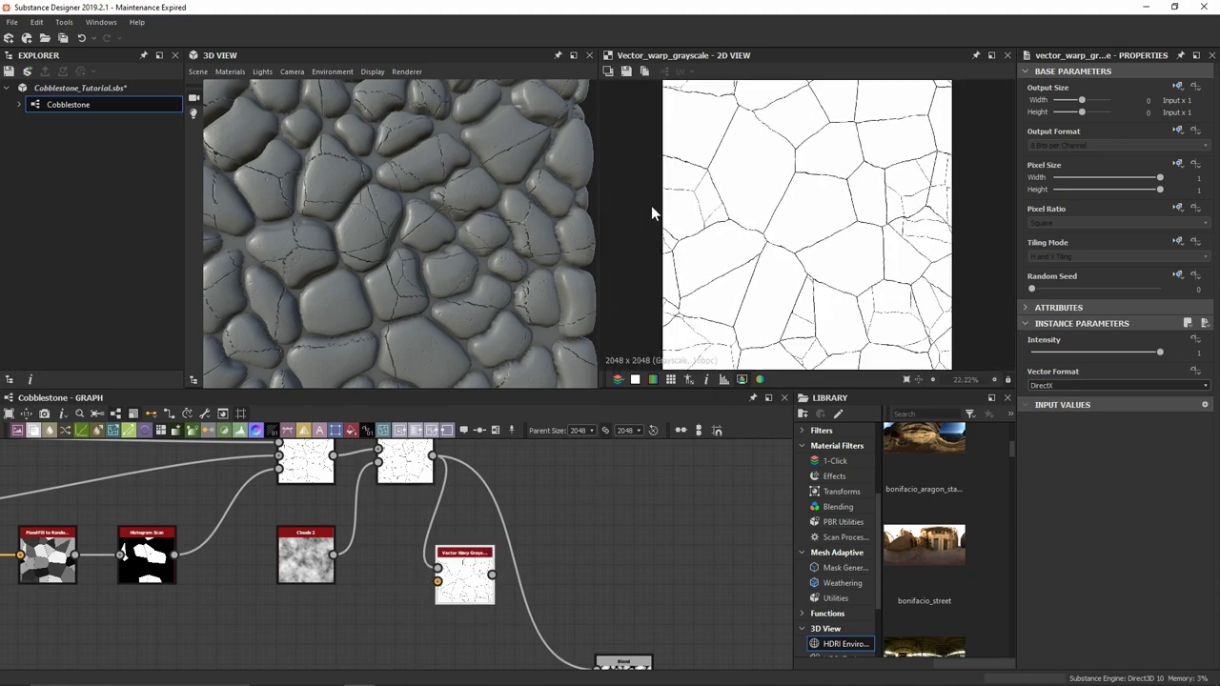
{"action": "scroll", "coordinate": [458, 583], "scroll_direction": "up", "scroll_amount": 4}
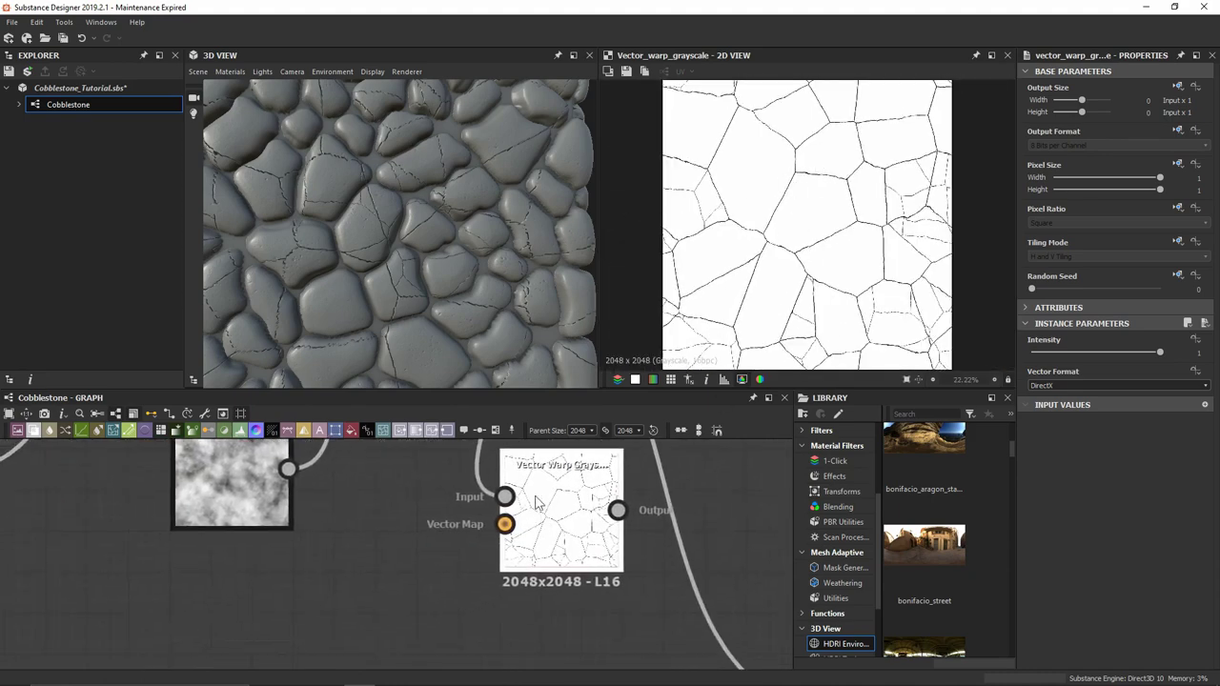
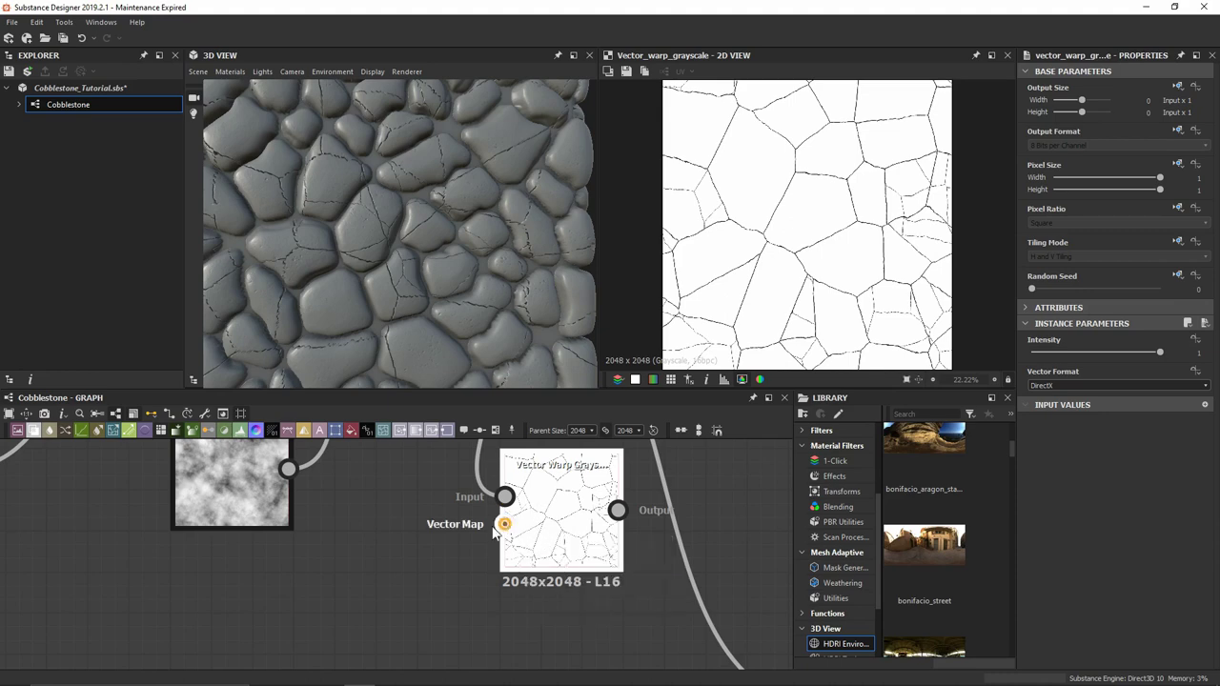
Step: Branch a Gradient Map node off the last Blend in the Imperfections frame and place it below Clouds 2
{"action": "scroll", "coordinate": [519, 533], "scroll_direction": "down", "scroll_amount": 4}
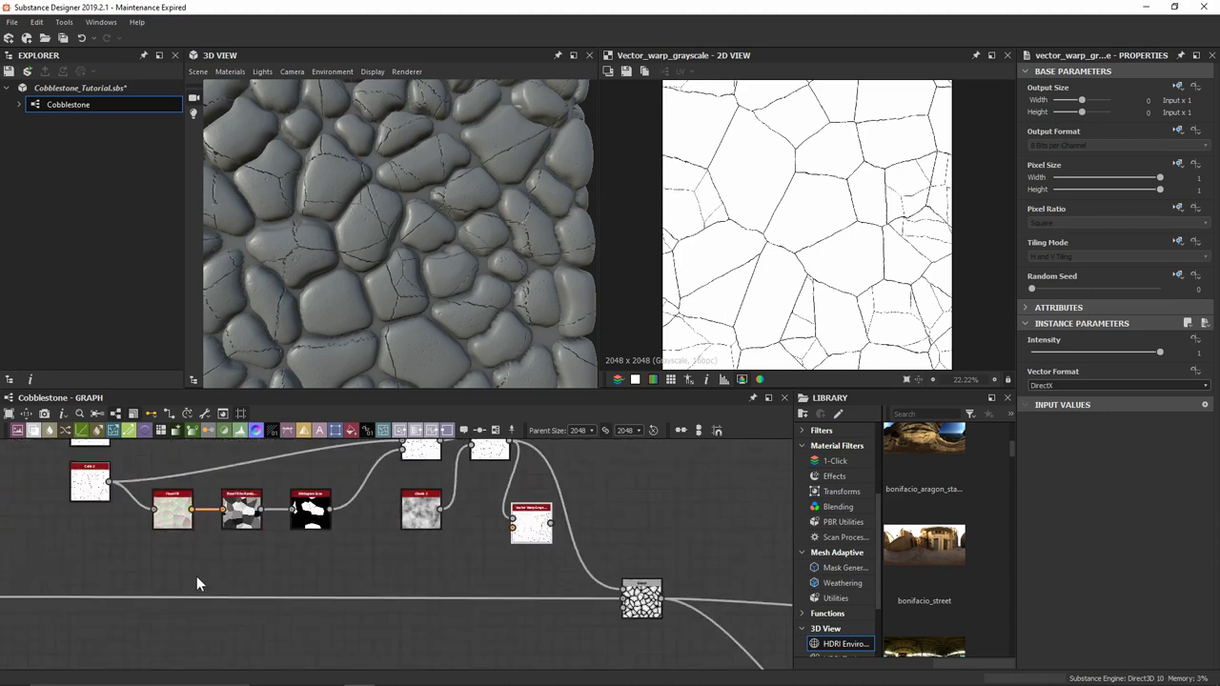
{"action": "middle_click_drag", "start_coordinate": [196, 583], "coordinate": [553, 563]}
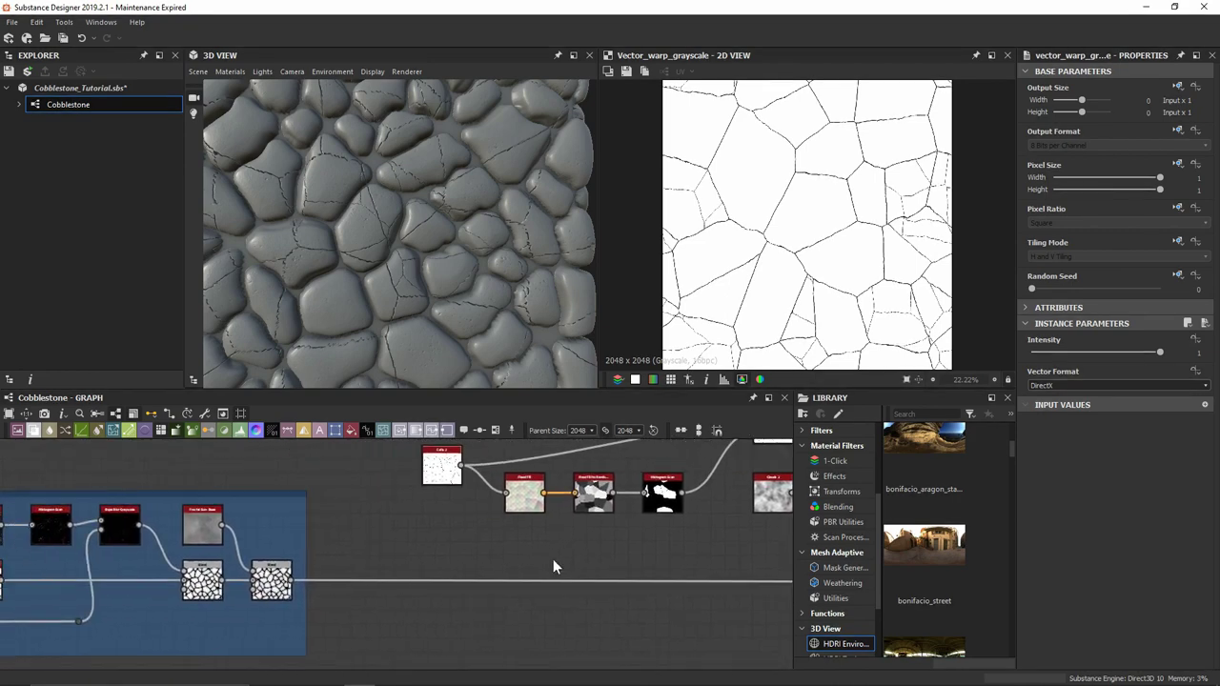
{"action": "double_click", "coordinate": [274, 577]}
{"action": "left_click_drag", "start_coordinate": [277, 582], "coordinate": [259, 601]}
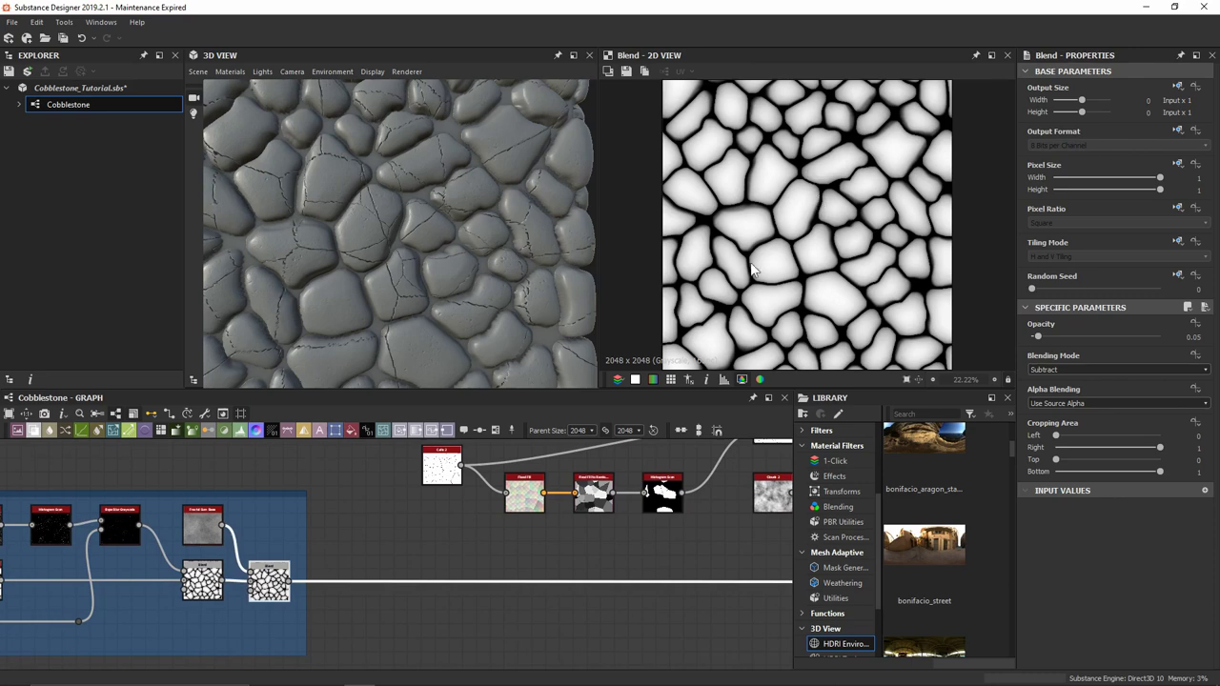
{"action": "left_click_drag", "start_coordinate": [289, 584], "coordinate": [391, 540]}
{"action": "type", "text": "grad"}
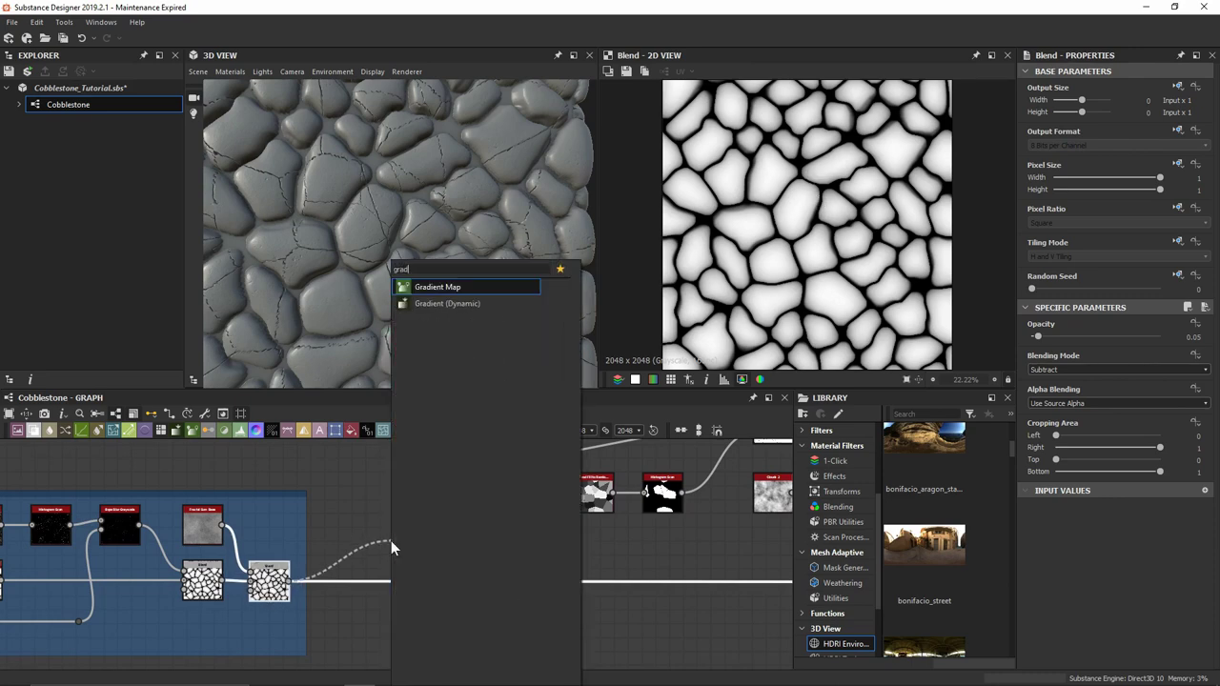
{"action": "key", "text": "Return"}
{"action": "scroll", "coordinate": [393, 544], "scroll_direction": "down", "scroll_amount": 3}
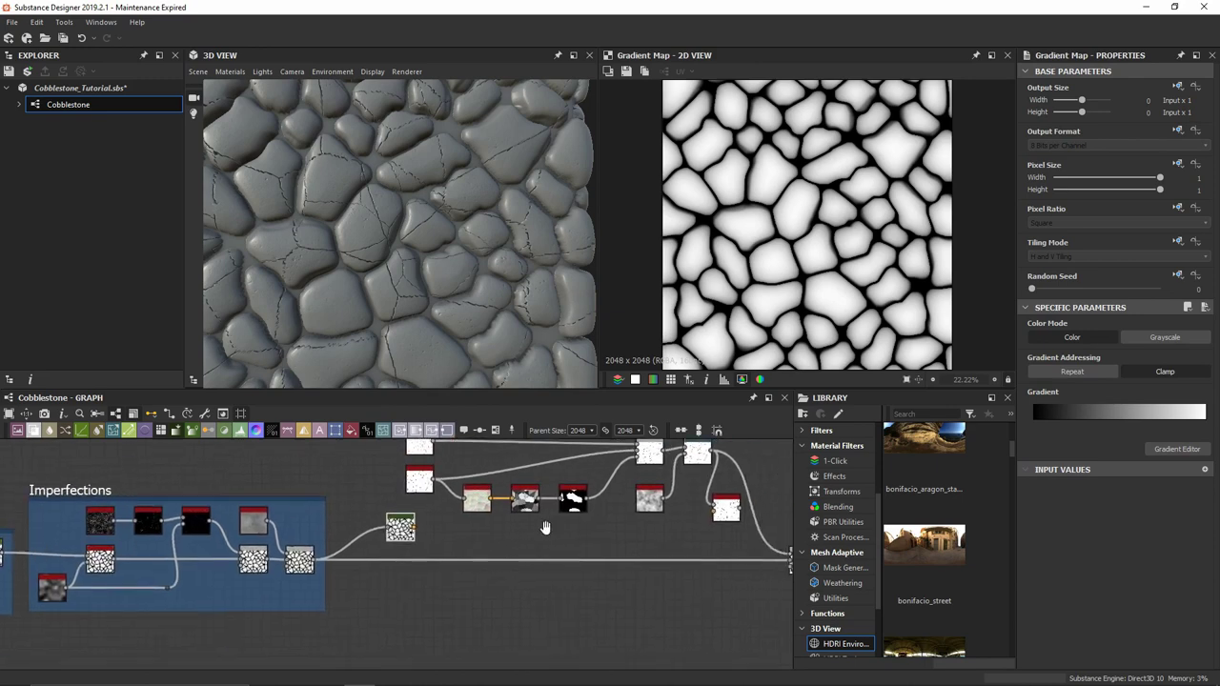
{"action": "middle_click_drag", "start_coordinate": [544, 503], "coordinate": [362, 479]}
{"action": "left_click_drag", "start_coordinate": [215, 570], "coordinate": [463, 571]}
Step: Recolour the white end key of the Gradient Map's gradient to orange, RGB 255, 133, 0
{"action": "scroll", "coordinate": [465, 573], "scroll_direction": "up", "scroll_amount": 3}
{"action": "scroll", "coordinate": [463, 570], "scroll_direction": "up", "scroll_amount": 3}
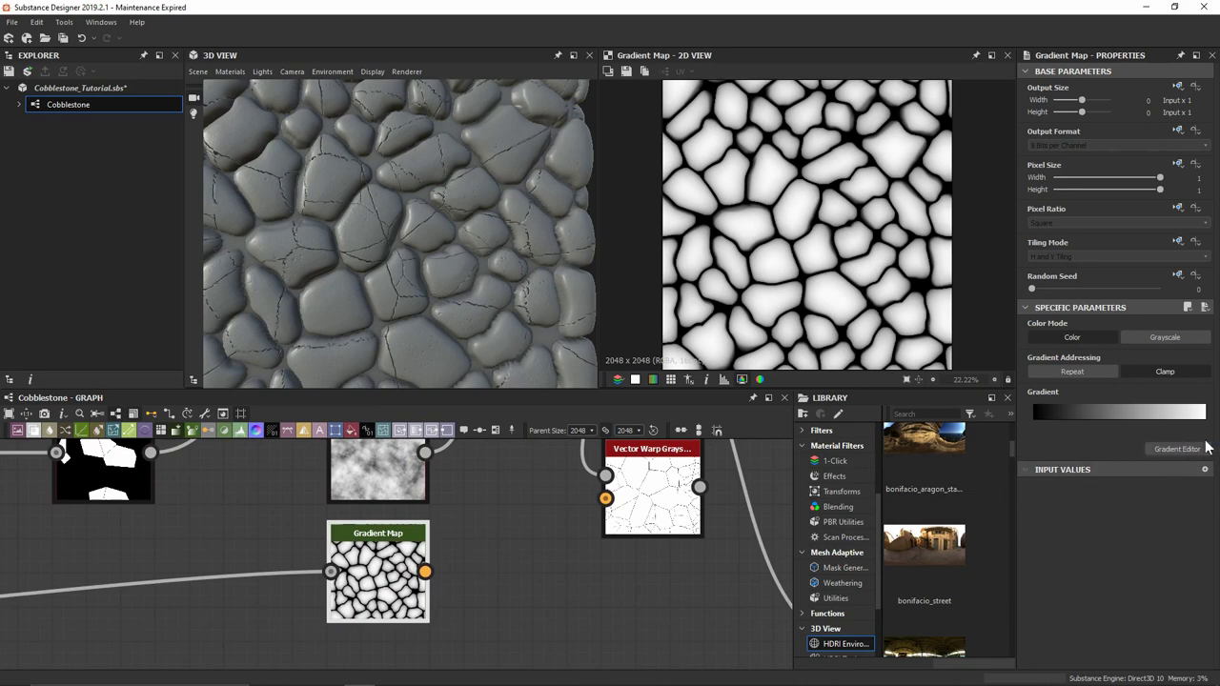
{"action": "left_click", "coordinate": [1177, 448]}
{"action": "left_click_drag", "start_coordinate": [414, 342], "coordinate": [601, 301]}
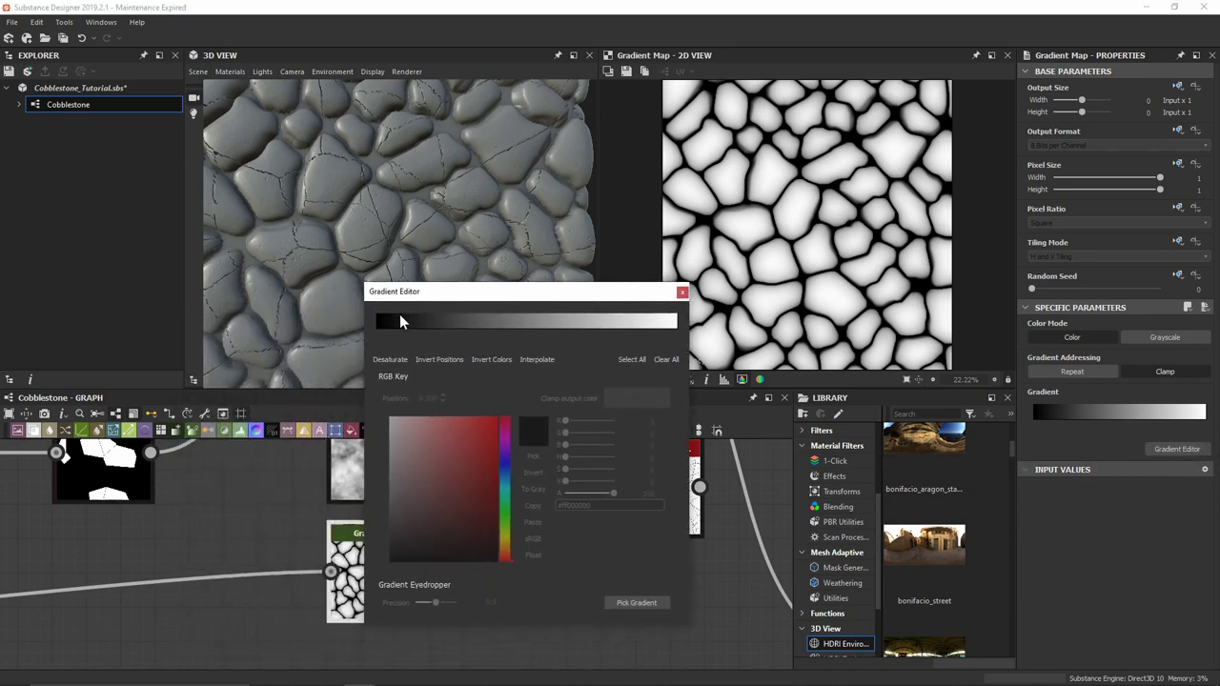
{"action": "left_click", "coordinate": [677, 327]}
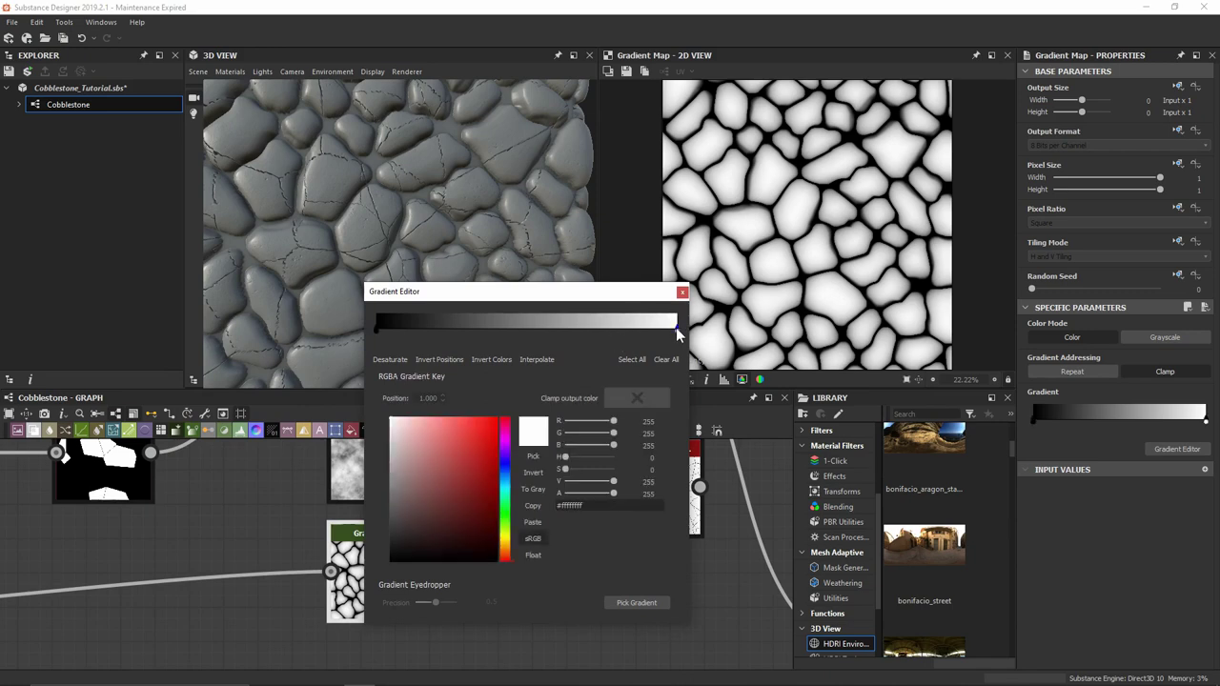
{"action": "left_click", "coordinate": [489, 436]}
{"action": "left_click_drag", "start_coordinate": [489, 435], "coordinate": [529, 417]}
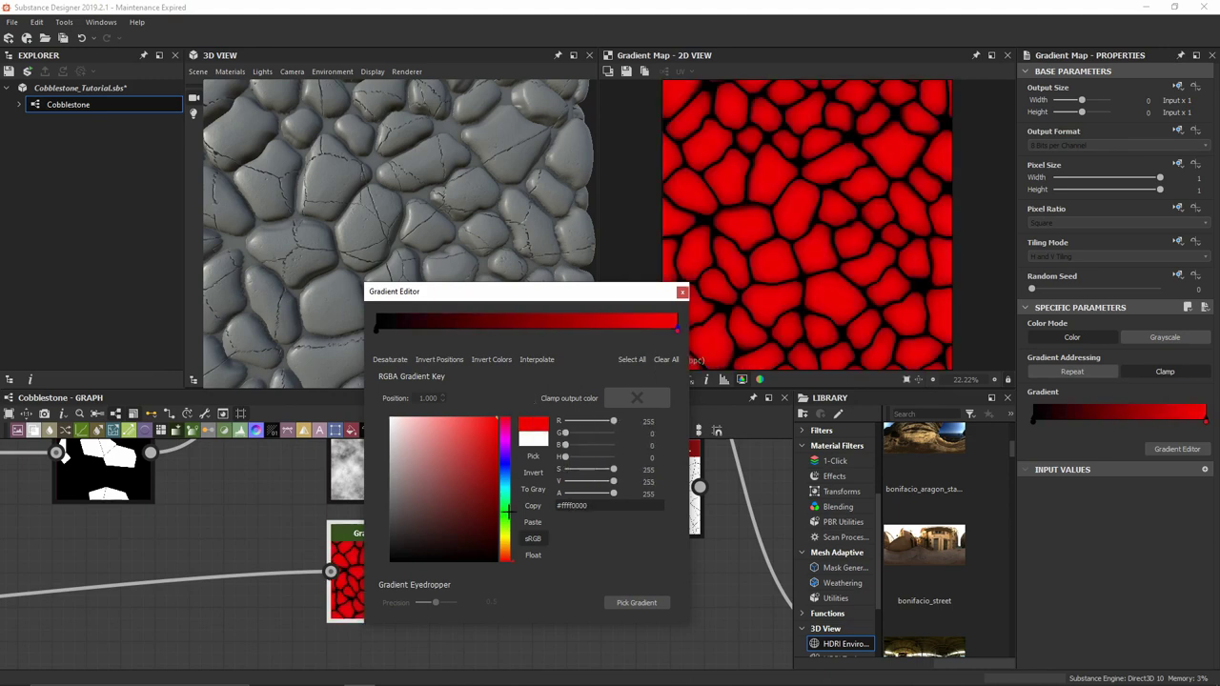
{"action": "left_click_drag", "start_coordinate": [506, 551], "coordinate": [505, 548]}
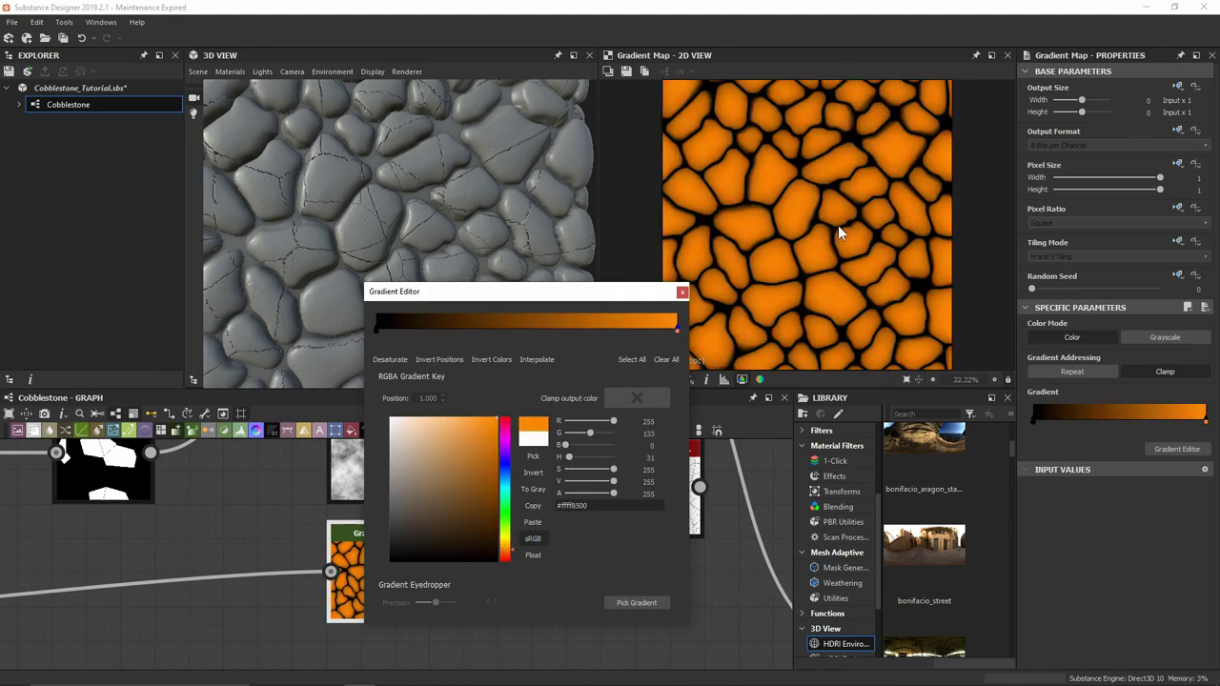
Step: Recolour the gradient's black start key to bright green and close the gradient editor
{"action": "left_click", "coordinate": [380, 328]}
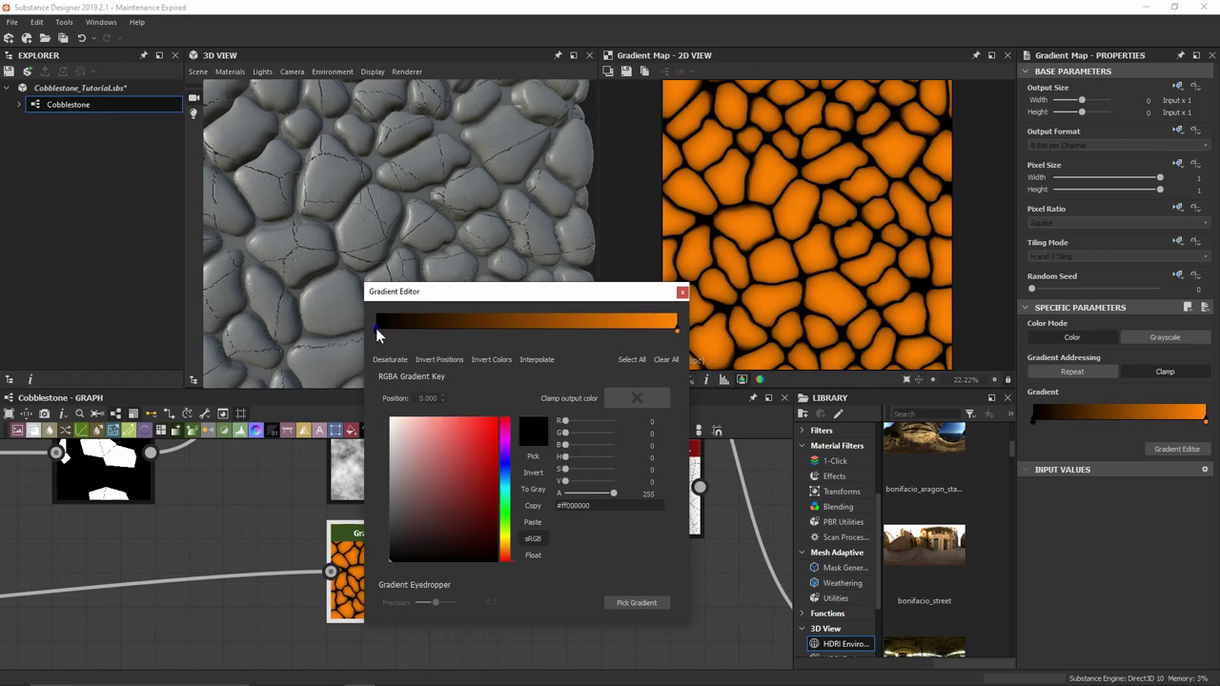
{"action": "left_click", "coordinate": [506, 510]}
{"action": "left_click", "coordinate": [492, 422]}
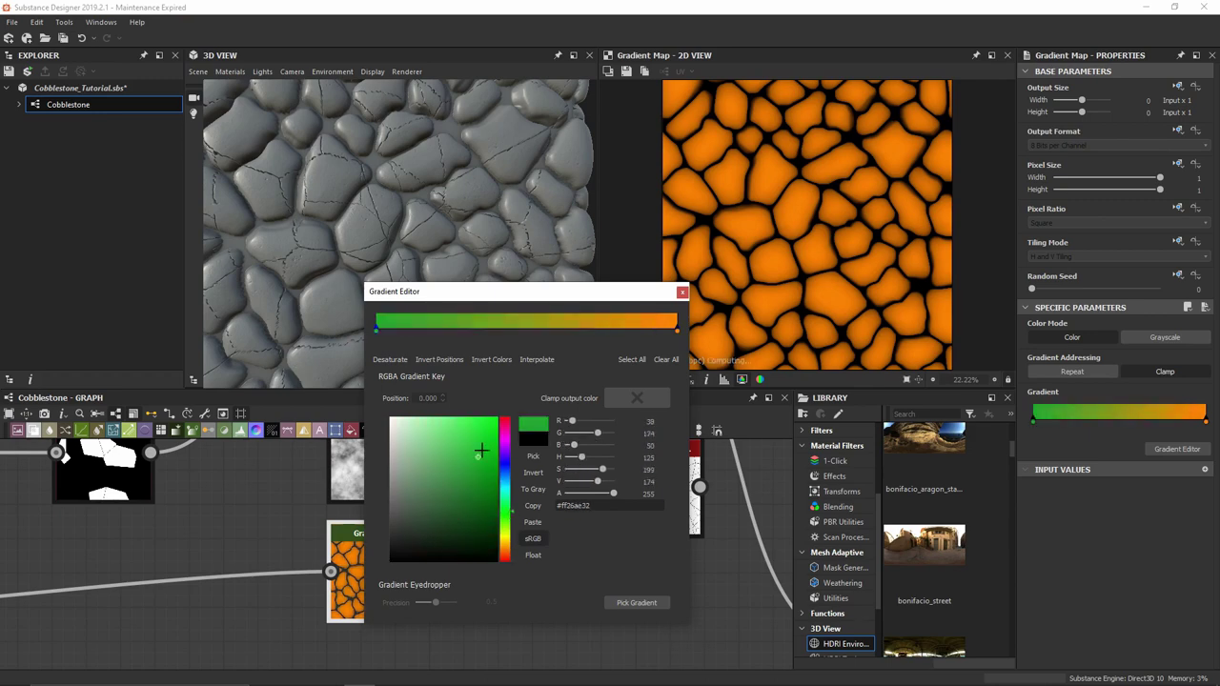
{"action": "left_click", "coordinate": [682, 292]}
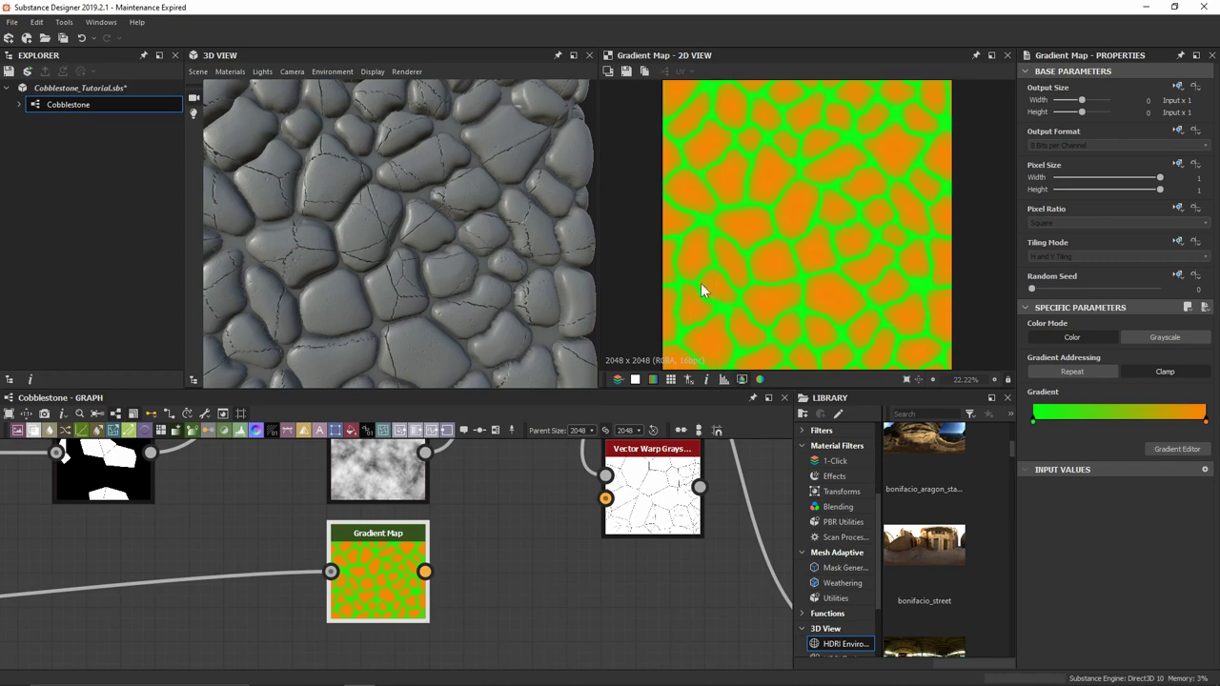
Step: Connect the Gradient Map to the Vector Warp Grayscale's Vector Map input and set the warp's intensity to 0.02
{"action": "left_click_drag", "start_coordinate": [424, 571], "coordinate": [605, 497]}
{"action": "double_click", "coordinate": [655, 493]}
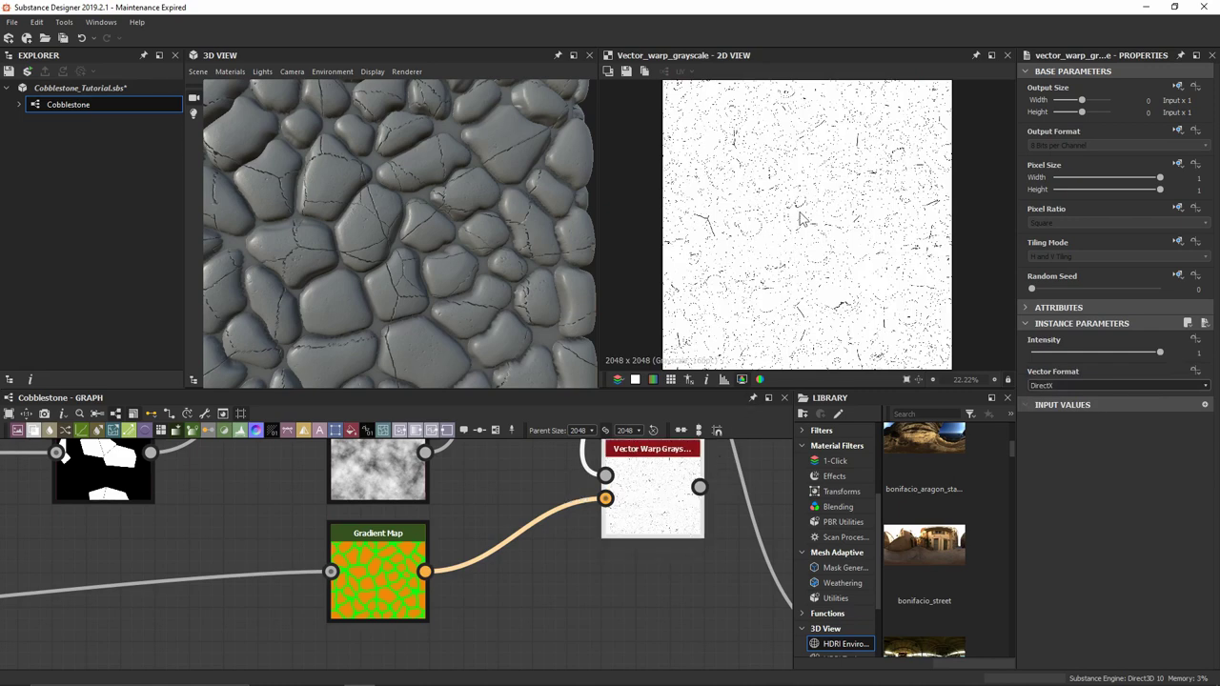
{"action": "scroll", "coordinate": [800, 218], "scroll_direction": "up", "scroll_amount": 3}
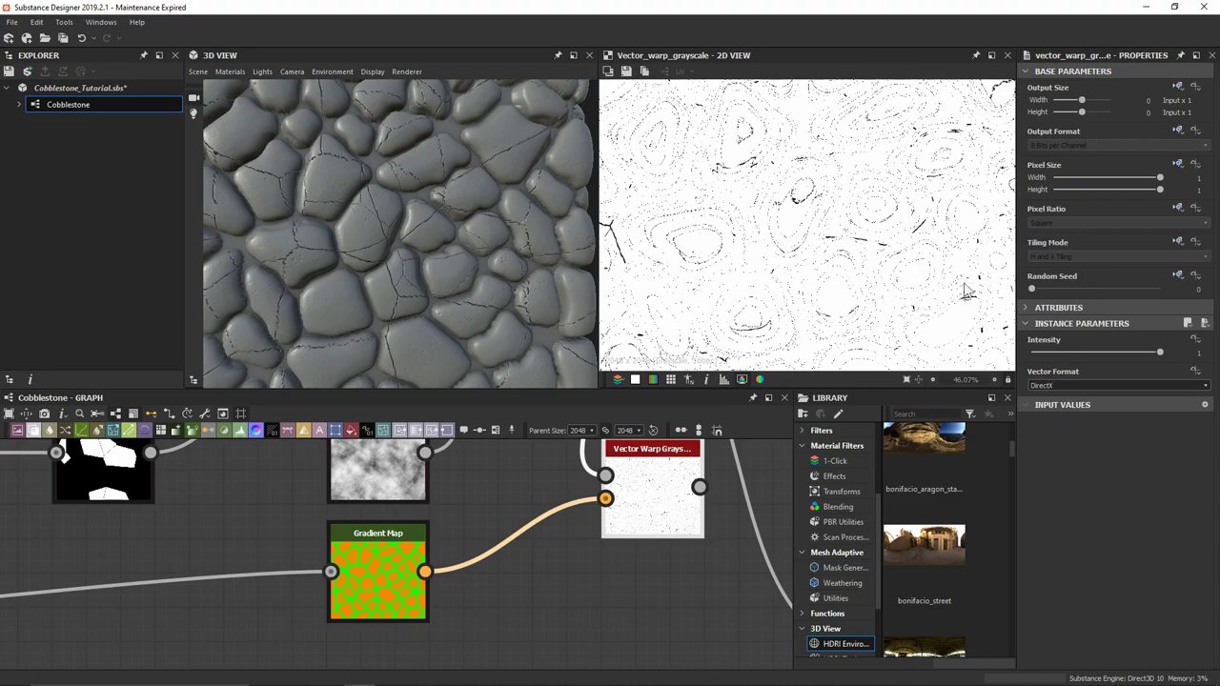
{"action": "left_click_drag", "start_coordinate": [1121, 358], "coordinate": [1034, 350]}
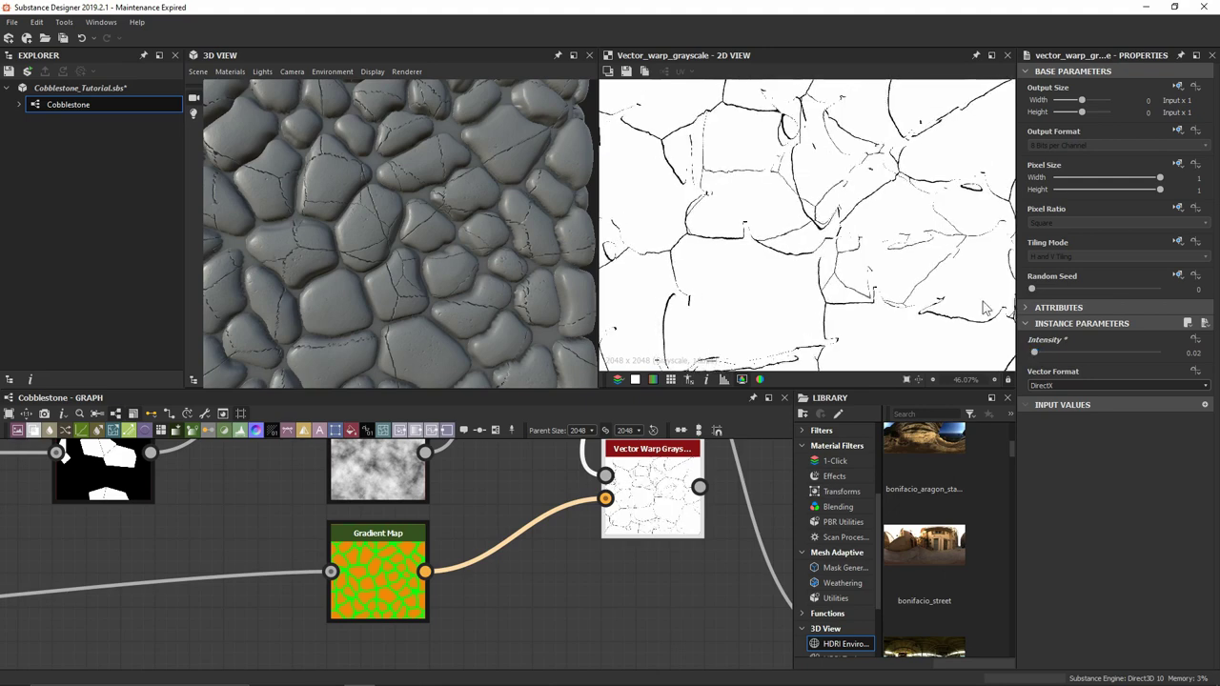
Step: Feed the Vector Warp Grayscale into the height Blend in place of the Directional Warp and set its intensity to 0.03
{"action": "scroll", "coordinate": [526, 579], "scroll_direction": "down", "scroll_amount": 4}
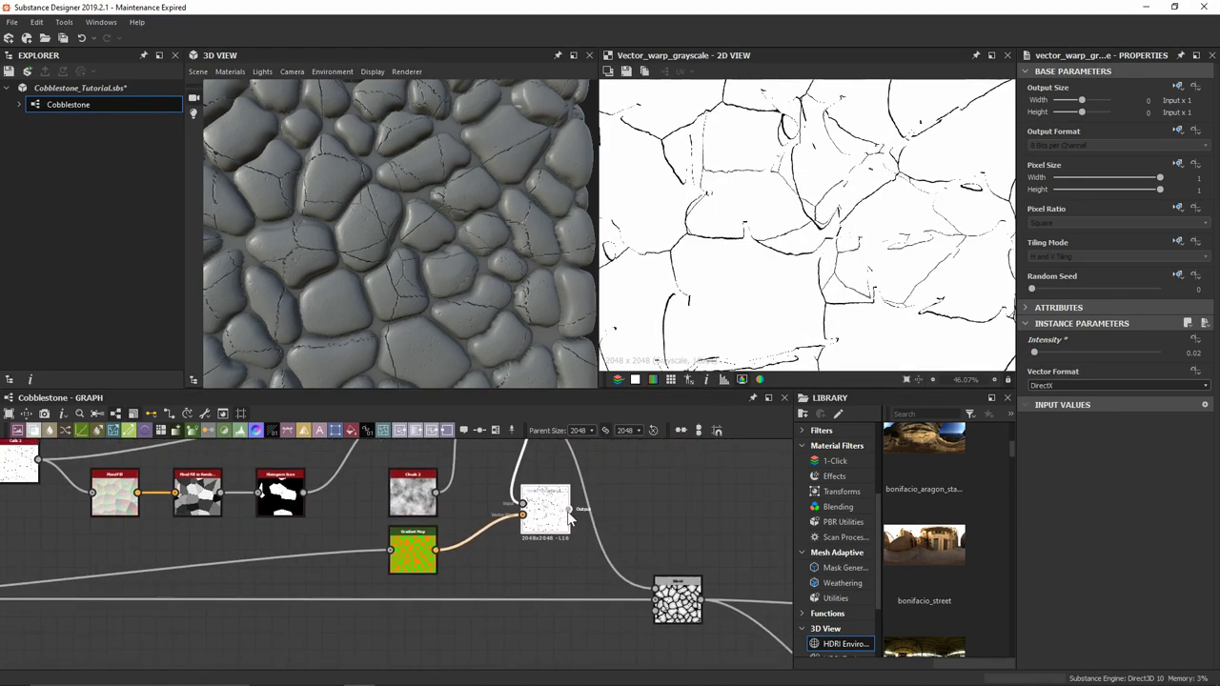
{"action": "left_click_drag", "start_coordinate": [570, 509], "coordinate": [670, 592]}
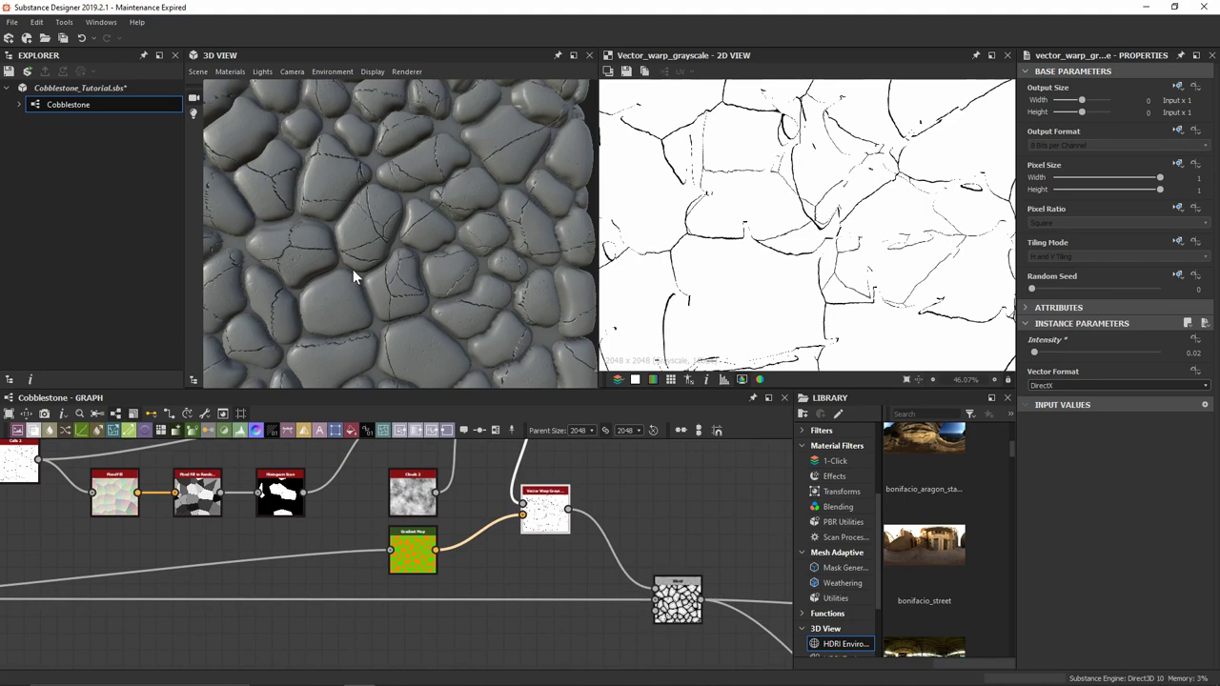
{"action": "scroll", "coordinate": [349, 272], "scroll_direction": "up", "scroll_amount": 5}
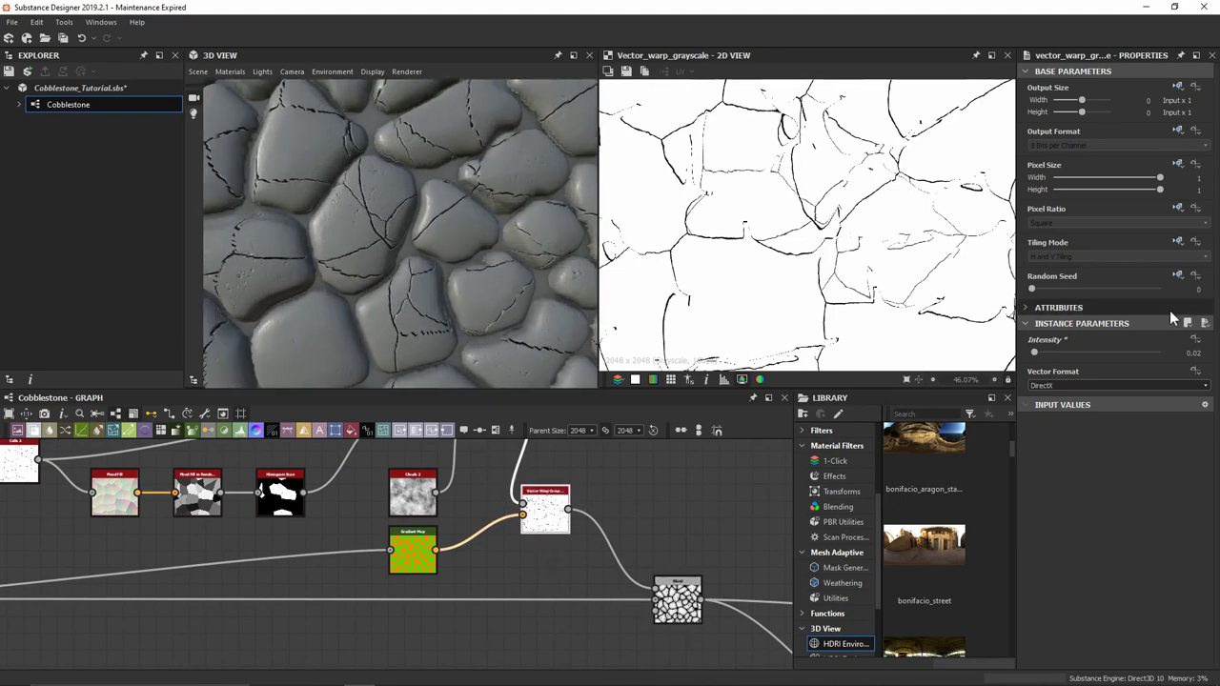
{"action": "left_click_drag", "start_coordinate": [1035, 352], "coordinate": [1036, 354]}
{"action": "scroll", "coordinate": [330, 169], "scroll_direction": "down", "scroll_amount": 2}
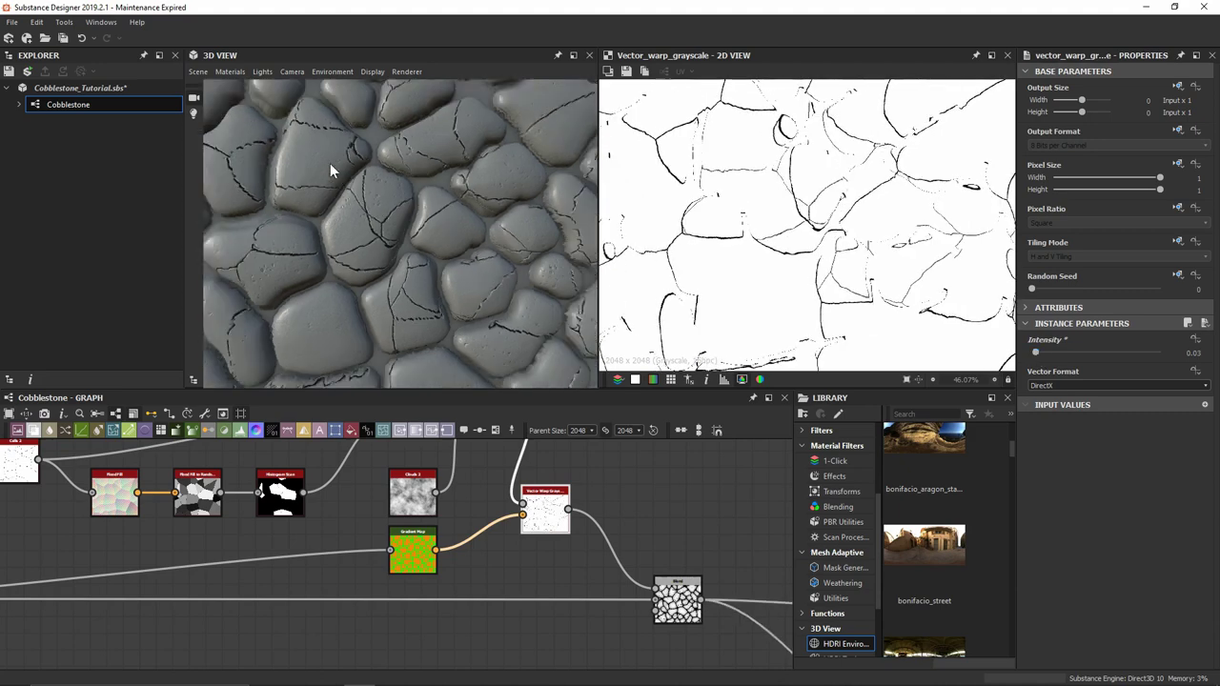
{"action": "left_click_drag", "start_coordinate": [330, 163], "coordinate": [335, 219]}
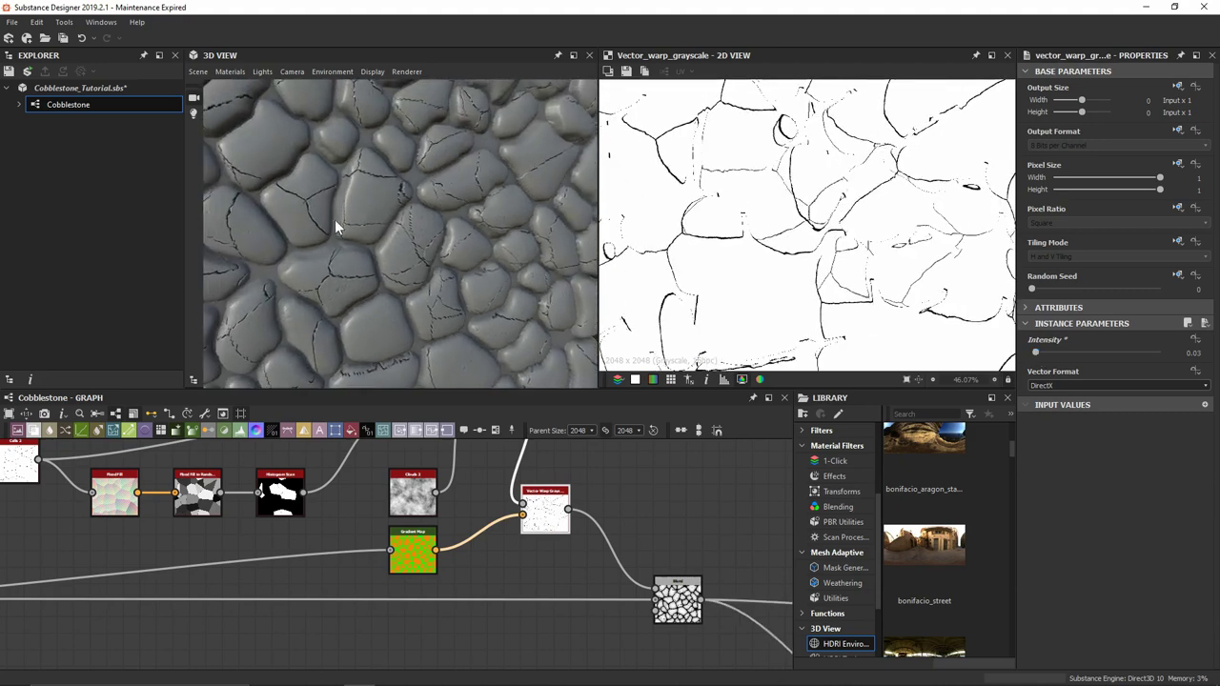
Step: Set the Vector Warp Grayscale's vector format to OpenGL and its intensity to 0.02
{"action": "double_click", "coordinate": [426, 563]}
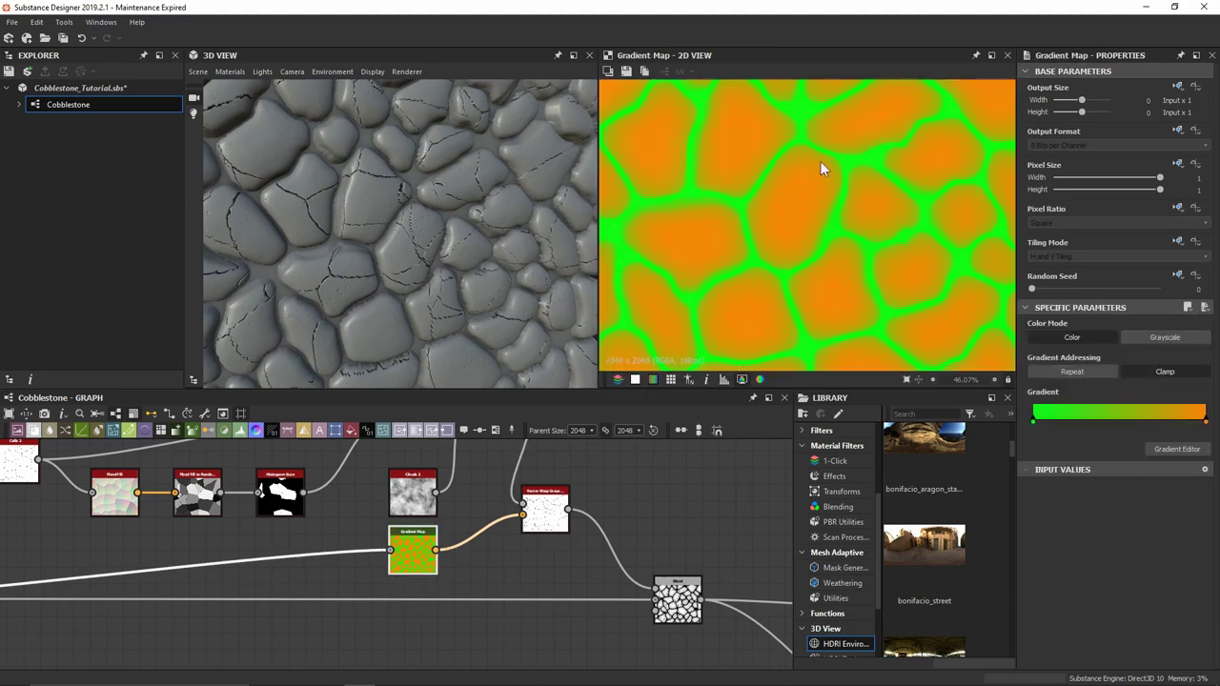
{"action": "double_click", "coordinate": [676, 600]}
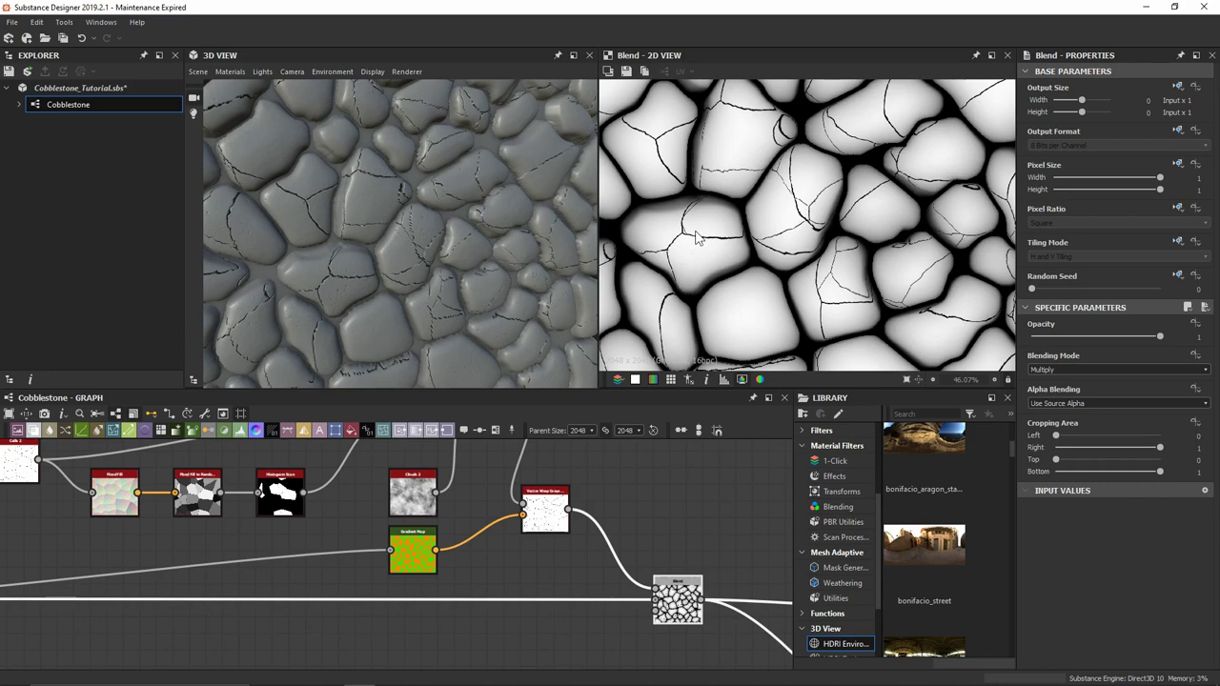
{"action": "left_click", "coordinate": [545, 505]}
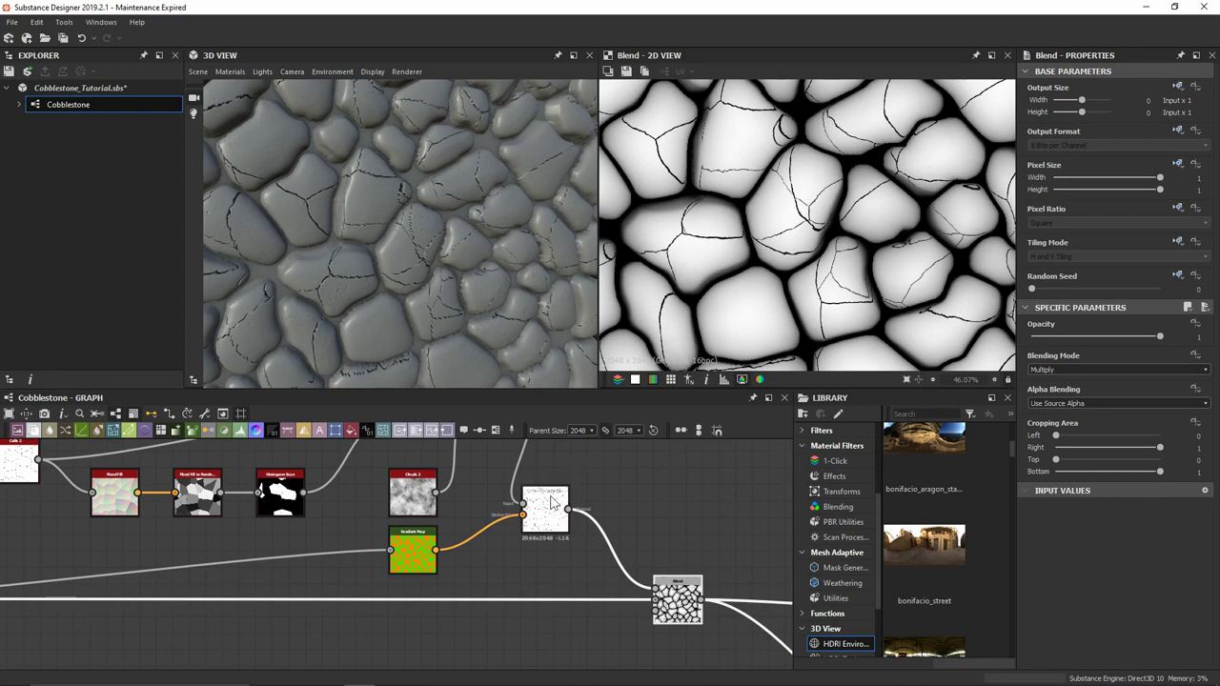
{"action": "left_click", "coordinate": [1052, 385]}
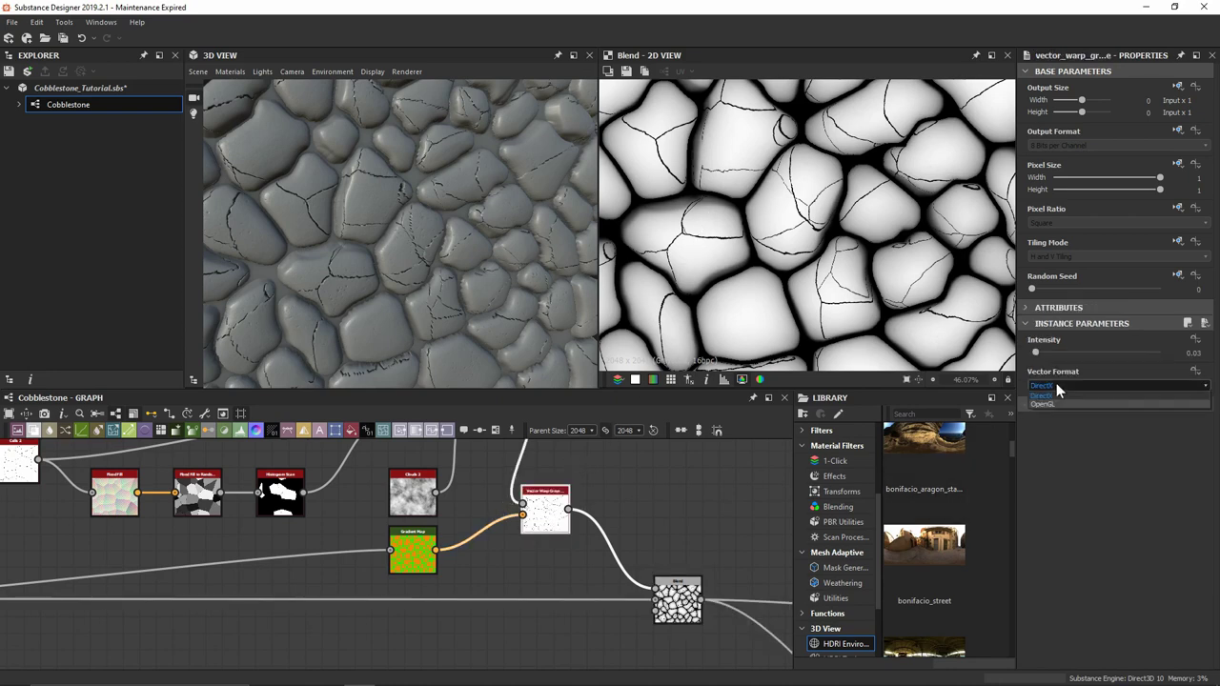
{"action": "left_click", "coordinate": [1054, 398]}
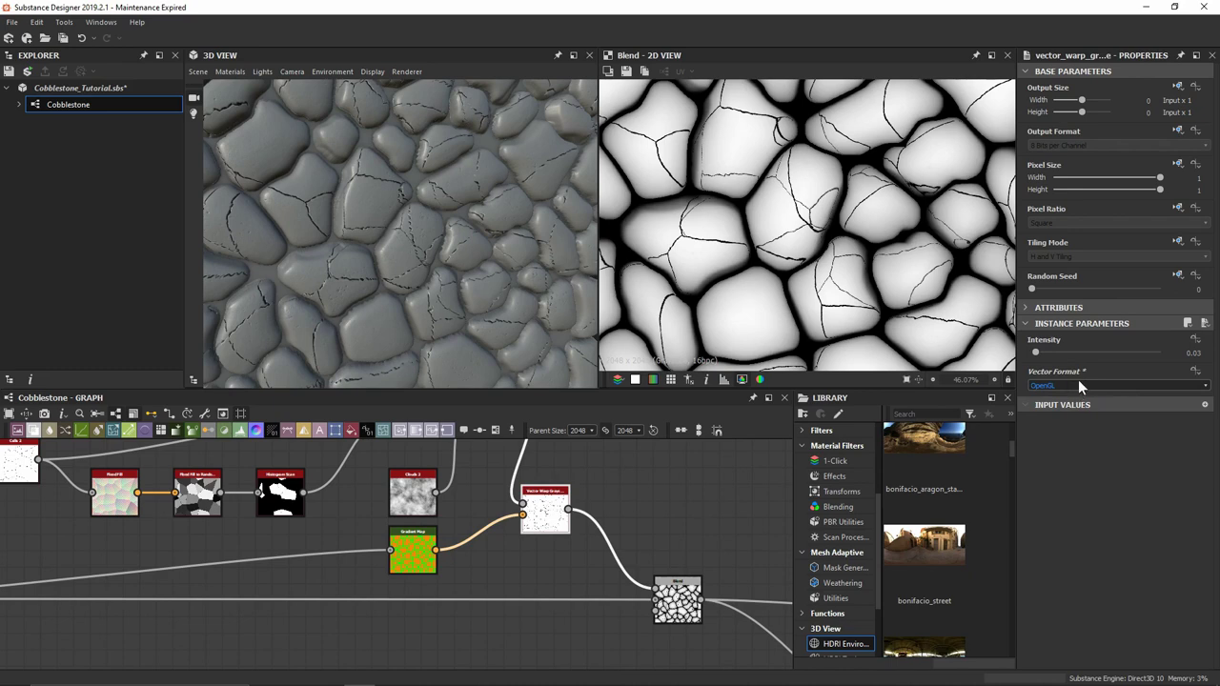
{"action": "left_click", "coordinate": [1035, 354]}
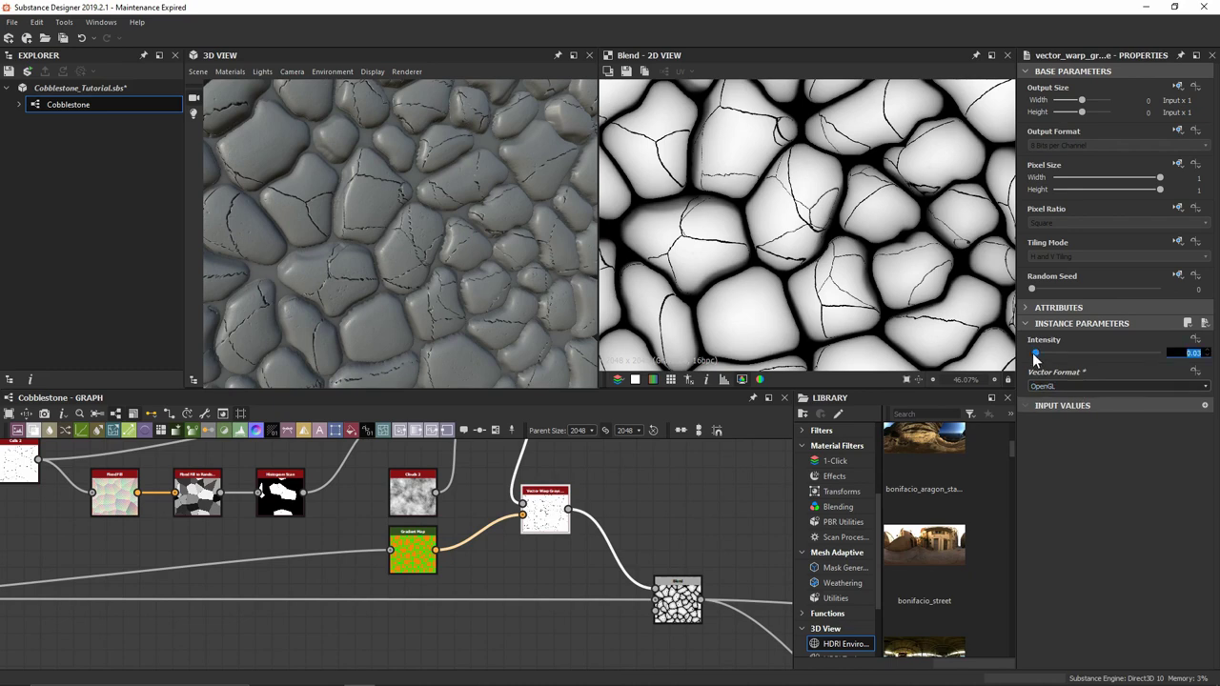
{"action": "left_click_drag", "start_coordinate": [1035, 354], "coordinate": [1033, 354]}
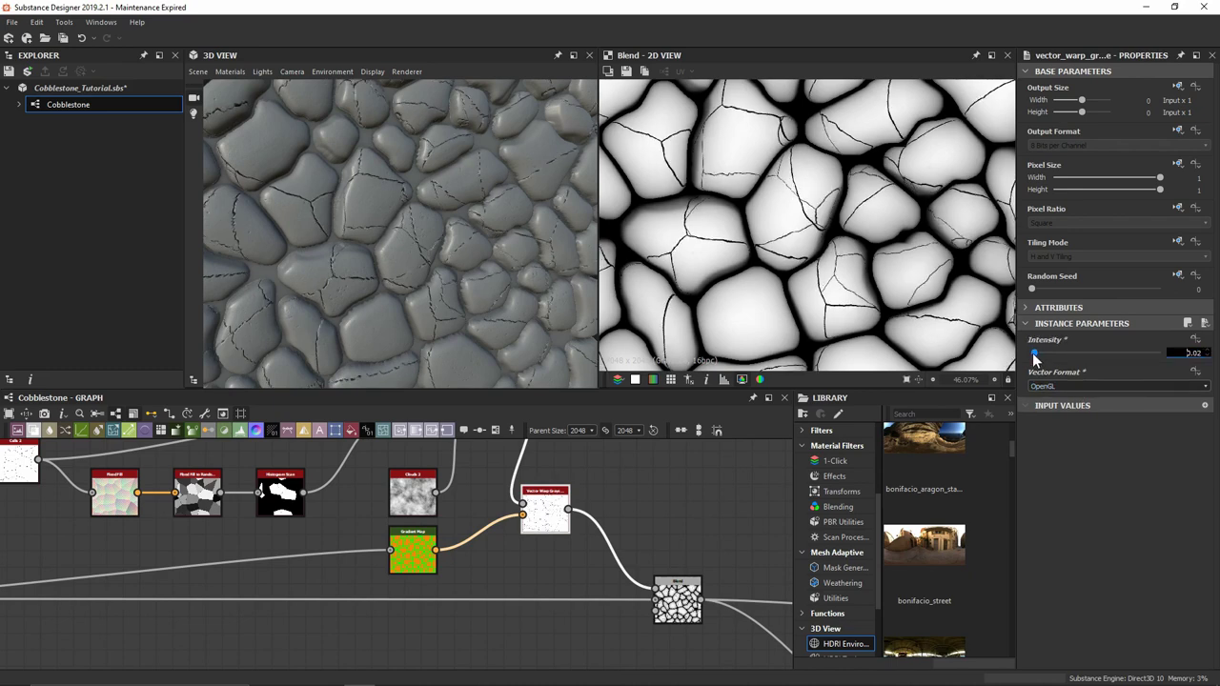
Step: Set the height Blend's opacity to 0.02 and inspect the cracks on the stones in 3D
{"action": "left_click", "coordinate": [279, 491]}
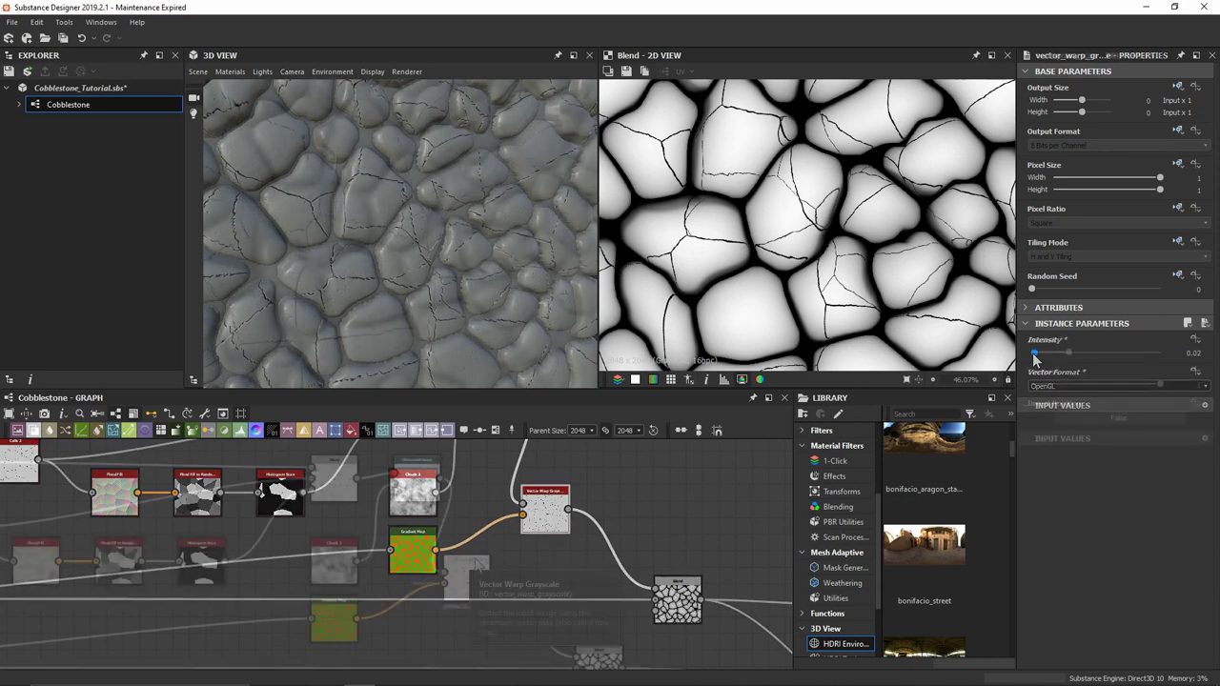
{"action": "middle_click_drag", "start_coordinate": [608, 545], "coordinate": [617, 500]}
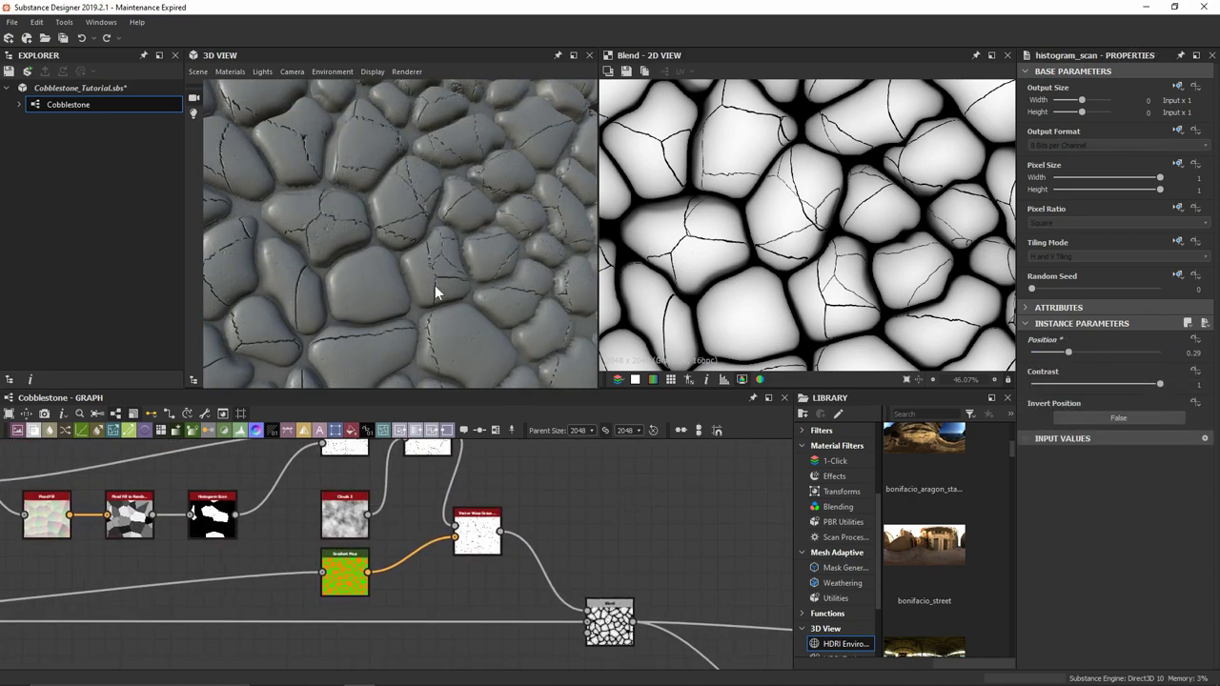
{"action": "scroll", "coordinate": [391, 252], "scroll_direction": "up", "scroll_amount": 5}
{"action": "left_click_drag", "start_coordinate": [430, 290], "coordinate": [444, 225]}
{"action": "left_click", "coordinate": [602, 626]}
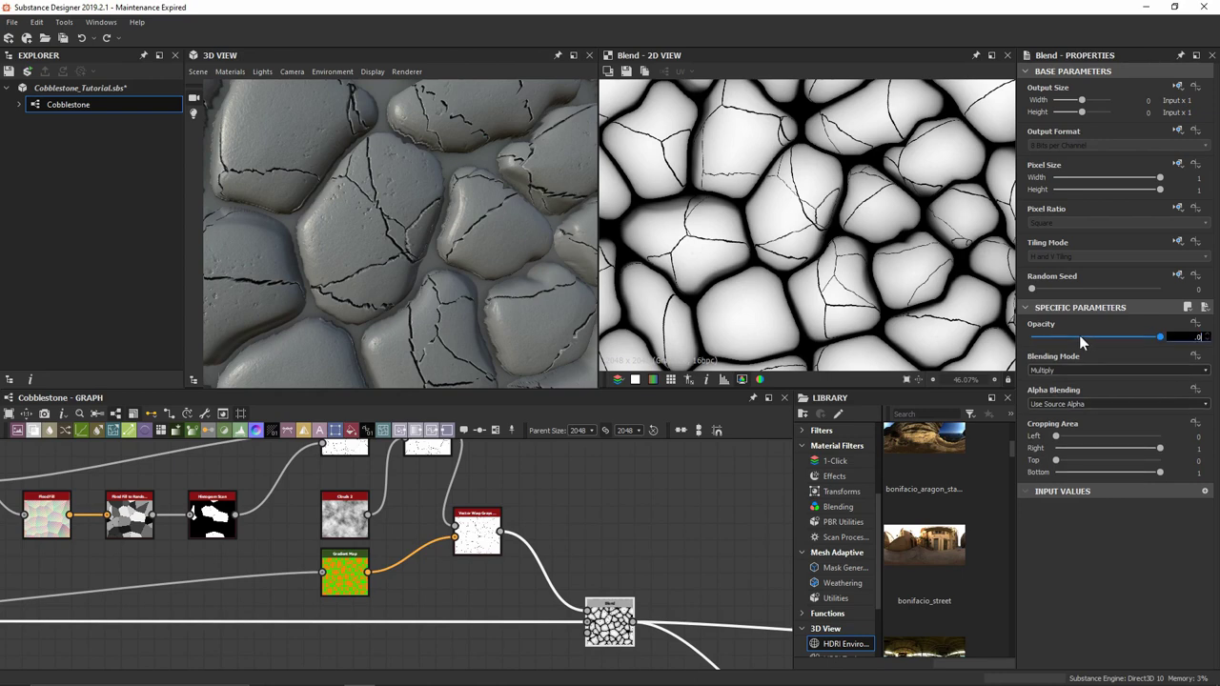
{"action": "key", "text": "Return"}
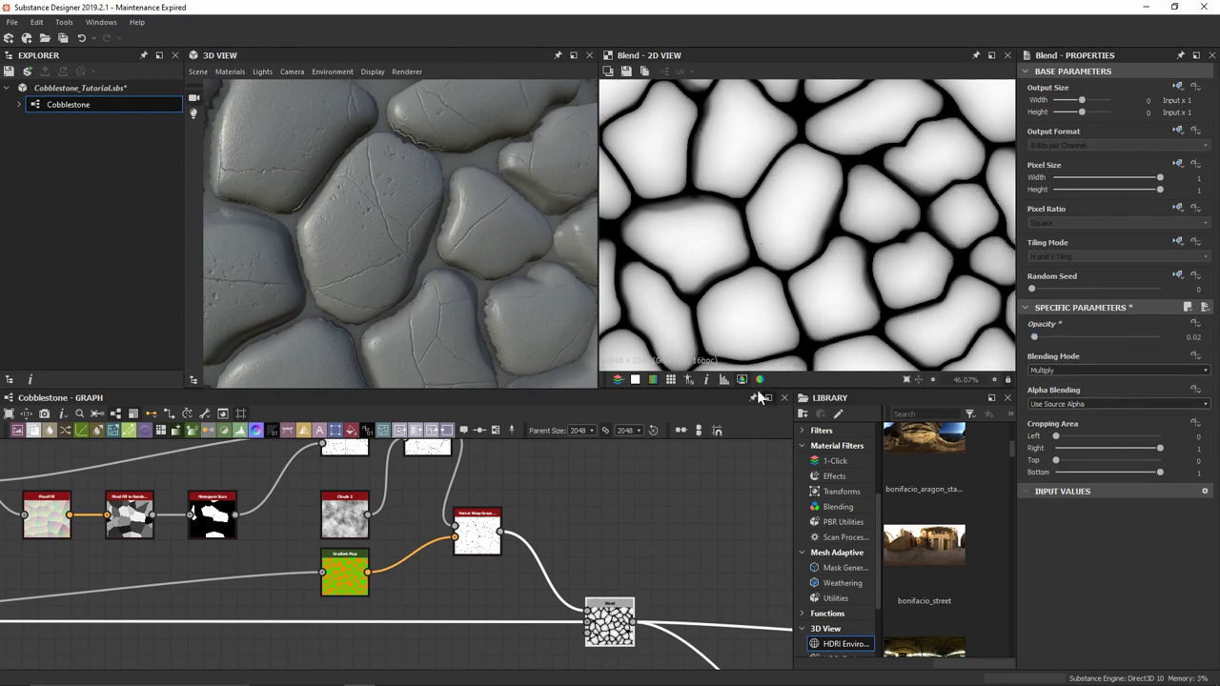
{"action": "scroll", "coordinate": [423, 238], "scroll_direction": "down", "scroll_amount": 5}
{"action": "left_click_drag", "start_coordinate": [425, 295], "coordinate": [431, 270]}
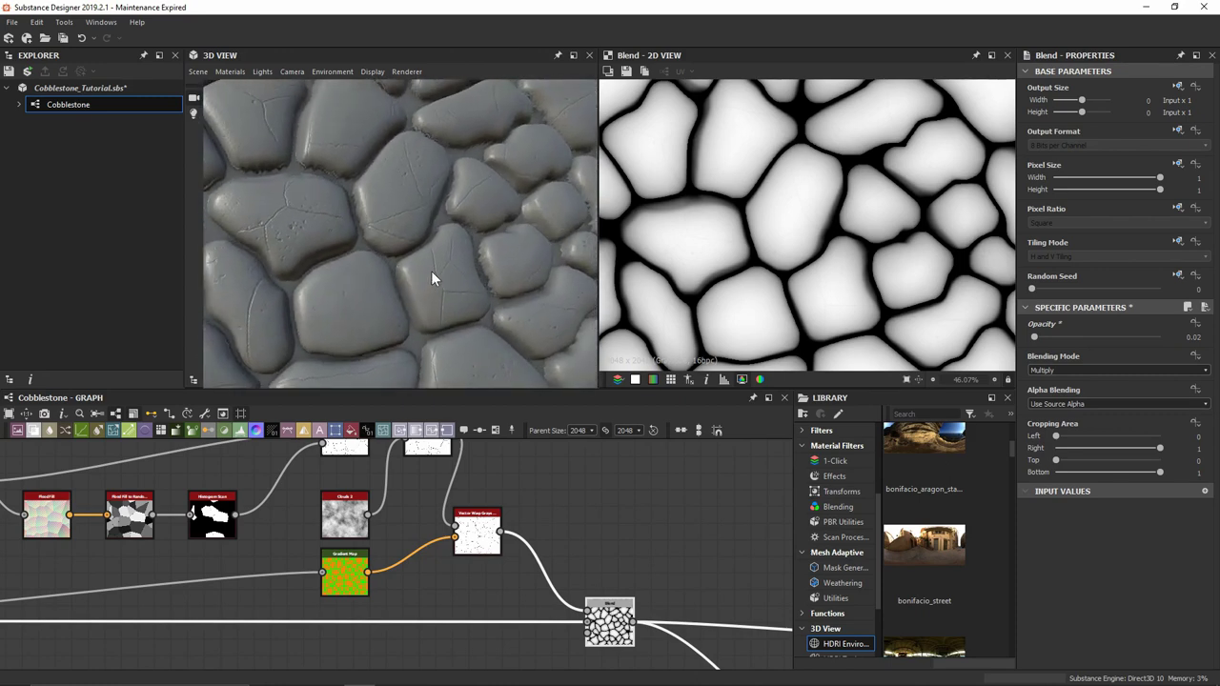
{"action": "left_click_drag", "start_coordinate": [455, 144], "coordinate": [413, 231]}
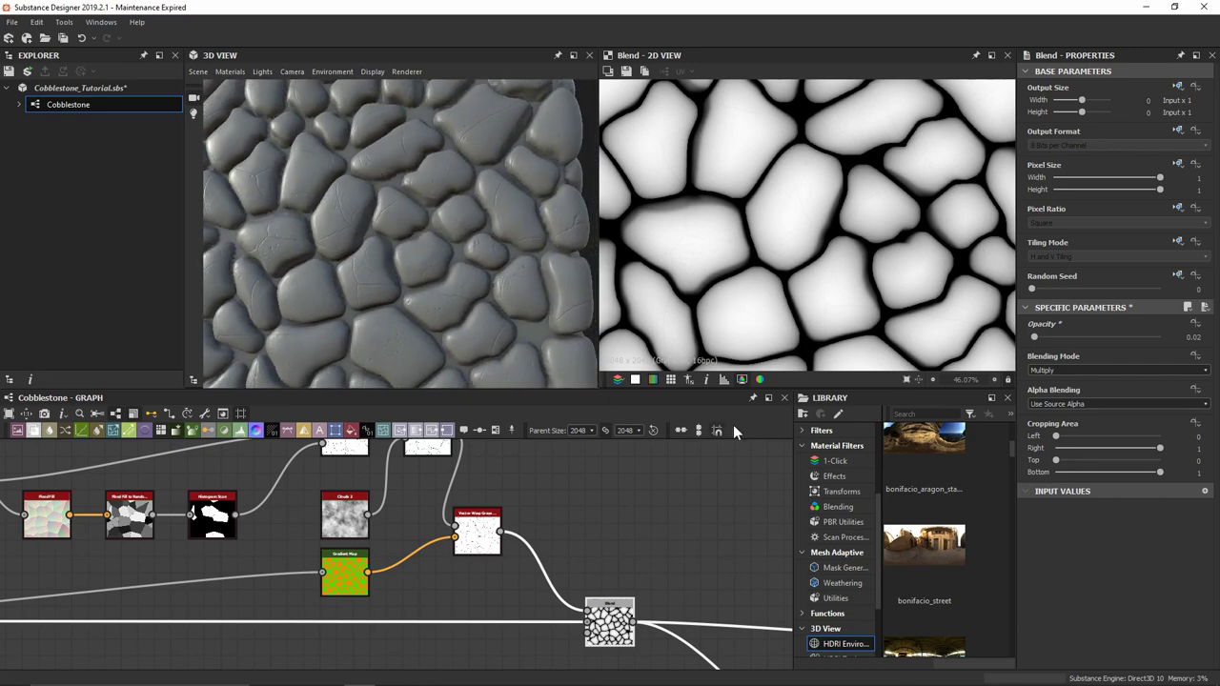
Step: Set the height Blend's opacity to 0.05 and check the crack depth on the 3D surface
{"action": "left_click", "coordinate": [1033, 337]}
{"action": "key", "text": "BackSpace"}
{"action": "key", "text": "Return"}
{"action": "left_click_drag", "start_coordinate": [219, 279], "coordinate": [381, 199]}
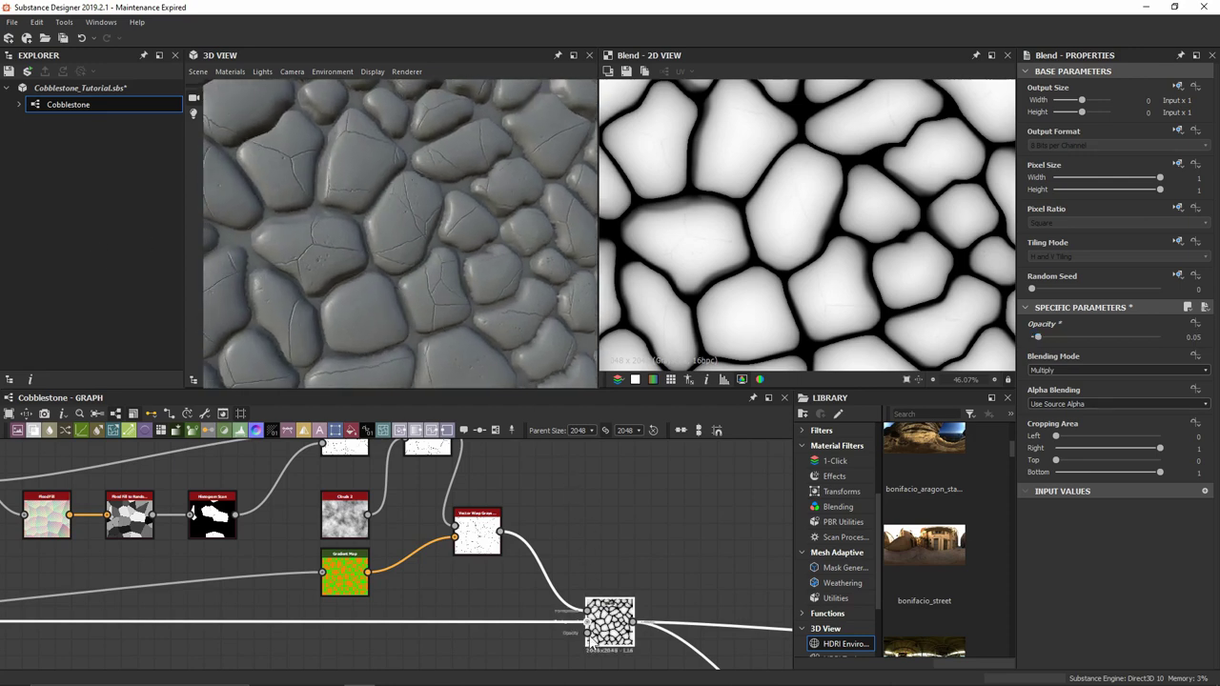
{"action": "middle_click_drag", "start_coordinate": [577, 648], "coordinate": [594, 646]}
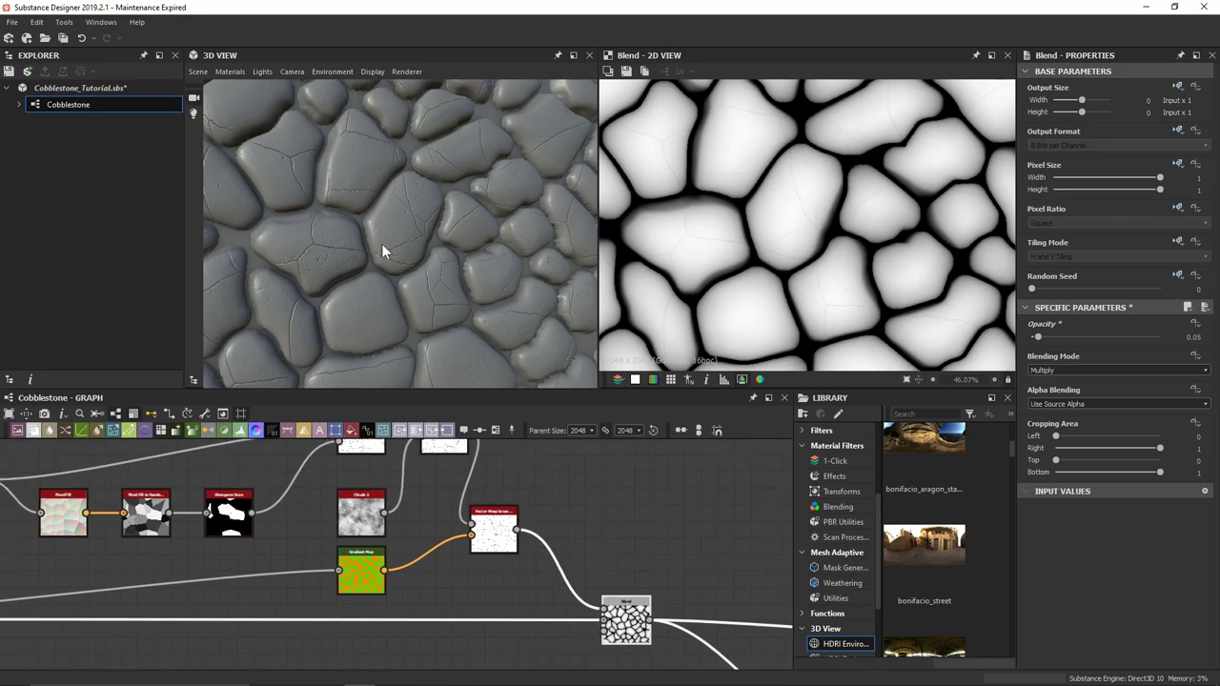
{"action": "scroll", "coordinate": [375, 138], "scroll_direction": "down", "scroll_amount": 5}
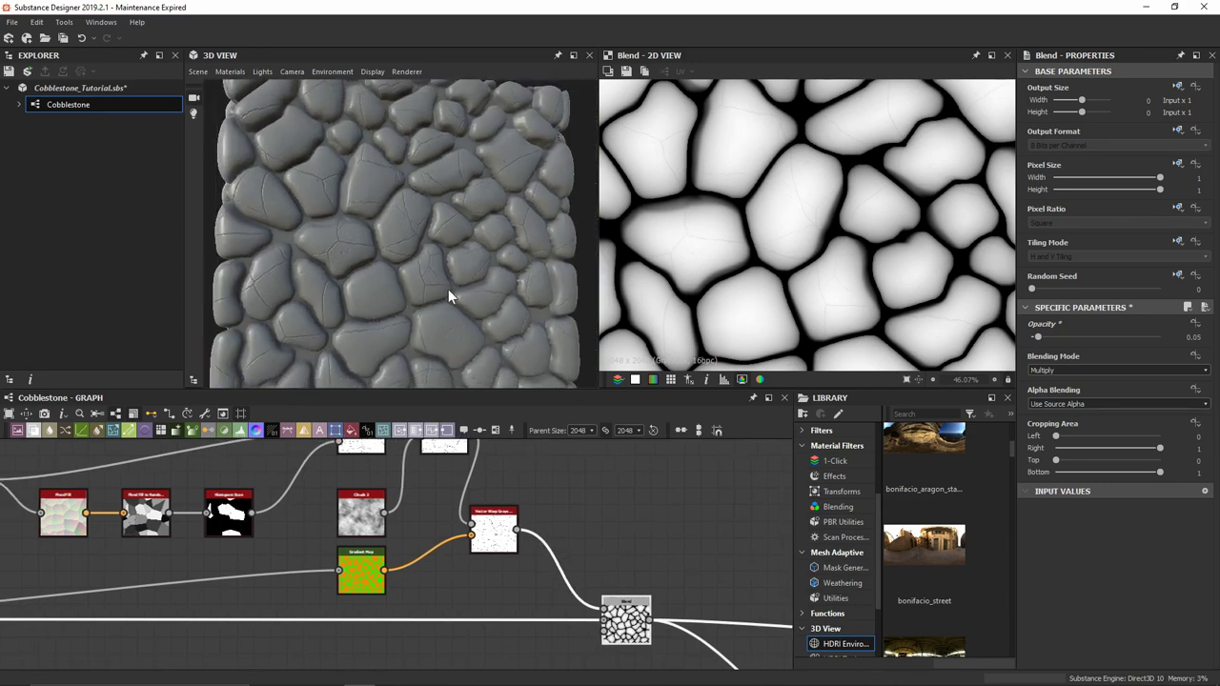
{"action": "left_click_drag", "start_coordinate": [448, 291], "coordinate": [456, 280]}
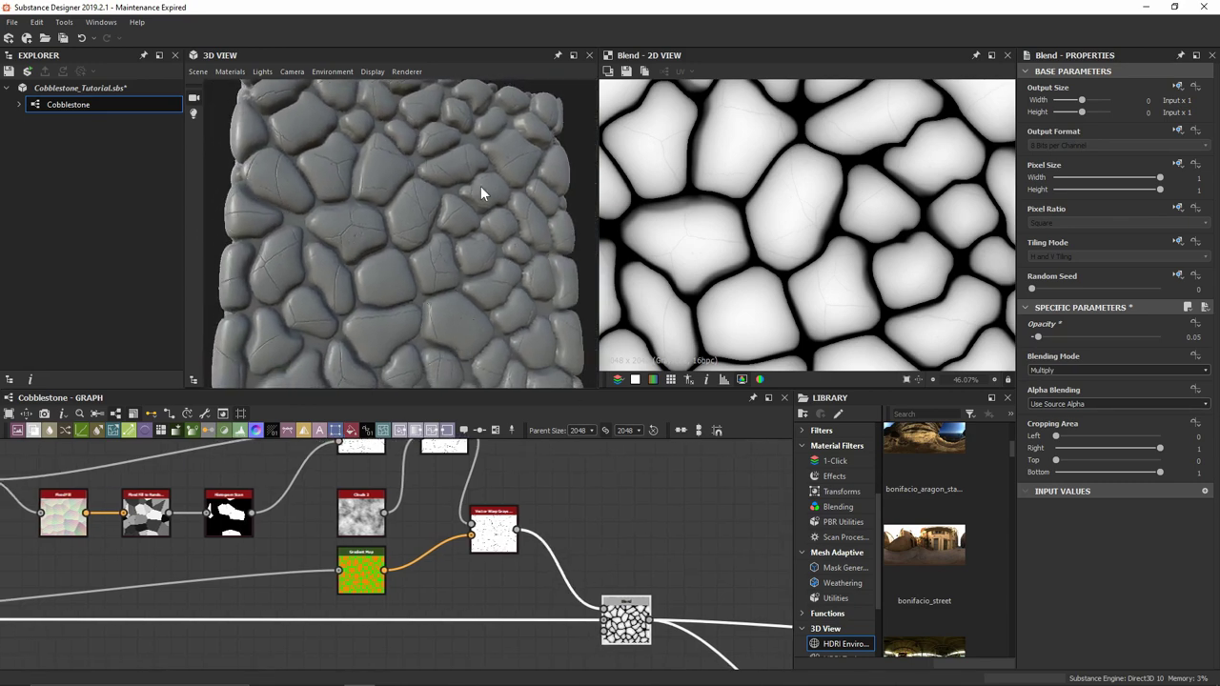
Step: Duplicate the Flood Fill, Flood Fill to Random Grayscale and Histogram Scan chain below the original and feed the framed stone height output into the copy
{"action": "scroll", "coordinate": [431, 547], "scroll_direction": "down", "scroll_amount": 4}
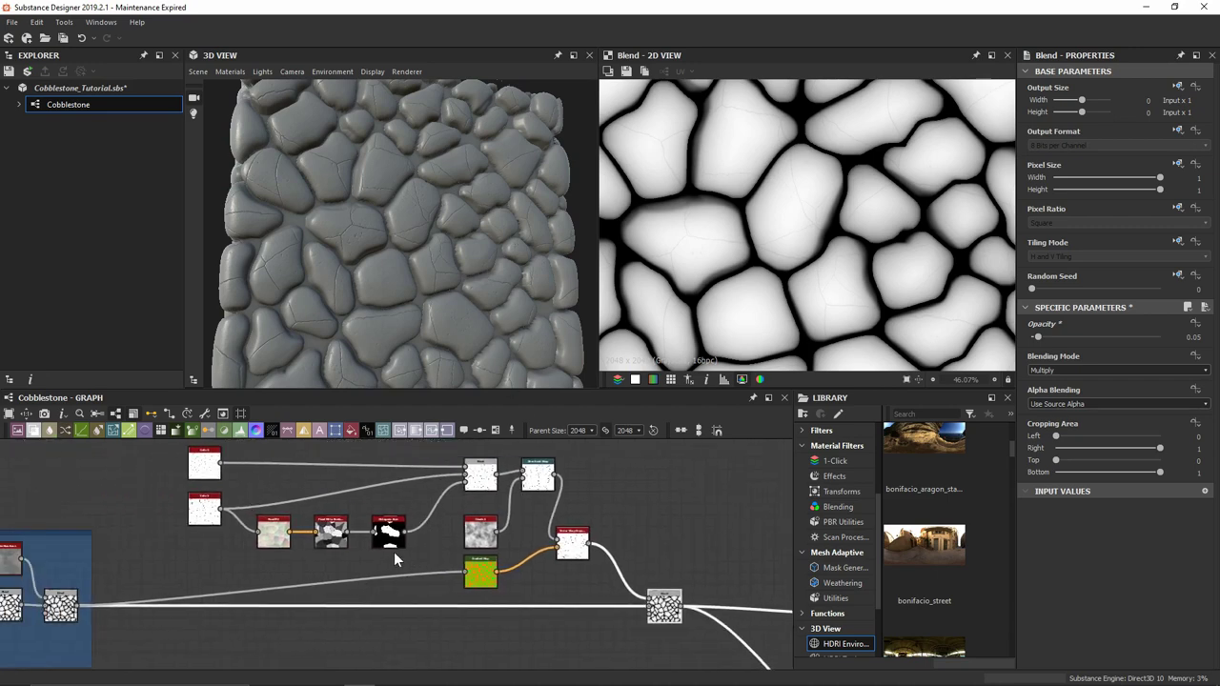
{"action": "double_click", "coordinate": [60, 606]}
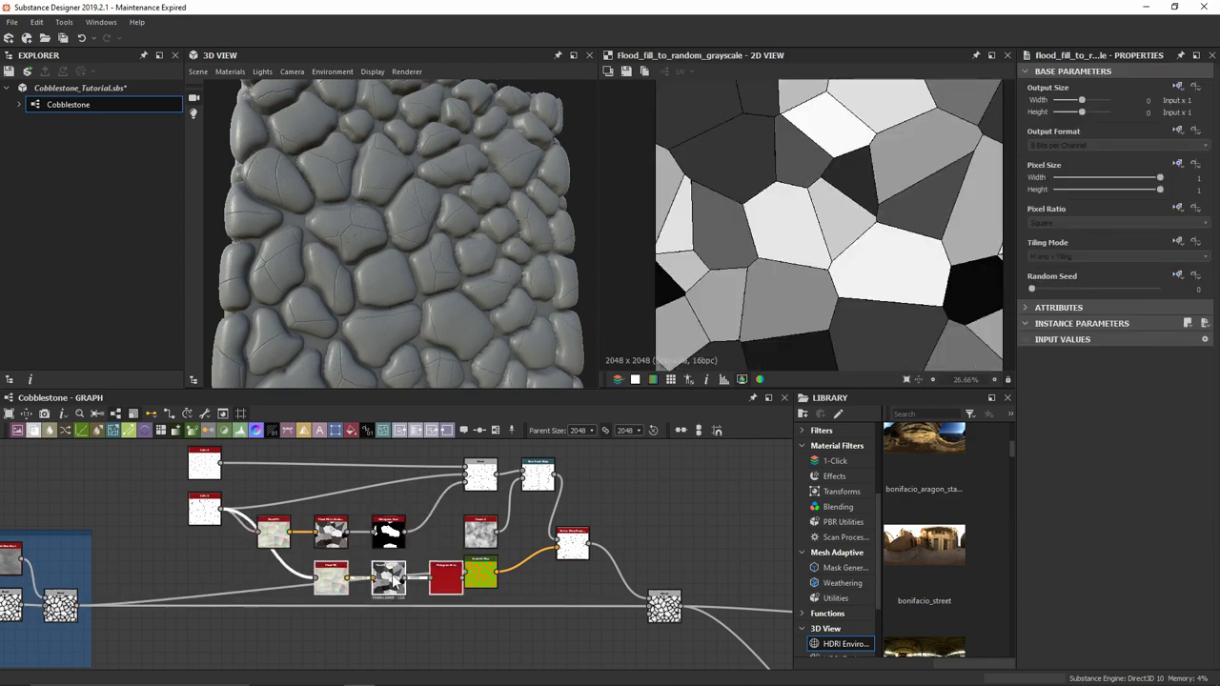
{"action": "left_click_drag", "start_coordinate": [395, 581], "coordinate": [338, 650]}
{"action": "middle_click_drag", "start_coordinate": [215, 620], "coordinate": [331, 545]}
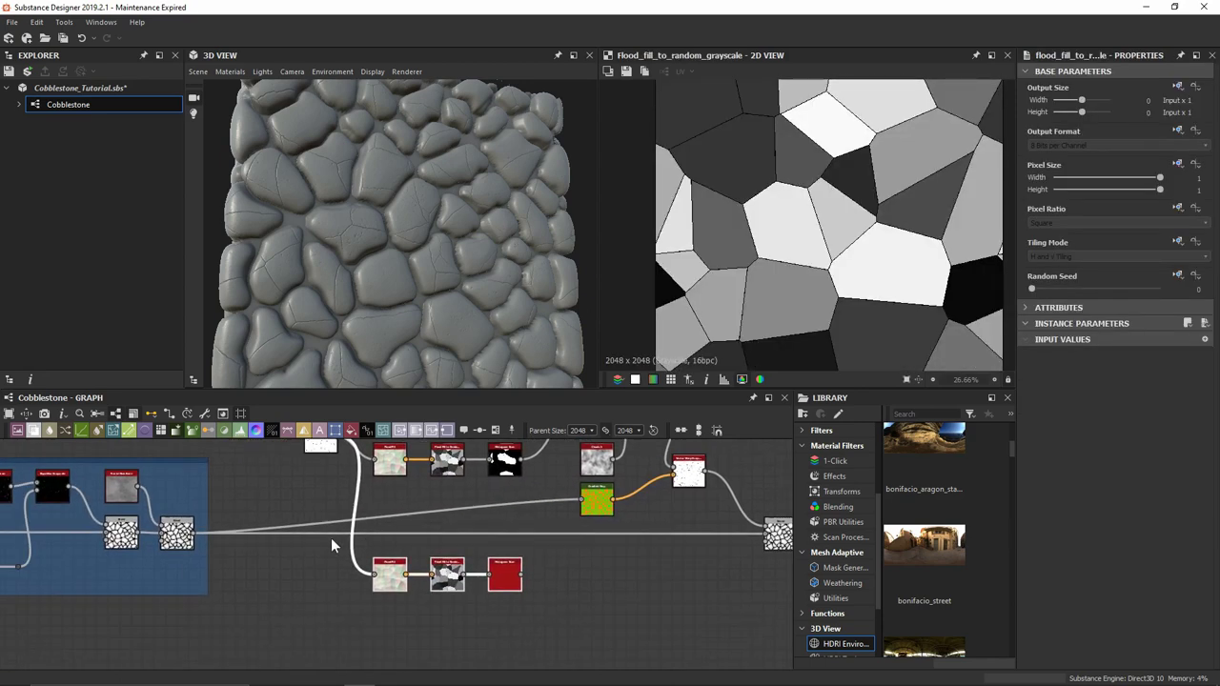
{"action": "left_click_drag", "start_coordinate": [195, 534], "coordinate": [375, 577]}
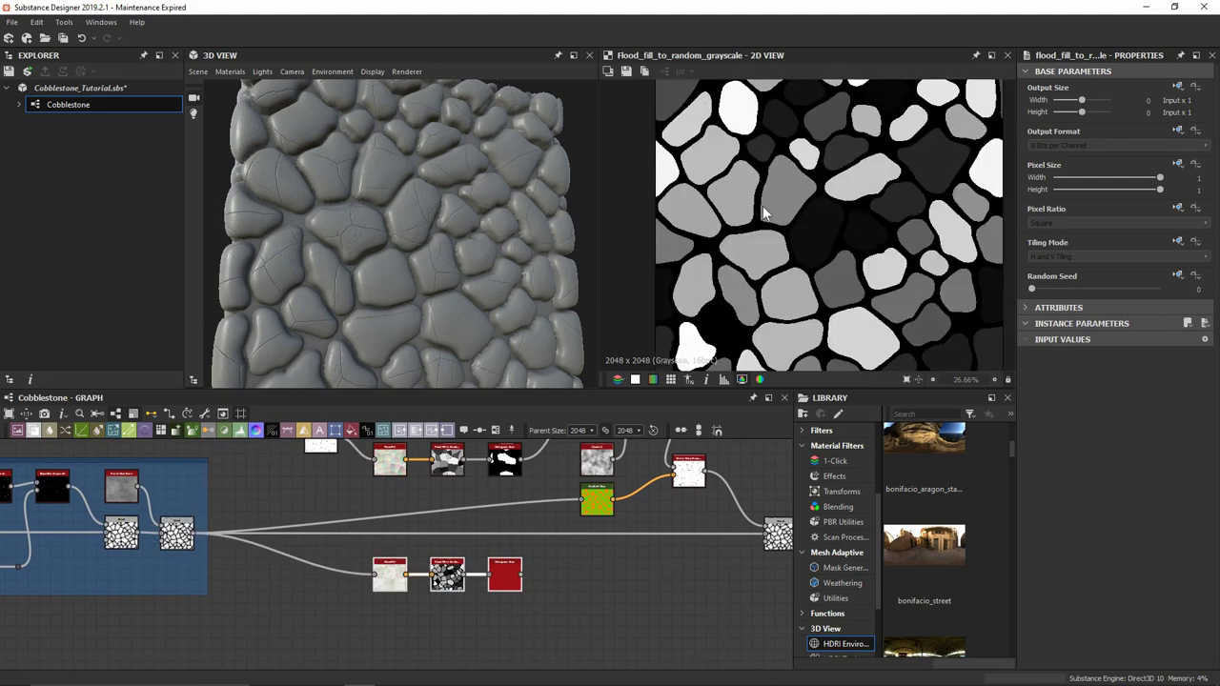
Step: Preview the copied chain's nodes and connect its Histogram Scan to the height Blend's Opacity input as a per-stone crack mask
{"action": "double_click", "coordinate": [389, 574]}
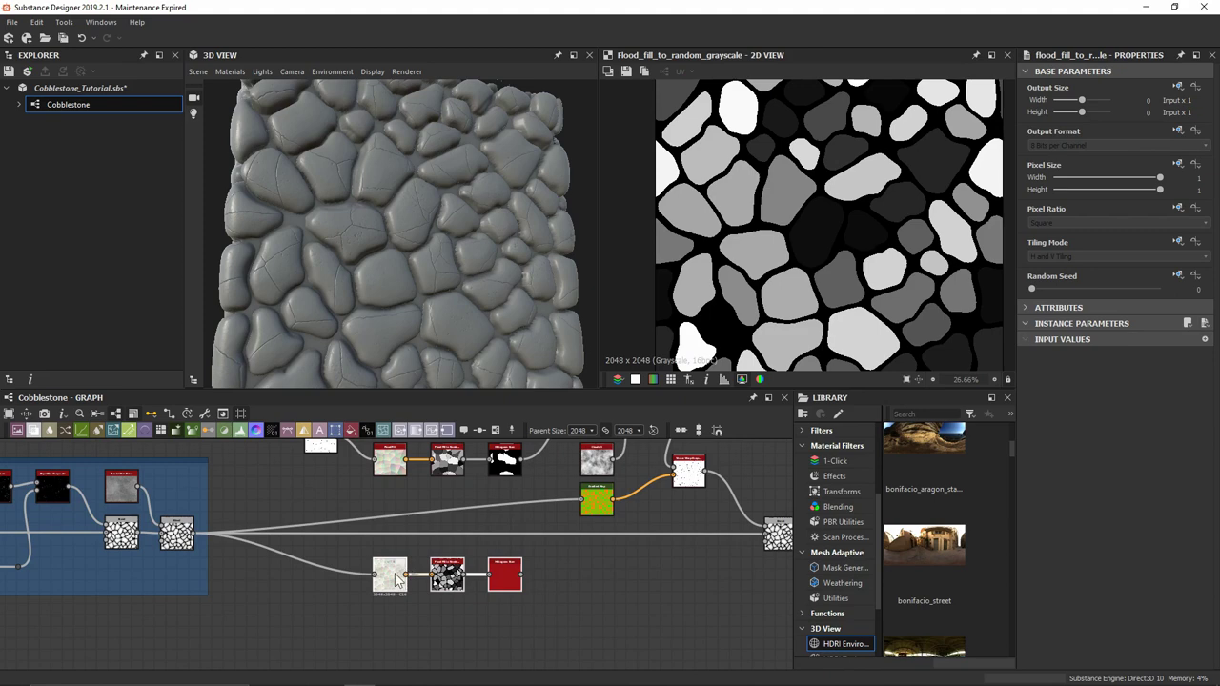
{"action": "double_click", "coordinate": [447, 573]}
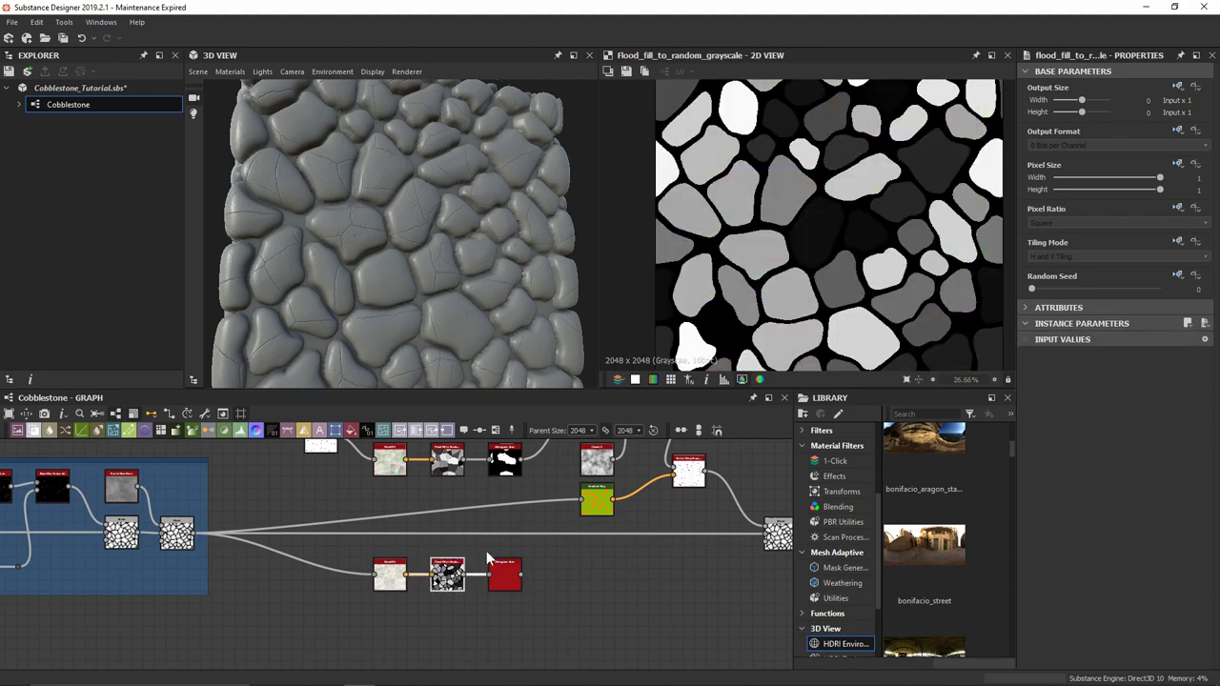
{"action": "double_click", "coordinate": [504, 574]}
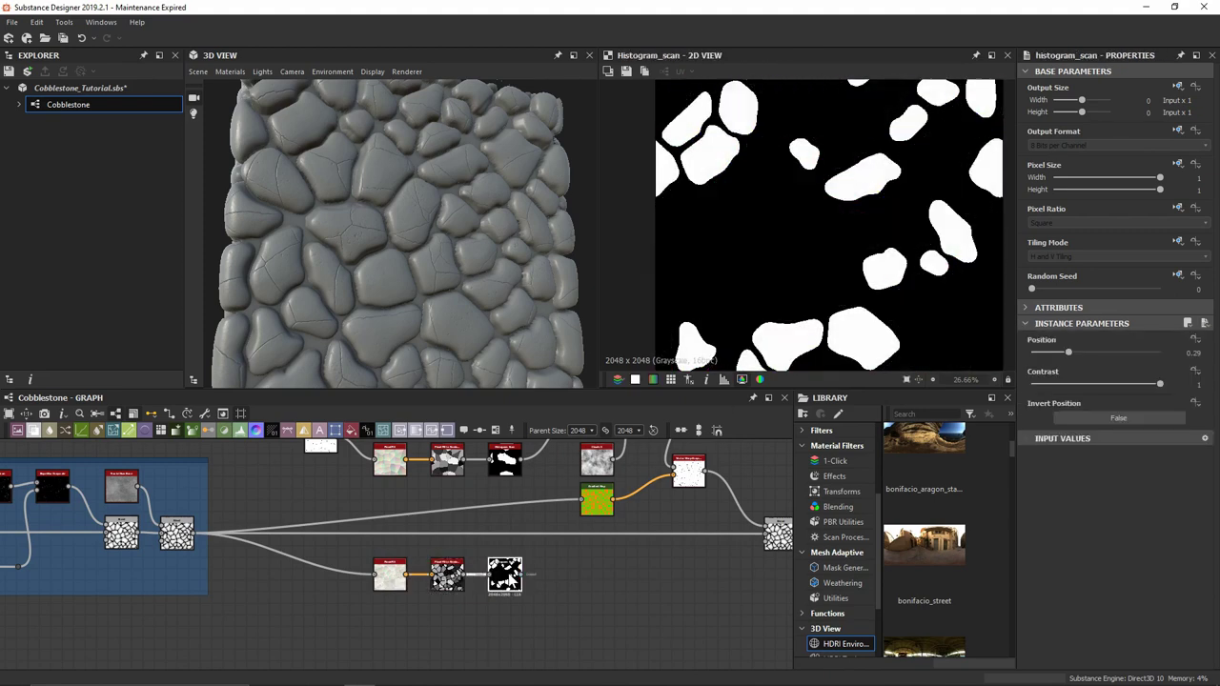
{"action": "middle_click_drag", "start_coordinate": [556, 527], "coordinate": [494, 540]}
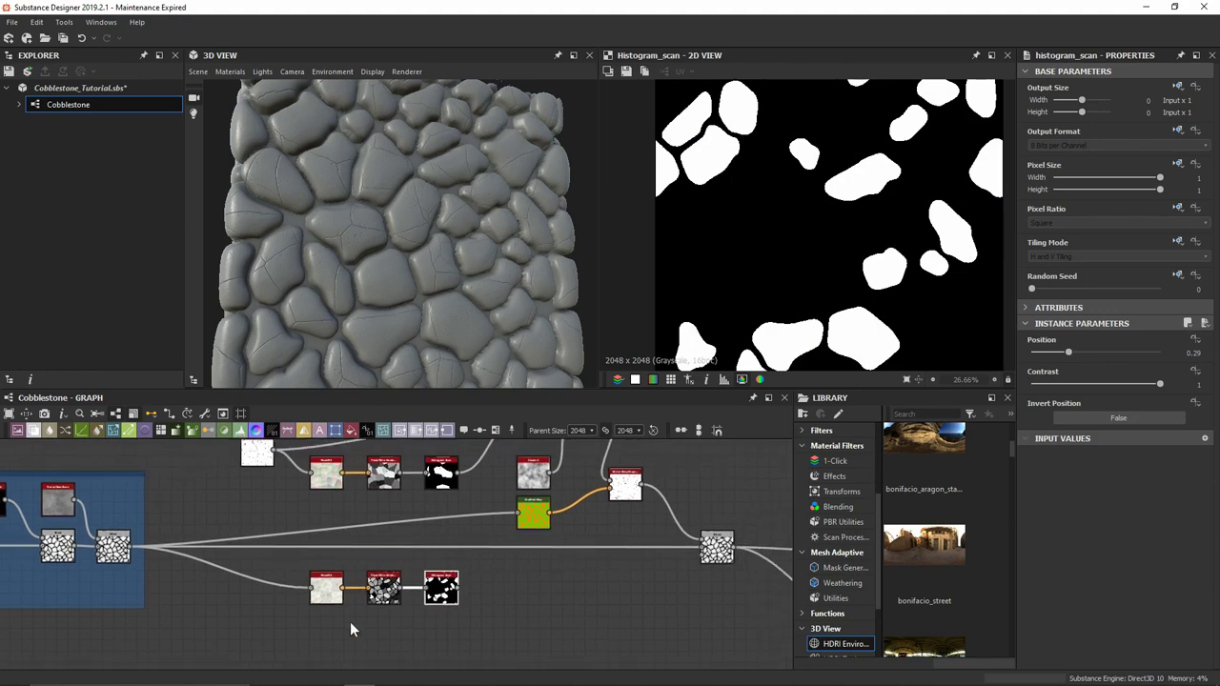
{"action": "left_click_drag", "start_coordinate": [539, 565], "coordinate": [705, 562]}
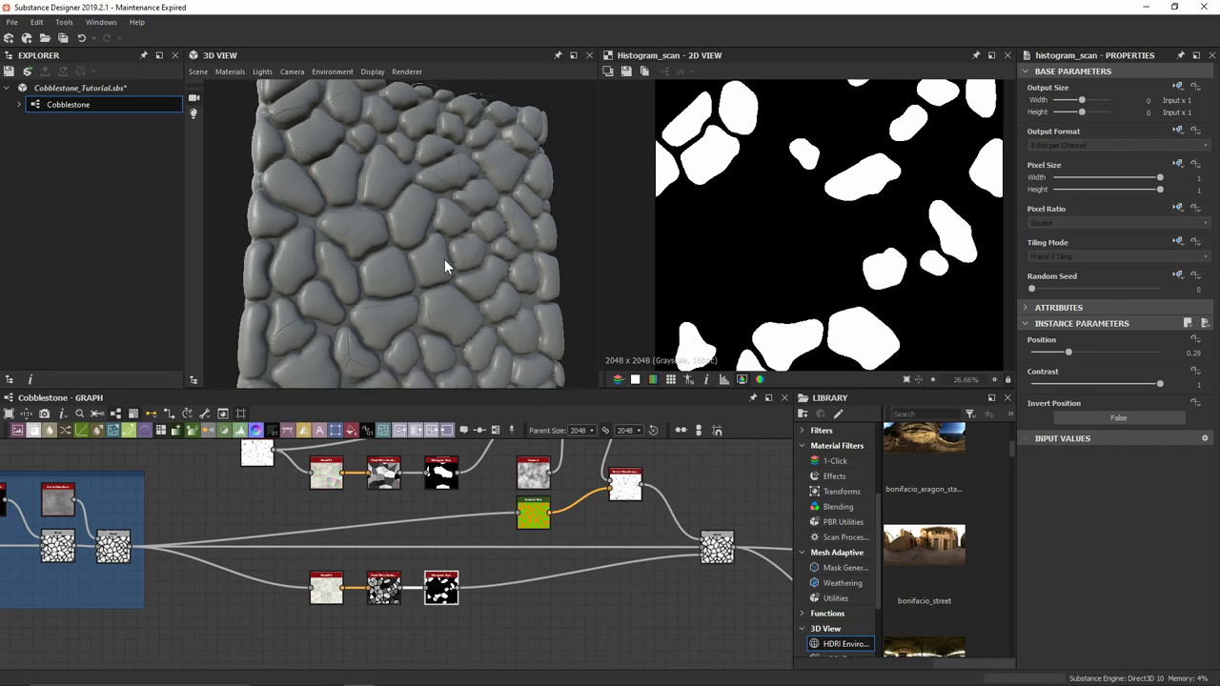
{"action": "double_click", "coordinate": [724, 550]}
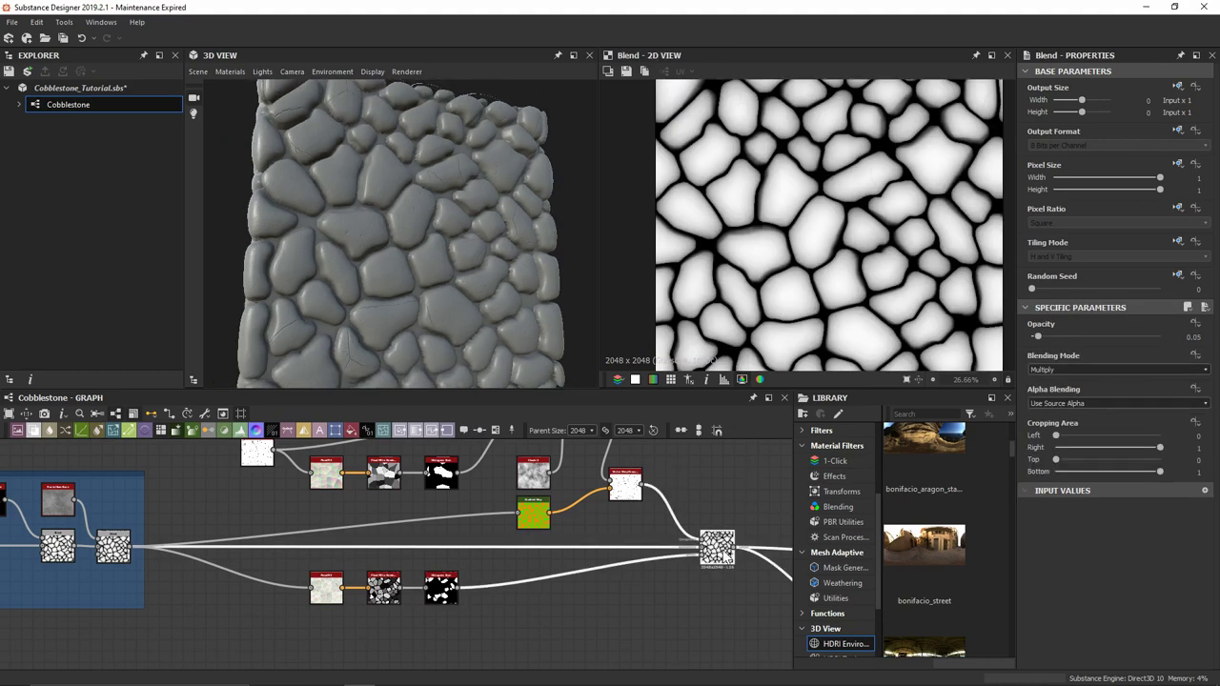
{"action": "left_click_drag", "start_coordinate": [534, 258], "coordinate": [474, 242]}
Step: Set the copied Histogram Scan's position to 0.2 to limit which stones receive cracks
{"action": "left_click", "coordinate": [441, 588]}
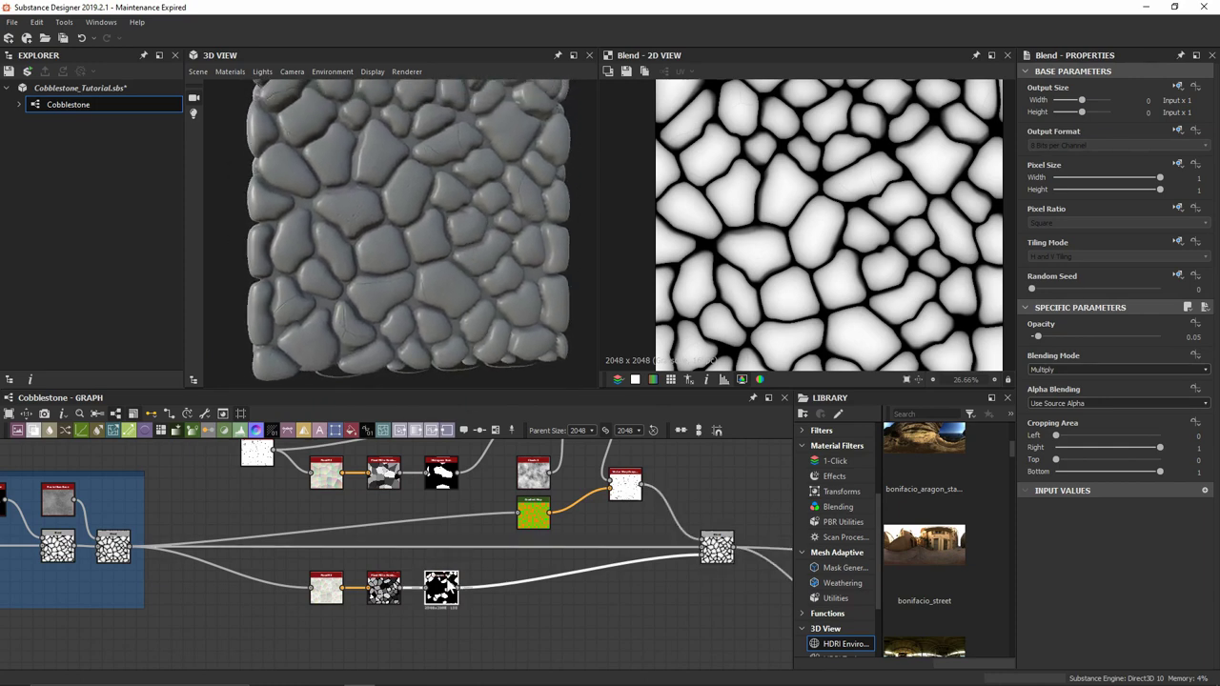
{"action": "left_click_drag", "start_coordinate": [1068, 352], "coordinate": [987, 360]}
{"action": "left_click_drag", "start_coordinate": [589, 245], "coordinate": [511, 279]}
{"action": "left_click_drag", "start_coordinate": [1044, 352], "coordinate": [1055, 355]}
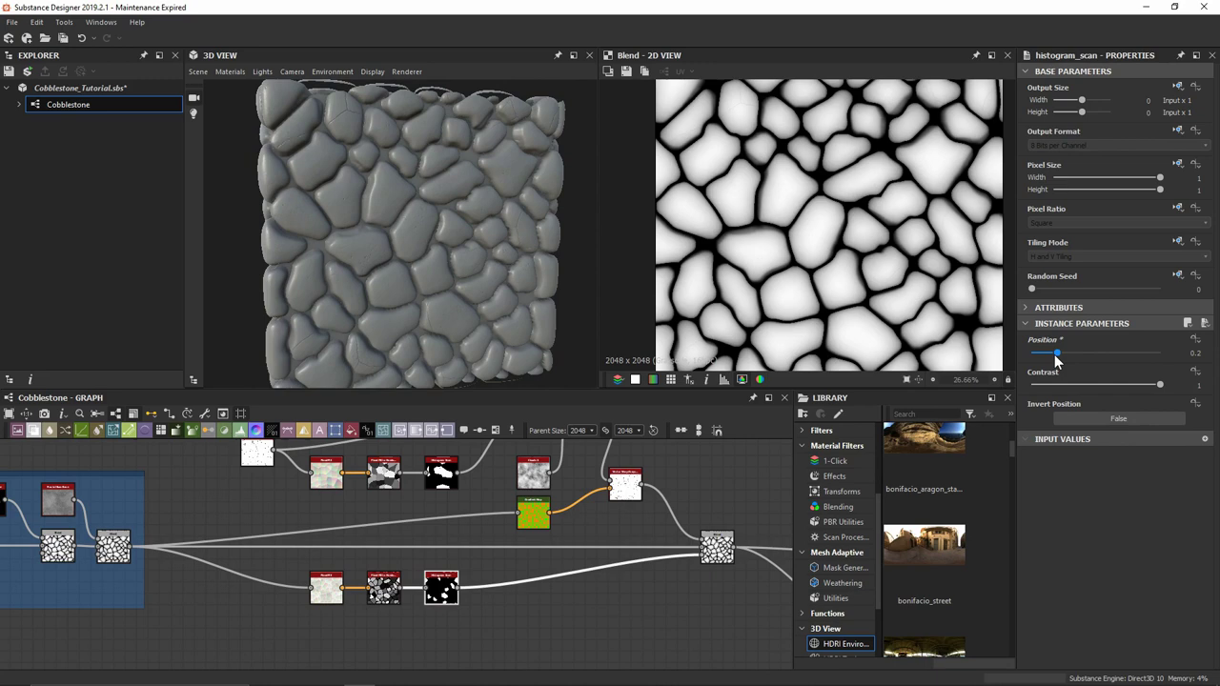
{"action": "left_click_drag", "start_coordinate": [586, 307], "coordinate": [514, 258]}
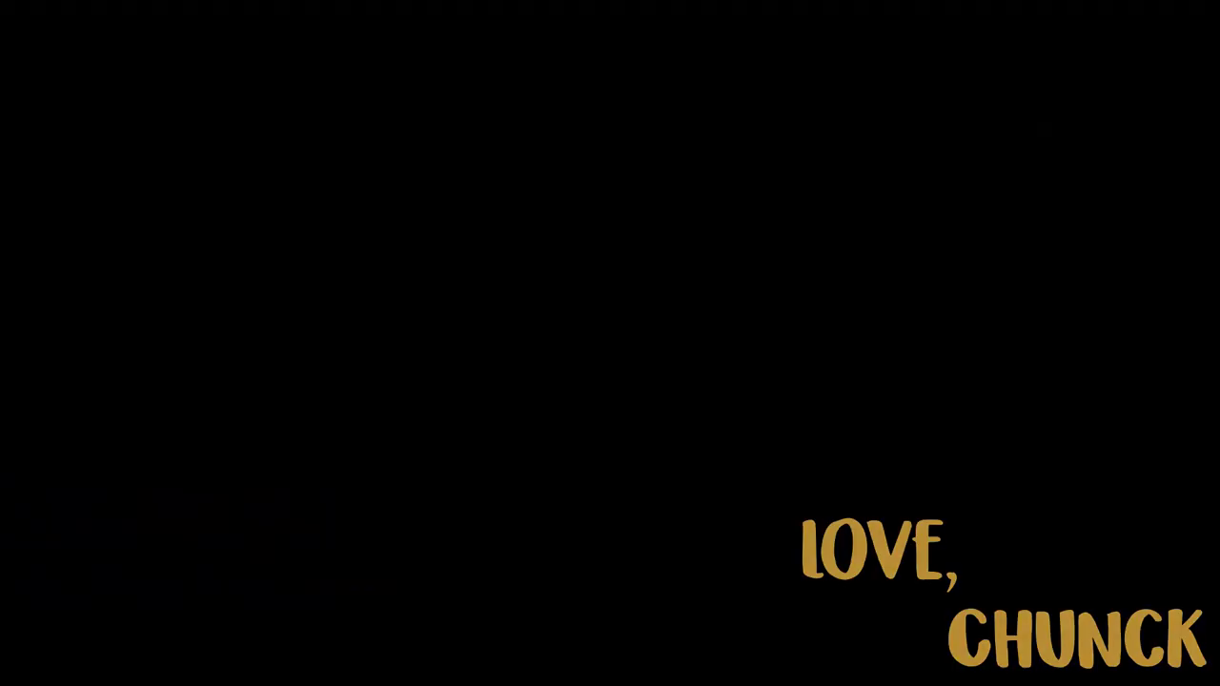